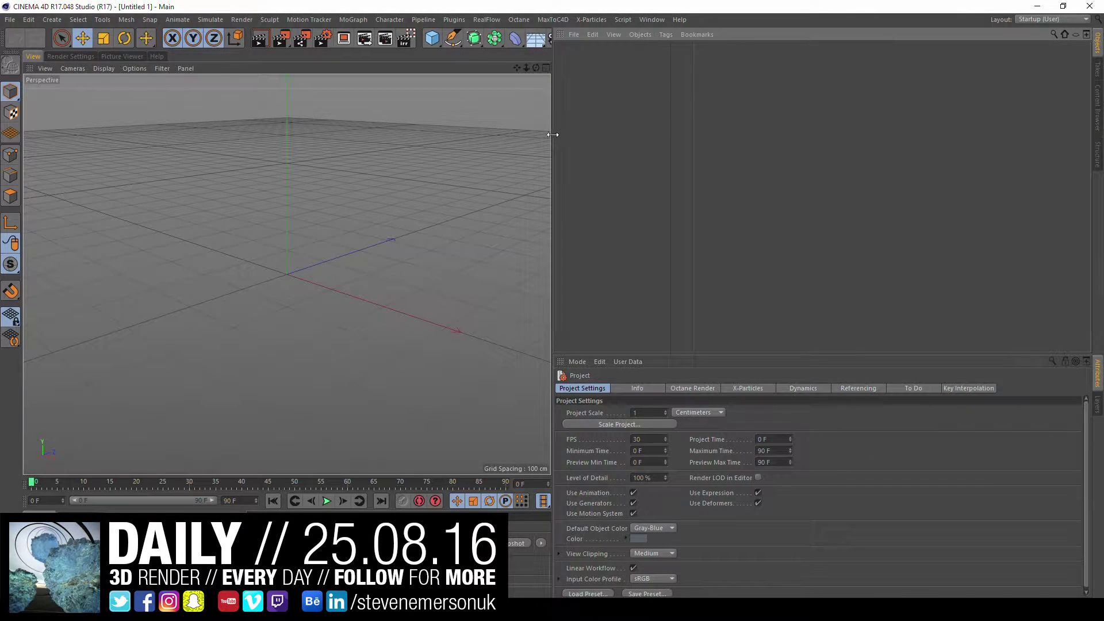
# Step: Set the render resolution to 1920 × 1920 pixels and choose Octane Renderer as the renderer
pyautogui.moveTo(553, 134); pyautogui.dragTo(777, 138)
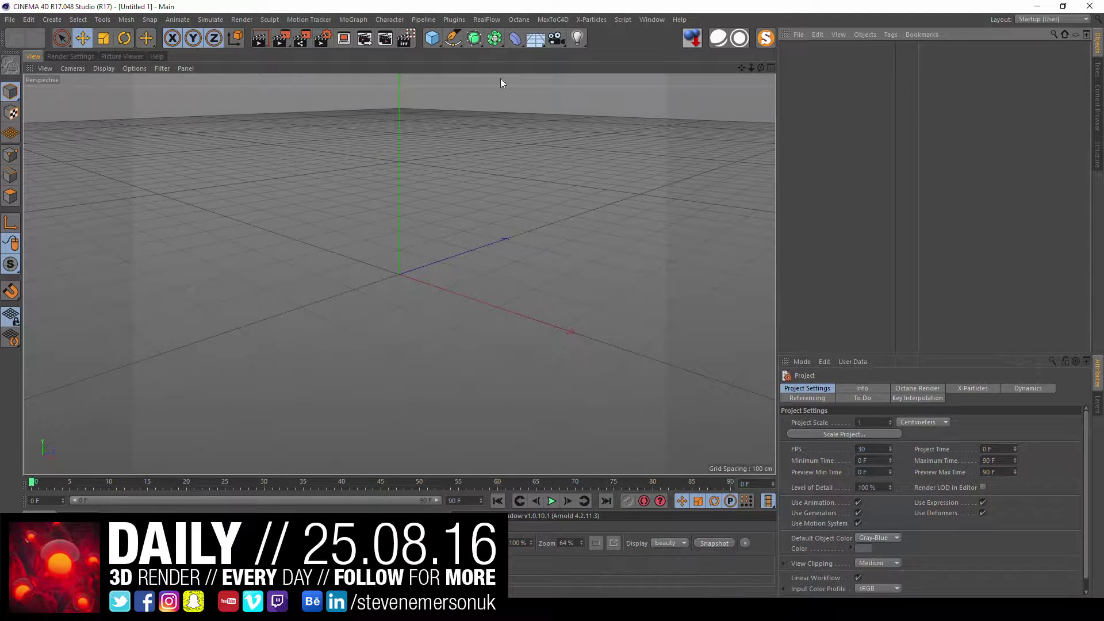
pyautogui.click(342, 41)
pyautogui.write('1920')
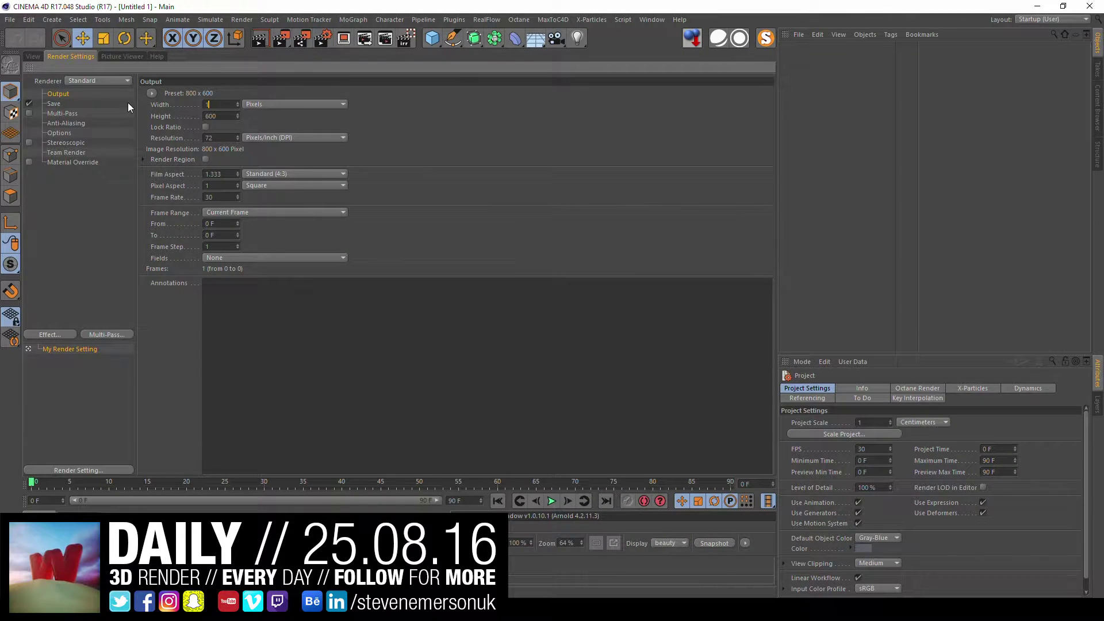
pyautogui.write('920')
pyautogui.press('Tab')
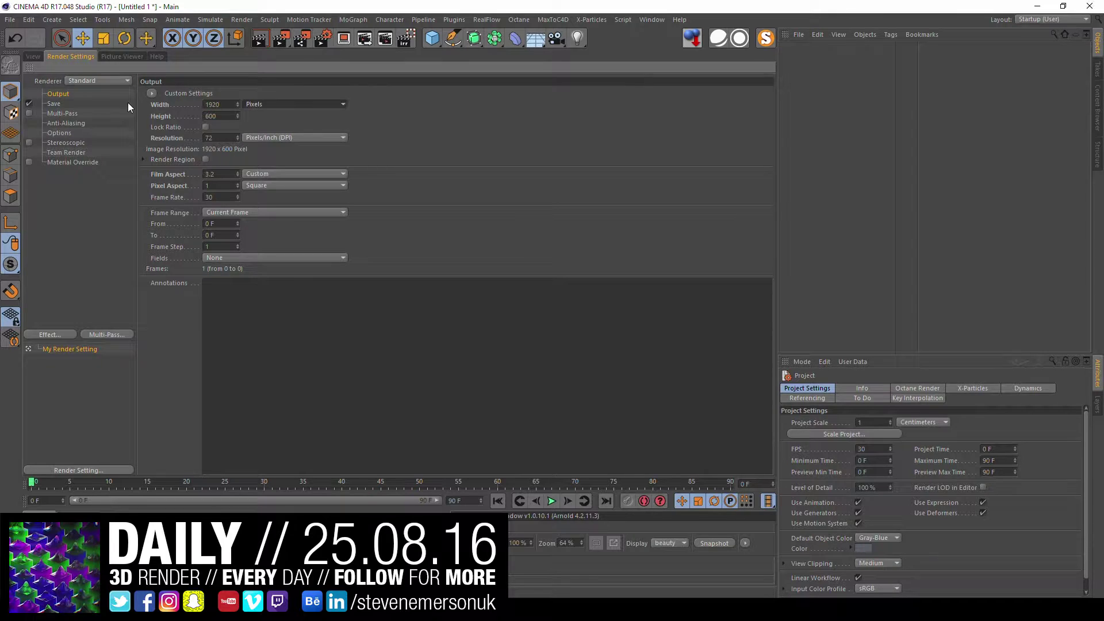
pyautogui.write('1920')
pyautogui.press('Return')
pyautogui.click(101, 81)
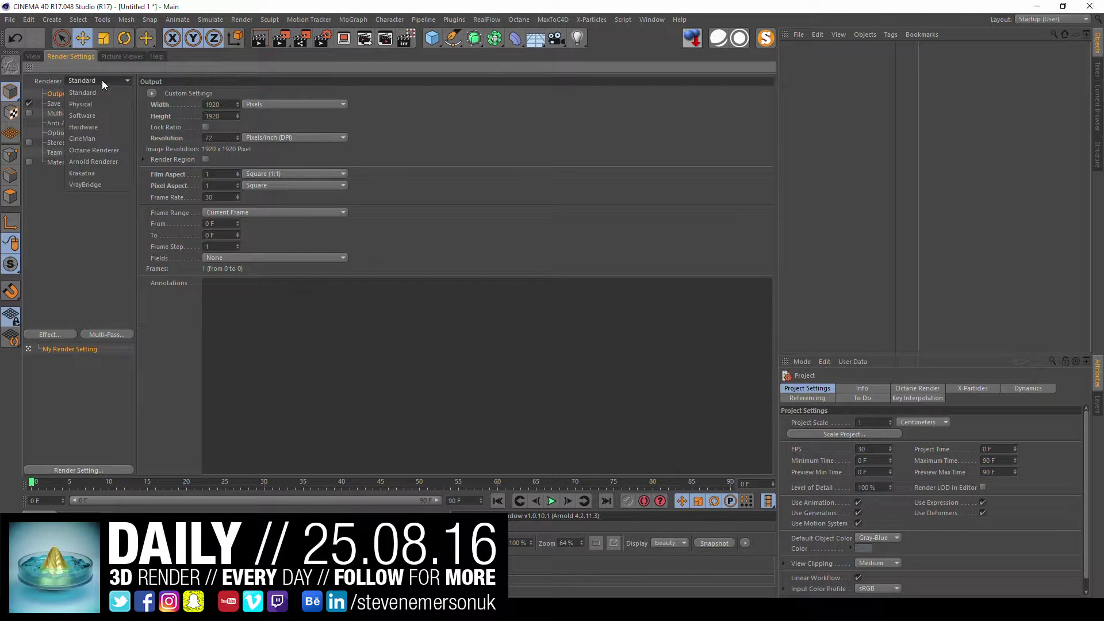
pyautogui.click(89, 147)
pyautogui.click(29, 56)
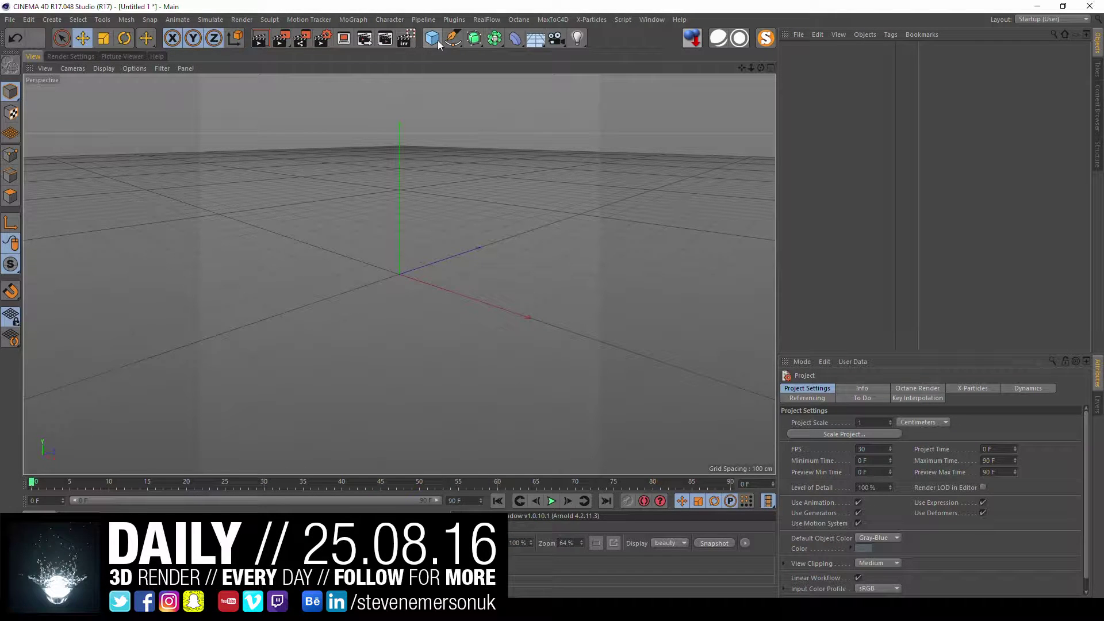
# Step: Add a RealFlow sphere emitter, lower its speed and tick Fill Sphere
pyautogui.click(486, 20)
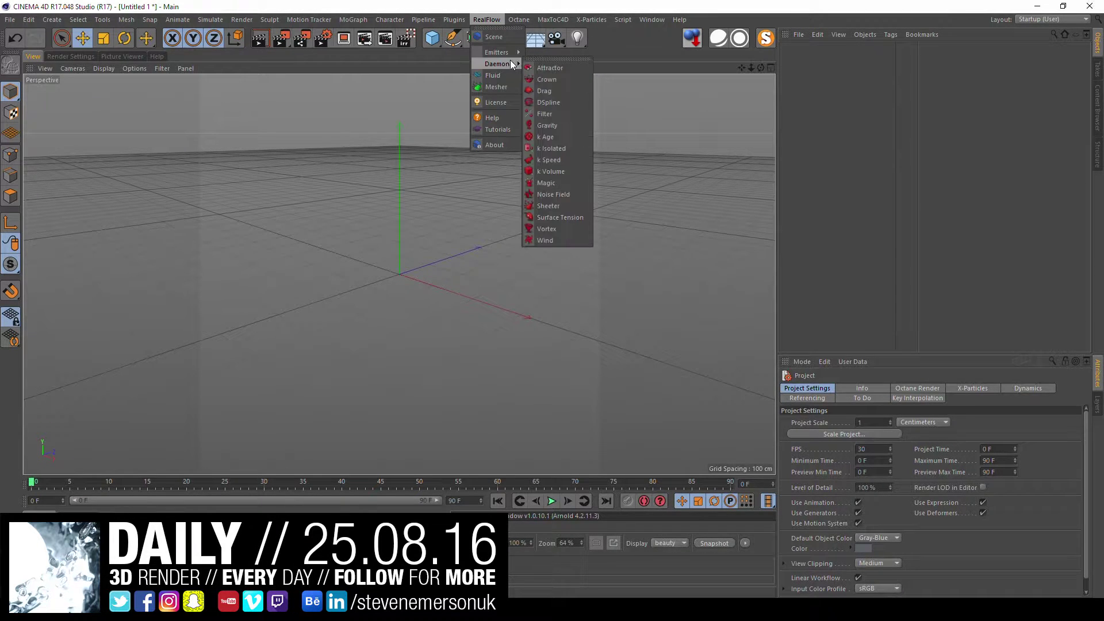
pyautogui.moveTo(498, 53)
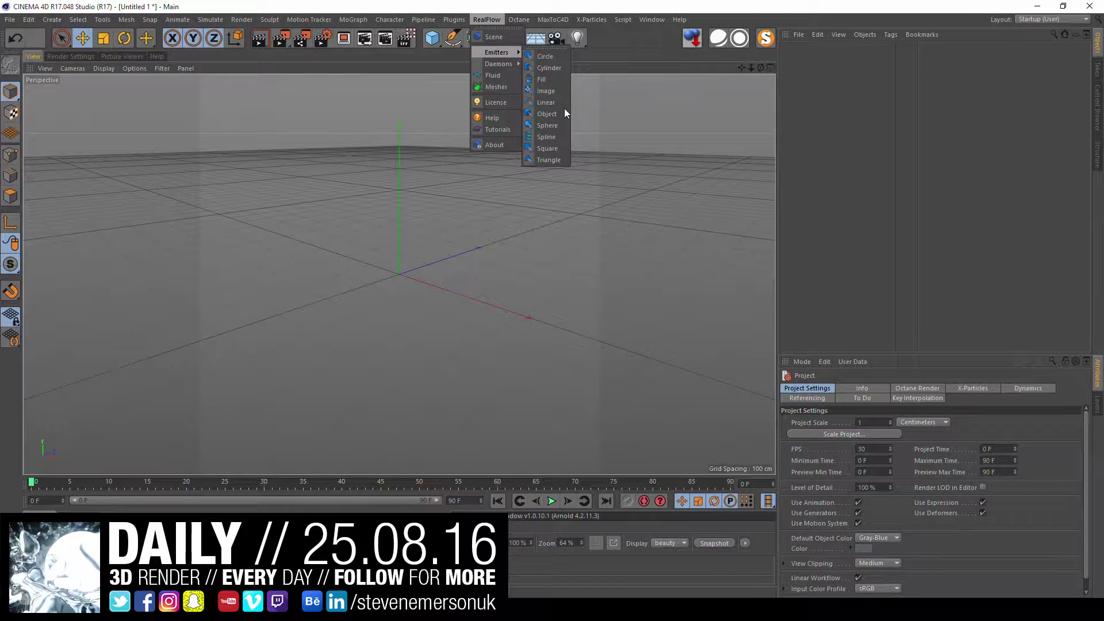
pyautogui.click(554, 120)
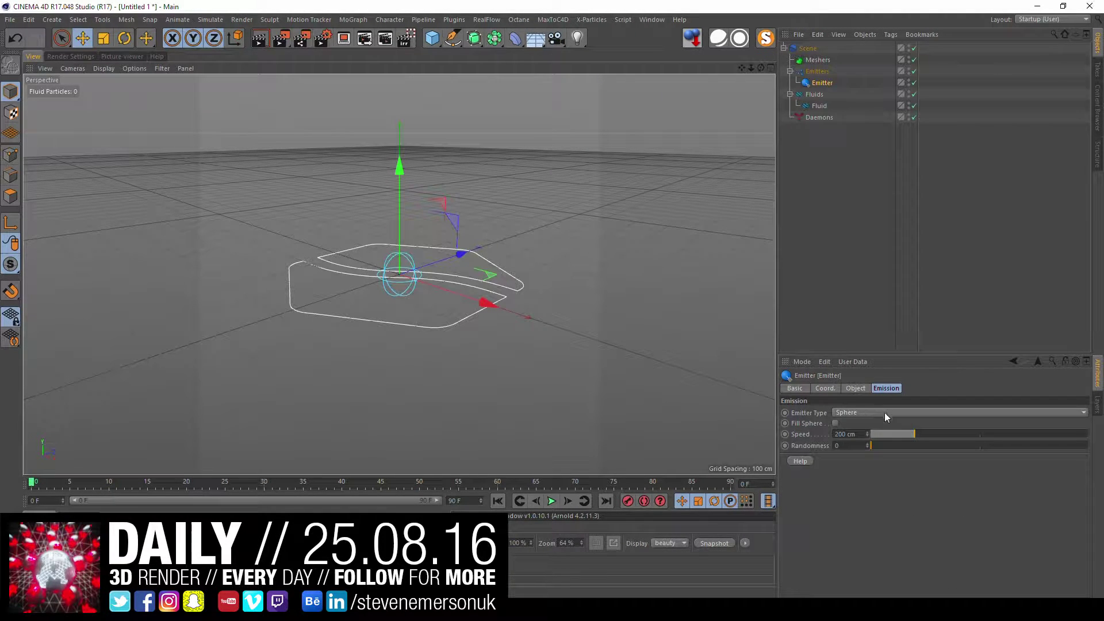
pyautogui.click(884, 434)
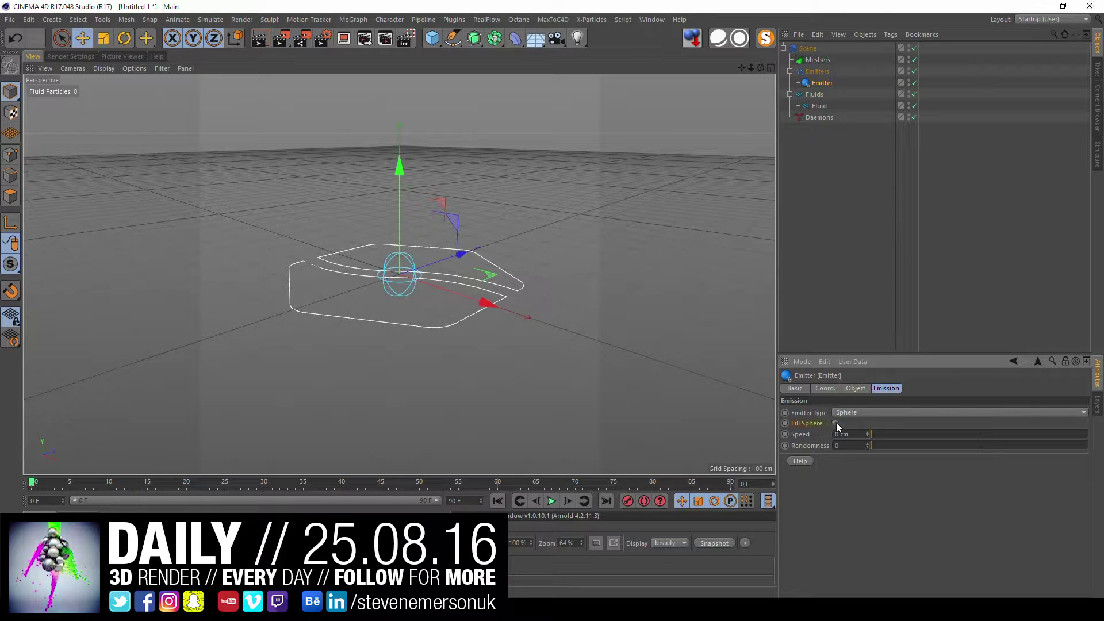
pyautogui.click(835, 423)
# Step: Set the emitter sphere's width to 422.14 cm
pyautogui.click(855, 388)
pyautogui.moveTo(890, 412); pyautogui.dragTo(954, 409)
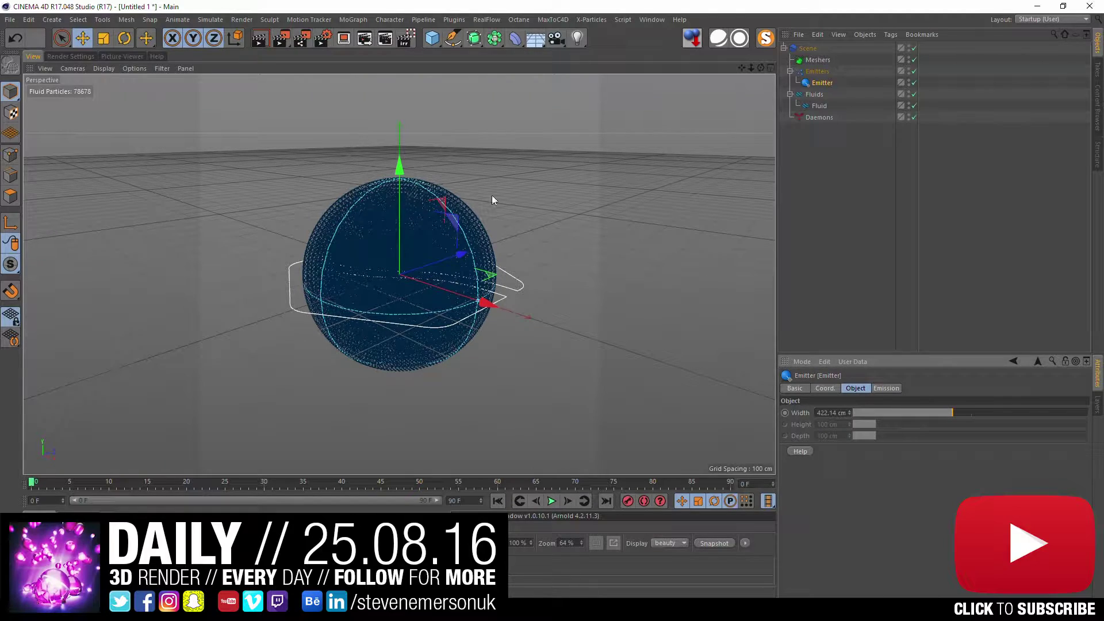
pyautogui.scroll(2, 547, 253)
pyautogui.scroll(2, 548, 241)
pyautogui.scroll(2, 530, 271)
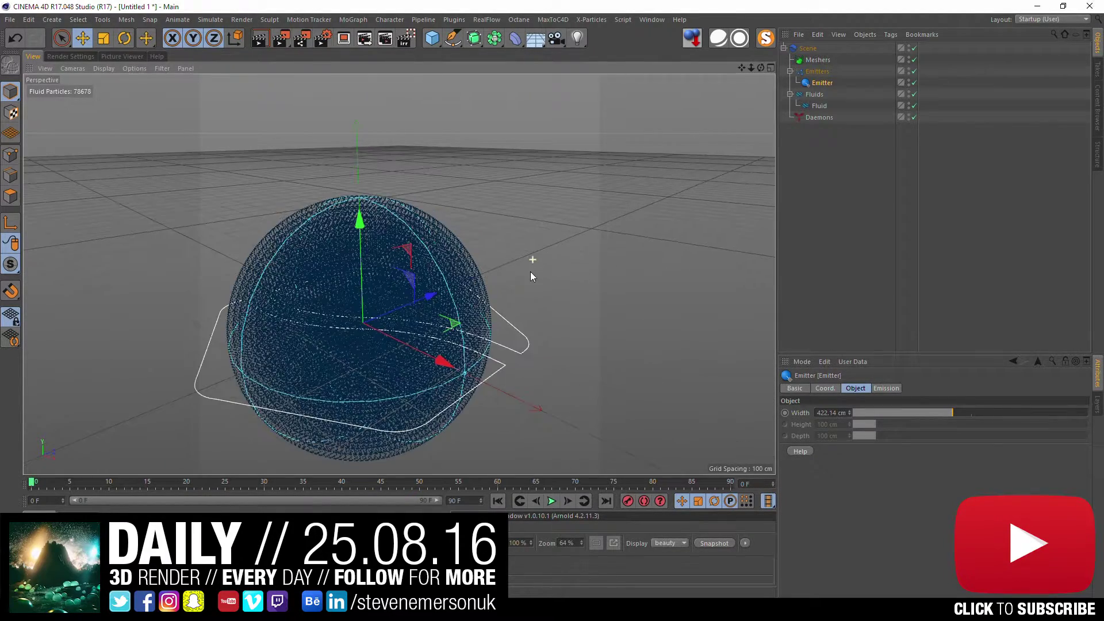
pyautogui.scroll(-2, 552, 256)
pyautogui.scroll(-1, 567, 245)
pyautogui.scroll(-1, 567, 245)
pyautogui.scroll(-1, 567, 245)
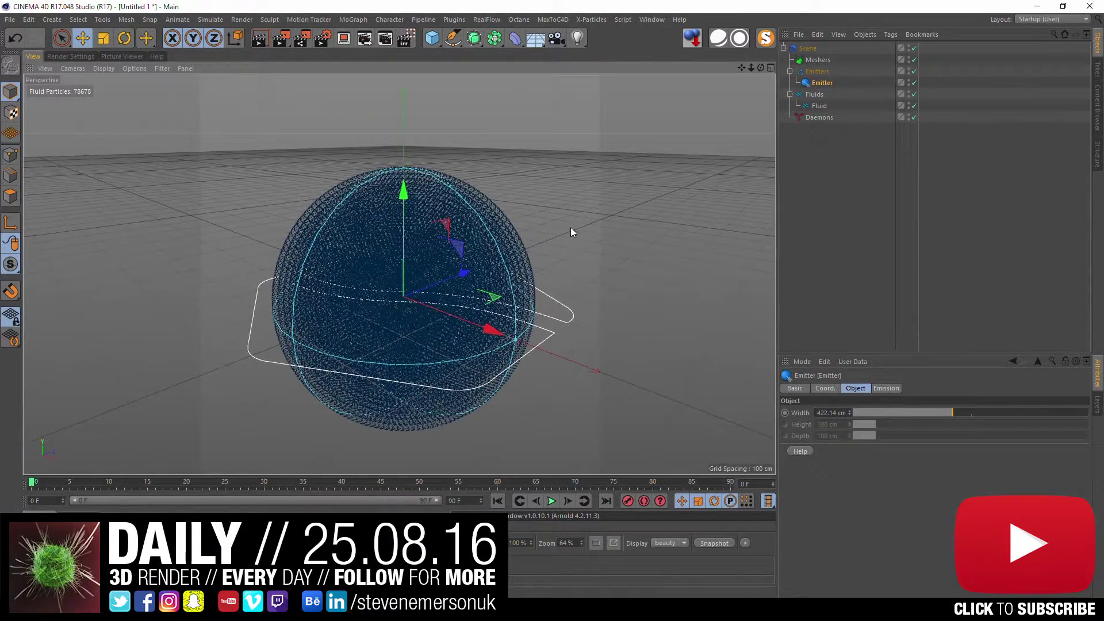
pyautogui.click(431, 38)
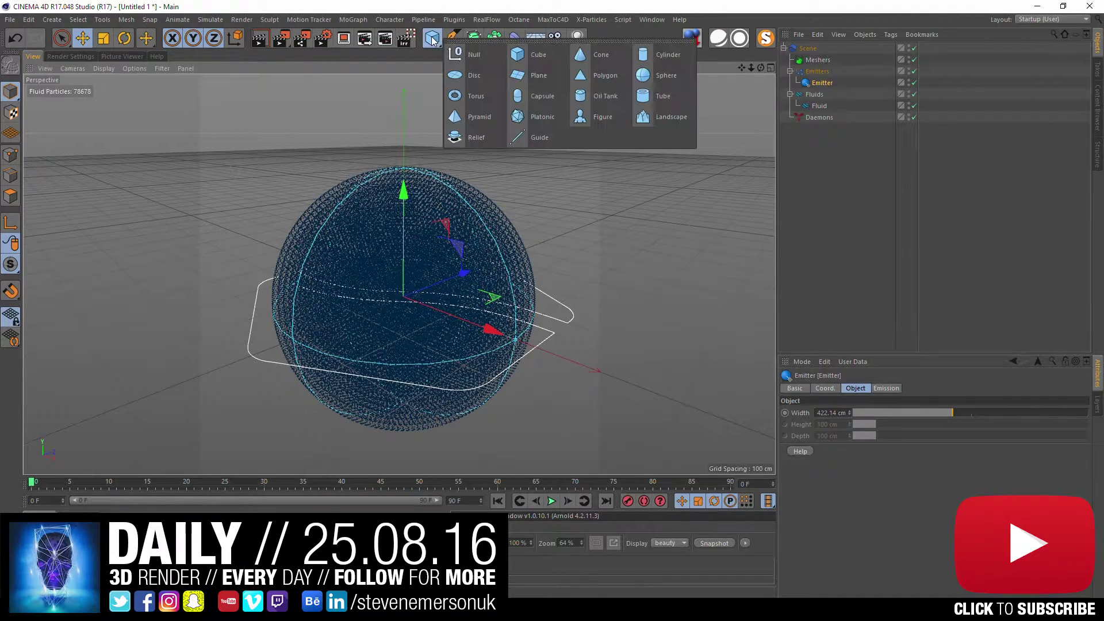
# Step: Add a cube and move it over the sphere in the top and side views
pyautogui.click(542, 65)
pyautogui.moveTo(485, 325)
pyautogui.mouseDown()
pyautogui.moveTo(644, 390)
pyautogui.moveTo(611, 374)
pyautogui.mouseUp()
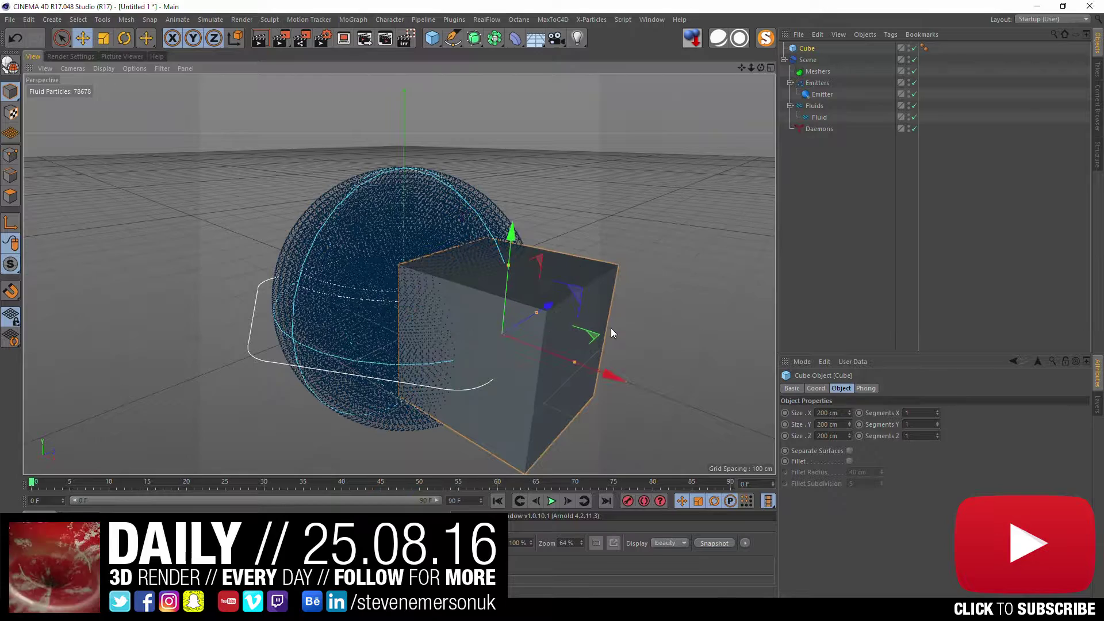
pyautogui.middleClick(524, 223)
pyautogui.middleClick(636, 172)
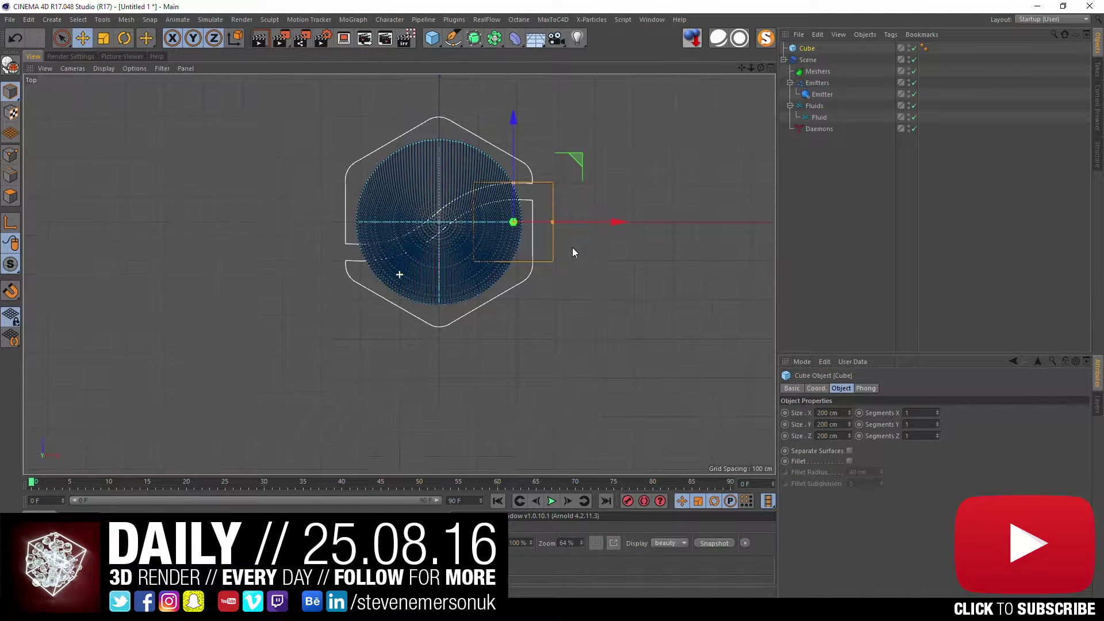
pyautogui.moveTo(571, 170); pyautogui.dragTo(544, 198)
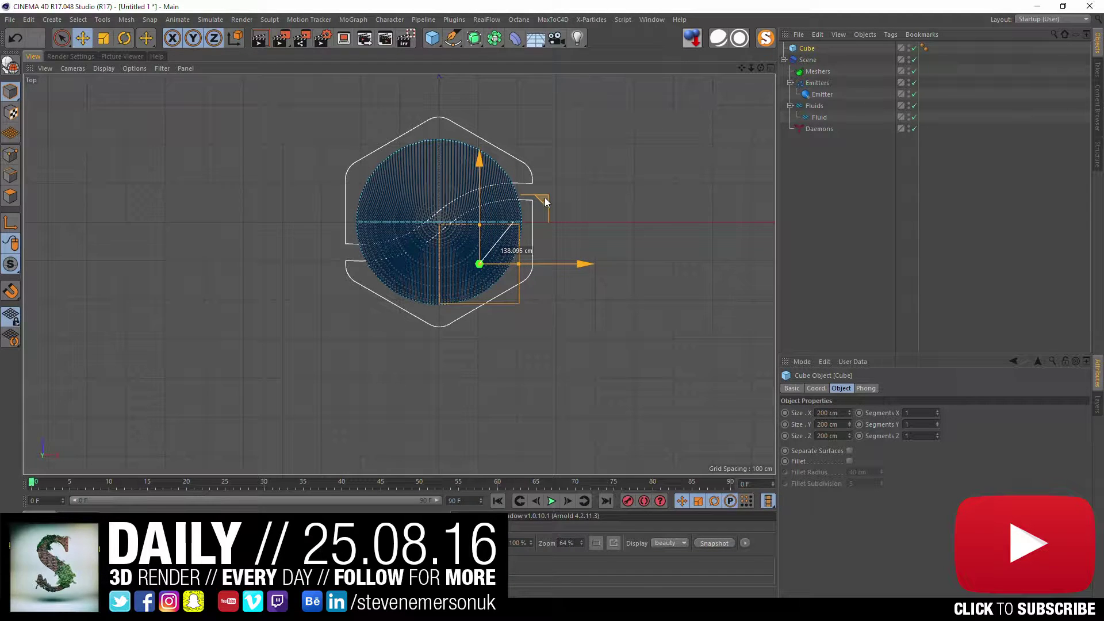
pyautogui.middleClick(541, 209)
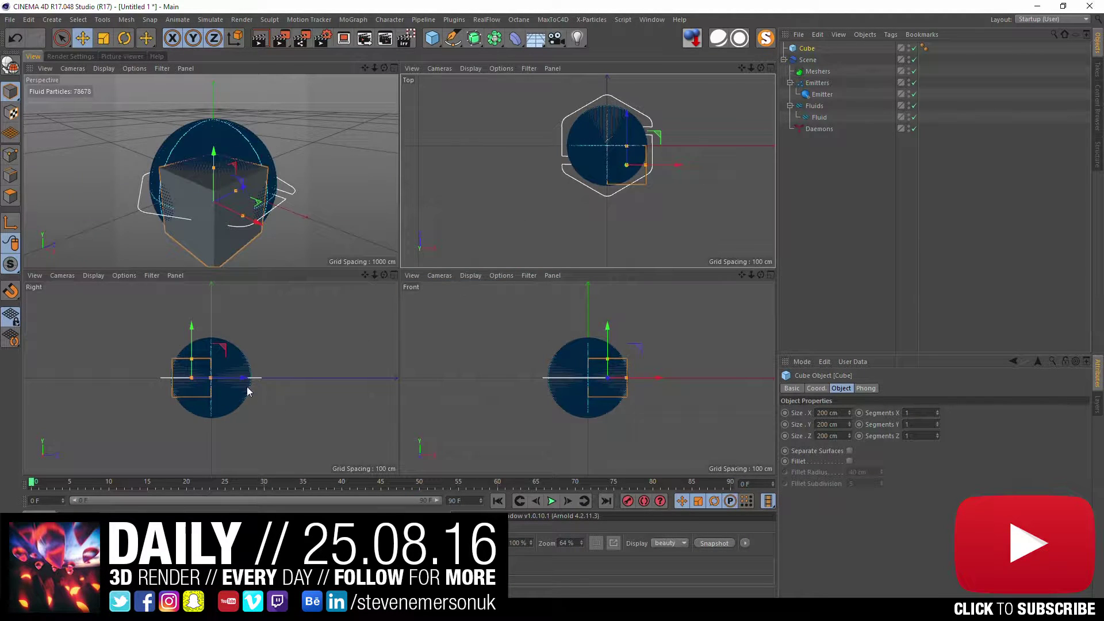
pyautogui.middleClick(173, 365)
pyautogui.moveTo(358, 208); pyautogui.dragTo(355, 171)
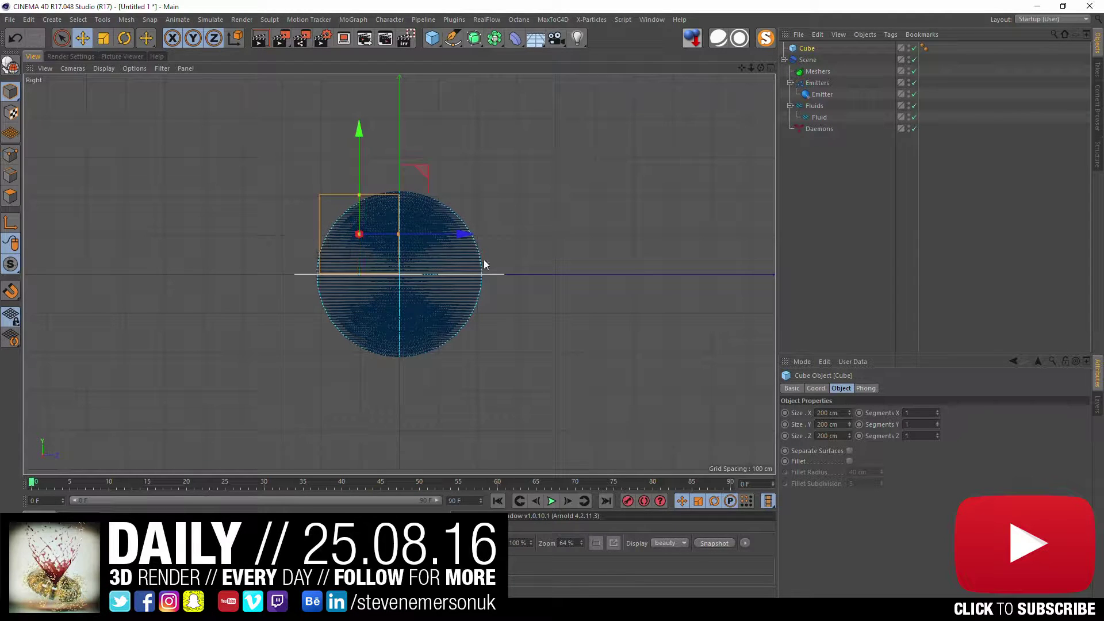
# Step: Set the cube's Size X, Y and Z to 300 cm
pyautogui.doubleClick(841, 412)
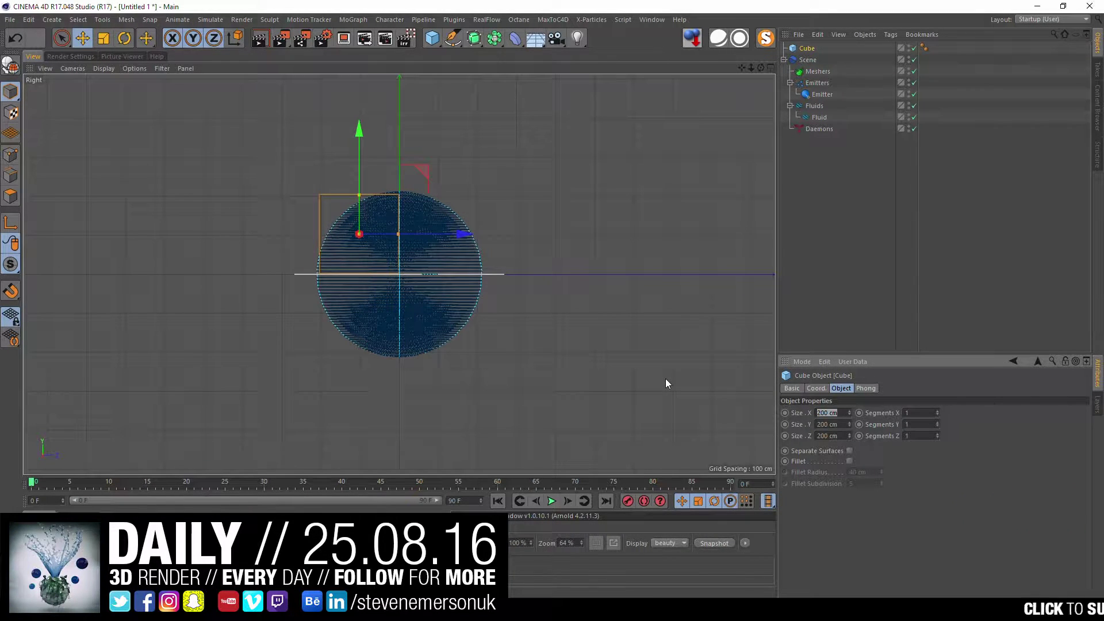
pyautogui.write('300')
pyautogui.press('Tab')
pyautogui.write('300')
pyautogui.press('Tab')
pyautogui.write('300')
pyautogui.press('Return')
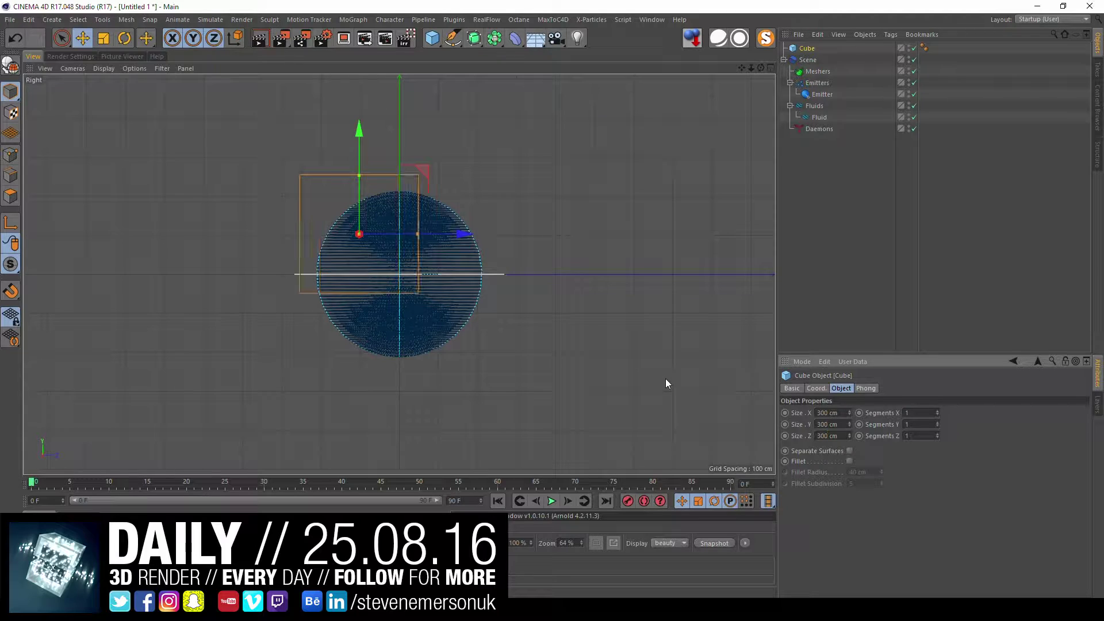
# Step: Fine-tune the cube's position so it overlaps the upper part of the sphere
pyautogui.moveTo(433, 171); pyautogui.dragTo(406, 151)
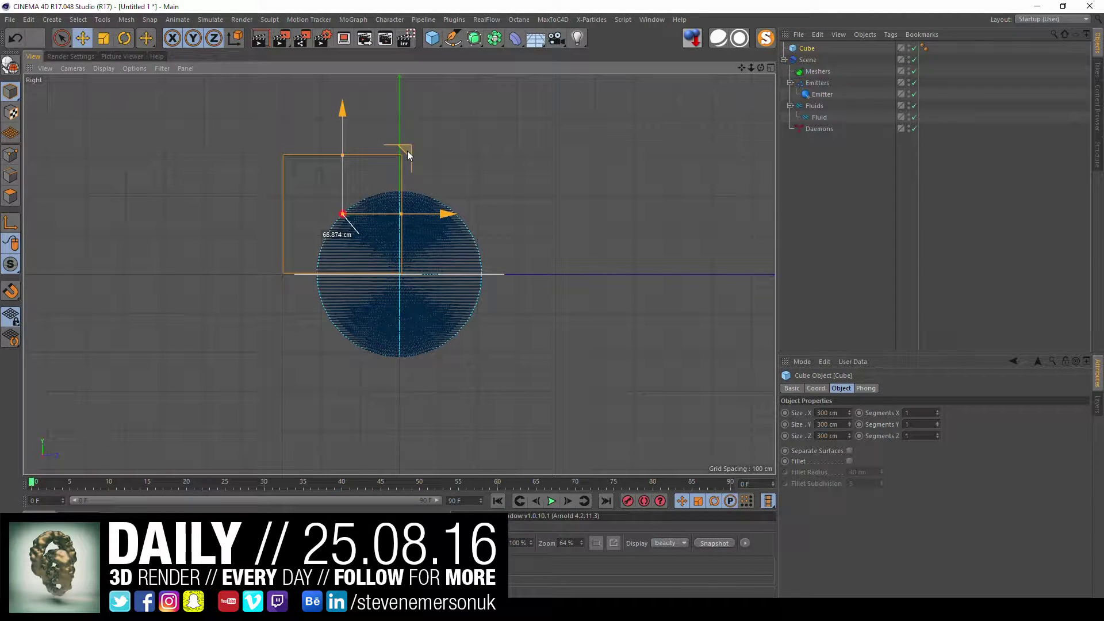
pyautogui.middleClick(406, 151)
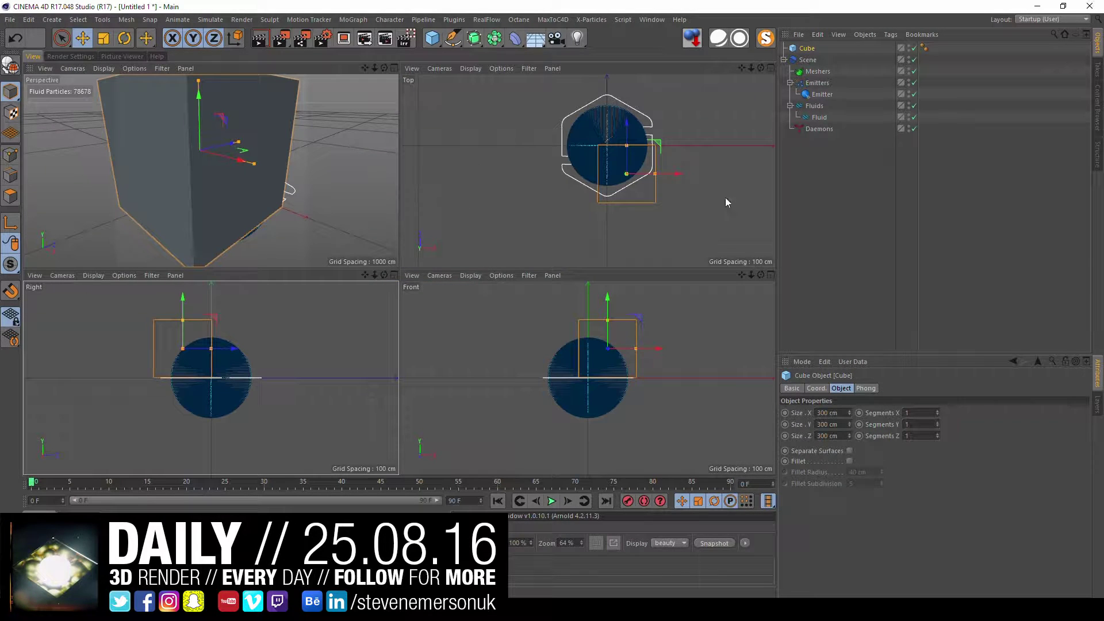
pyautogui.middleClick(642, 184)
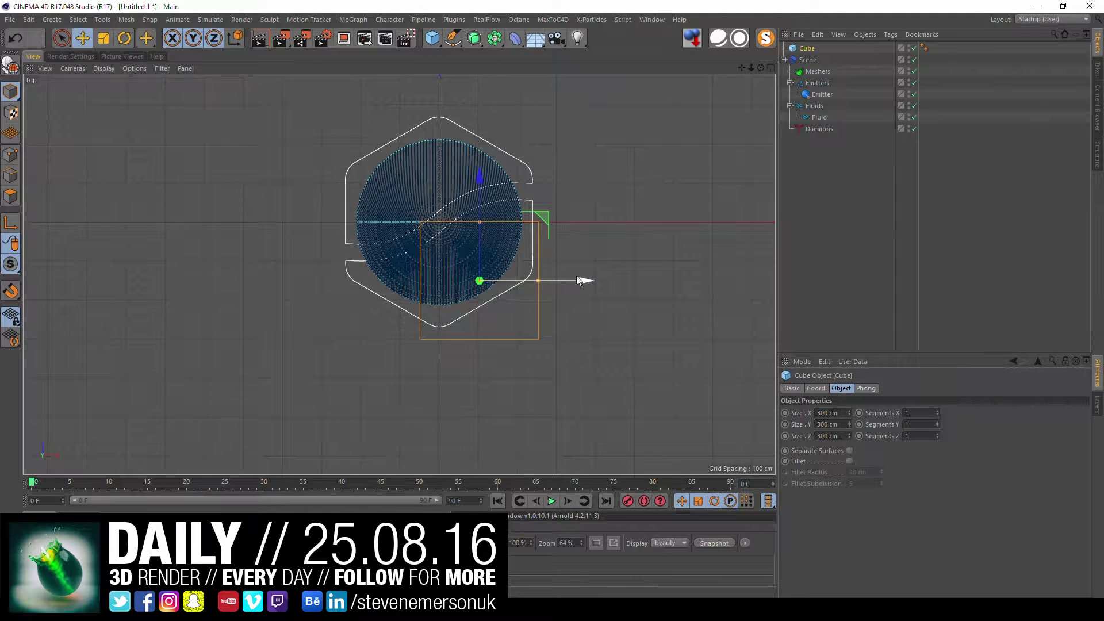
pyautogui.moveTo(576, 280); pyautogui.dragTo(595, 280)
pyautogui.middleClick(560, 268)
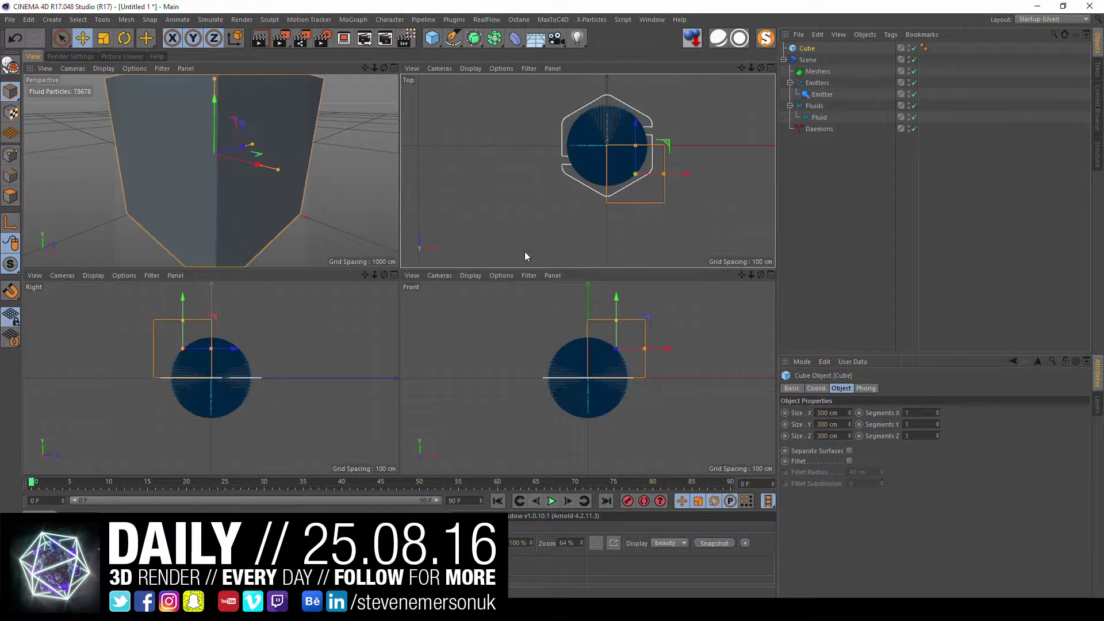
pyautogui.middleClick(287, 151)
pyautogui.moveTo(224, 195)
pyautogui.keyDown('alt'); pyautogui.mouseDown()
pyautogui.moveTo(297, 202)
pyautogui.moveTo(429, 246)
pyautogui.moveTo(491, 225)
pyautogui.mouseUp(); pyautogui.keyUp('alt')
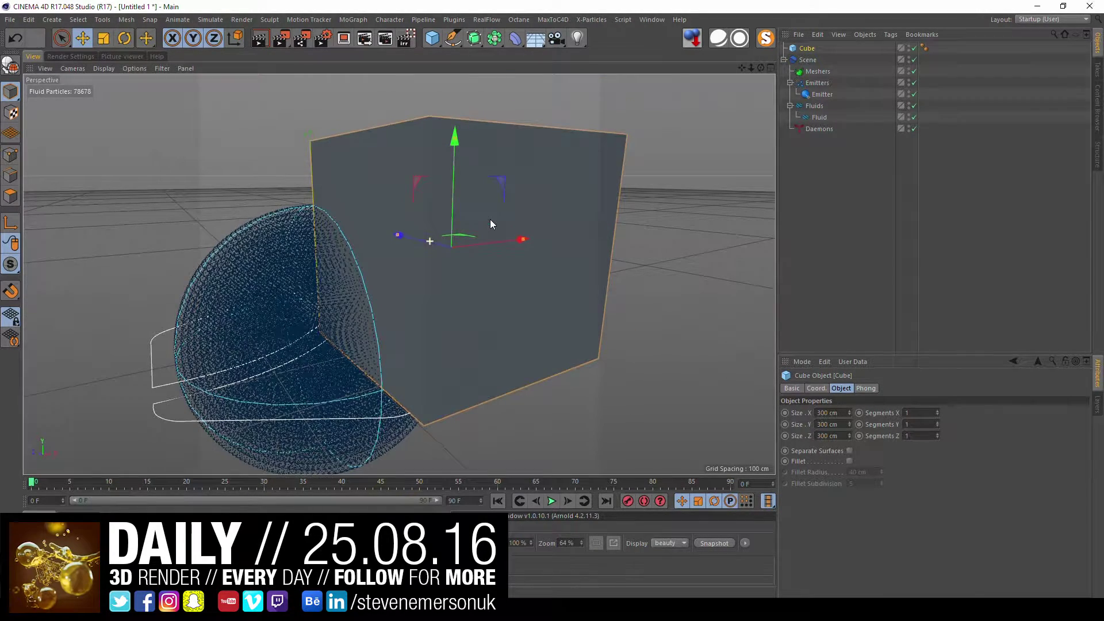
# Step: Add an RF Collider tag to the cube
pyautogui.click(788, 152)
pyautogui.click(807, 49)
pyautogui.rightClick(809, 47)
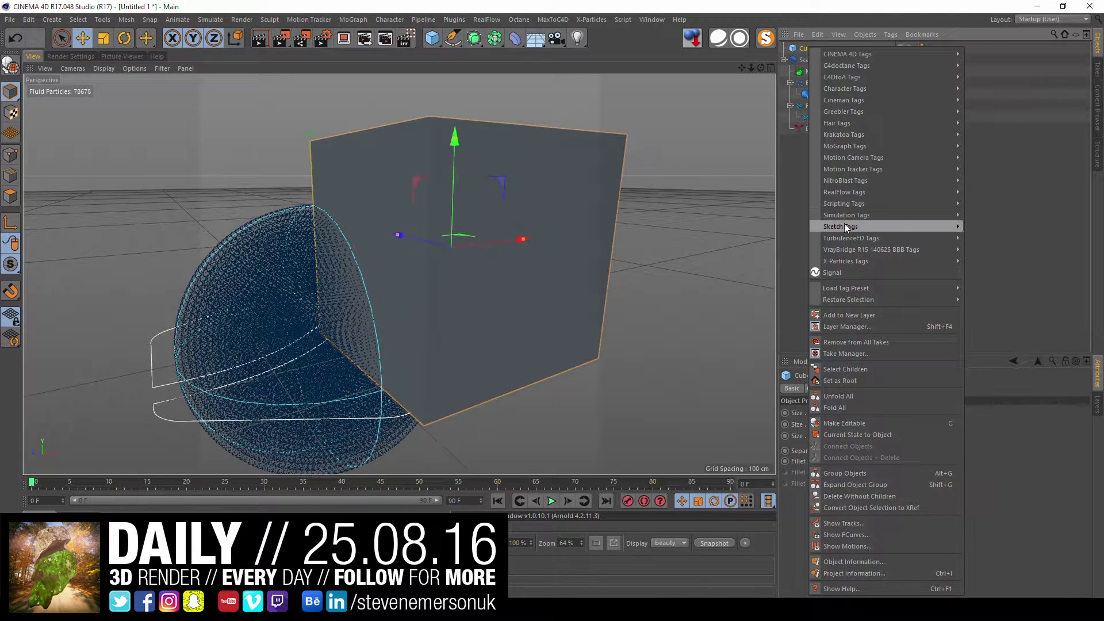
pyautogui.moveTo(851, 238)
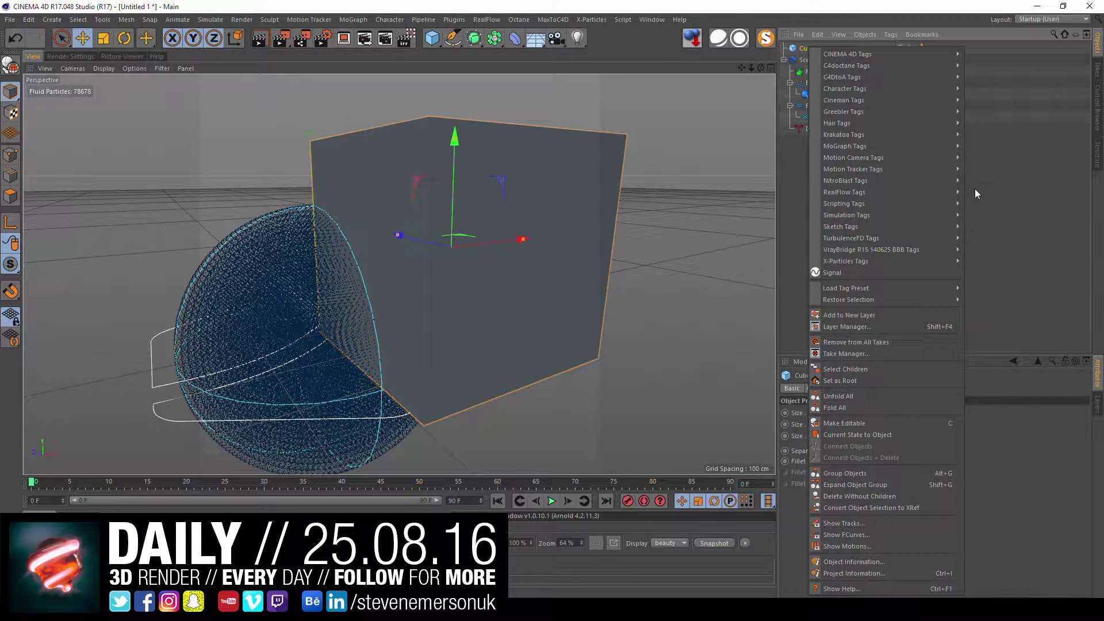
pyautogui.click(977, 192)
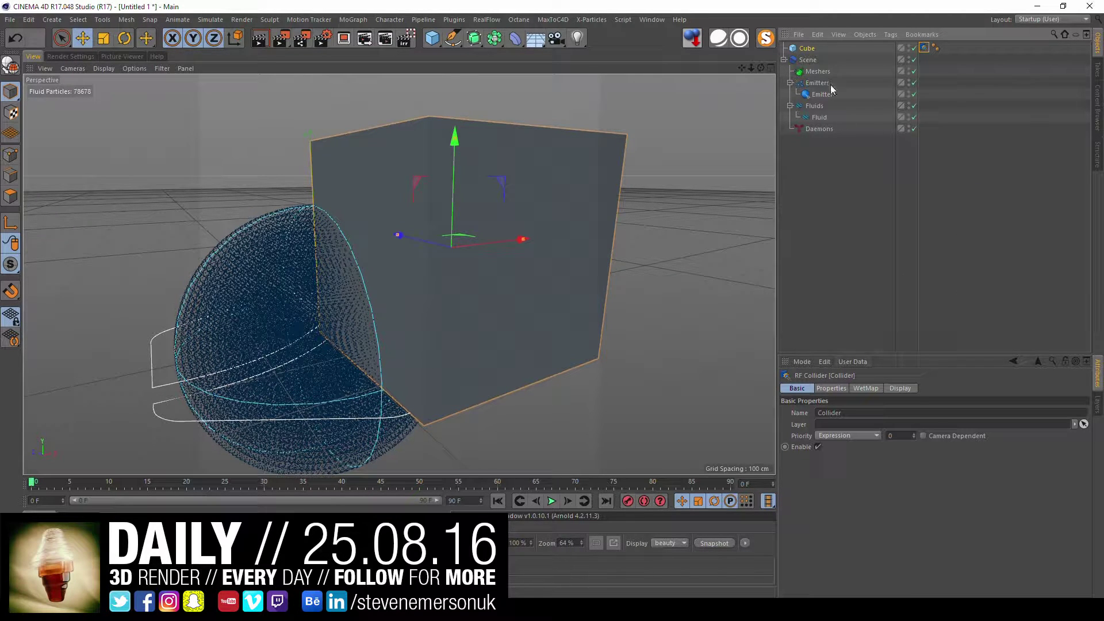
# Step: Play and rewind the simulation, then hide the cube in the viewport
pyautogui.click(550, 500)
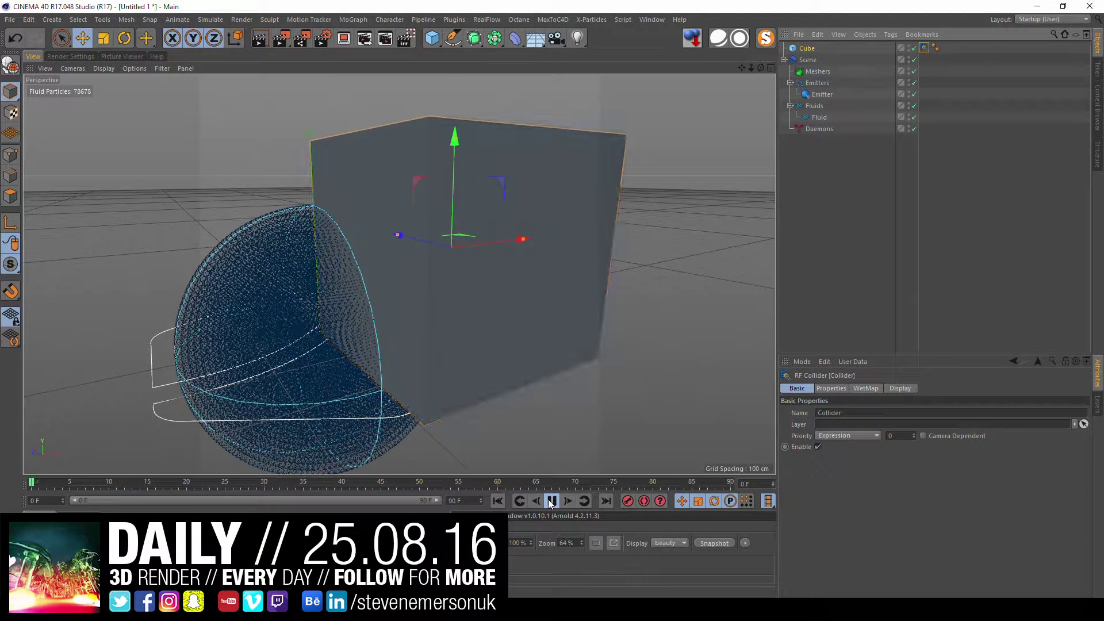
pyautogui.click(497, 501)
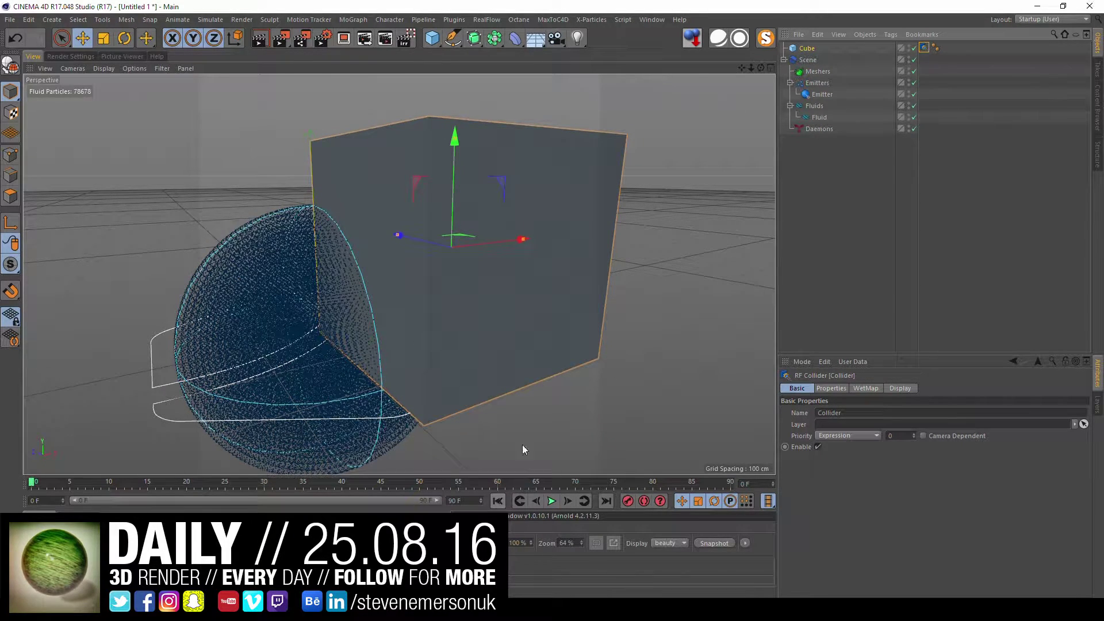
pyautogui.click(870, 195)
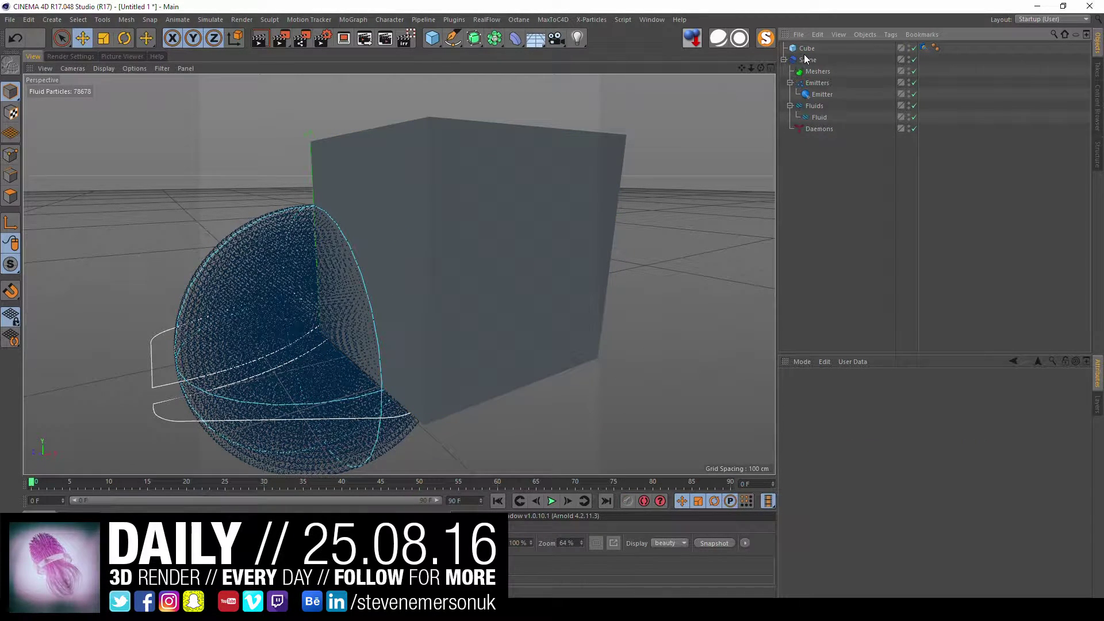
pyautogui.click(909, 46)
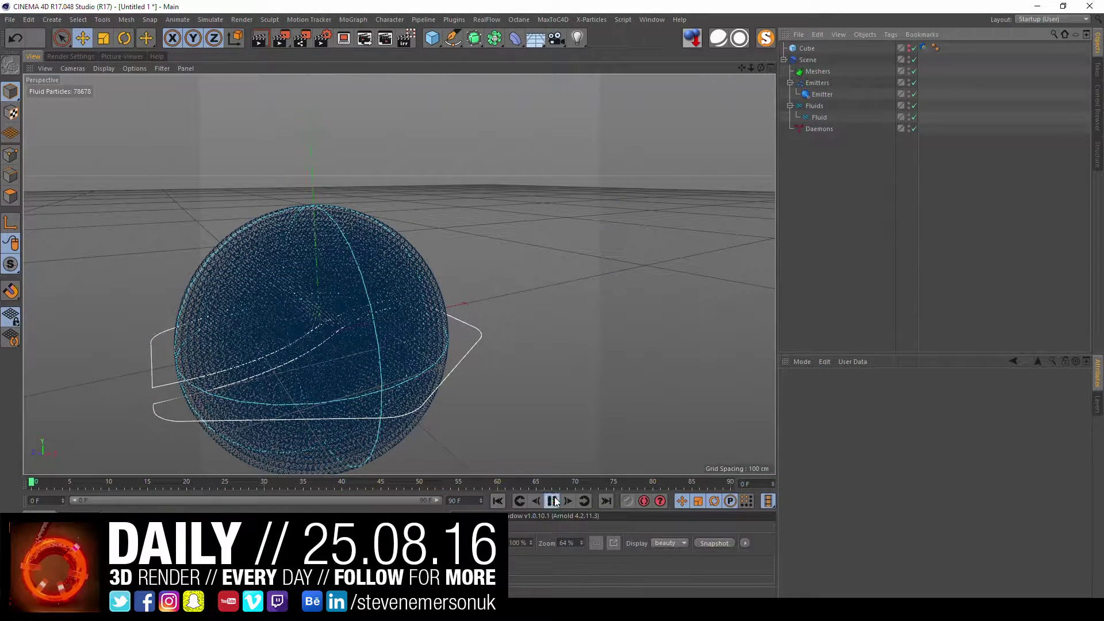
# Step: Add a RealFlow Mesher under the Meshers group
pyautogui.click(552, 502)
pyautogui.moveTo(611, 286)
pyautogui.keyDown('alt'); pyautogui.mouseDown()
pyautogui.moveTo(407, 201)
pyautogui.moveTo(401, 183)
pyautogui.mouseUp(); pyautogui.keyUp('alt')
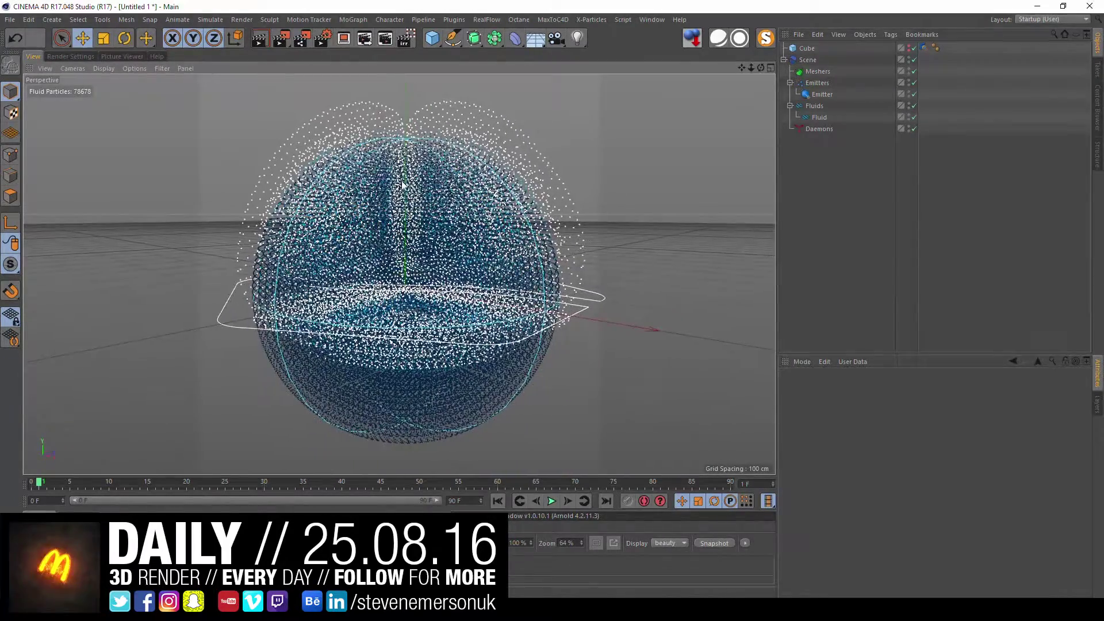
pyautogui.click(783, 71)
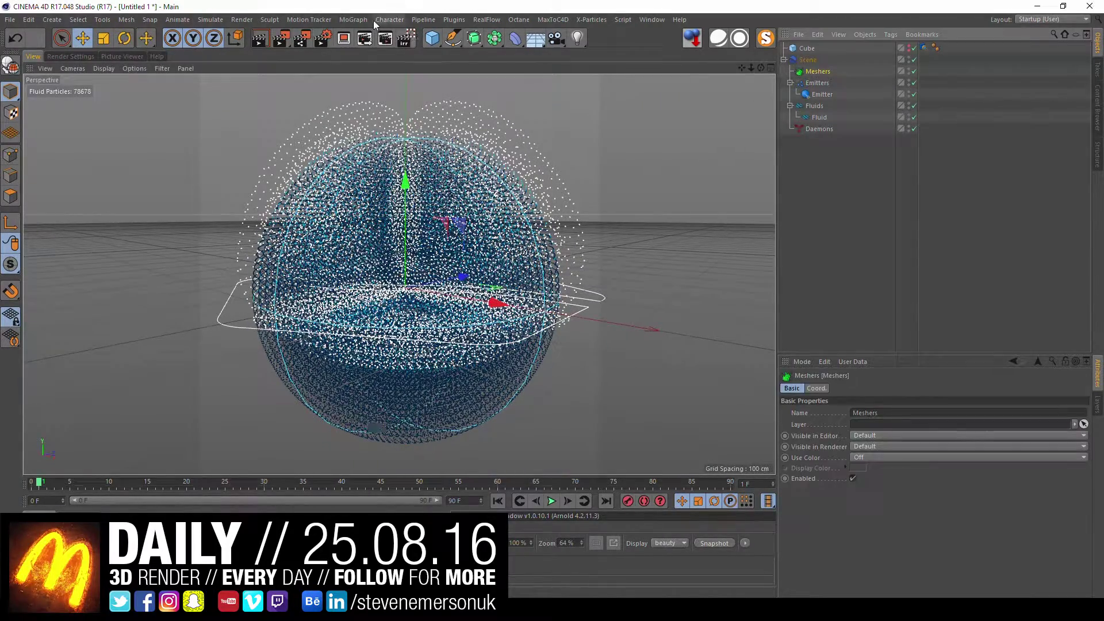
pyautogui.click(486, 20)
pyautogui.click(495, 87)
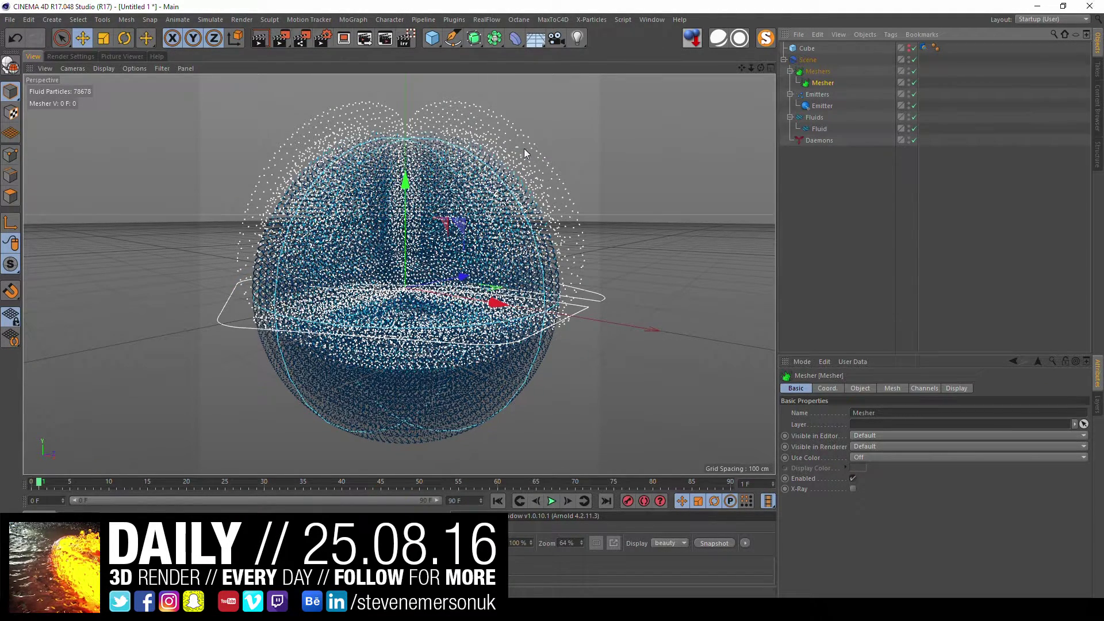
# Step: Play and step the simulation to preview the meshed fluid, then rewind to frame 0
pyautogui.click(497, 501)
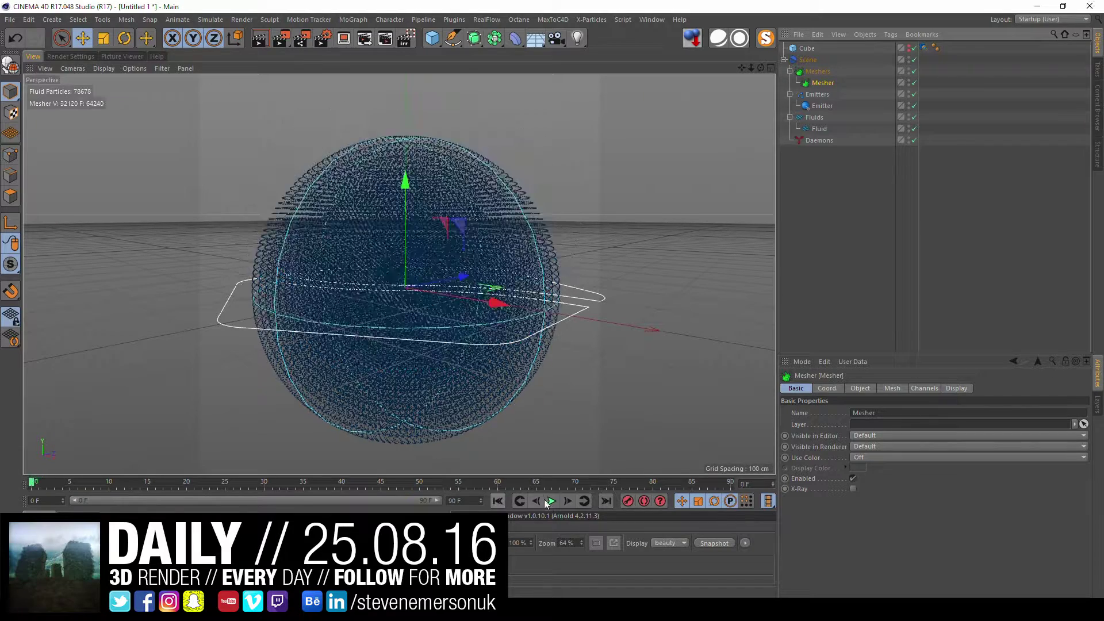
pyautogui.click(551, 501)
pyautogui.click(551, 501)
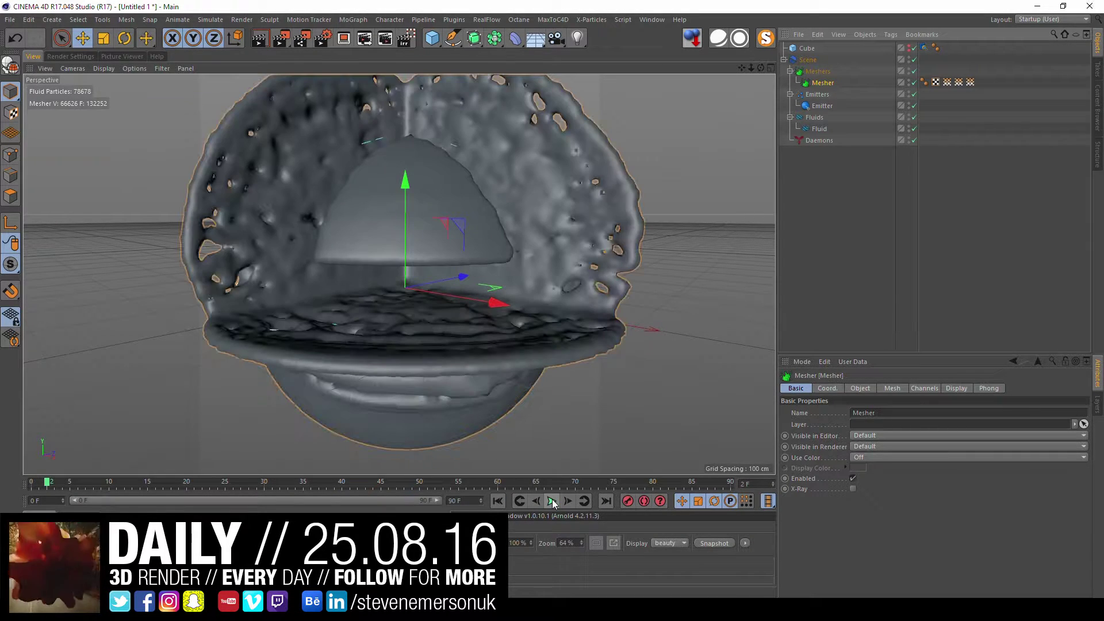
pyautogui.click(498, 501)
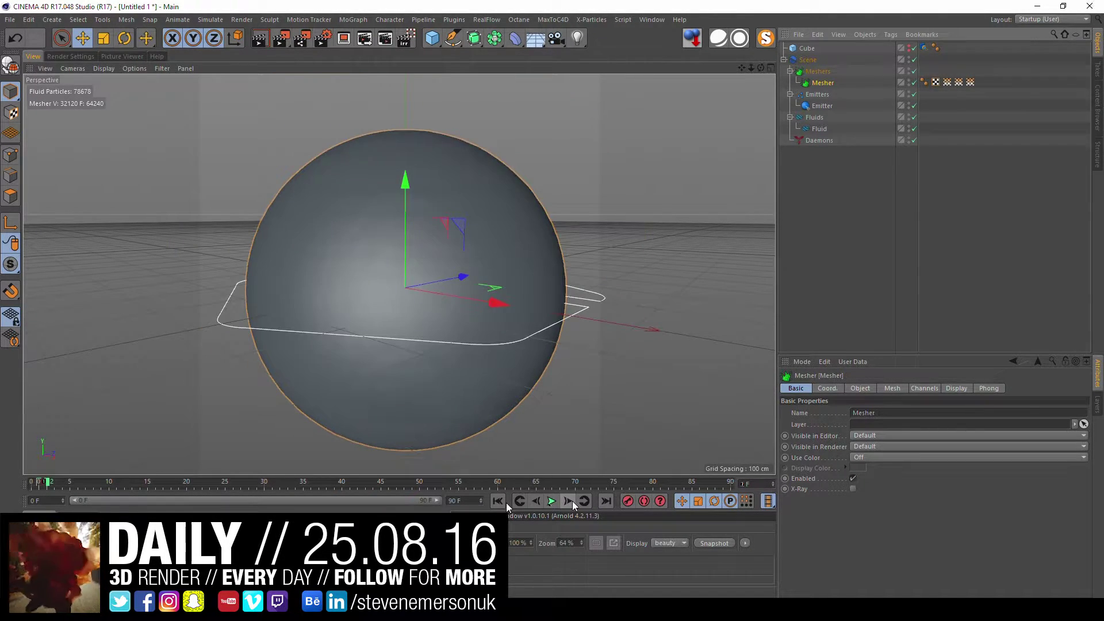
pyautogui.click(567, 500)
pyautogui.moveTo(442, 323)
pyautogui.keyDown('alt'); pyautogui.mouseDown()
pyautogui.moveTo(463, 335)
pyautogui.moveTo(446, 365)
pyautogui.moveTo(388, 336)
pyautogui.moveTo(379, 260)
pyautogui.moveTo(334, 293)
pyautogui.moveTo(351, 351)
pyautogui.moveTo(496, 358)
pyautogui.moveTo(484, 388)
pyautogui.mouseUp(); pyautogui.keyUp('alt')
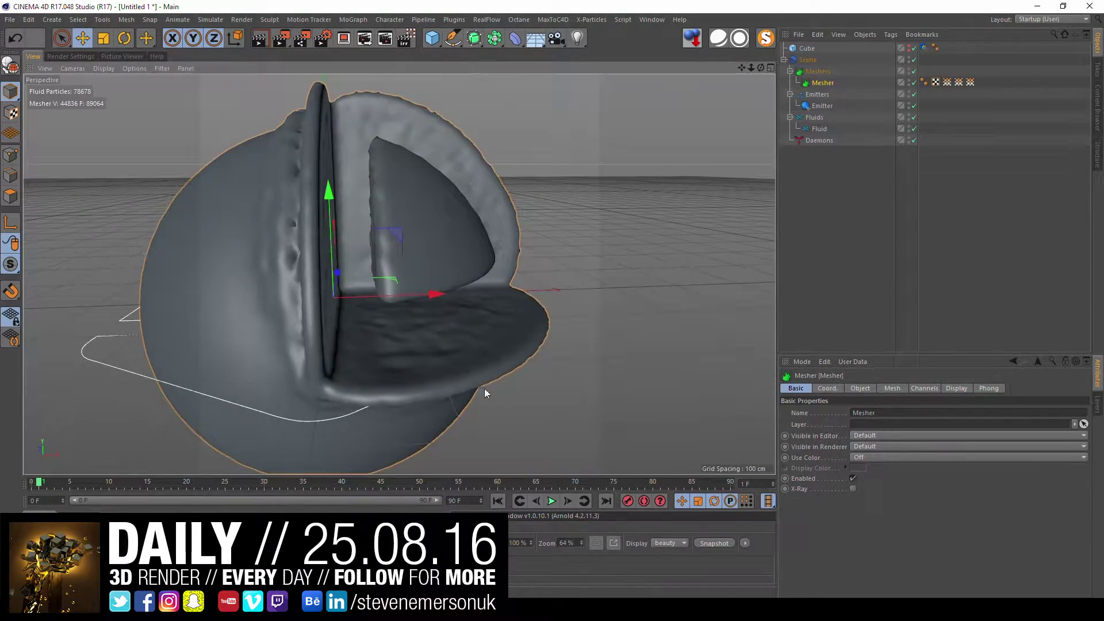
pyautogui.click(571, 499)
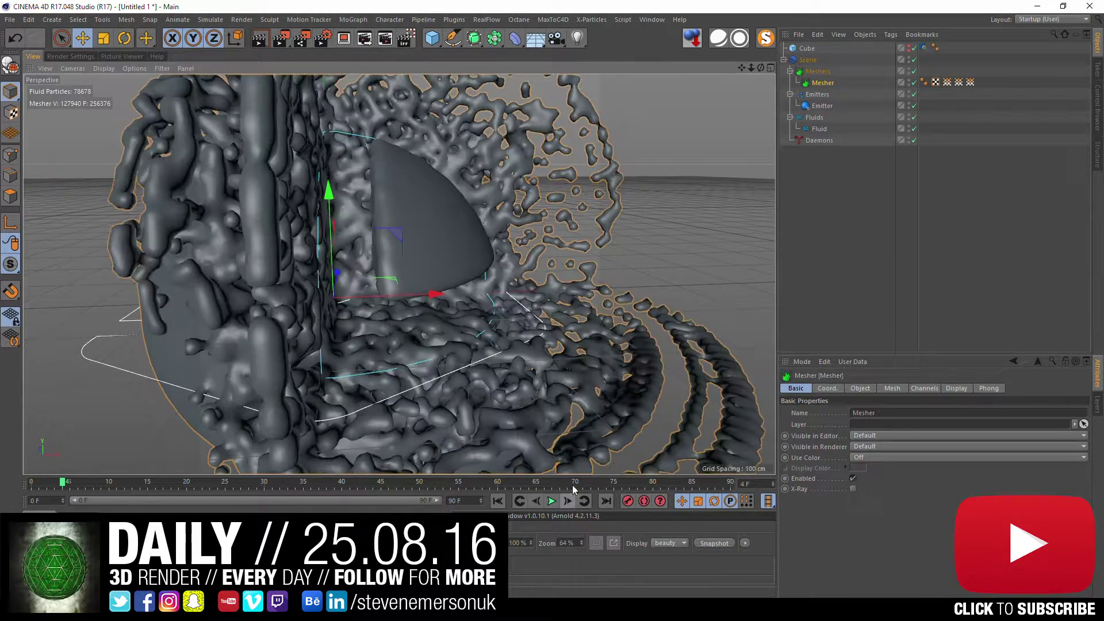
pyautogui.click(498, 501)
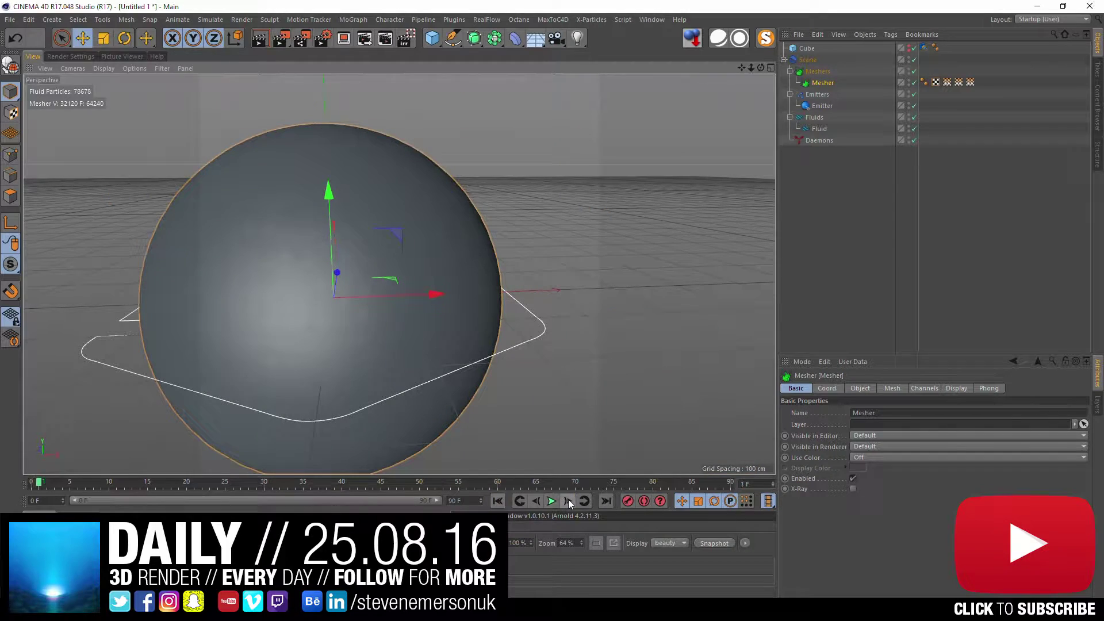
# Step: Select the Cube and review its coordinates, size and RF Collider properties
pyautogui.click(568, 499)
pyautogui.scroll(5, 611, 309)
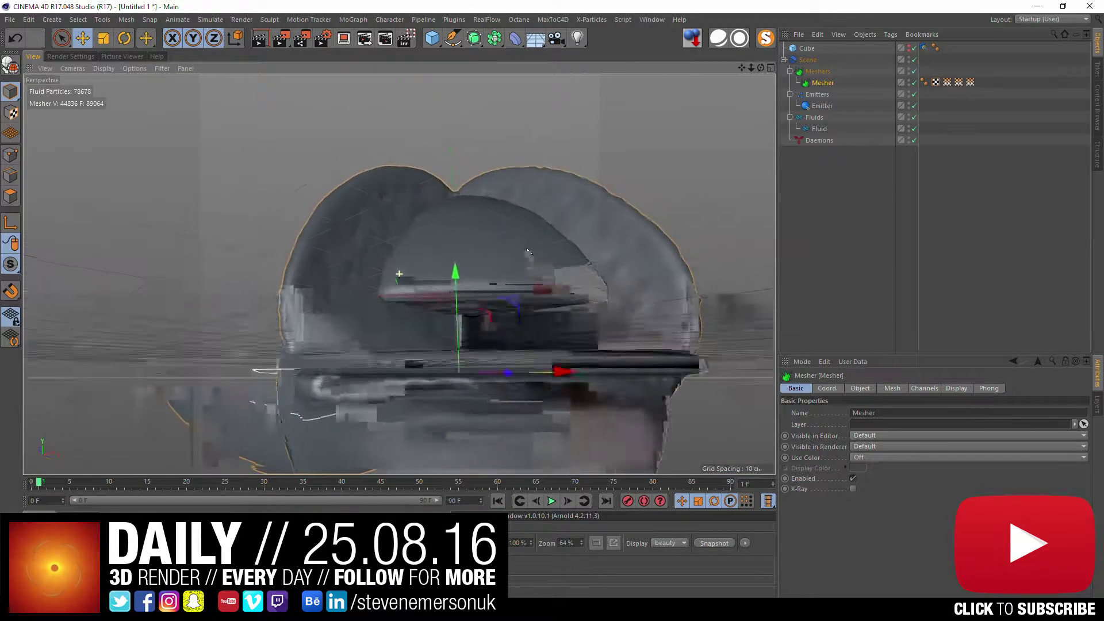
pyautogui.scroll(-3, 528, 250)
pyautogui.scroll(-3, 540, 198)
pyautogui.click(807, 49)
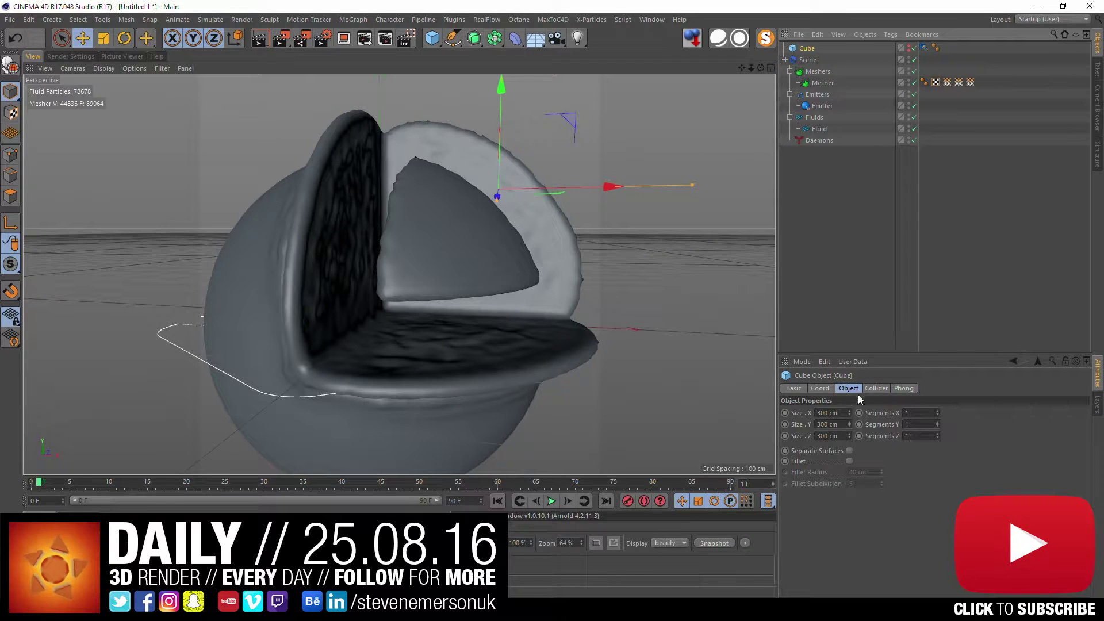
pyautogui.click(828, 390)
pyautogui.click(876, 388)
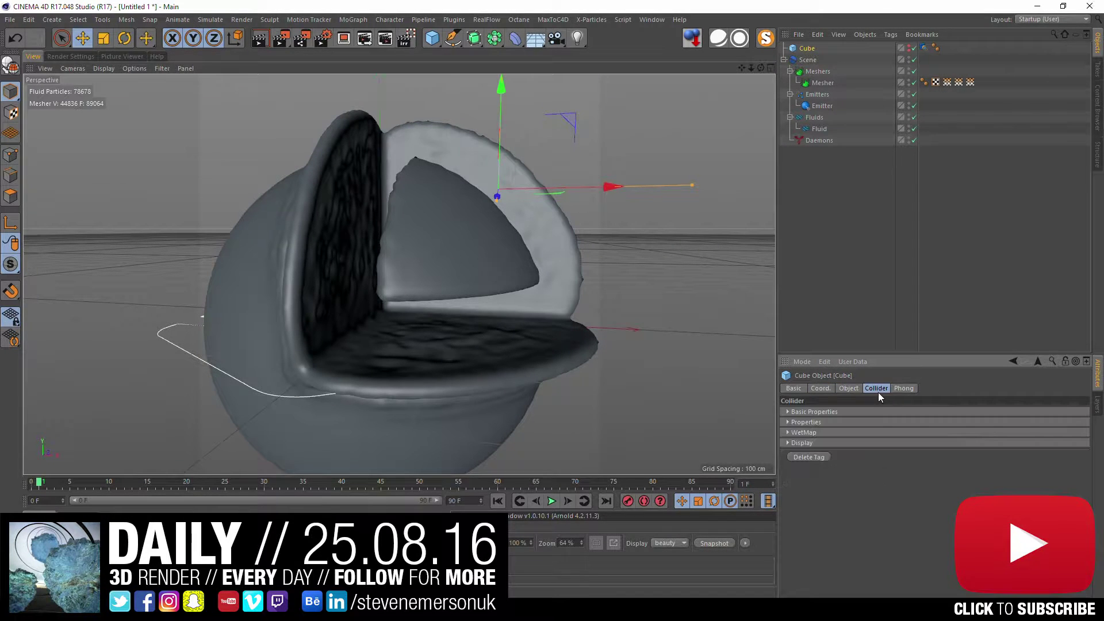
pyautogui.click(849, 388)
pyautogui.click(923, 49)
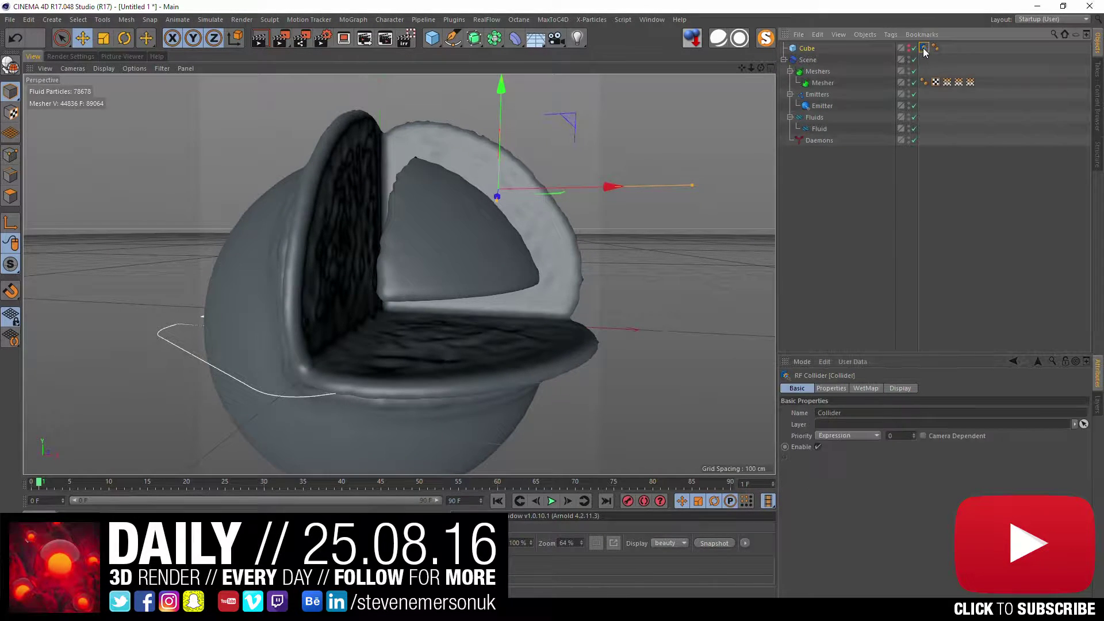
pyautogui.click(838, 391)
pyautogui.moveTo(861, 354); pyautogui.dragTo(890, 265)
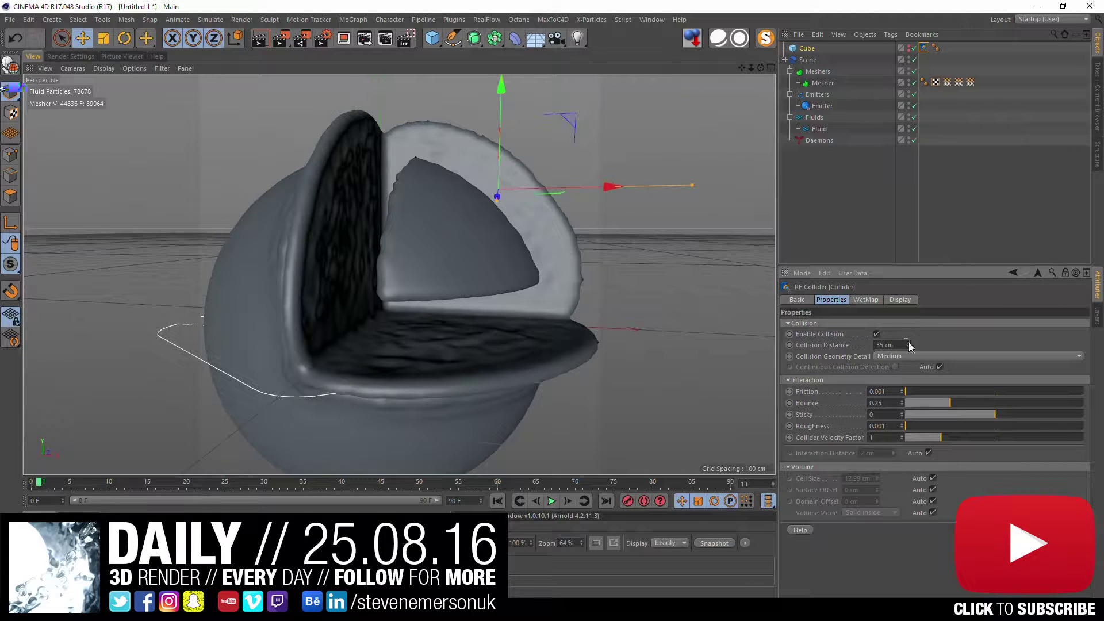
# Step: Replay the simulation from frame 0 and step it to frame 4
pyautogui.click(499, 501)
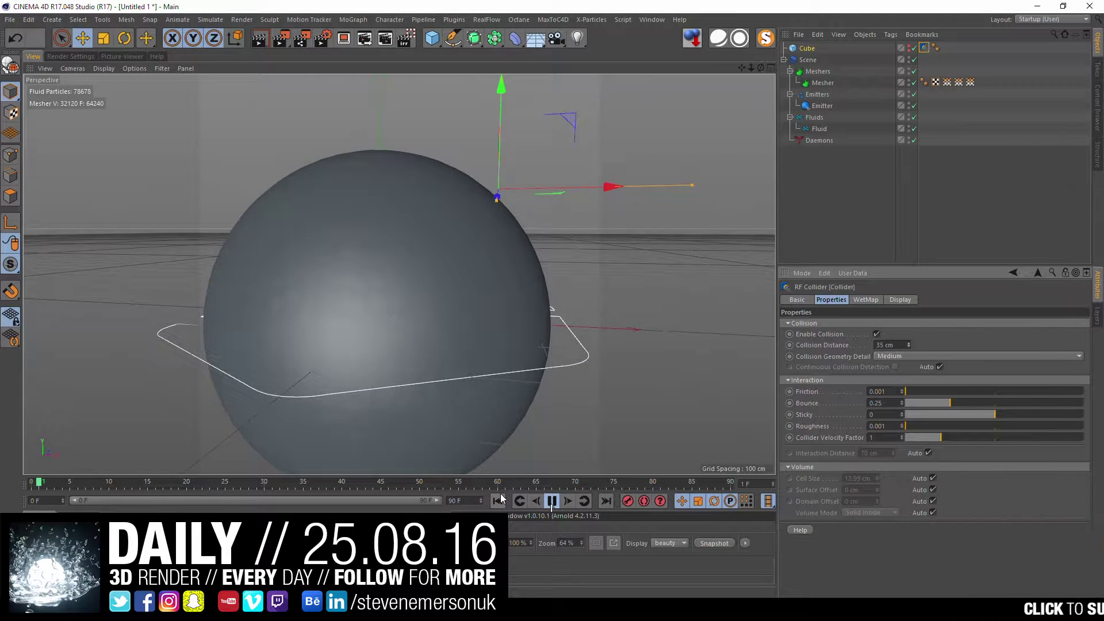
pyautogui.click(550, 501)
pyautogui.click(551, 501)
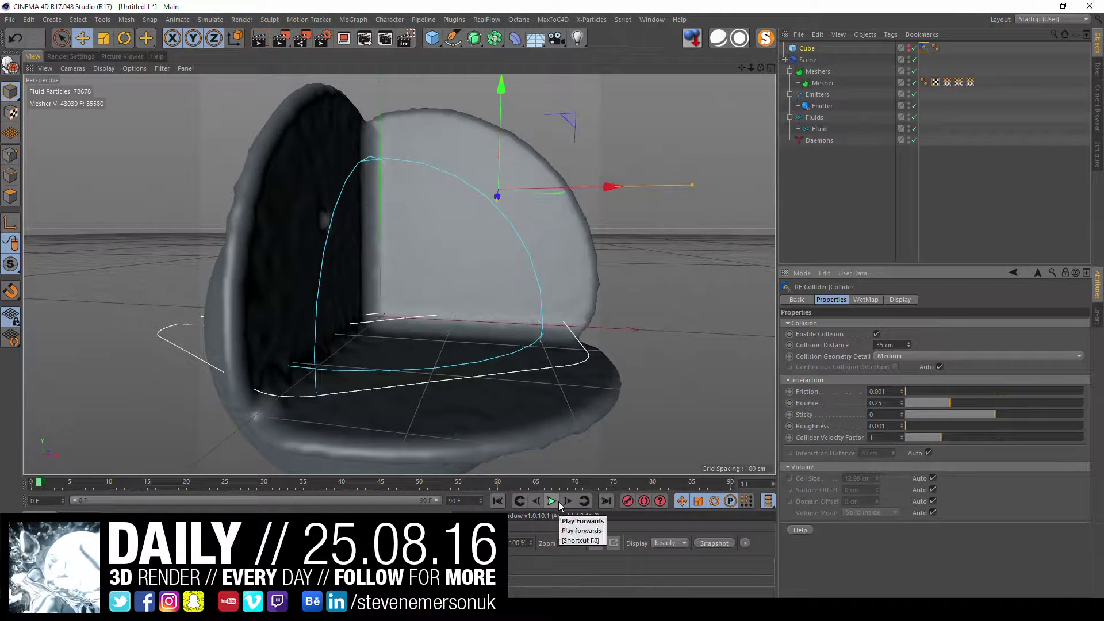
pyautogui.moveTo(460, 338)
pyautogui.keyDown('alt'); pyautogui.mouseDown()
pyautogui.moveTo(463, 262)
pyautogui.moveTo(528, 295)
pyautogui.moveTo(522, 365)
pyautogui.moveTo(425, 407)
pyautogui.moveTo(511, 364)
pyautogui.moveTo(536, 308)
pyautogui.moveTo(529, 244)
pyautogui.moveTo(426, 320)
pyautogui.moveTo(369, 440)
pyautogui.moveTo(465, 332)
pyautogui.moveTo(377, 395)
pyautogui.moveTo(484, 423)
pyautogui.moveTo(382, 359)
pyautogui.moveTo(569, 516)
pyautogui.mouseUp(); pyautogui.keyUp('alt')
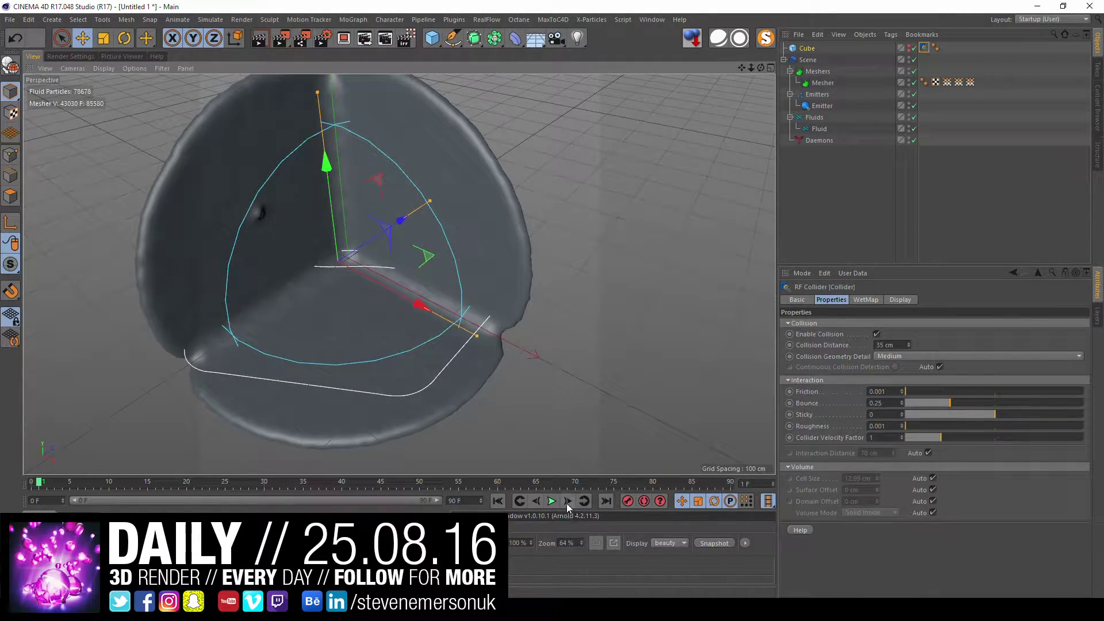
pyautogui.click(567, 501)
pyautogui.click(567, 501)
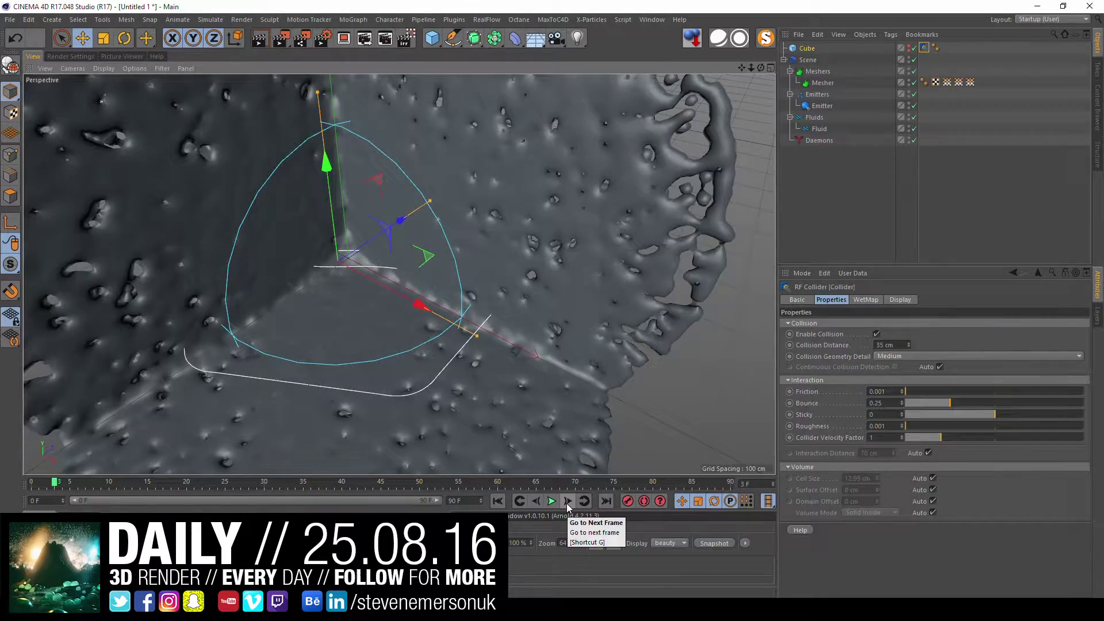
pyautogui.click(567, 501)
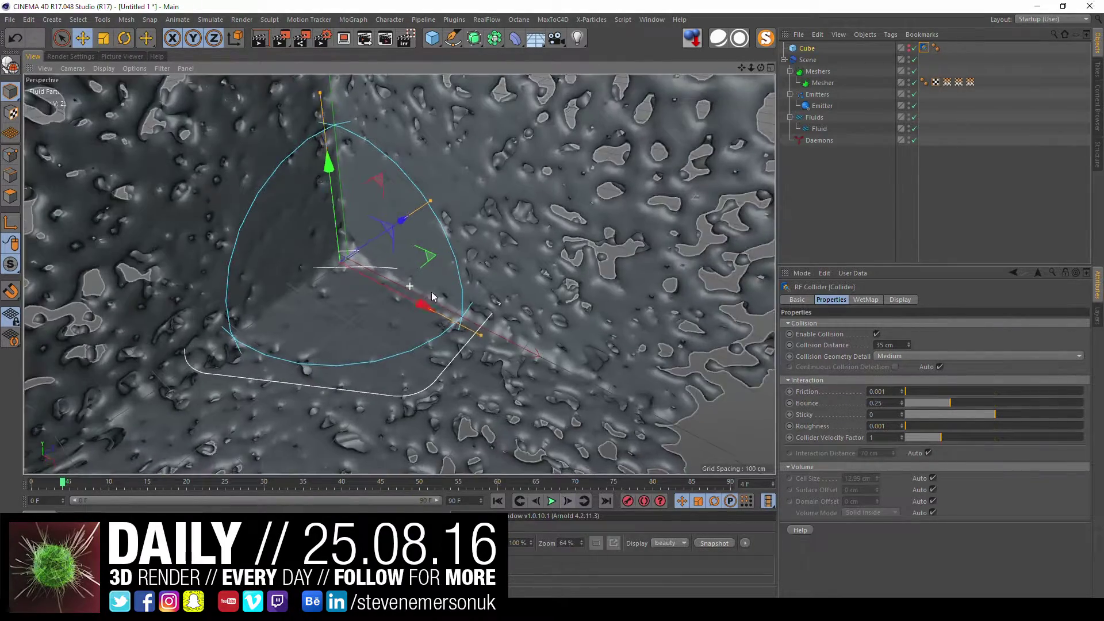
# Step: Orbit to a side view of the fluid wall and step to frame 6
pyautogui.keyDown('alt'); pyautogui.moveTo(526, 282); pyautogui.dragTo(567, 252); pyautogui.keyUp('alt')
pyautogui.moveTo(504, 321)
pyautogui.keyDown('alt'); pyautogui.mouseDown()
pyautogui.moveTo(534, 316)
pyautogui.moveTo(450, 296)
pyautogui.moveTo(380, 371)
pyautogui.moveTo(613, 305)
pyautogui.moveTo(678, 272)
pyautogui.moveTo(653, 225)
pyautogui.moveTo(568, 249)
pyautogui.moveTo(572, 330)
pyautogui.moveTo(597, 408)
pyautogui.moveTo(550, 437)
pyautogui.moveTo(494, 391)
pyautogui.moveTo(453, 332)
pyautogui.moveTo(514, 330)
pyautogui.moveTo(613, 360)
pyautogui.moveTo(517, 357)
pyautogui.moveTo(515, 293)
pyautogui.moveTo(403, 354)
pyautogui.moveTo(561, 402)
pyautogui.mouseUp(); pyautogui.keyUp('alt')
pyautogui.click(567, 501)
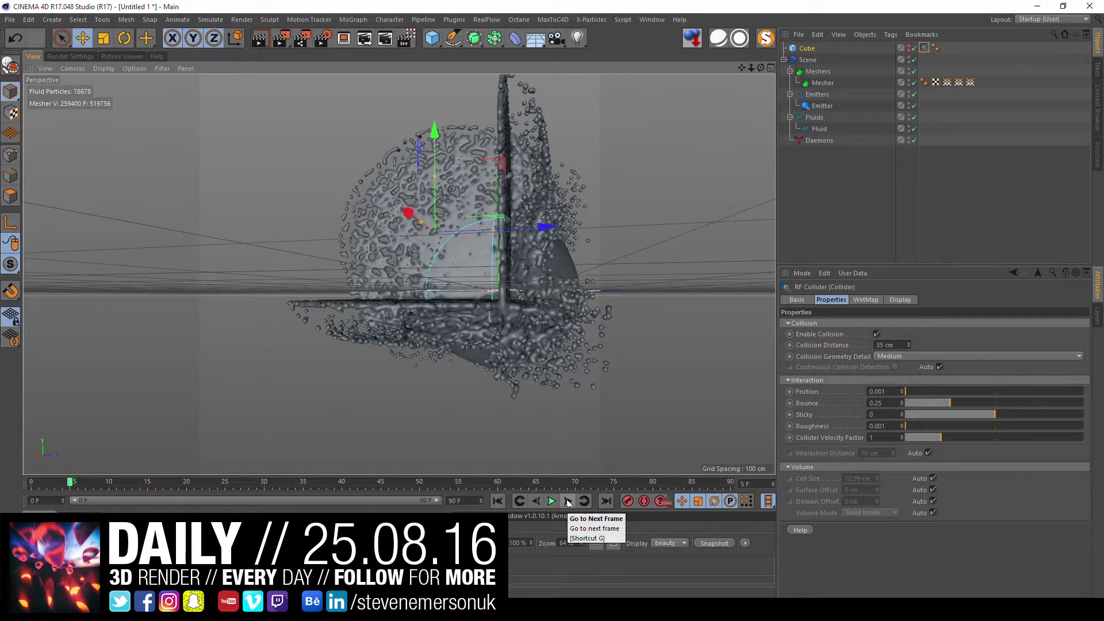
pyautogui.click(568, 500)
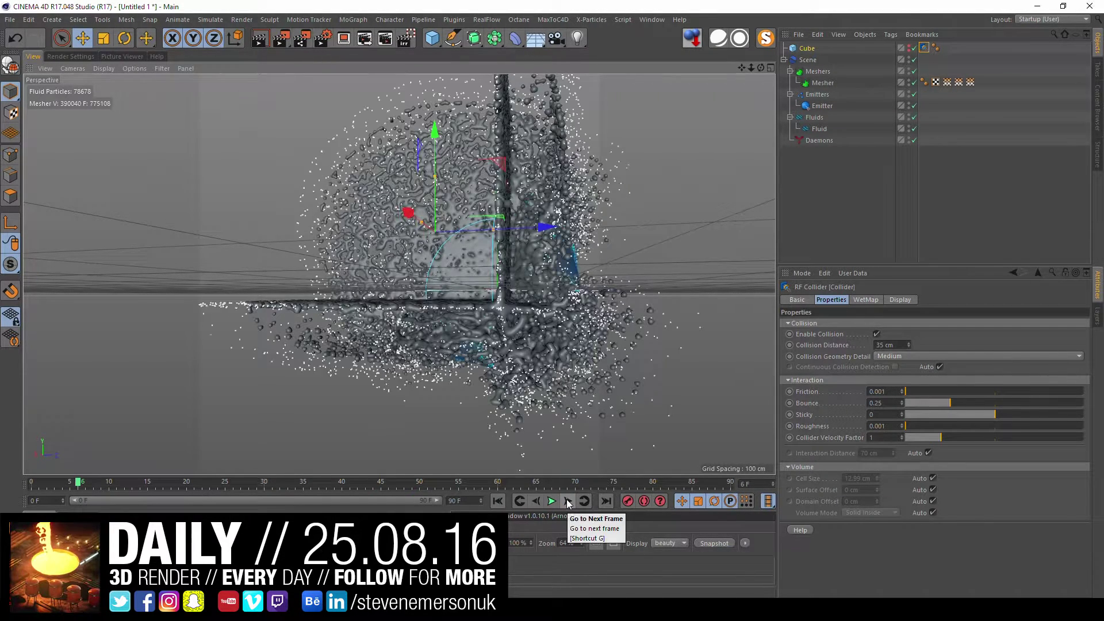
pyautogui.click(822, 82)
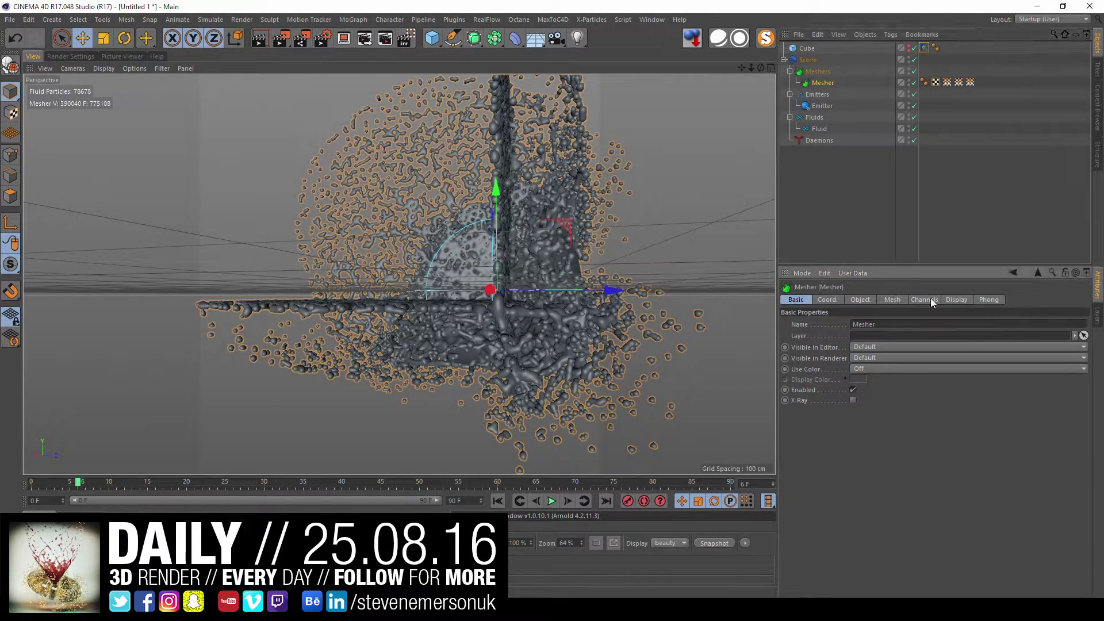
# Step: Set the Mesher's Resolution to Medium and Smooth to 10
pyautogui.click(903, 300)
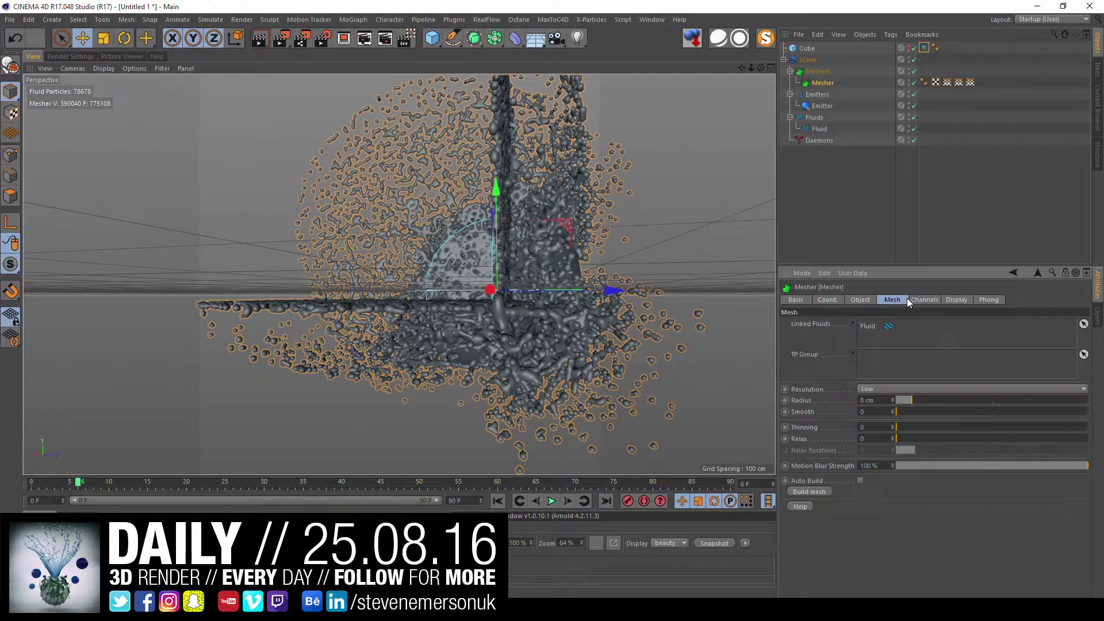
pyautogui.click(933, 386)
pyautogui.click(922, 420)
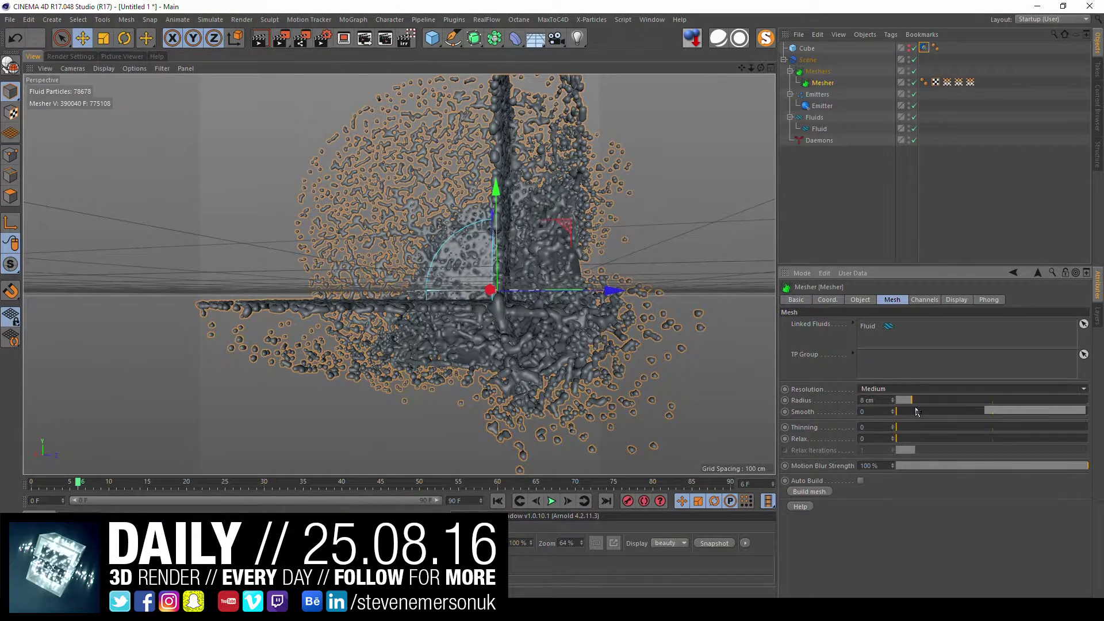
pyautogui.moveTo(916, 412); pyautogui.dragTo(1051, 411)
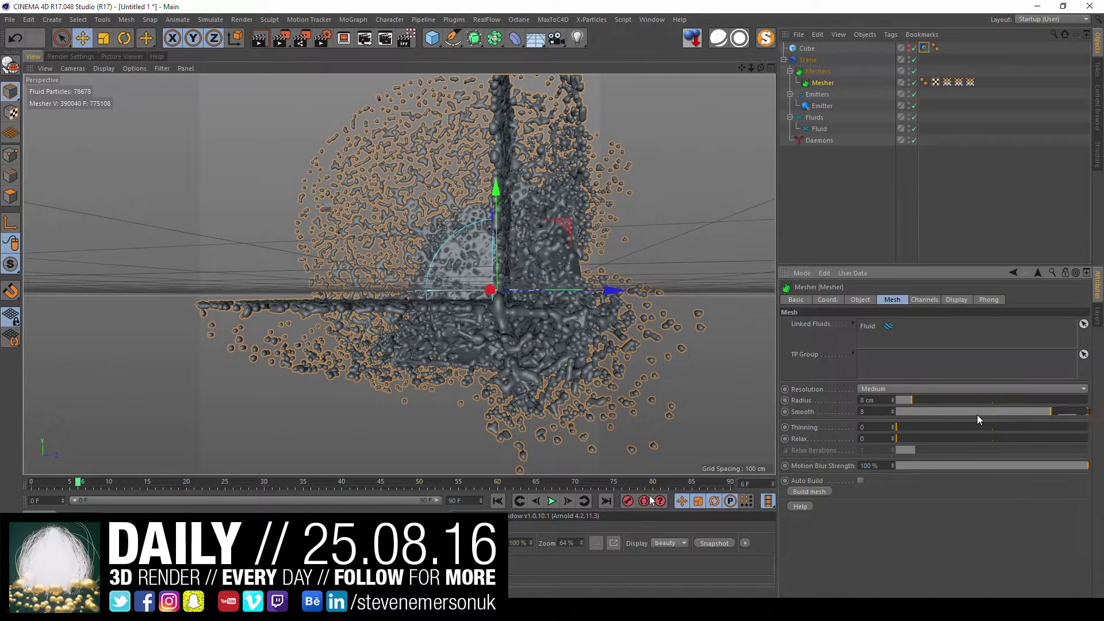
pyautogui.click(498, 501)
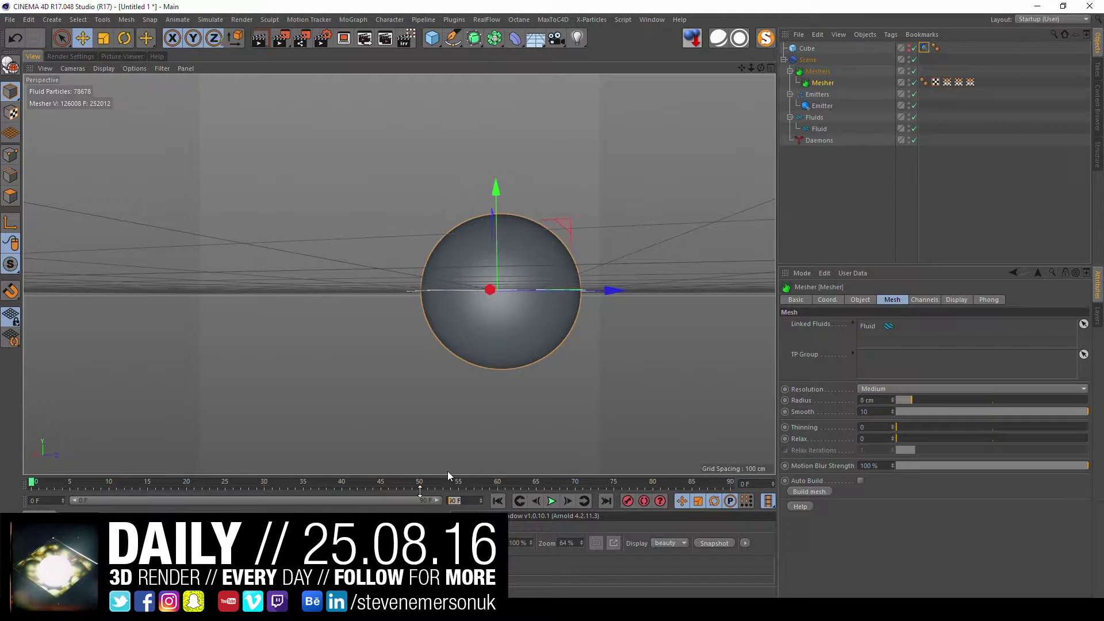
# Step: End the animation at frame 10, play it, then rewind to frame 0
pyautogui.write('10')
pyautogui.press('Return')
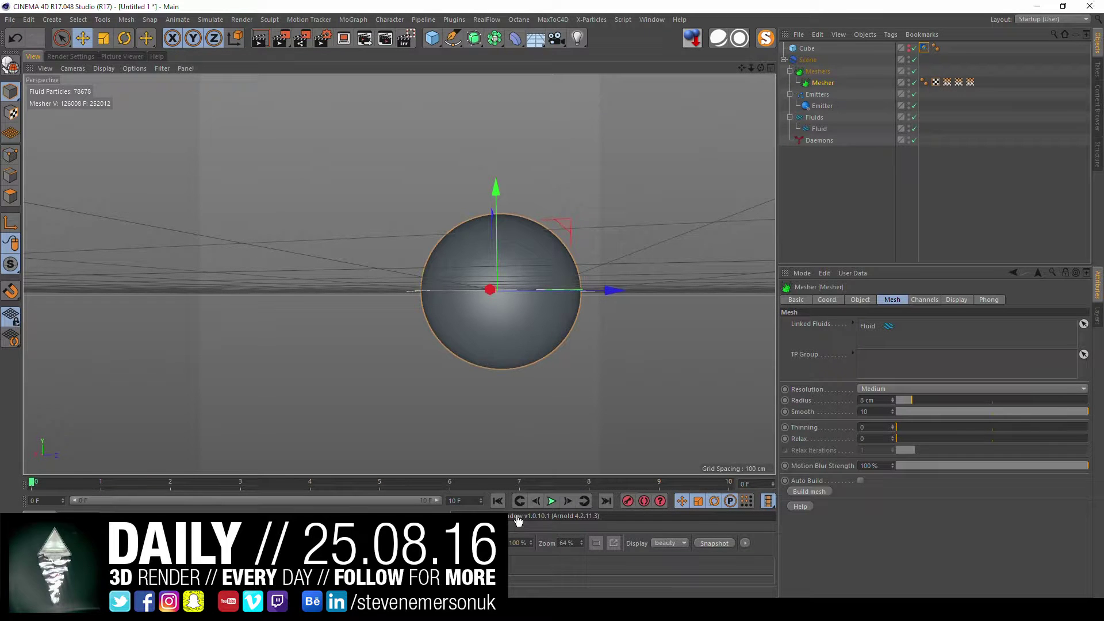
pyautogui.click(551, 501)
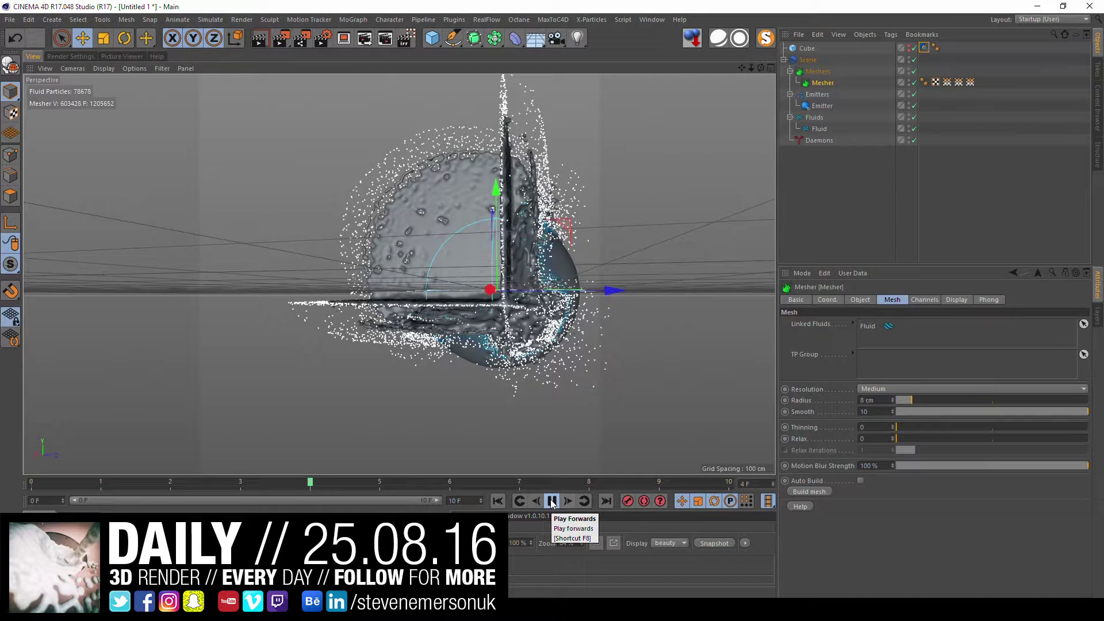
pyautogui.click(496, 501)
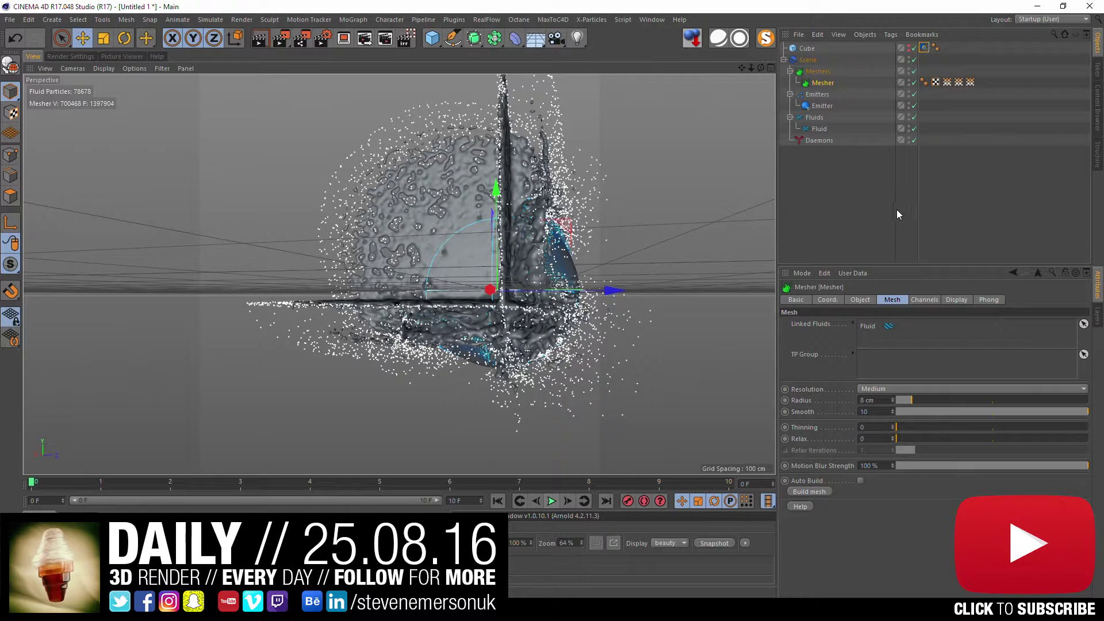
pyautogui.click(829, 228)
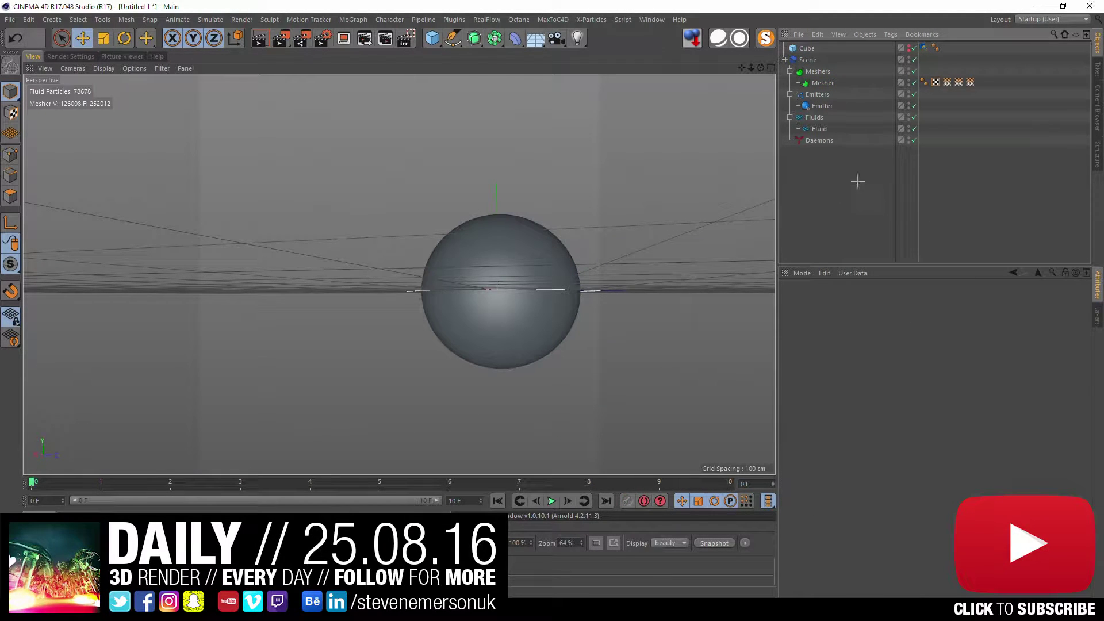
# Step: Unhide the Cube in four-view and move it down along its height
pyautogui.click(807, 48)
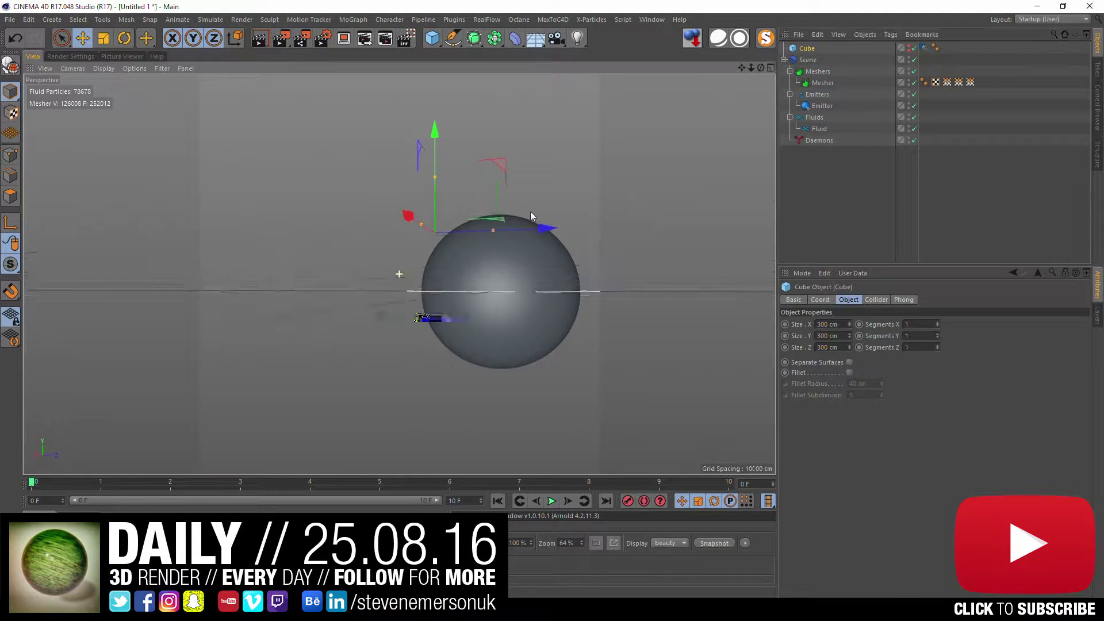
pyautogui.moveTo(530, 216)
pyautogui.keyDown('alt'); pyautogui.mouseDown()
pyautogui.moveTo(595, 237)
pyautogui.moveTo(559, 211)
pyautogui.moveTo(540, 310)
pyautogui.moveTo(515, 326)
pyautogui.moveTo(485, 292)
pyautogui.mouseUp(); pyautogui.keyUp('alt')
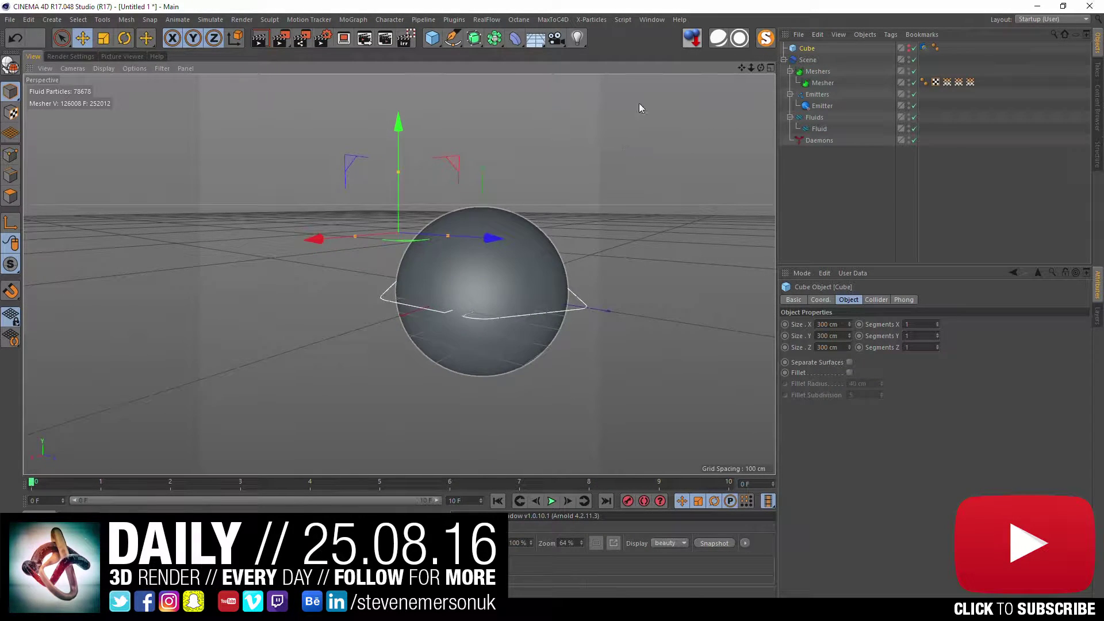
pyautogui.click(770, 68)
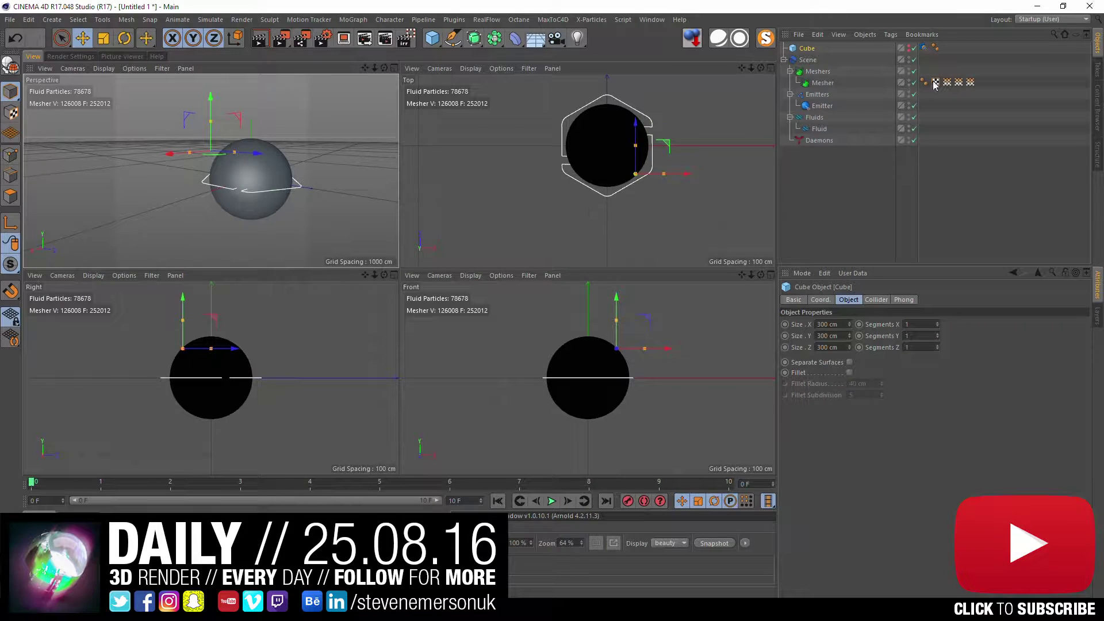
pyautogui.click(909, 47)
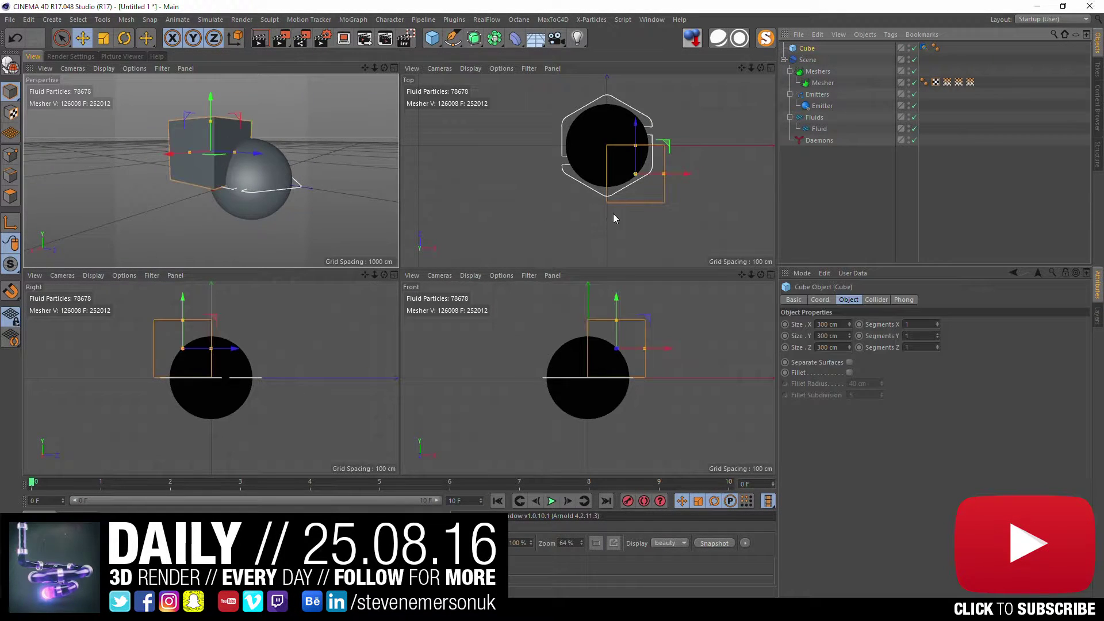
pyautogui.moveTo(618, 298); pyautogui.dragTo(627, 331)
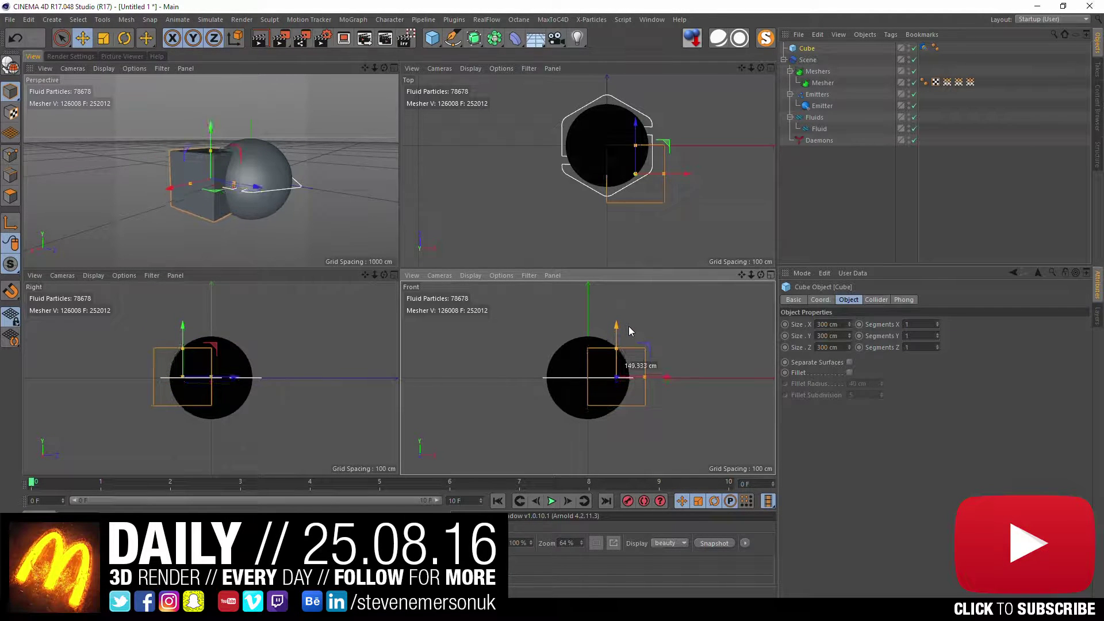
# Step: Set the Cube's Size X, Y and Z to 600 cm
pyautogui.click(828, 324)
pyautogui.write('600')
pyautogui.press('Tab')
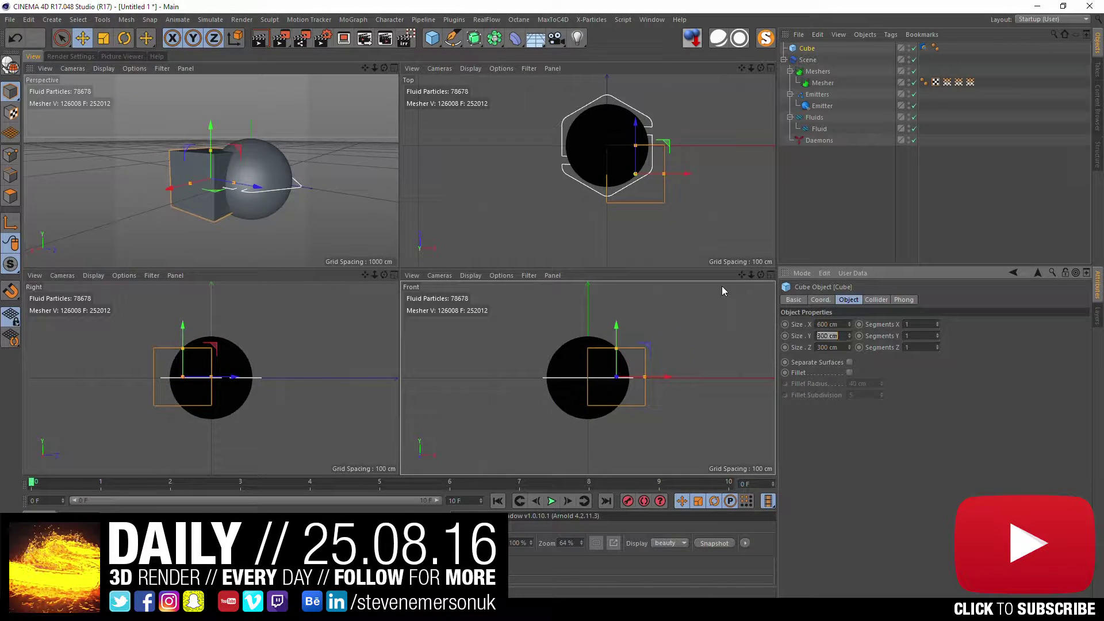
pyautogui.write('6006')
pyautogui.press('Tab')
pyautogui.hotkey('shift', 'Tab')
pyautogui.write('600')
pyautogui.press('Tab')
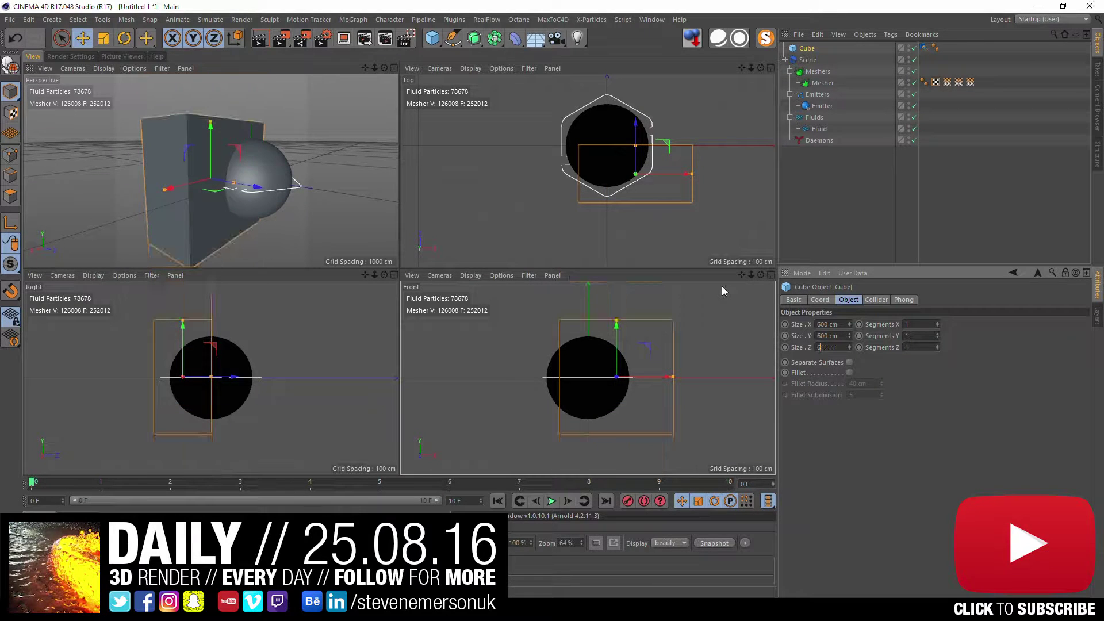
pyautogui.write('600')
pyautogui.press('Return')
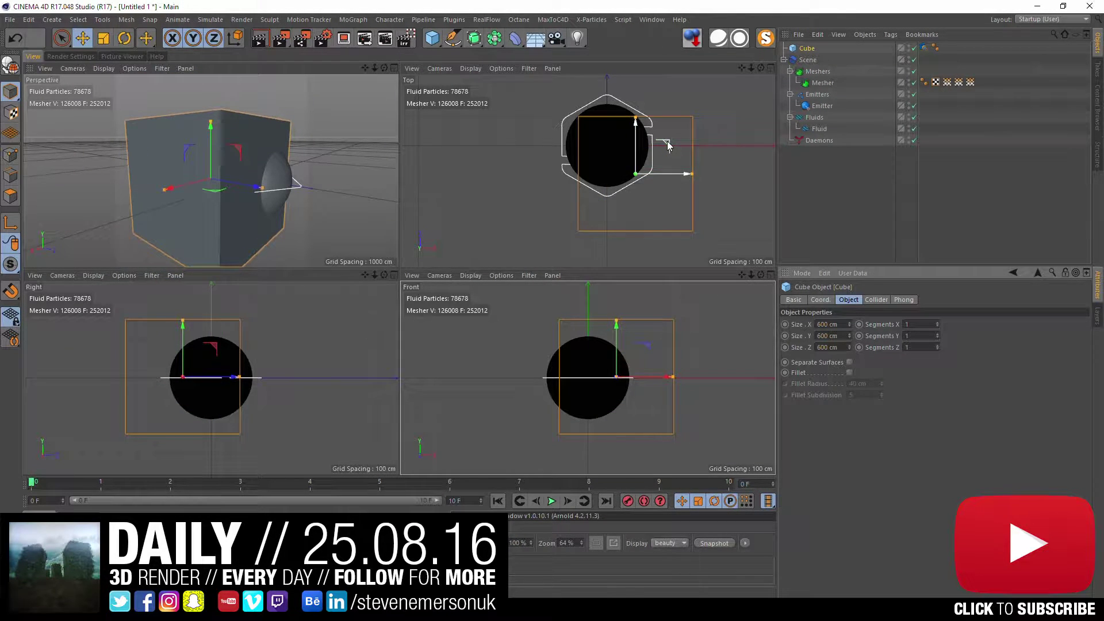
# Step: Shift the cube sideways beside the sphere and hide it in the viewports
pyautogui.moveTo(667, 140); pyautogui.dragTo(697, 119)
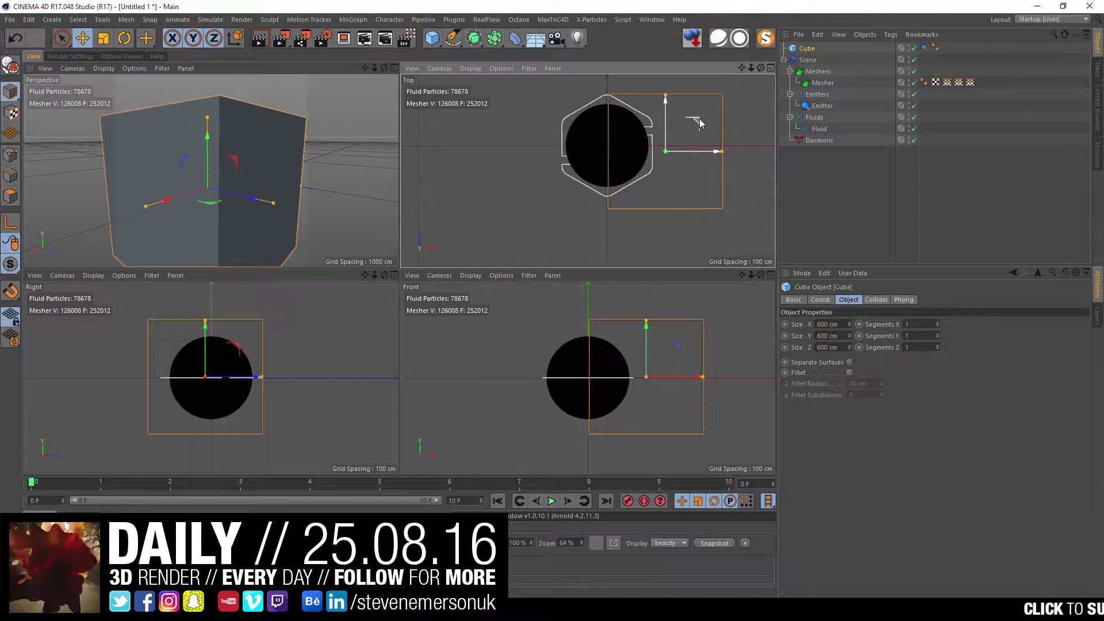
pyautogui.middleClick(280, 151)
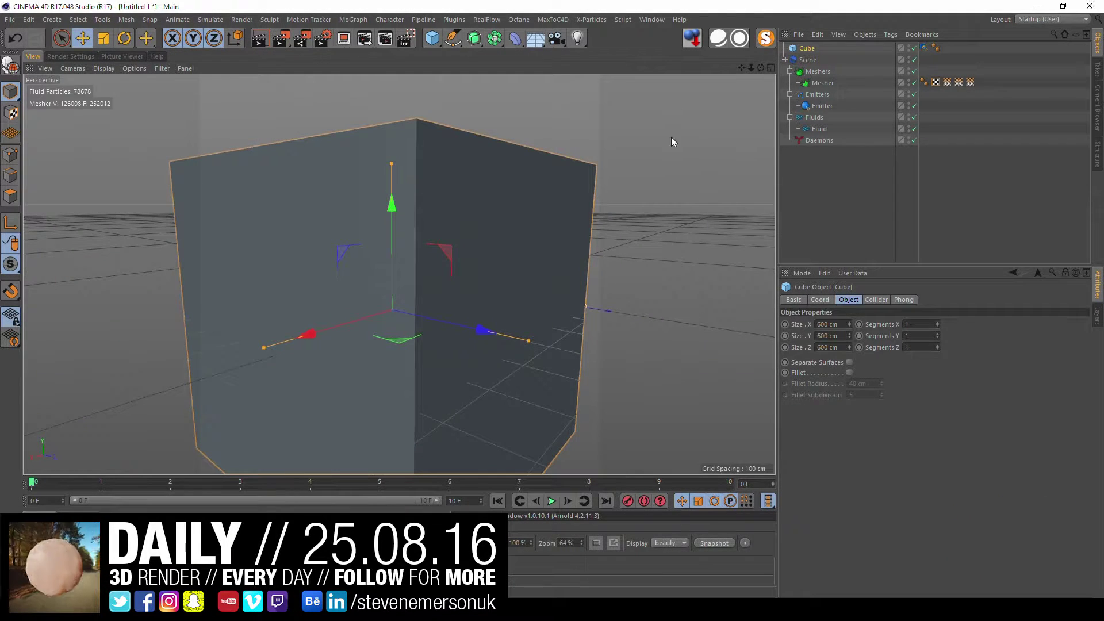
pyautogui.click(909, 48)
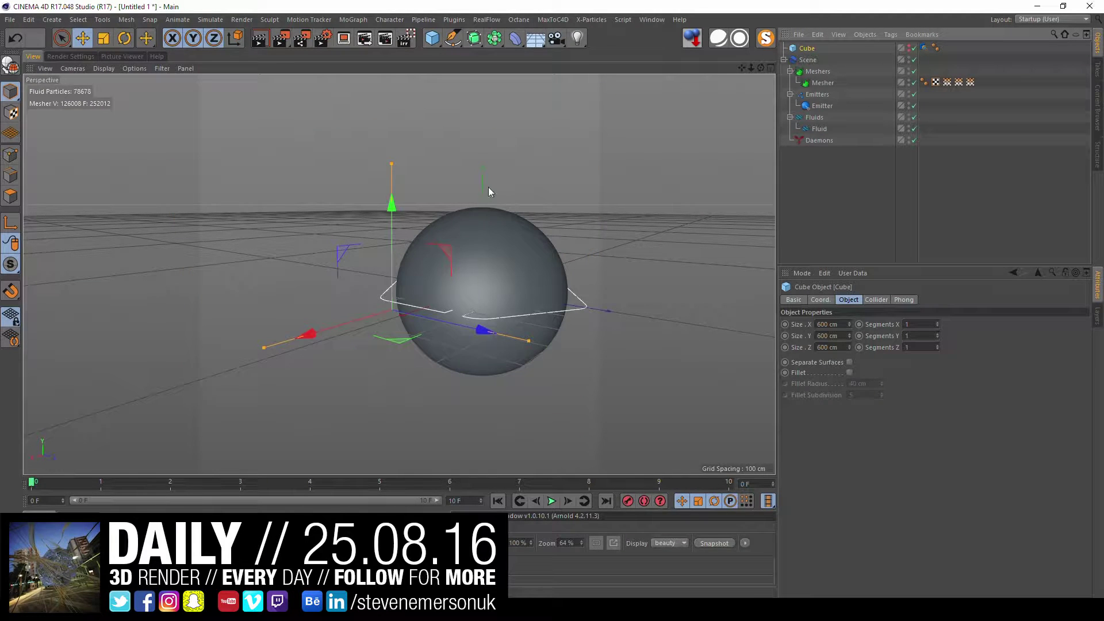
pyautogui.click(550, 501)
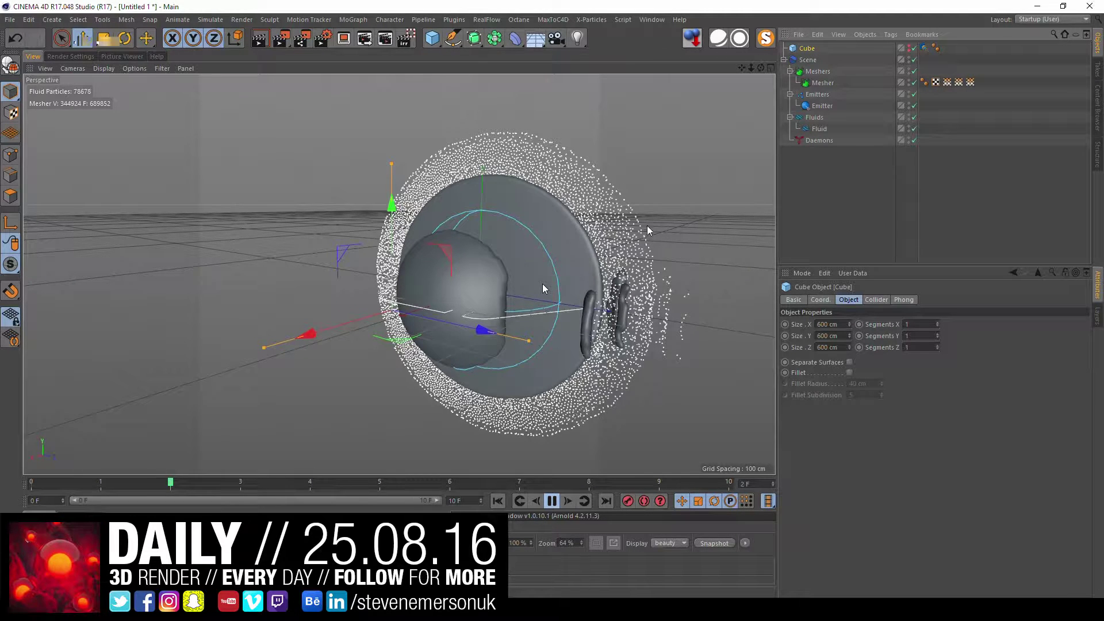
pyautogui.click(592, 387)
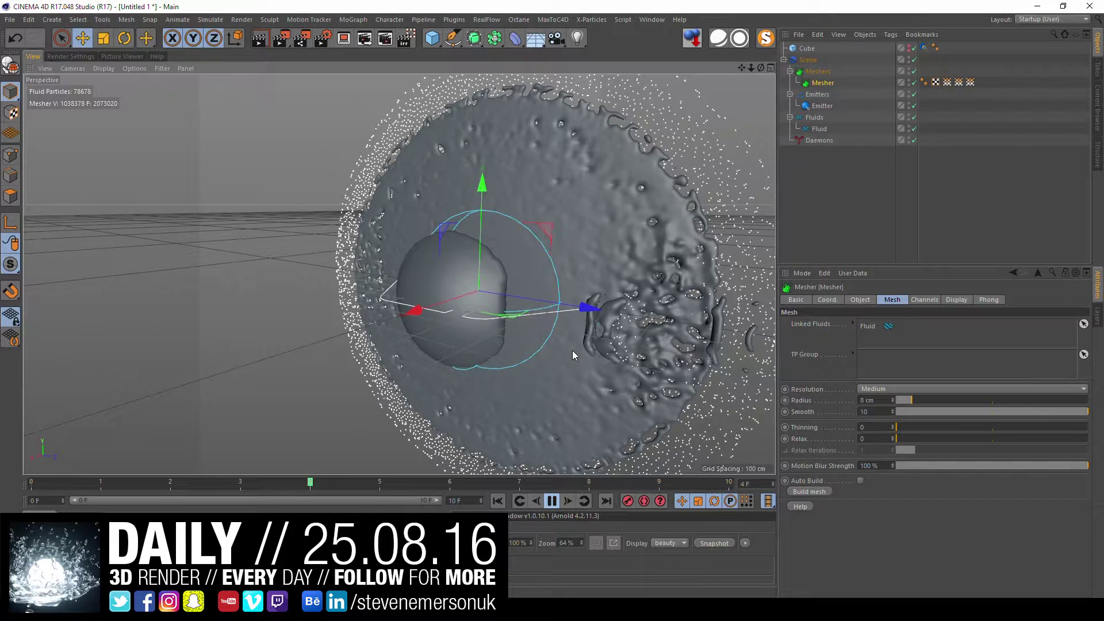
pyautogui.press('F8')
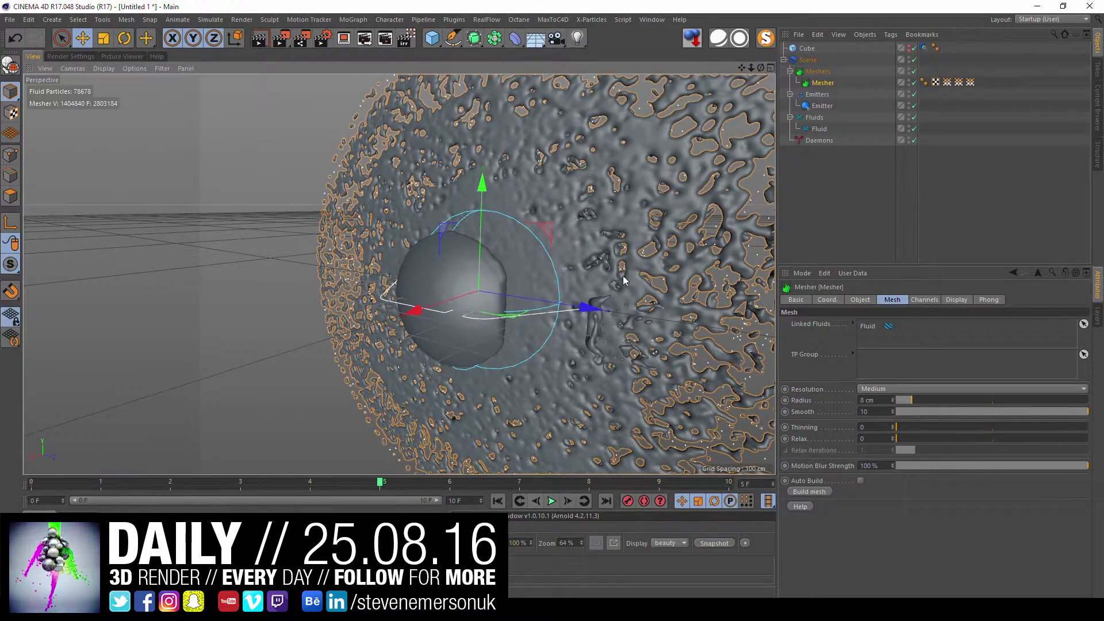
pyautogui.moveTo(624, 281)
pyautogui.keyDown('alt'); pyautogui.mouseDown()
pyautogui.moveTo(410, 258)
pyautogui.moveTo(436, 211)
pyautogui.moveTo(369, 116)
pyautogui.moveTo(397, 84)
pyautogui.moveTo(474, 91)
pyautogui.moveTo(480, 165)
pyautogui.moveTo(423, 272)
pyautogui.moveTo(505, 246)
pyautogui.moveTo(485, 217)
pyautogui.moveTo(507, 212)
pyautogui.moveTo(560, 136)
pyautogui.moveTo(460, 244)
pyautogui.moveTo(485, 234)
pyautogui.mouseUp(); pyautogui.keyUp('alt')
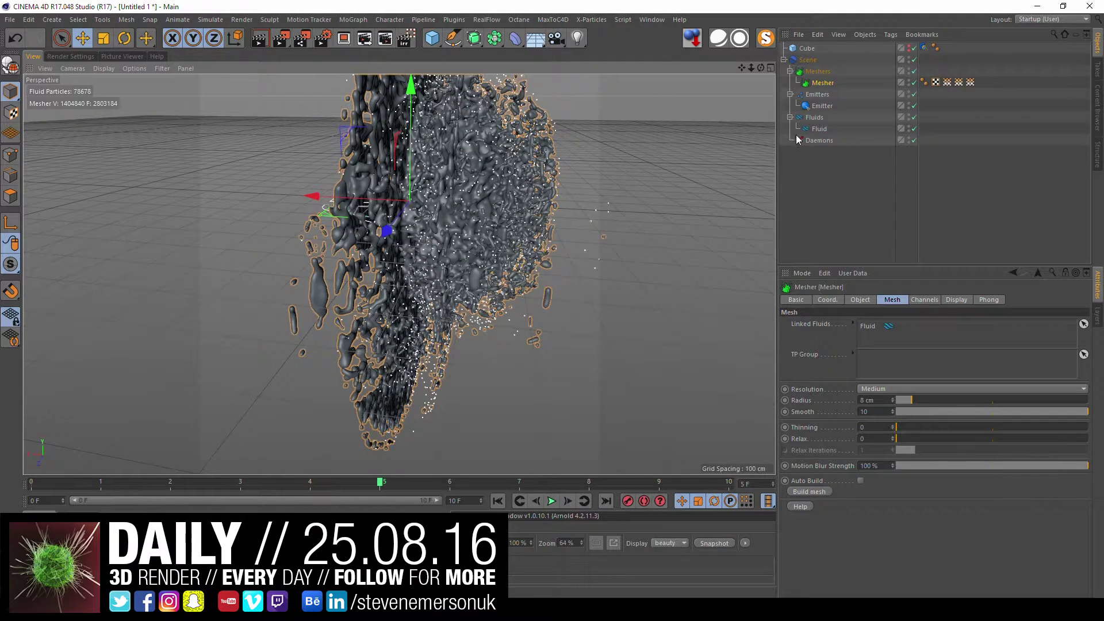
pyautogui.click(498, 500)
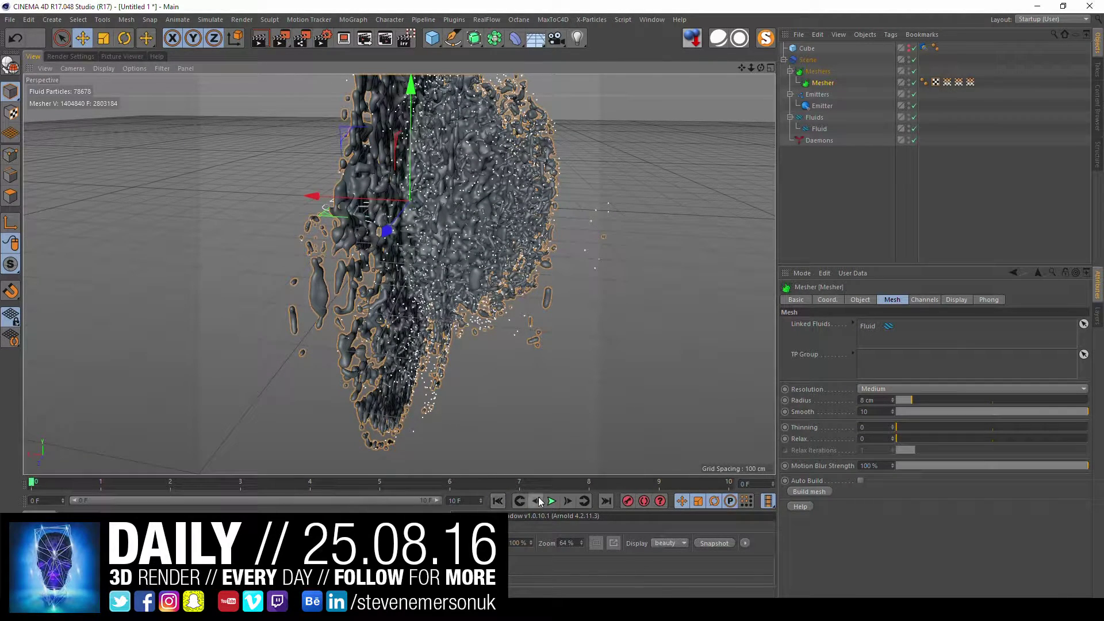
# Step: Unhide the cube in four-view and undo an accidental Mesher move
pyautogui.click(908, 45)
pyautogui.middleClick(439, 153)
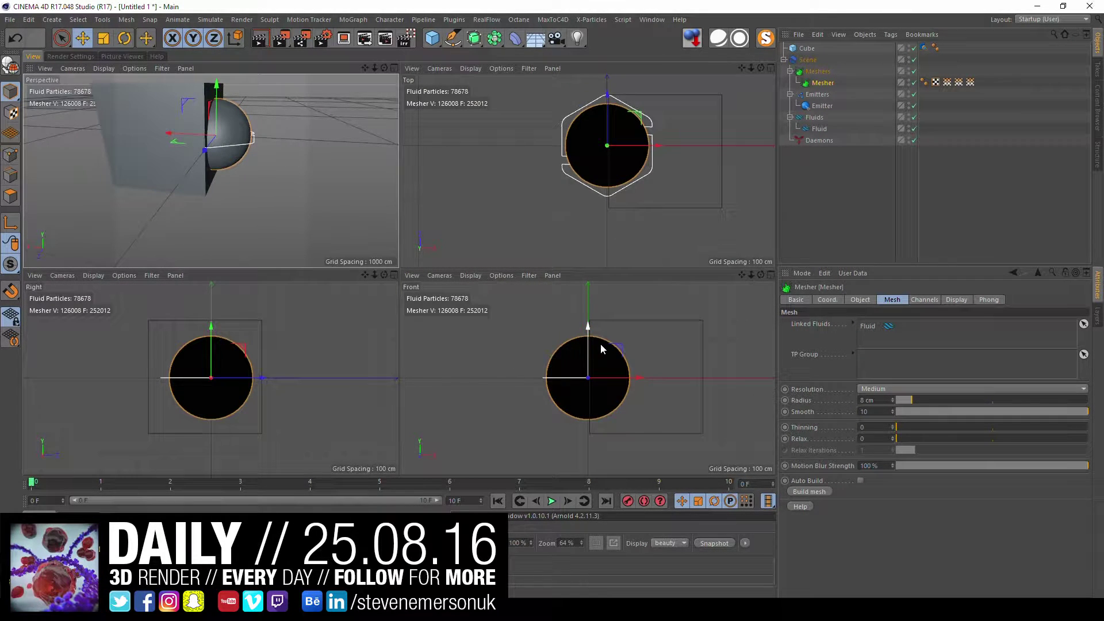
pyautogui.moveTo(624, 350); pyautogui.dragTo(589, 314)
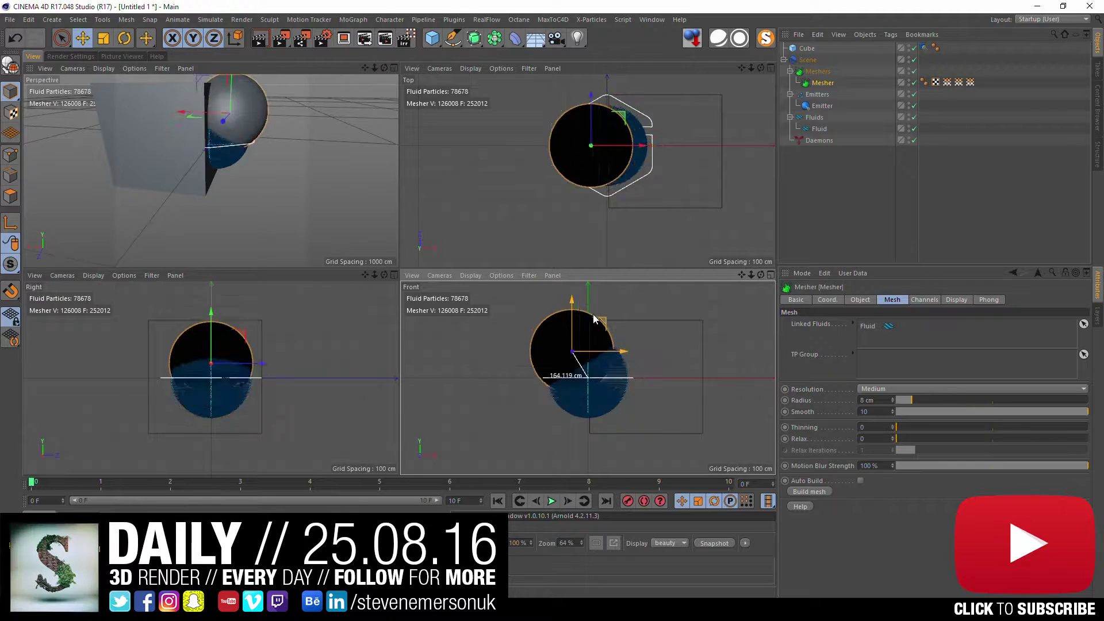
pyautogui.hotkey('ctrl', 'z')
# Step: Raise the cube so its base sits at the sphere's middle, then play the splash
pyautogui.click(648, 334)
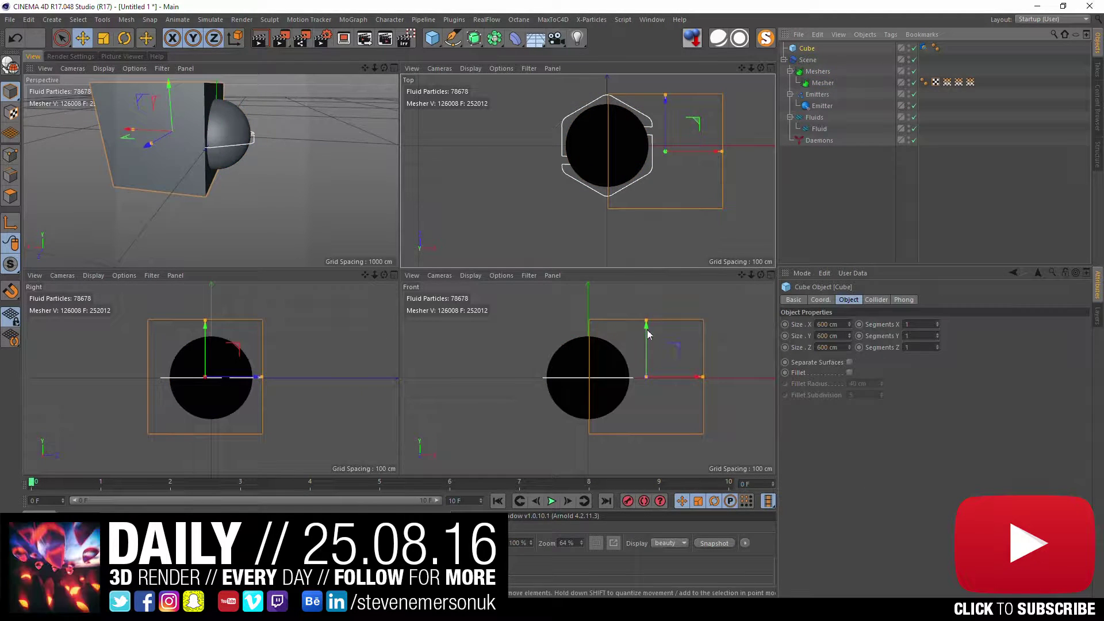
pyautogui.moveTo(681, 348); pyautogui.dragTo(624, 290)
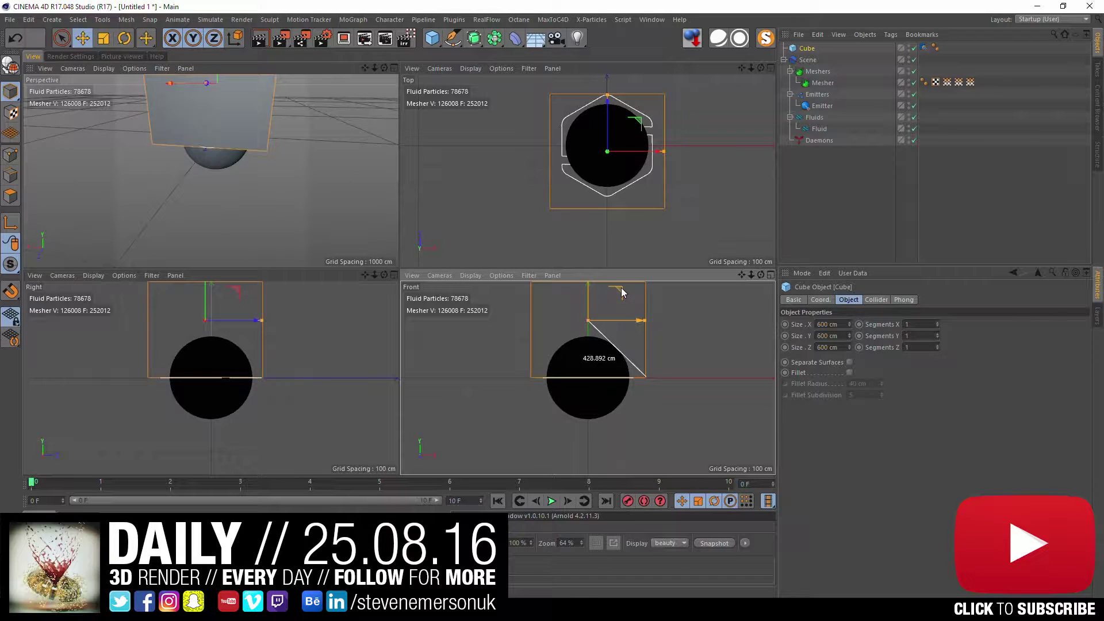
pyautogui.moveTo(623, 290); pyautogui.dragTo(619, 289)
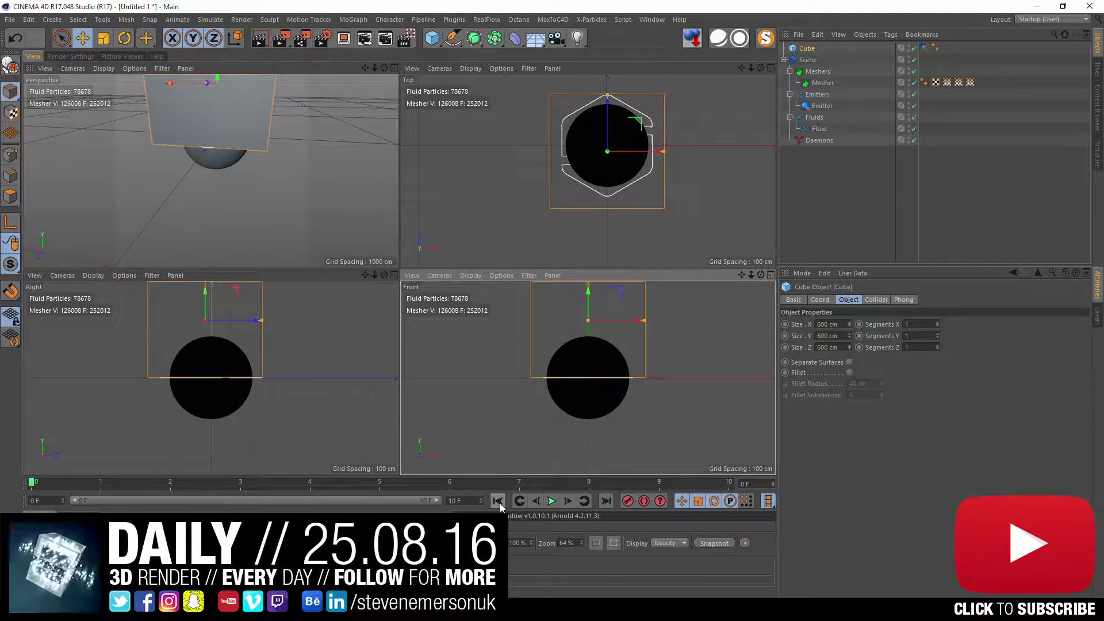
pyautogui.click(551, 502)
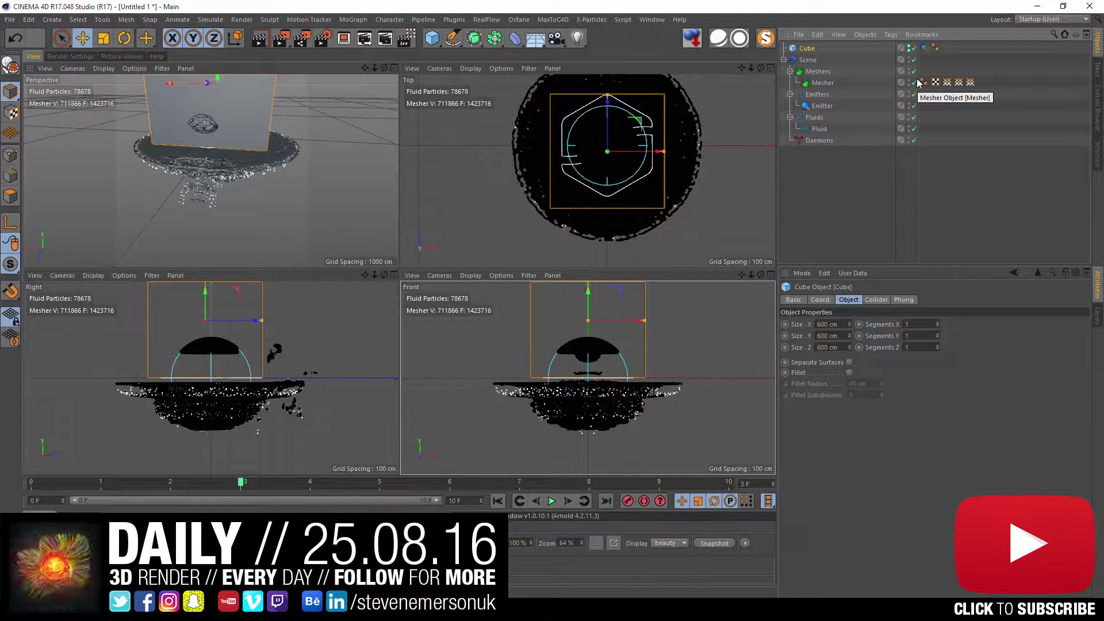
# Step: Hide the cube collider, maximise the Perspective view and orbit in close on the fluid mesh
pyautogui.click(909, 47)
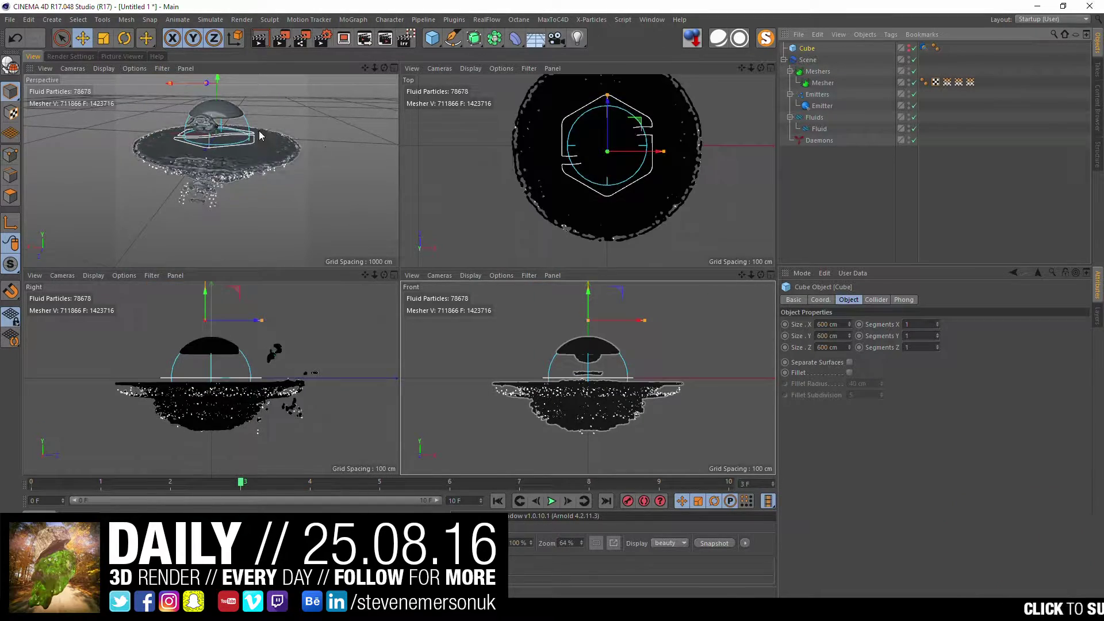
pyautogui.press('F1')
pyautogui.moveTo(516, 190)
pyautogui.keyDown('alt'); pyautogui.mouseDown()
pyautogui.moveTo(517, 229)
pyautogui.moveTo(615, 204)
pyautogui.moveTo(599, 213)
pyautogui.moveTo(464, 185)
pyautogui.moveTo(498, 207)
pyautogui.moveTo(488, 246)
pyautogui.mouseUp(); pyautogui.keyUp('alt')
pyautogui.moveTo(489, 246)
pyautogui.keyDown('alt'); pyautogui.mouseDown(button='right')
pyautogui.moveTo(471, 177)
pyautogui.moveTo(457, 177)
pyautogui.mouseUp(button='right'); pyautogui.keyUp('alt')
pyautogui.moveTo(421, 205)
pyautogui.keyDown('alt'); pyautogui.mouseDown()
pyautogui.moveTo(383, 260)
pyautogui.moveTo(568, 212)
pyautogui.moveTo(588, 189)
pyautogui.mouseUp(); pyautogui.keyUp('alt')
pyautogui.moveTo(588, 188)
pyautogui.keyDown('alt'); pyautogui.mouseDown(button='right')
pyautogui.moveTo(591, 147)
pyautogui.moveTo(567, 207)
pyautogui.mouseUp(button='right'); pyautogui.keyUp('alt')
pyautogui.moveTo(567, 207)
pyautogui.keyDown('alt'); pyautogui.mouseDown()
pyautogui.moveTo(374, 277)
pyautogui.moveTo(371, 239)
pyautogui.moveTo(296, 305)
pyautogui.mouseUp(); pyautogui.keyUp('alt')
# Step: Zoom and orbit around the flattened fluid disc and collider dome from several angles
pyautogui.scroll(3, 294, 313)
pyautogui.scroll(2, 337, 294)
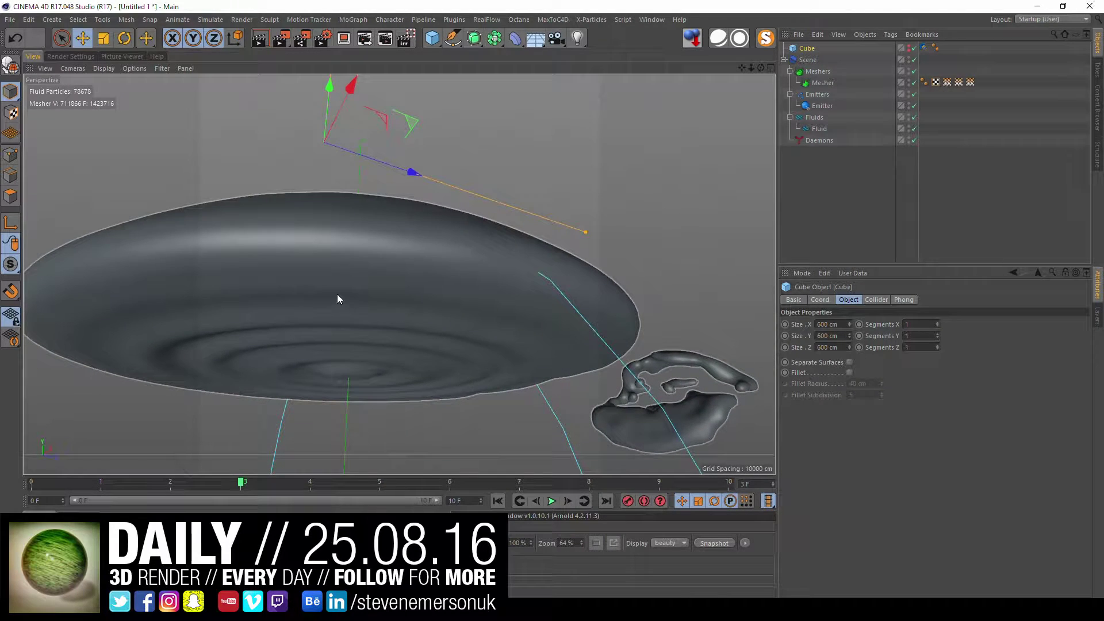
pyautogui.moveTo(353, 333)
pyautogui.keyDown('alt'); pyautogui.mouseDown()
pyautogui.moveTo(360, 253)
pyautogui.moveTo(259, 460)
pyautogui.mouseUp(); pyautogui.keyUp('alt')
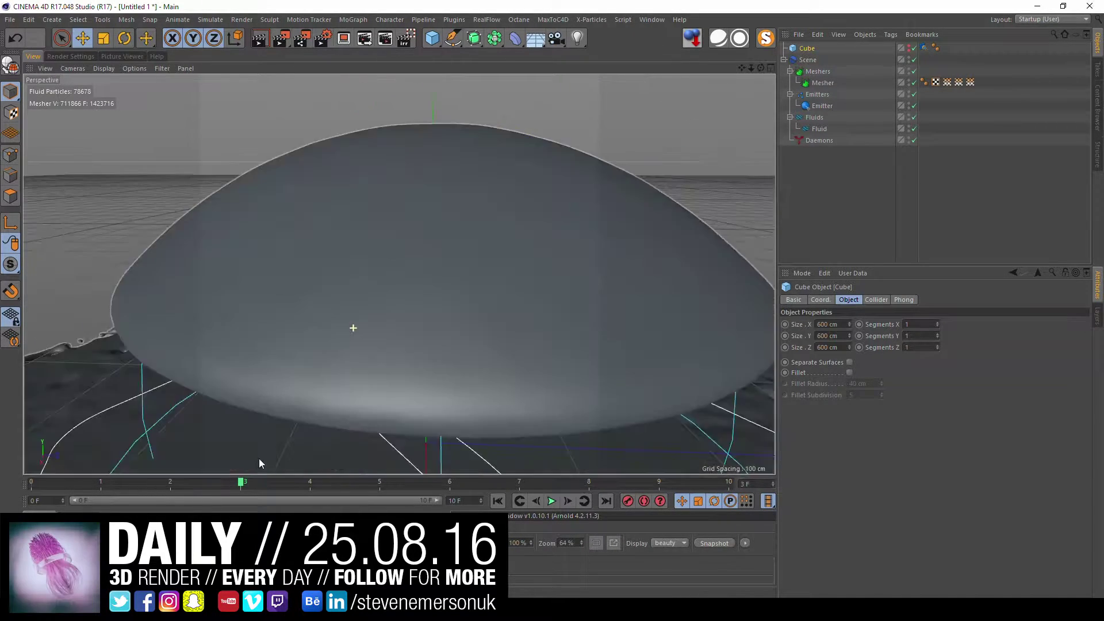
pyautogui.moveTo(259, 460)
pyautogui.keyDown('alt'); pyautogui.mouseDown(button='right')
pyautogui.moveTo(407, 268)
pyautogui.moveTo(377, 338)
pyautogui.mouseUp(button='right'); pyautogui.keyUp('alt')
pyautogui.scroll(-3, 378, 339)
pyautogui.moveTo(377, 339)
pyautogui.keyDown('alt'); pyautogui.mouseDown()
pyautogui.moveTo(450, 408)
pyautogui.moveTo(486, 329)
pyautogui.moveTo(488, 368)
pyautogui.moveTo(547, 326)
pyautogui.moveTo(582, 257)
pyautogui.moveTo(550, 274)
pyautogui.moveTo(557, 253)
pyautogui.mouseUp(); pyautogui.keyUp('alt')
pyautogui.scroll(-3, 518, 345)
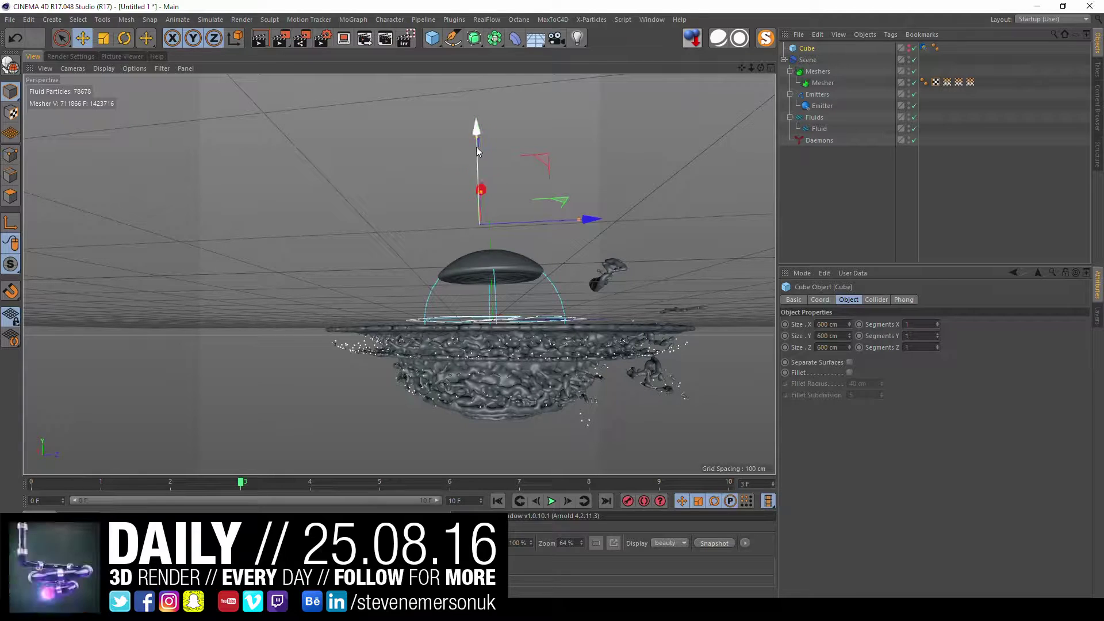
# Step: Show the cube again, rewind to frame 0 and orbit to view it from below
pyautogui.click(909, 48)
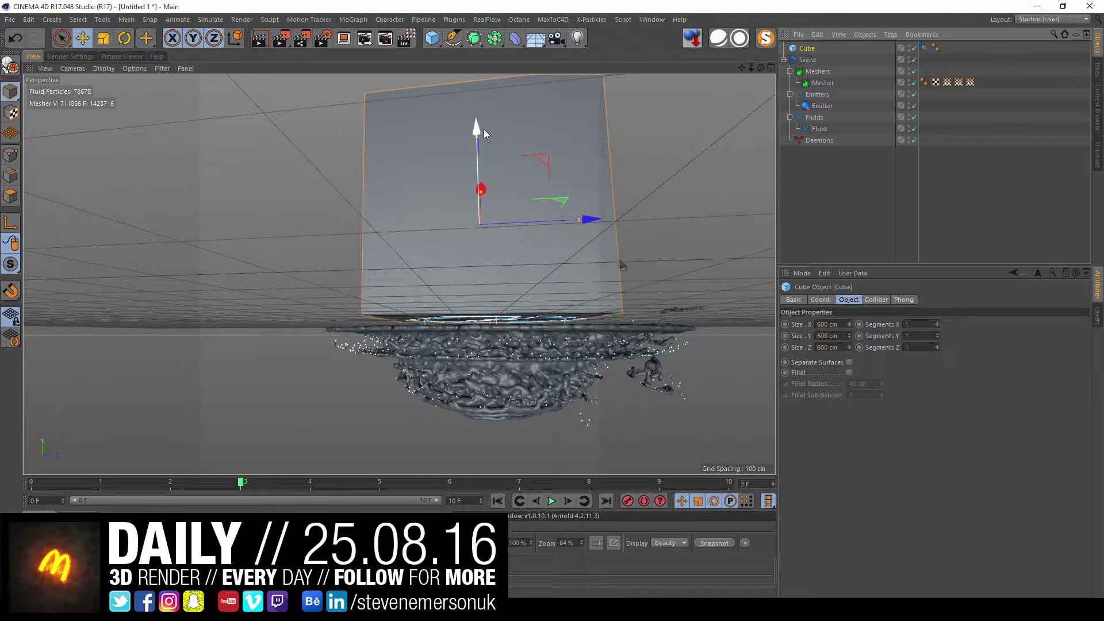
pyautogui.click(498, 502)
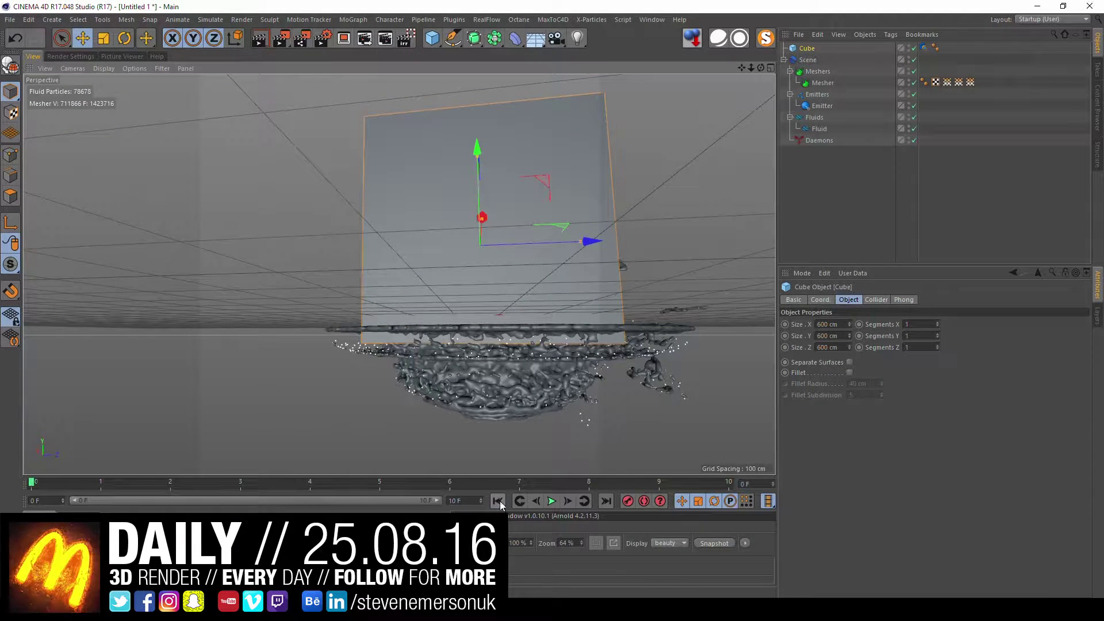
pyautogui.moveTo(547, 184)
pyautogui.keyDown('alt'); pyautogui.mouseDown()
pyautogui.moveTo(566, 209)
pyautogui.moveTo(544, 164)
pyautogui.moveTo(481, 182)
pyautogui.moveTo(457, 392)
pyautogui.moveTo(454, 290)
pyautogui.moveTo(468, 311)
pyautogui.mouseUp(); pyautogui.keyUp('alt')
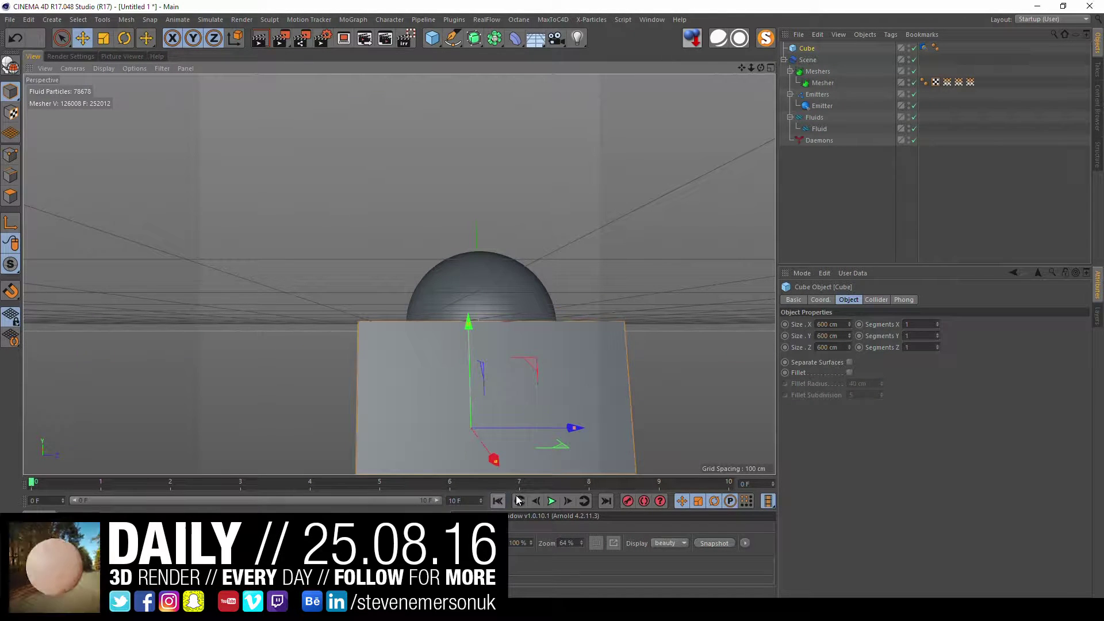
pyautogui.click(908, 46)
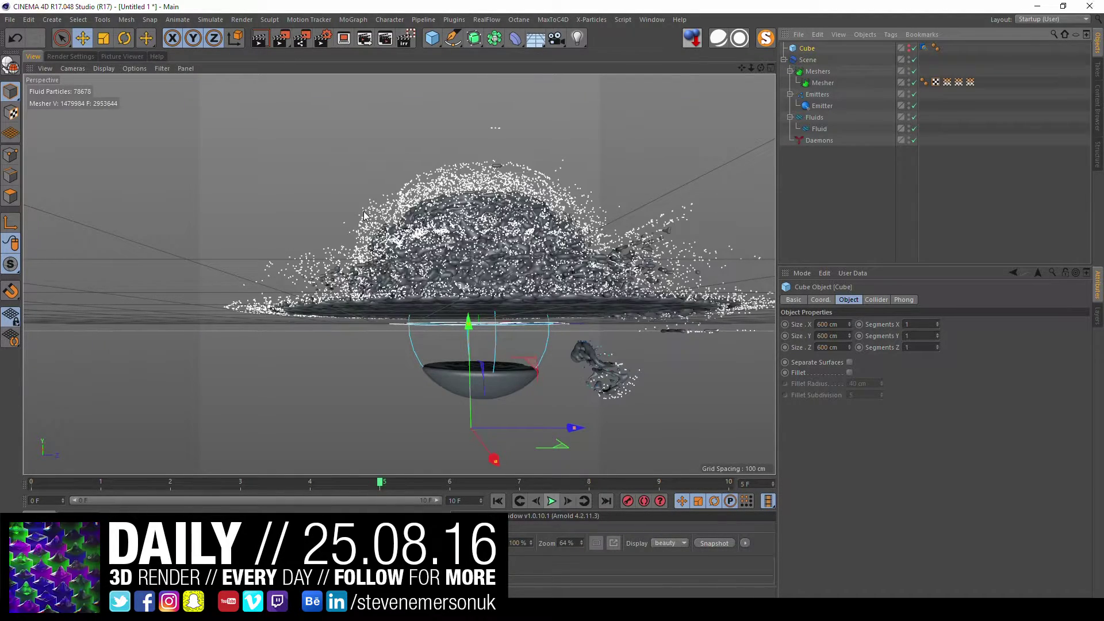
pyautogui.scroll(5, 457, 310)
pyautogui.scroll(5, 457, 311)
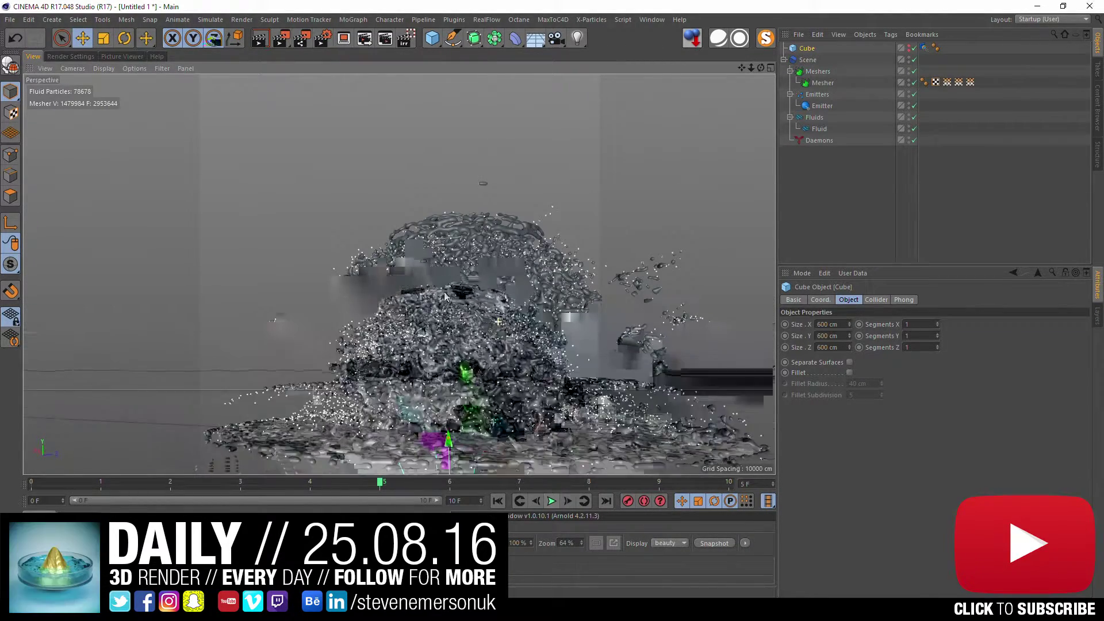
pyautogui.scroll(3, 435, 362)
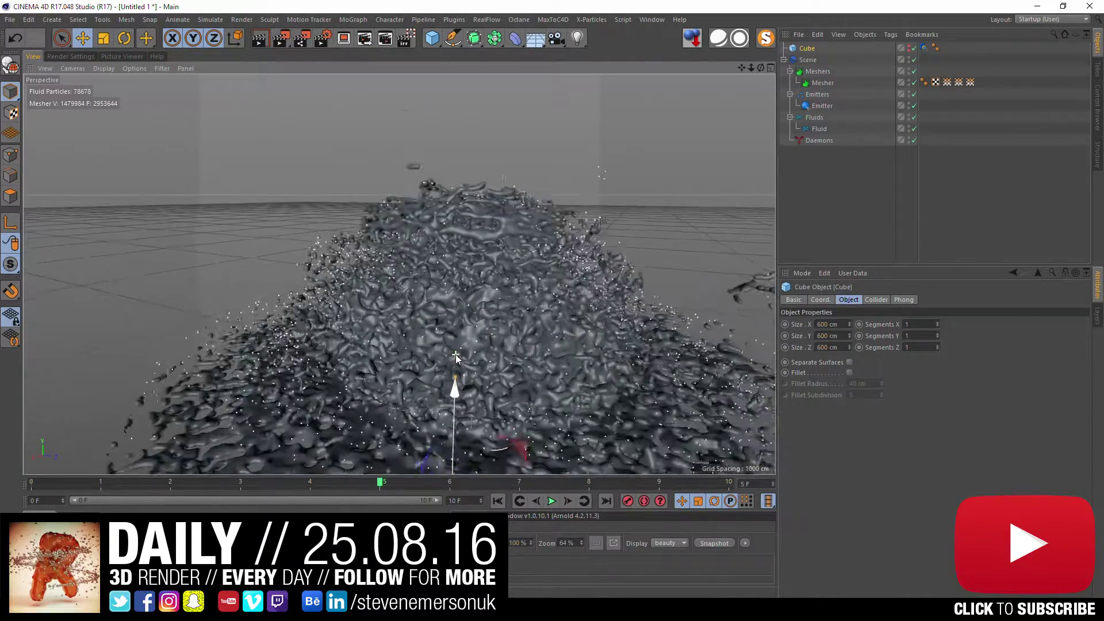
pyautogui.scroll(3, 435, 345)
pyautogui.scroll(2, 436, 324)
pyautogui.moveTo(436, 324)
pyautogui.keyDown('alt'); pyautogui.mouseDown()
pyautogui.moveTo(552, 277)
pyautogui.moveTo(588, 279)
pyautogui.moveTo(601, 225)
pyautogui.moveTo(490, 376)
pyautogui.moveTo(519, 239)
pyautogui.mouseUp(); pyautogui.keyUp('alt')
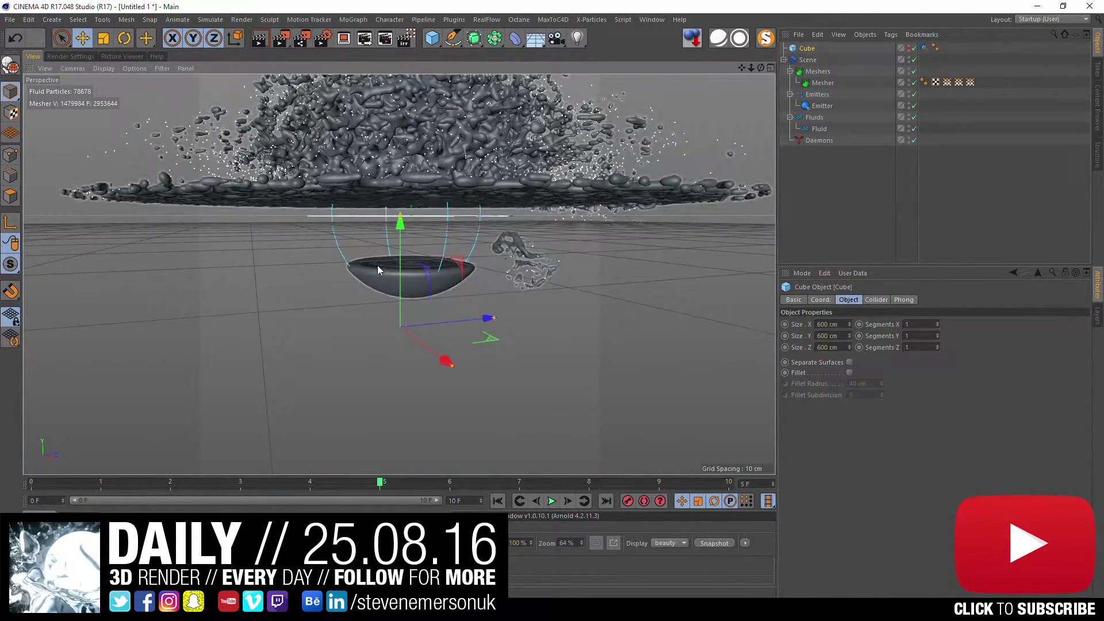
pyautogui.scroll(3, 377, 265)
pyautogui.scroll(3, 422, 275)
pyautogui.scroll(3, 423, 243)
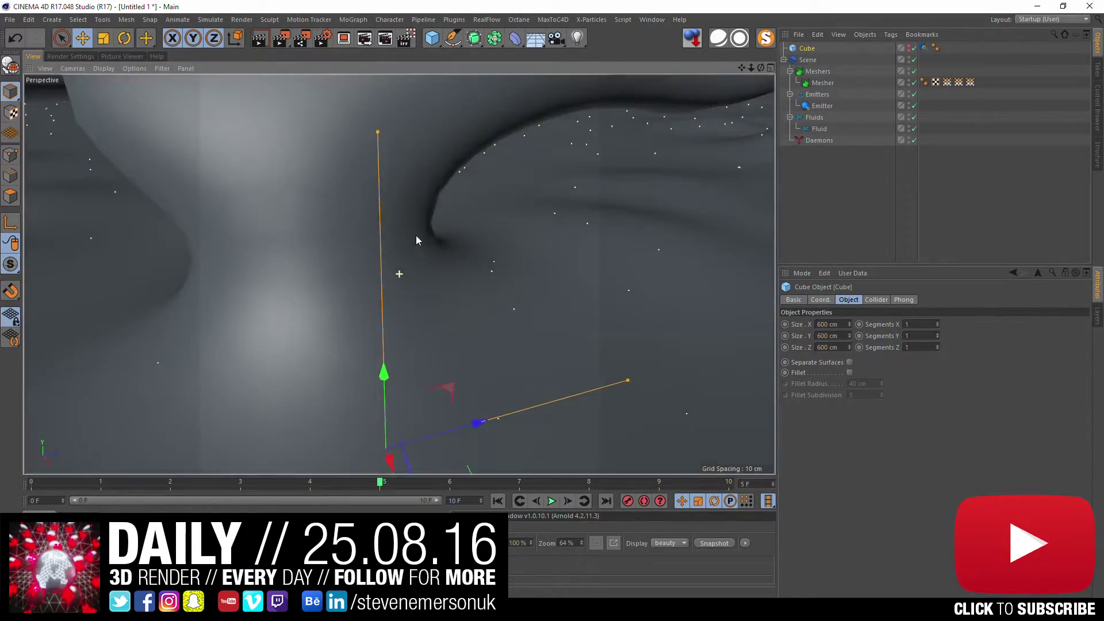
pyautogui.scroll(-3, 415, 236)
pyautogui.moveTo(388, 235)
pyautogui.keyDown('alt'); pyautogui.mouseDown()
pyautogui.moveTo(217, 223)
pyautogui.moveTo(329, 219)
pyautogui.moveTo(387, 280)
pyautogui.mouseUp(); pyautogui.keyUp('alt')
pyautogui.scroll(-3, 389, 287)
pyautogui.scroll(3, 388, 288)
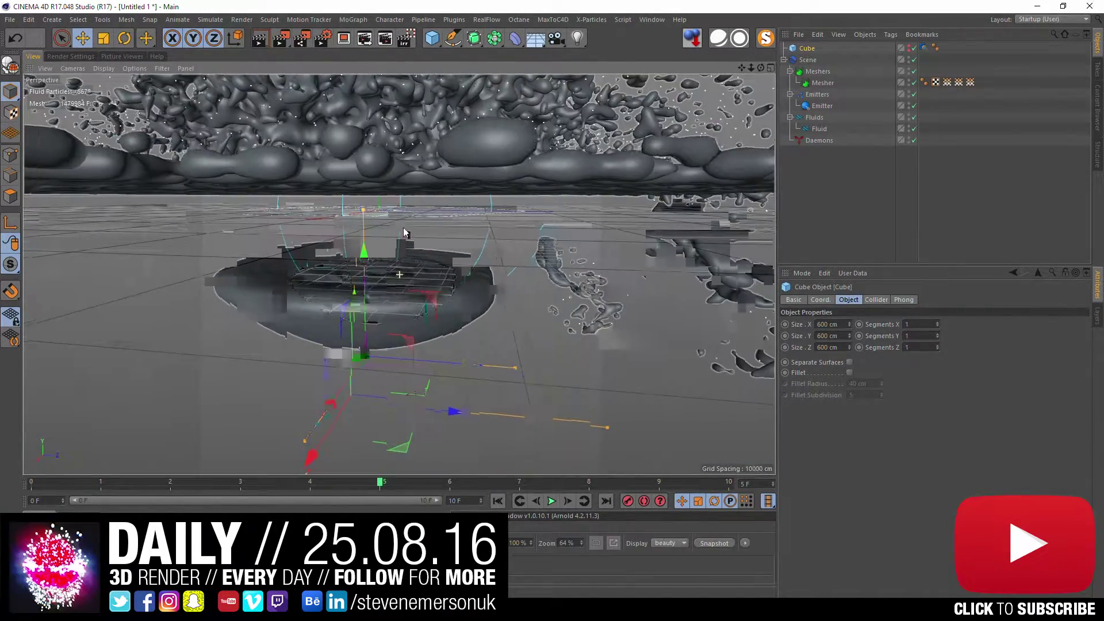
pyautogui.moveTo(402, 226)
pyautogui.keyDown('alt'); pyautogui.mouseDown()
pyautogui.moveTo(449, 240)
pyautogui.moveTo(468, 181)
pyautogui.moveTo(471, 319)
pyautogui.moveTo(458, 353)
pyautogui.moveTo(528, 338)
pyautogui.moveTo(402, 278)
pyautogui.moveTo(521, 328)
pyautogui.moveTo(523, 346)
pyautogui.moveTo(512, 312)
pyautogui.mouseUp(); pyautogui.keyUp('alt')
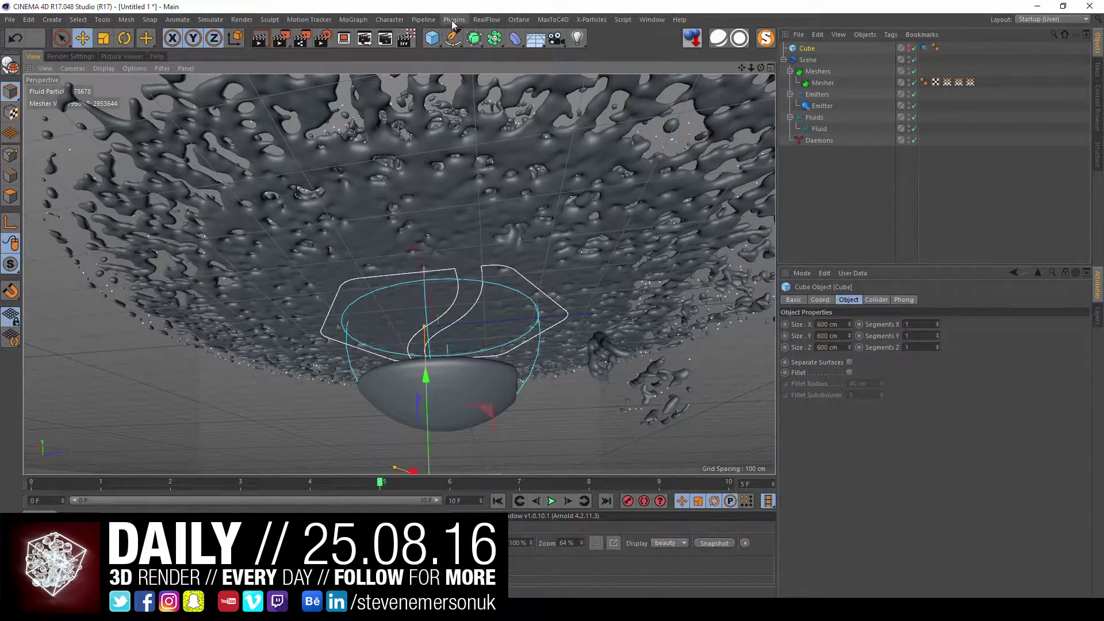
pyautogui.click(485, 22)
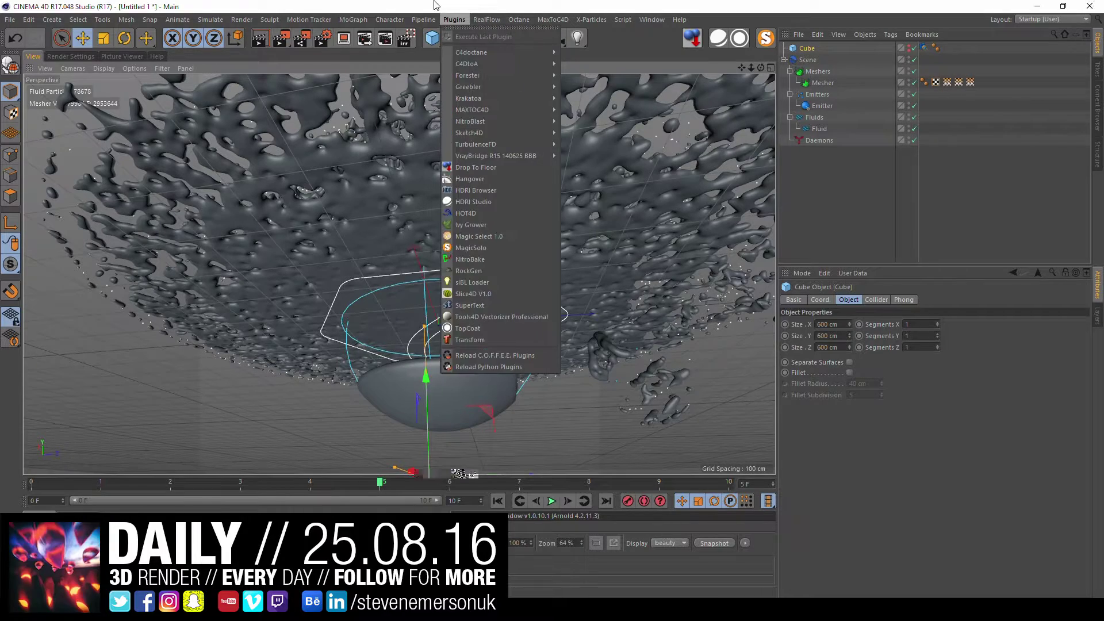
# Step: Add a Tube primitive below the bowl and give it a RealFlow RF Collider tag
pyautogui.click(440, 36)
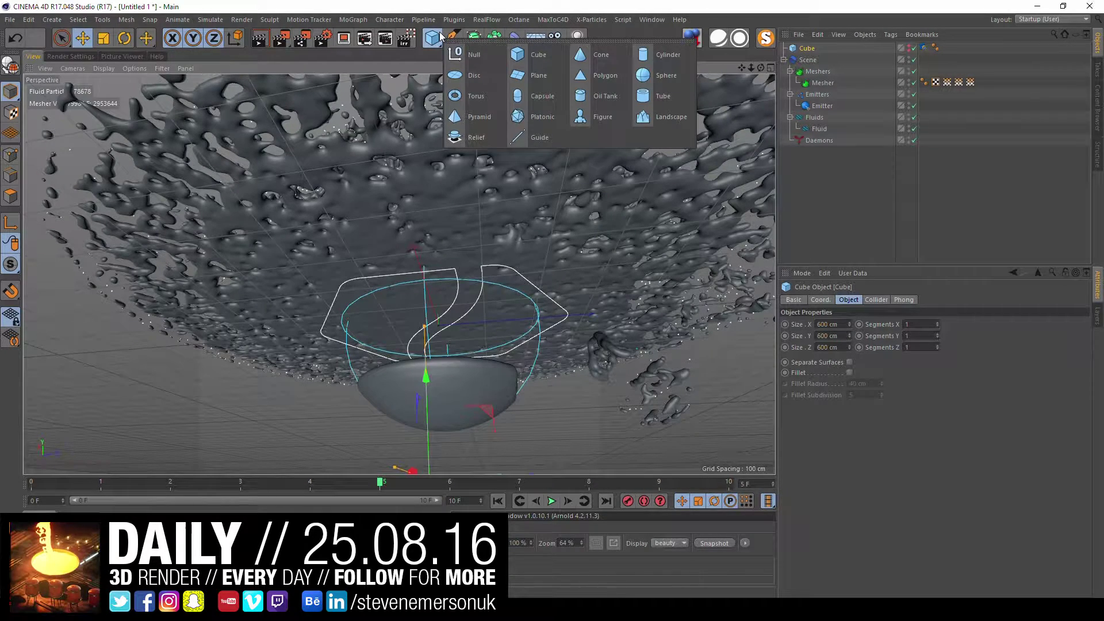
pyautogui.click(644, 97)
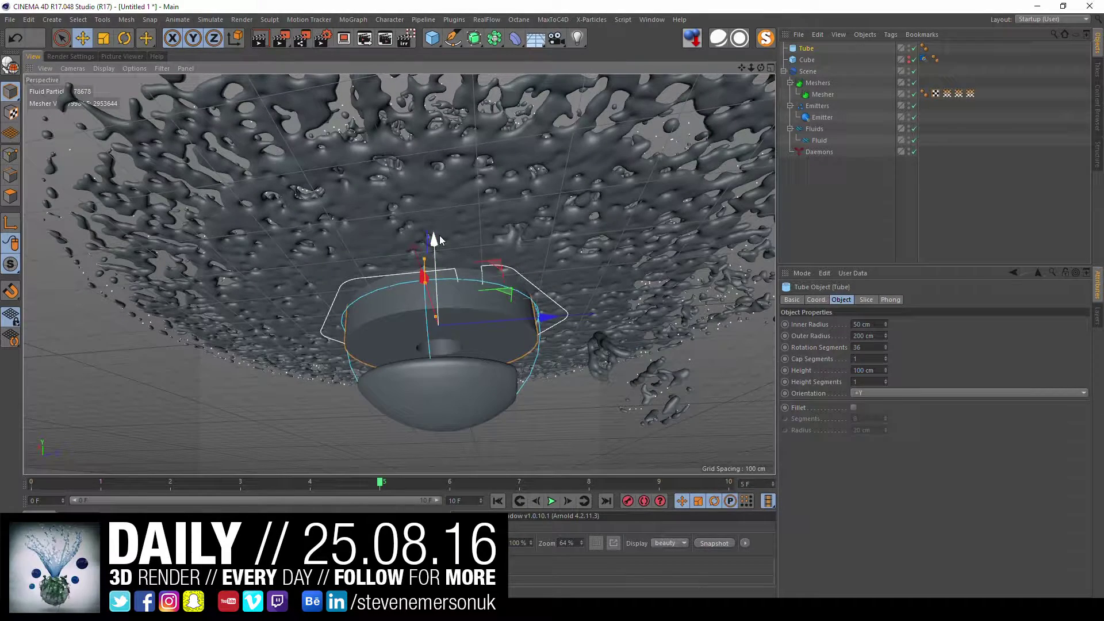
pyautogui.moveTo(434, 241)
pyautogui.mouseDown()
pyautogui.moveTo(432, 312)
pyautogui.moveTo(457, 298)
pyautogui.moveTo(490, 222)
pyautogui.mouseUp()
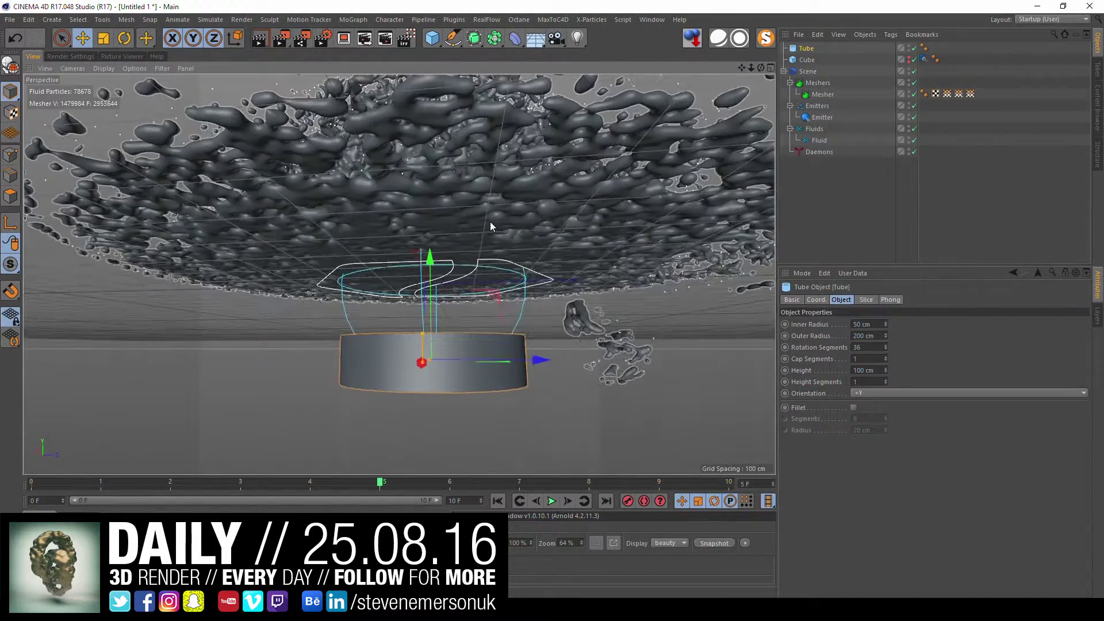
pyautogui.rightClick(807, 52)
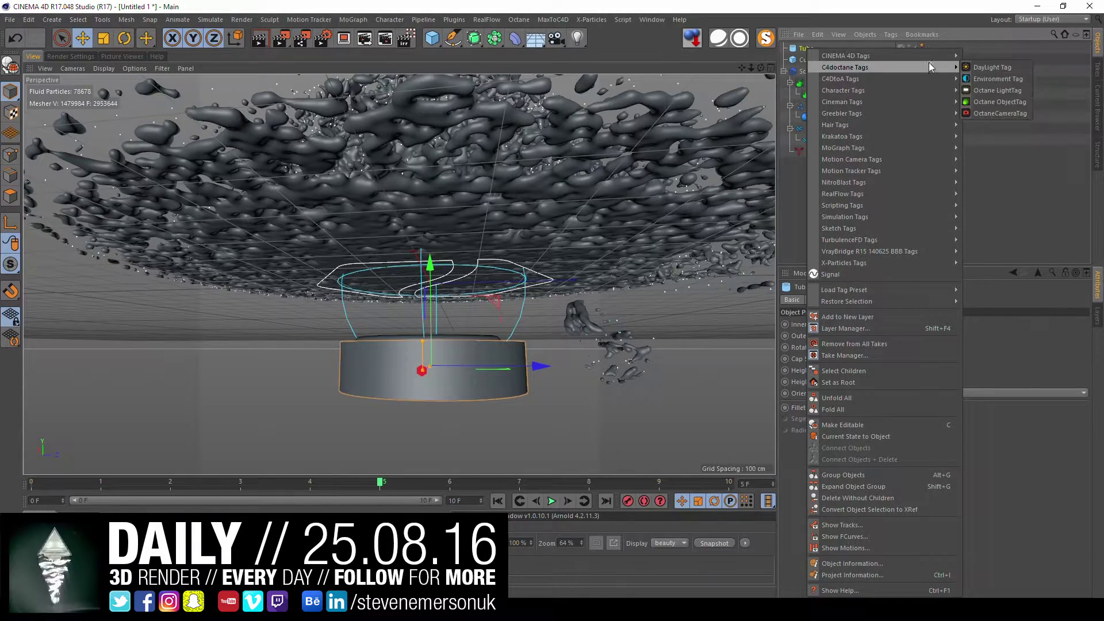
pyautogui.moveTo(846, 55)
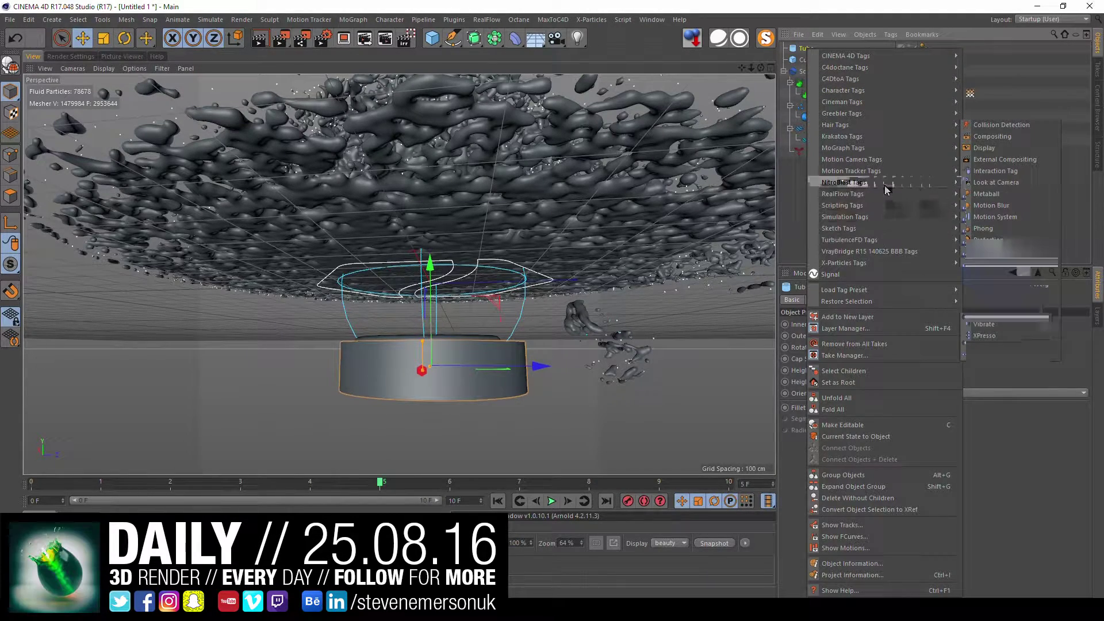
pyautogui.moveTo(843, 195)
pyautogui.click(984, 194)
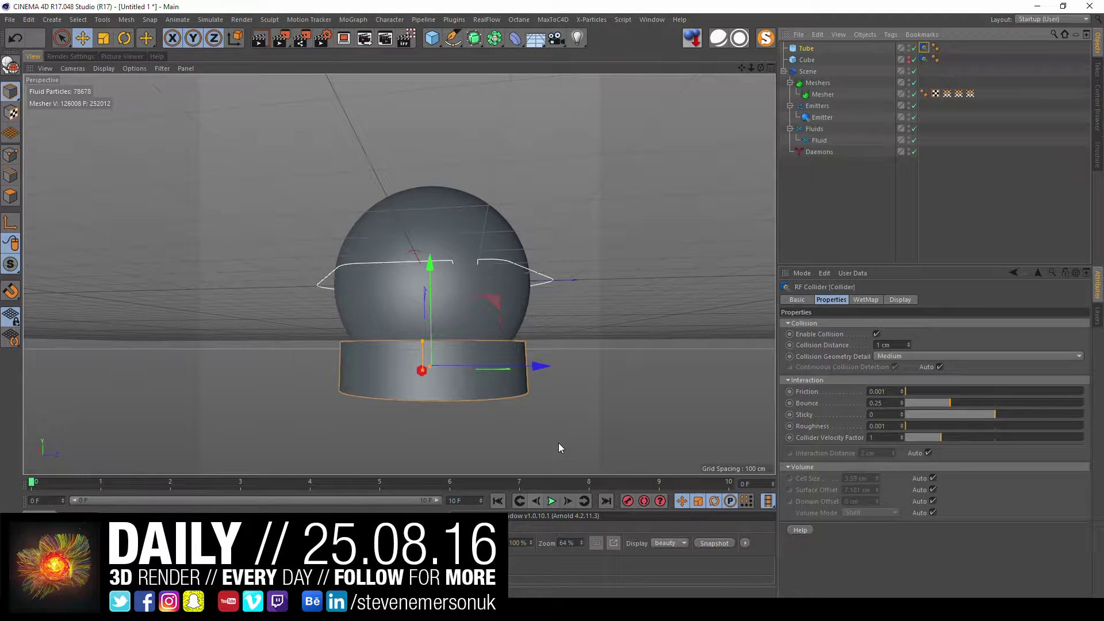
# Step: Create folder 25 under Dailys\08, save the scene there as 160825.c4d, then select the Scene object
pyautogui.hotkey('ctrl', 's')
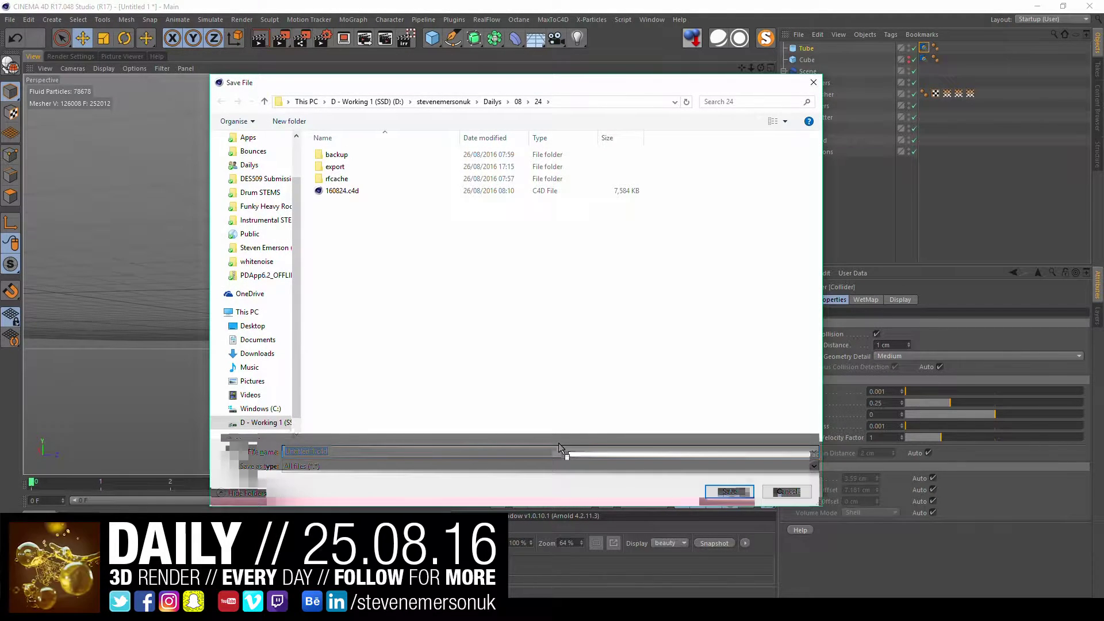
pyautogui.click(517, 102)
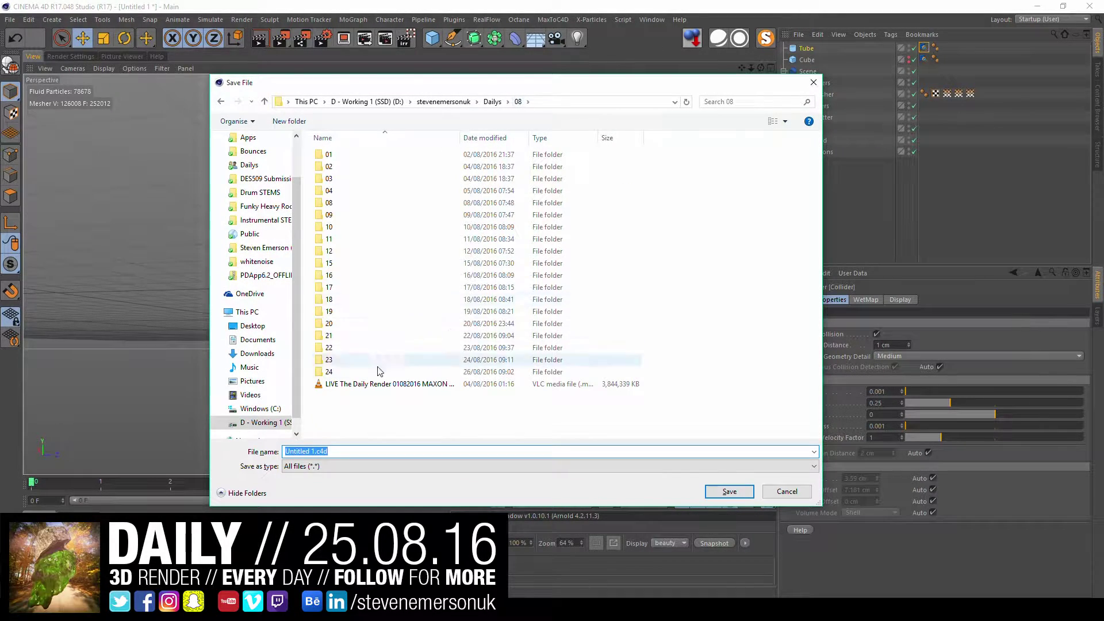
pyautogui.click(296, 122)
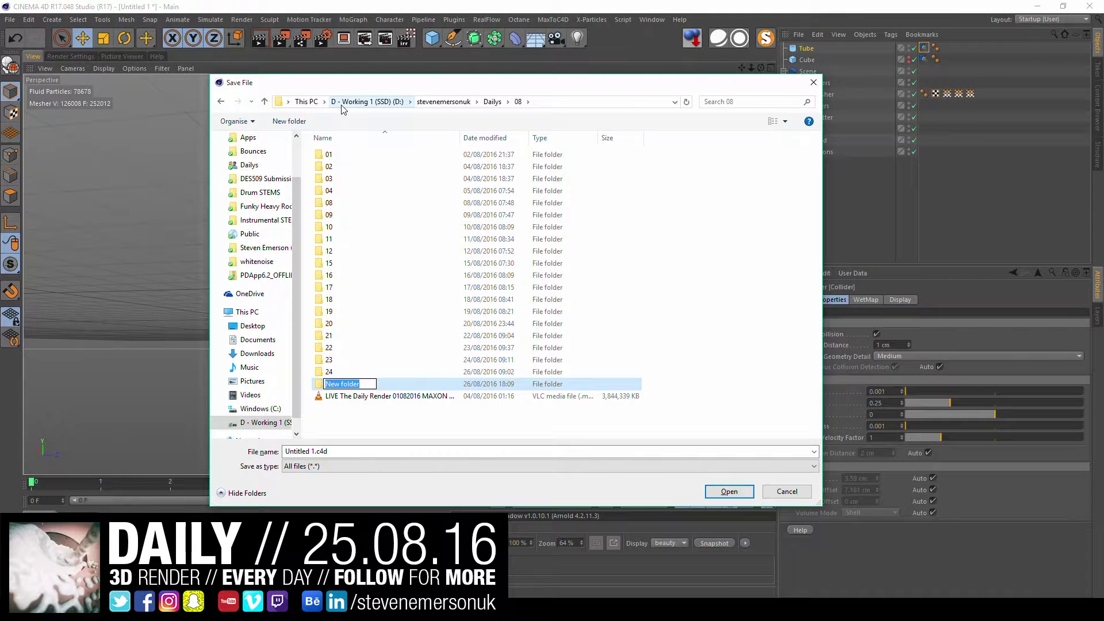
pyautogui.write('25')
pyautogui.press('Return')
pyautogui.press('Return')
pyautogui.write('160')
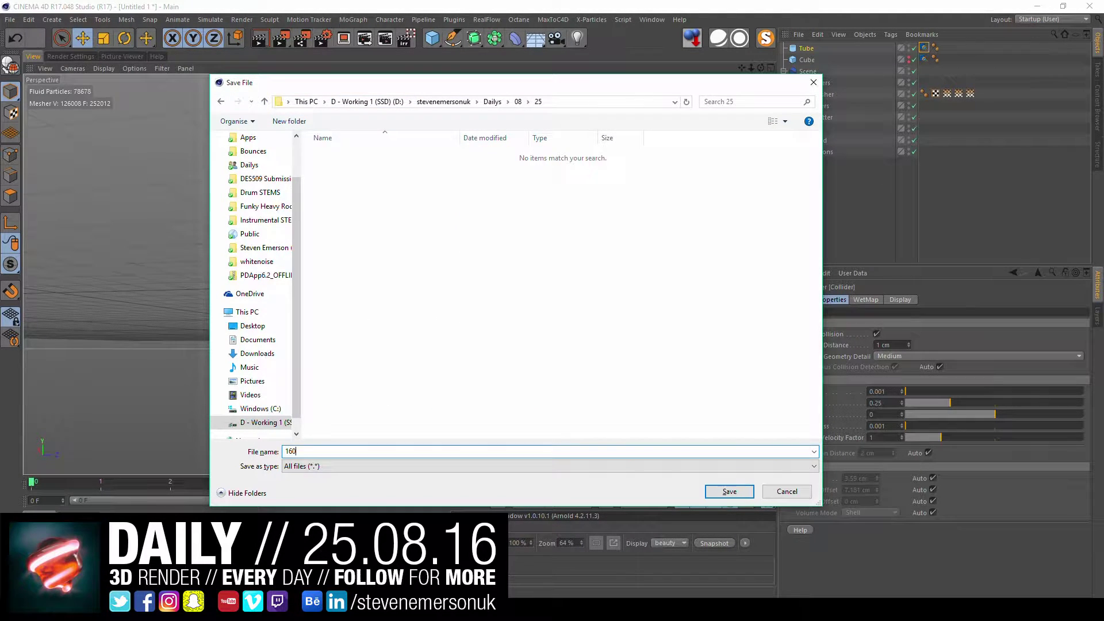
pyautogui.write('825')
pyautogui.press('Return')
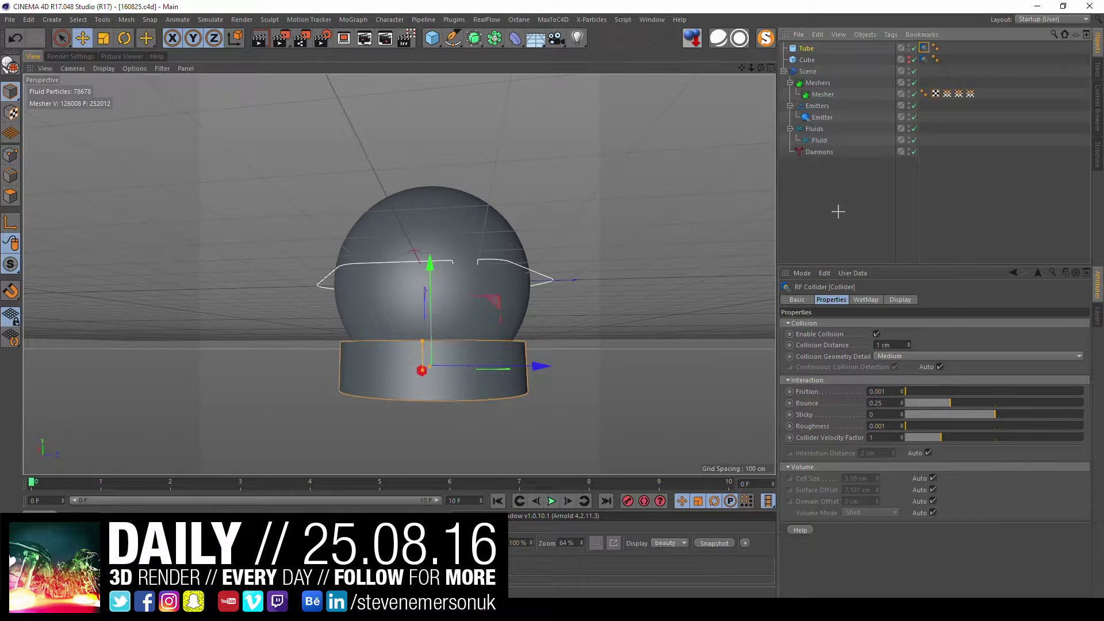
pyautogui.click(807, 71)
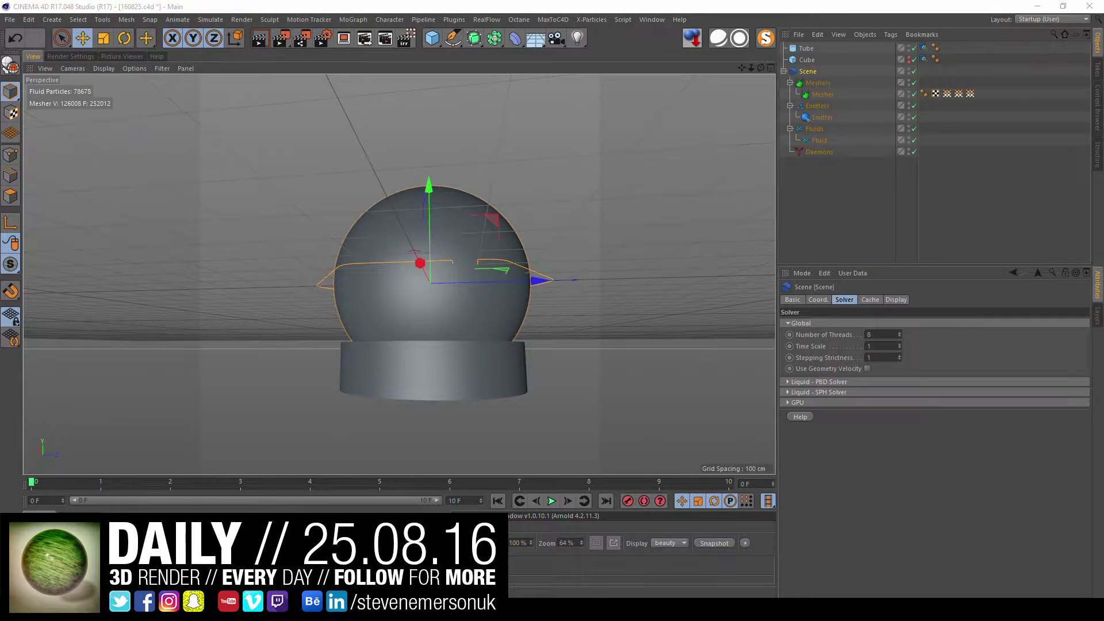
# Step: Open File Explorer and browse to the Dailys\08\25 folder on drive D:
pyautogui.press('super+e')
pyautogui.doubleClick(391, 287)
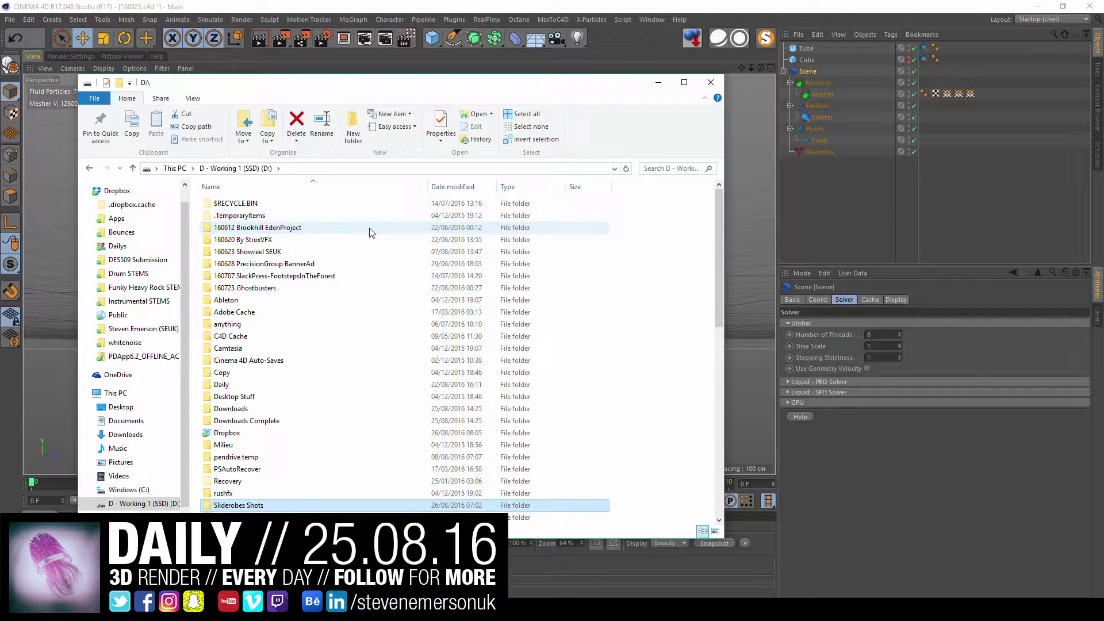
pyautogui.press('Down')
pyautogui.press('Return')
pyautogui.doubleClick(369, 229)
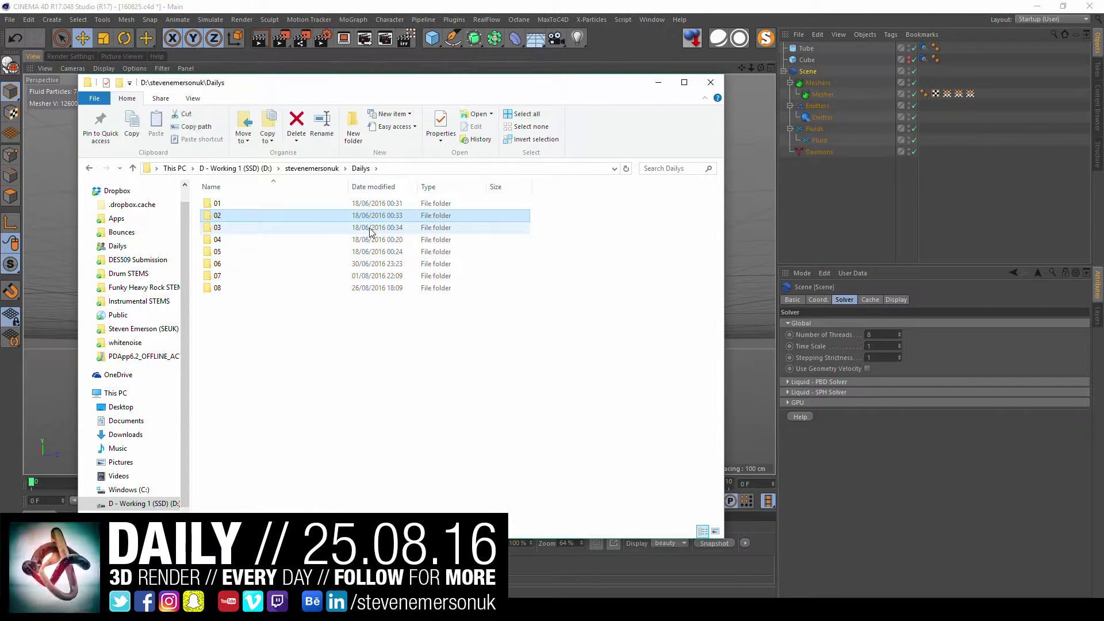
pyautogui.press('End')
pyautogui.press('Return')
pyautogui.press('End')
pyautogui.press('Up')
pyautogui.press('Return')
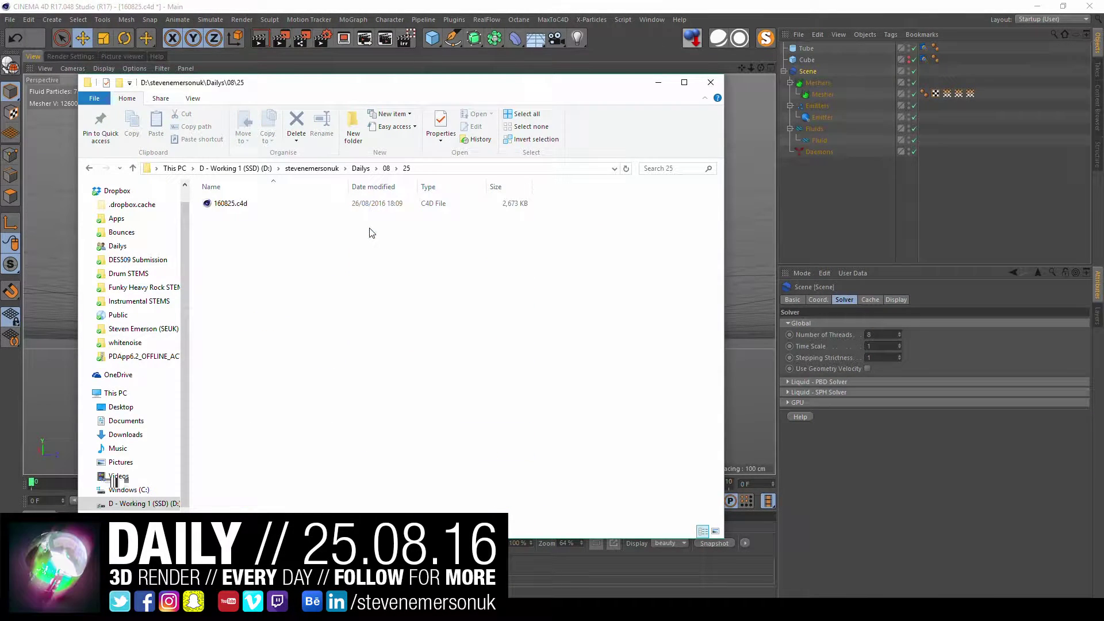
# Step: Create an rfcache folder beside 160825.c4d and copy its full path
pyautogui.hotkey('ctrl', 'shift', 'n')
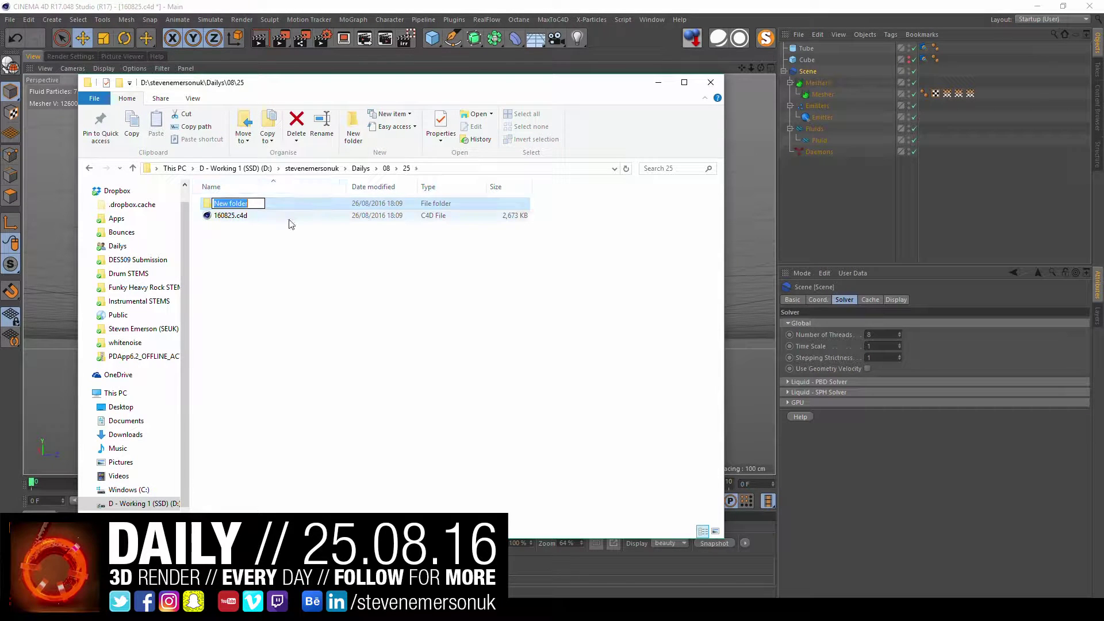
pyautogui.write('rfcache')
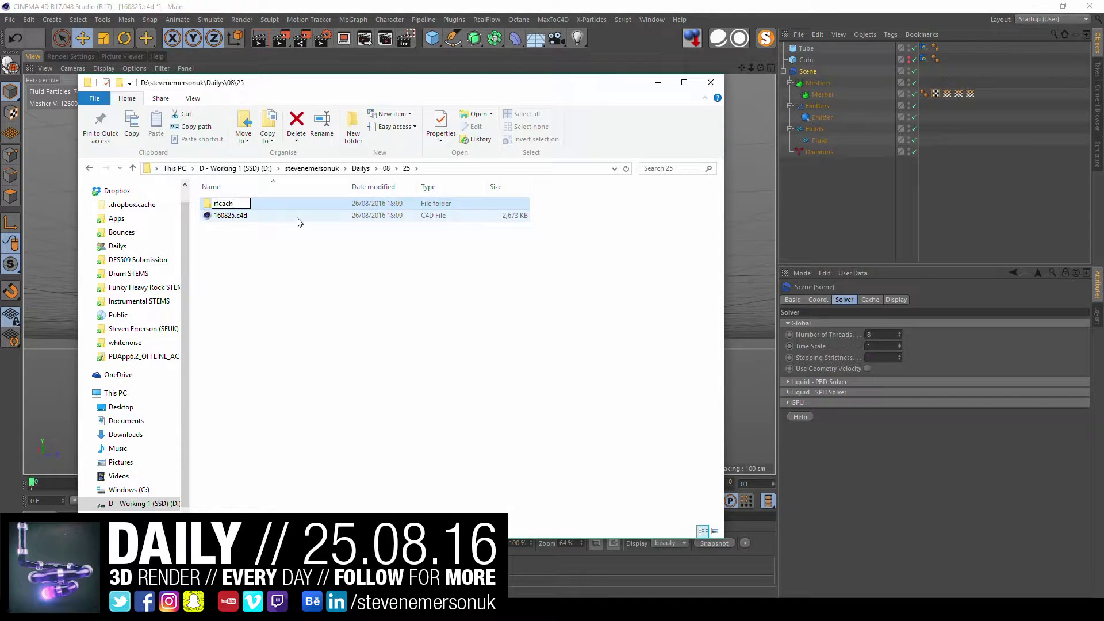
pyautogui.press('Return')
pyautogui.press('Return')
pyautogui.click(506, 168)
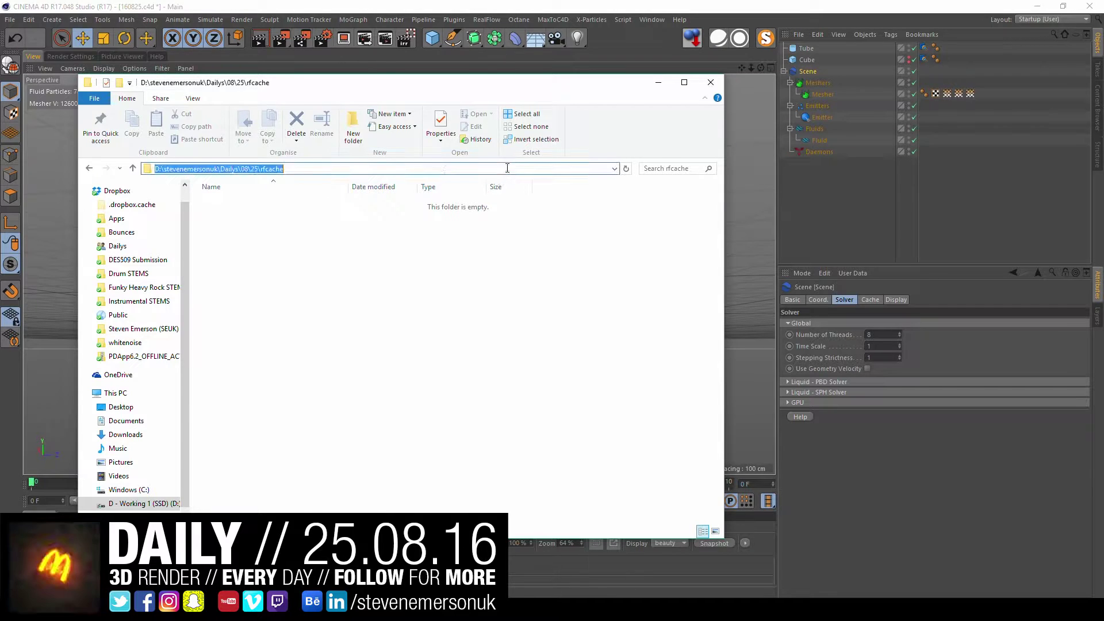
pyautogui.hotkey('alt', 'F4')
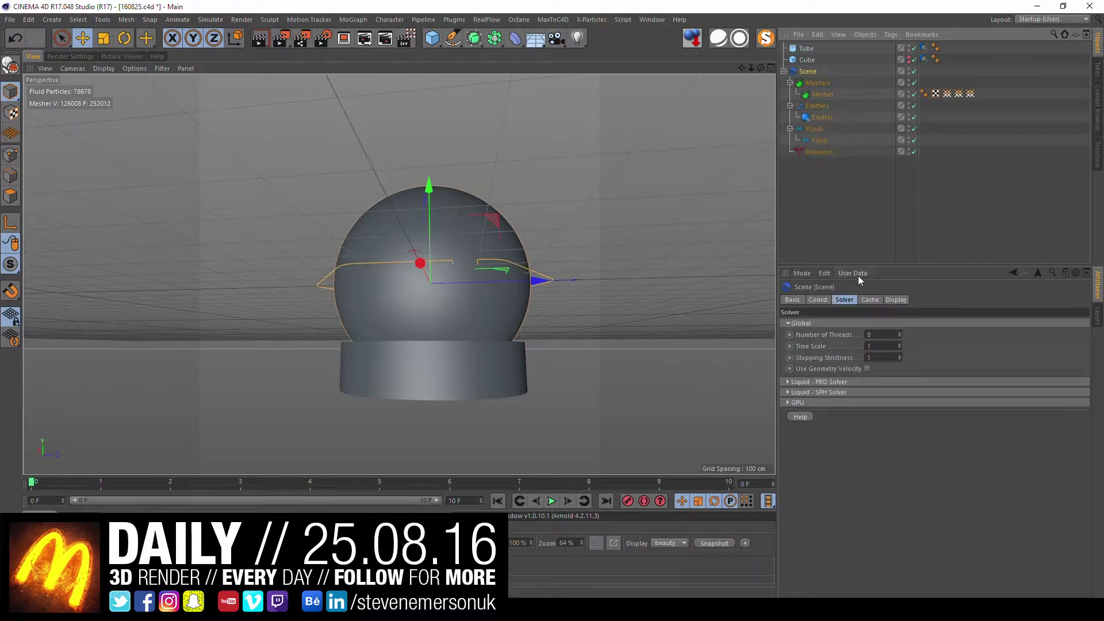
# Step: Paste the rfcache path as the Scene's Windows cache folder
pyautogui.click(869, 300)
pyautogui.click(902, 336)
pyautogui.hotkey('ctrl', 'a')
pyautogui.write('D:\\stevenemersonuk\\Dailys\\08\\25\\rfcache')
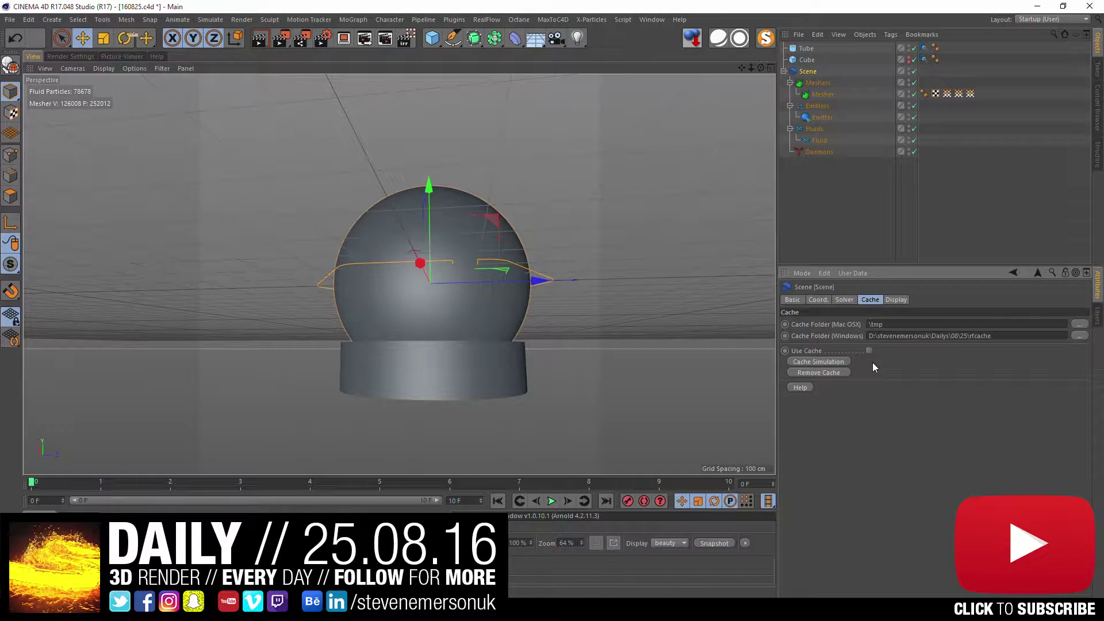
# Step: Set the GPU solver to CUDA on the GeForce GTX 765M
pyautogui.click(844, 299)
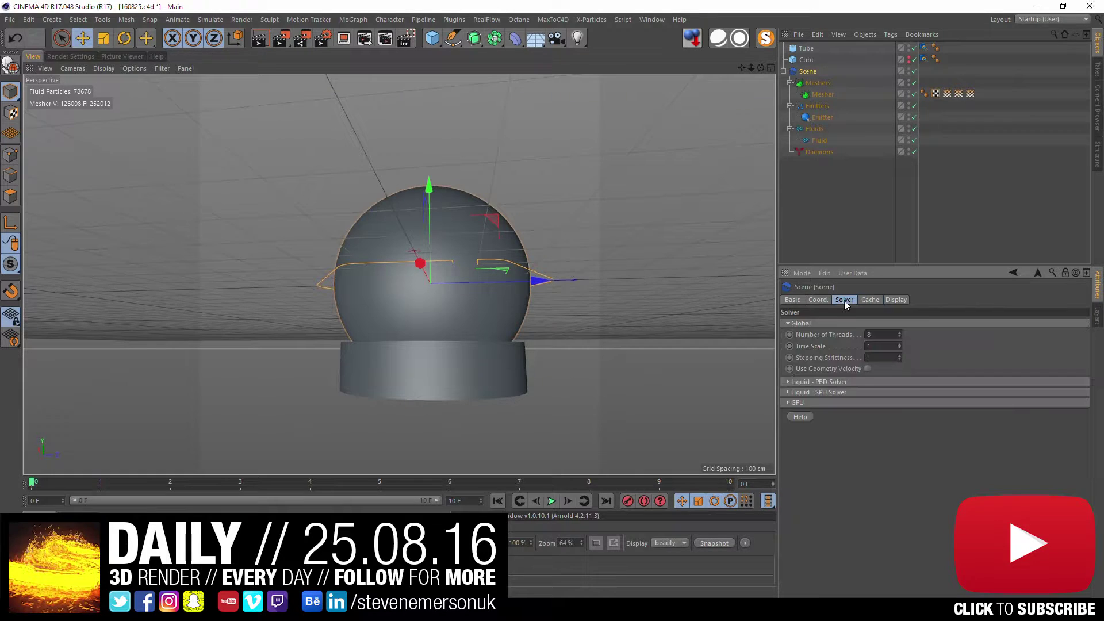
pyautogui.click(910, 403)
pyautogui.click(1057, 424)
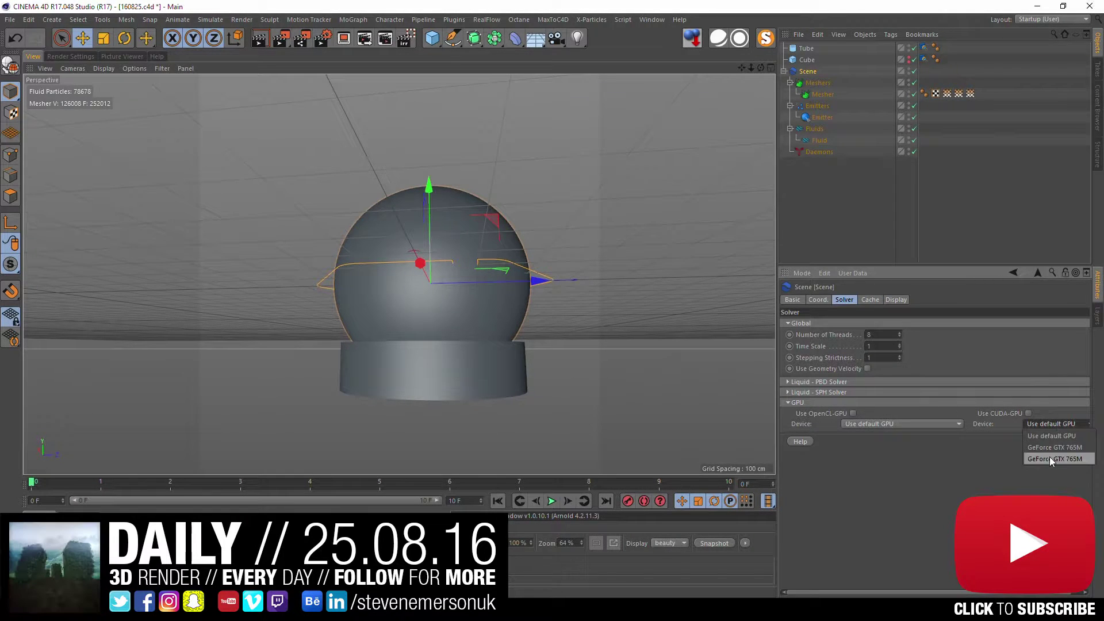
pyautogui.click(1029, 414)
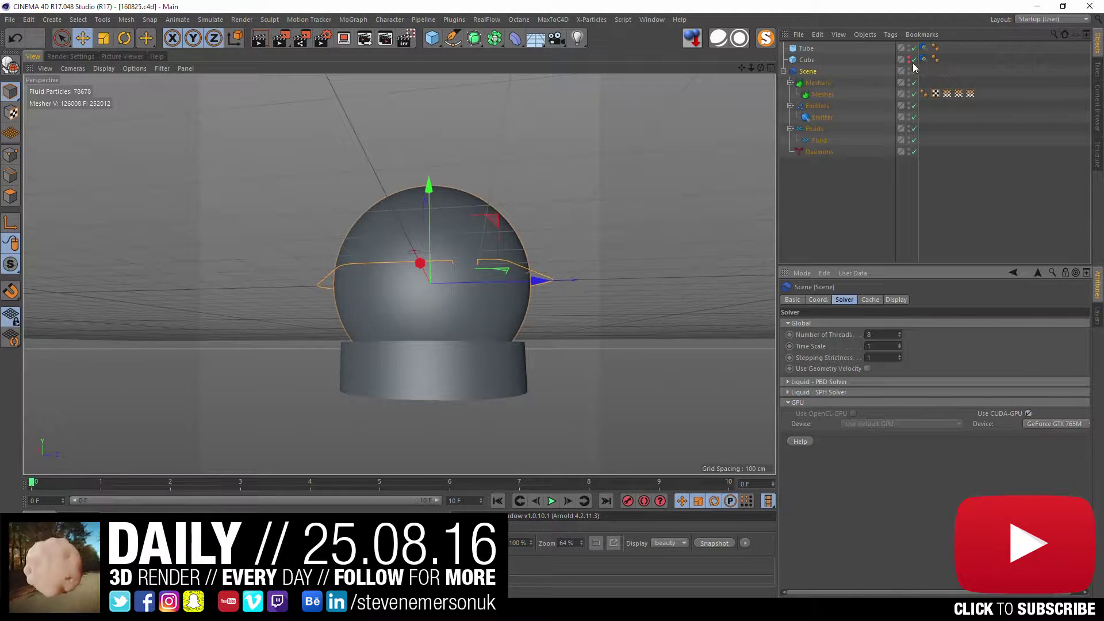
# Step: Hide the Tube base and start Cache Simulation from the Scene's Cache tab
pyautogui.click(908, 47)
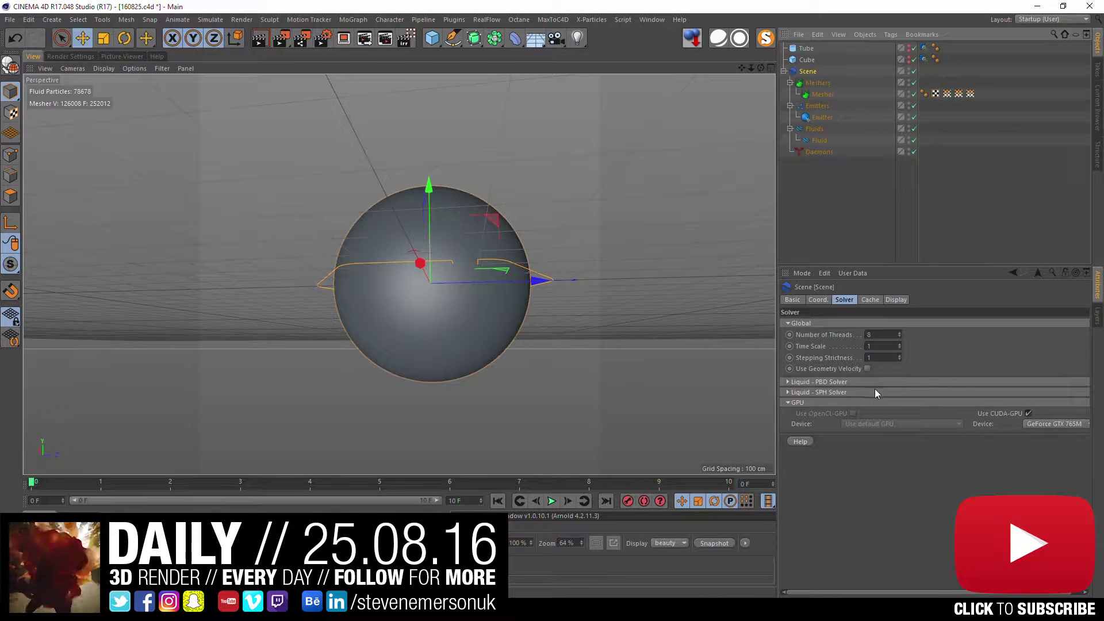
pyautogui.click(869, 299)
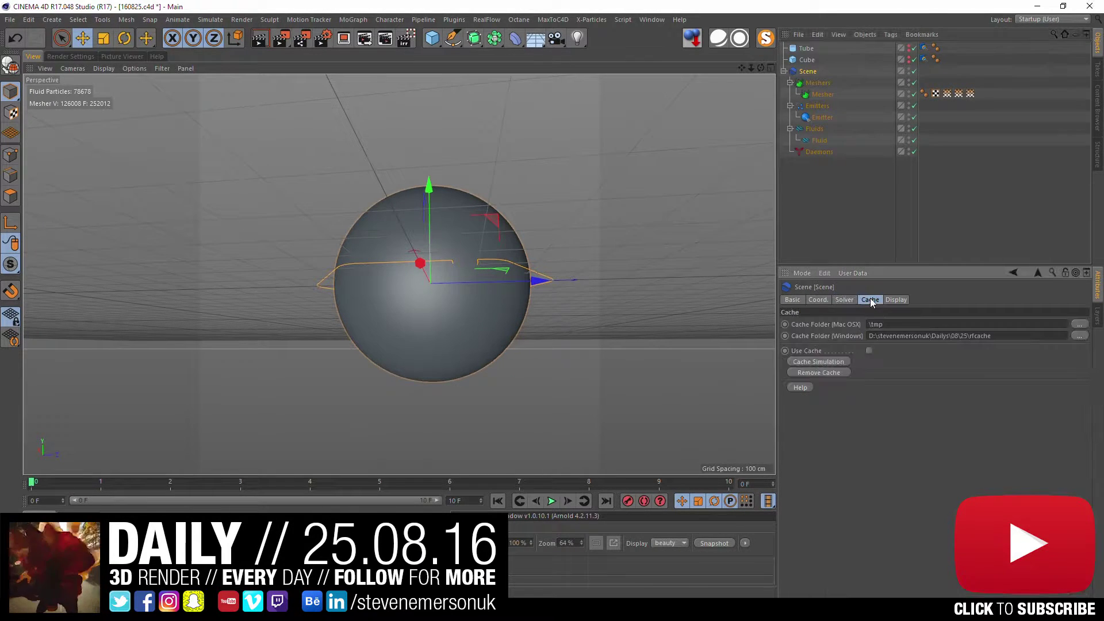
pyautogui.click(822, 361)
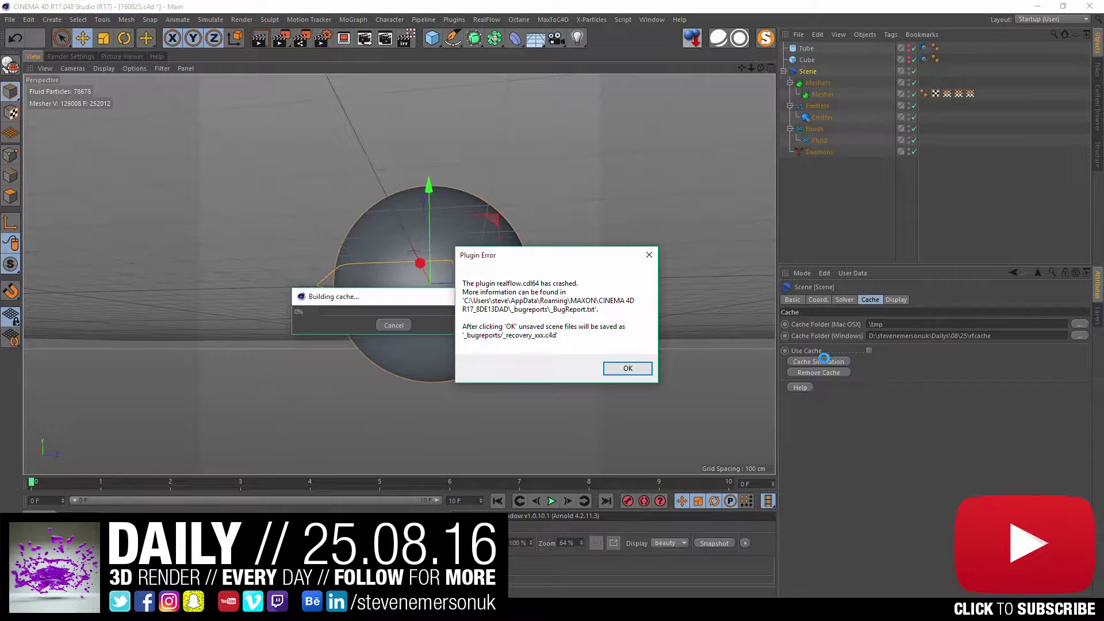
# Step: Dismiss the plugin crash message and End task on the frozen Cinema 4D in Task Manager
pyautogui.press('Return')
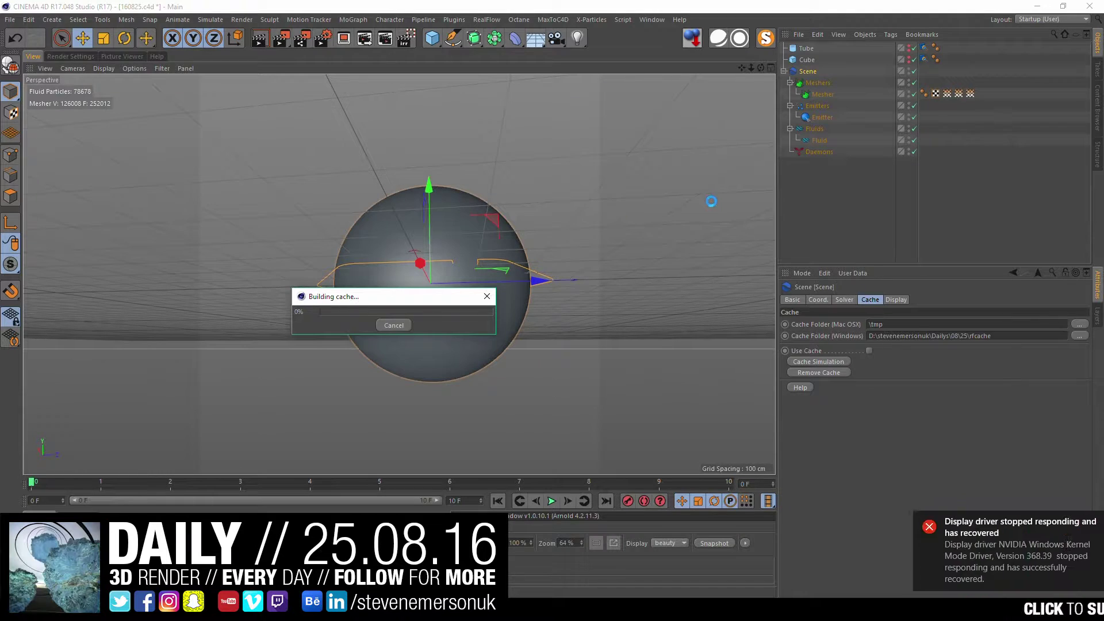
pyautogui.hotkey('ctrl', 'alt', 'Delete')
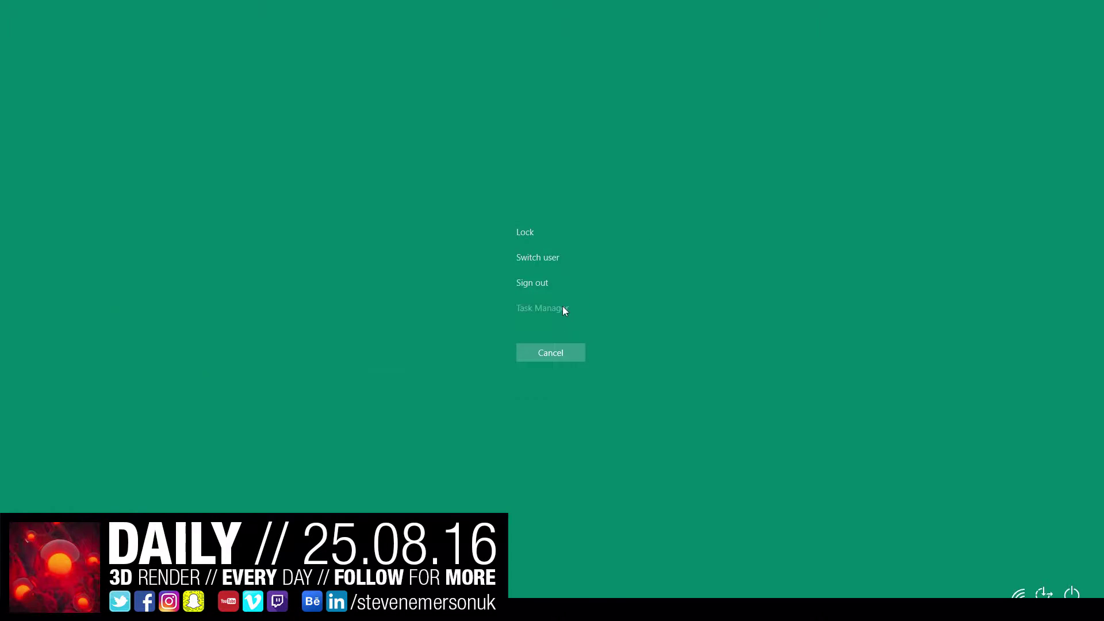
pyautogui.click(562, 308)
pyautogui.rightClick(196, 201)
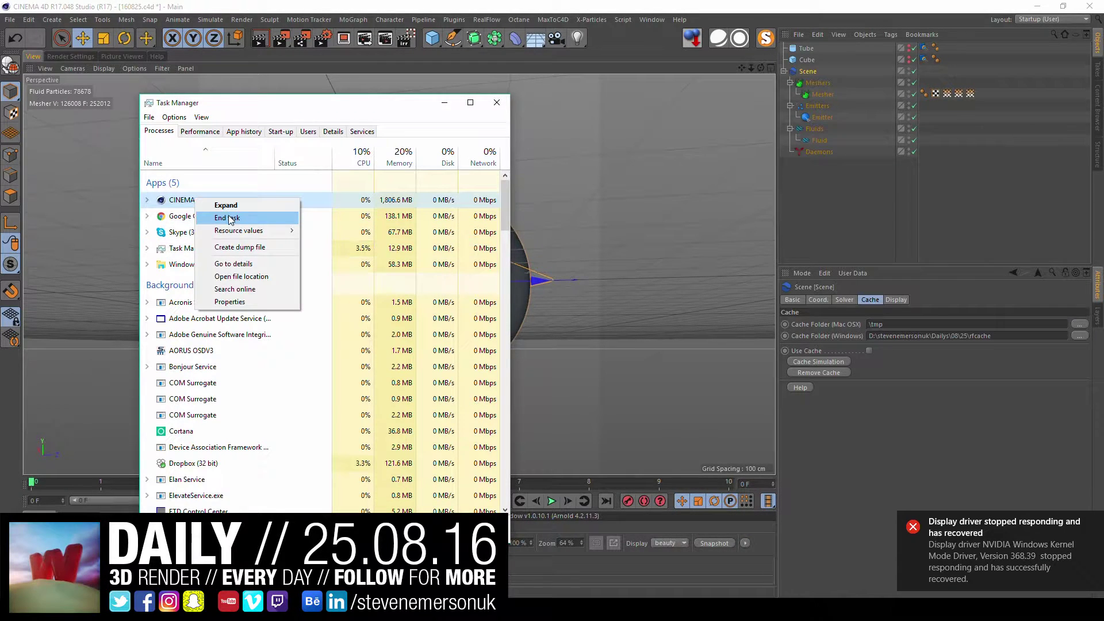
pyautogui.click(241, 216)
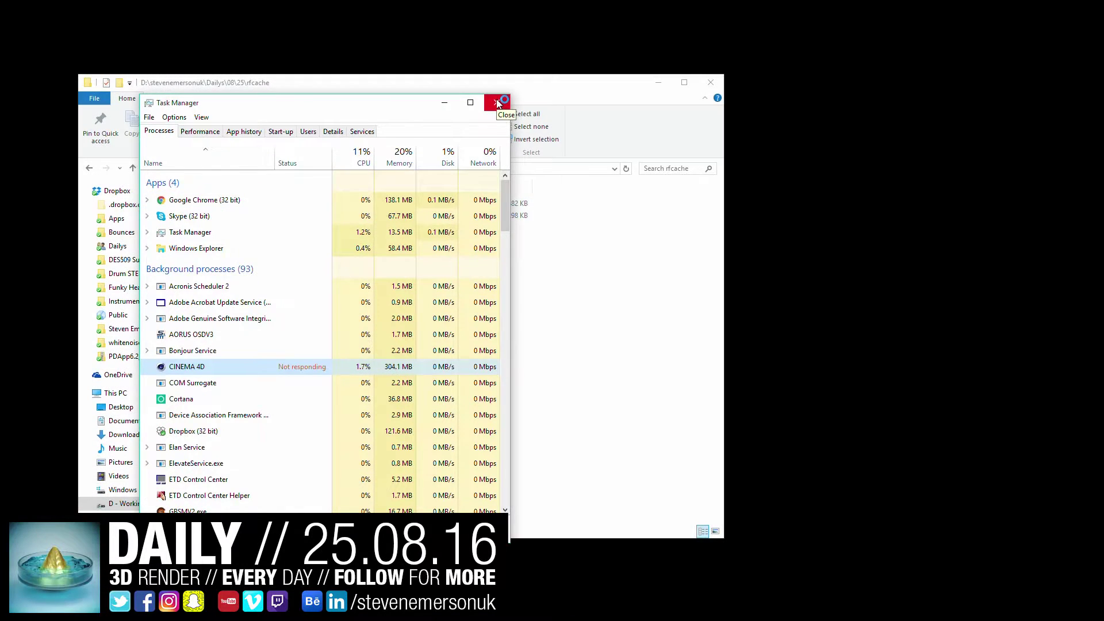
# Step: Close Task Manager, choose Don't Send on the crash report, and close the Render Queue
pyautogui.click(498, 103)
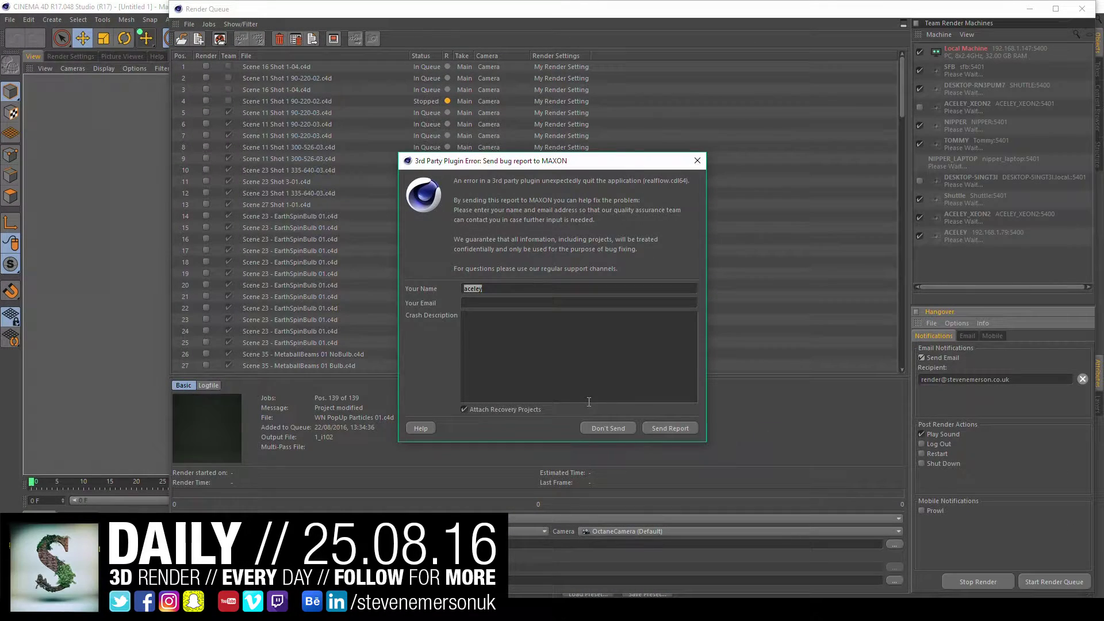
pyautogui.click(608, 428)
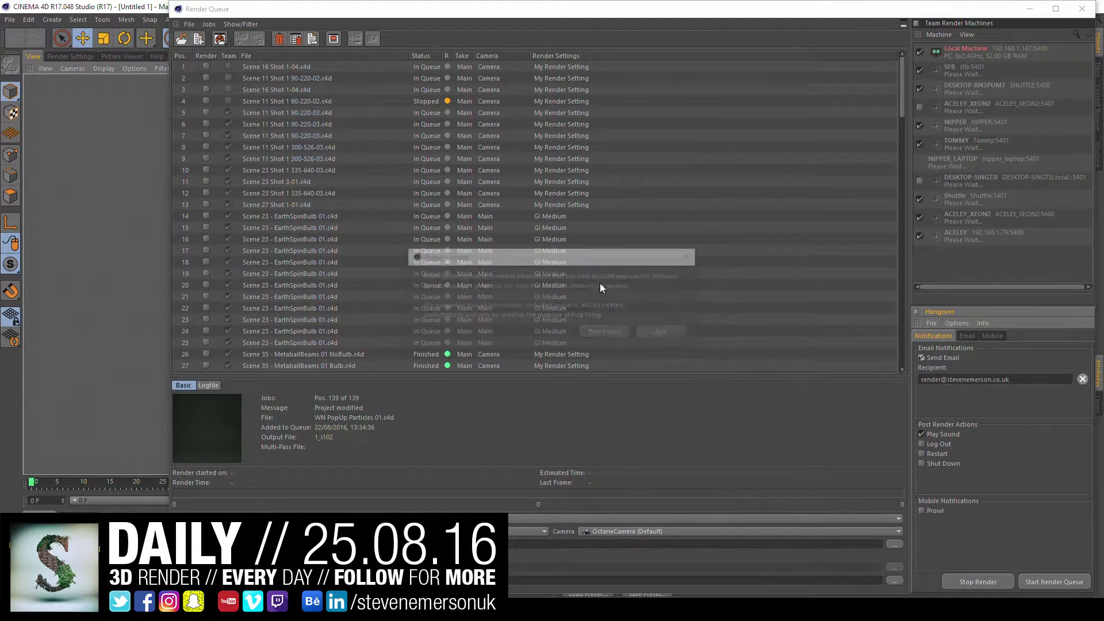
pyautogui.click(1082, 8)
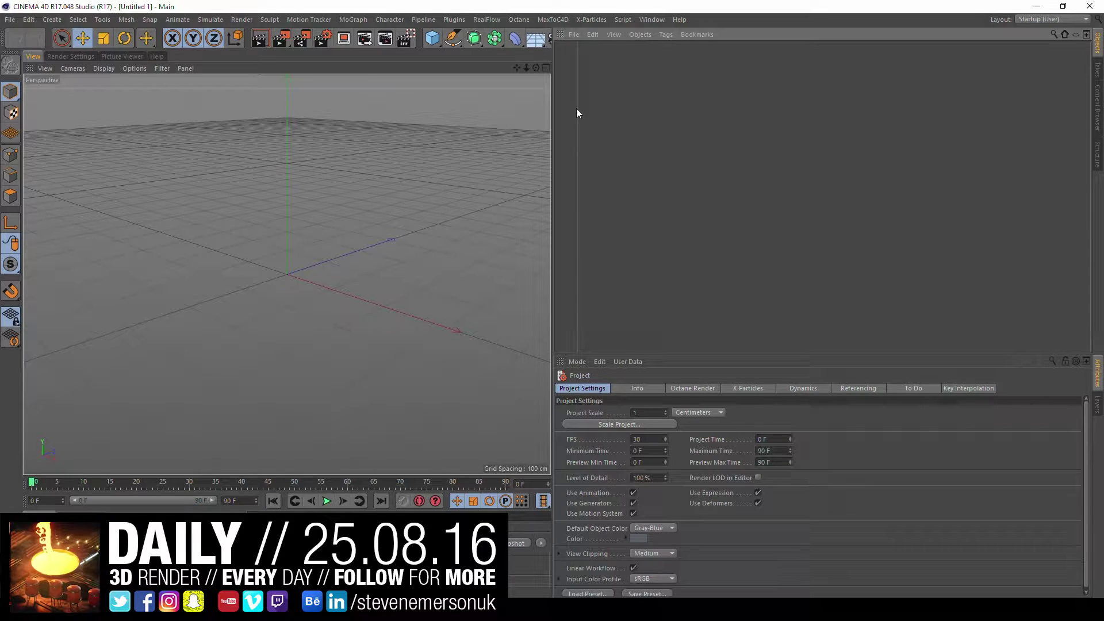
# Step: Reopen 160825.c4d from Recent Files, widen the object list columns, and open the Octane menu
pyautogui.moveTo(577, 110); pyautogui.dragTo(702, 118)
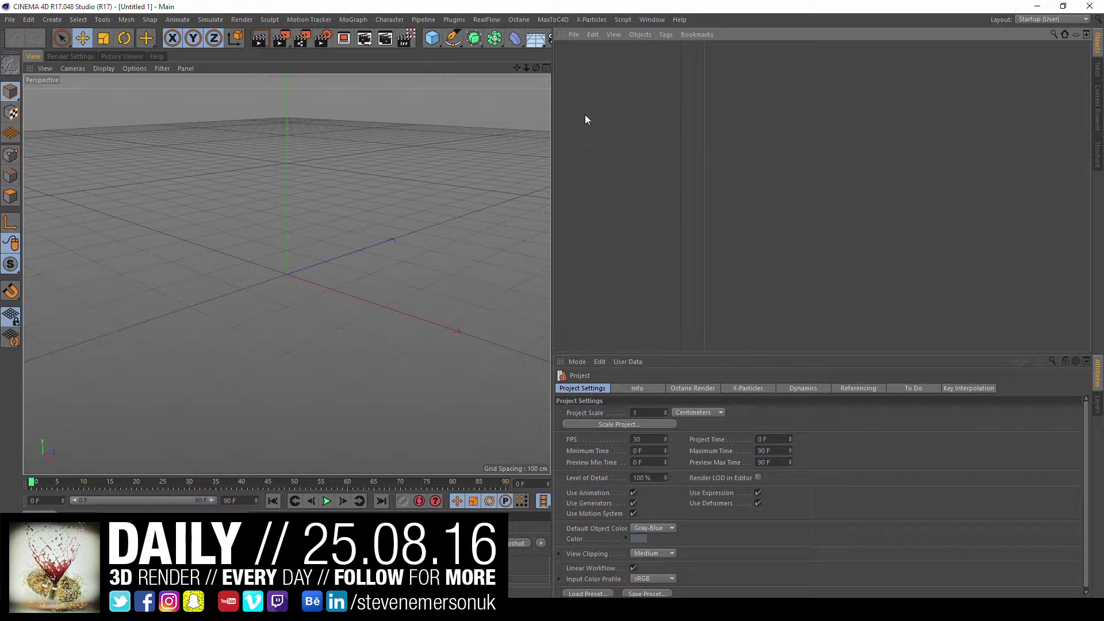
pyautogui.click(10, 19)
pyautogui.moveTo(35, 240)
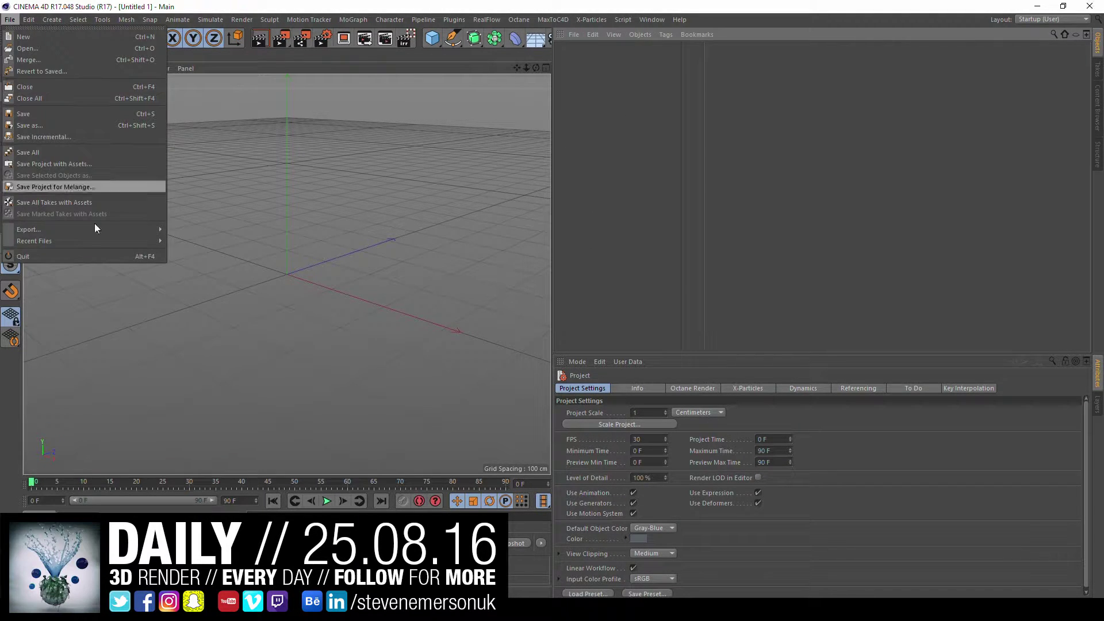
pyautogui.click(285, 240)
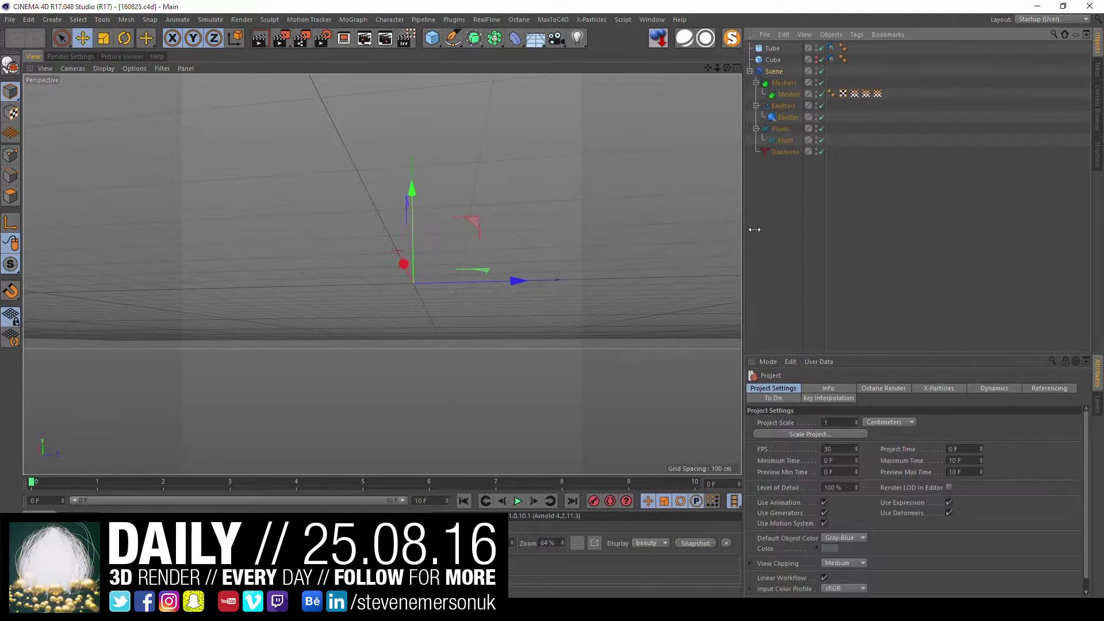
pyautogui.moveTo(886, 230); pyautogui.dragTo(902, 230)
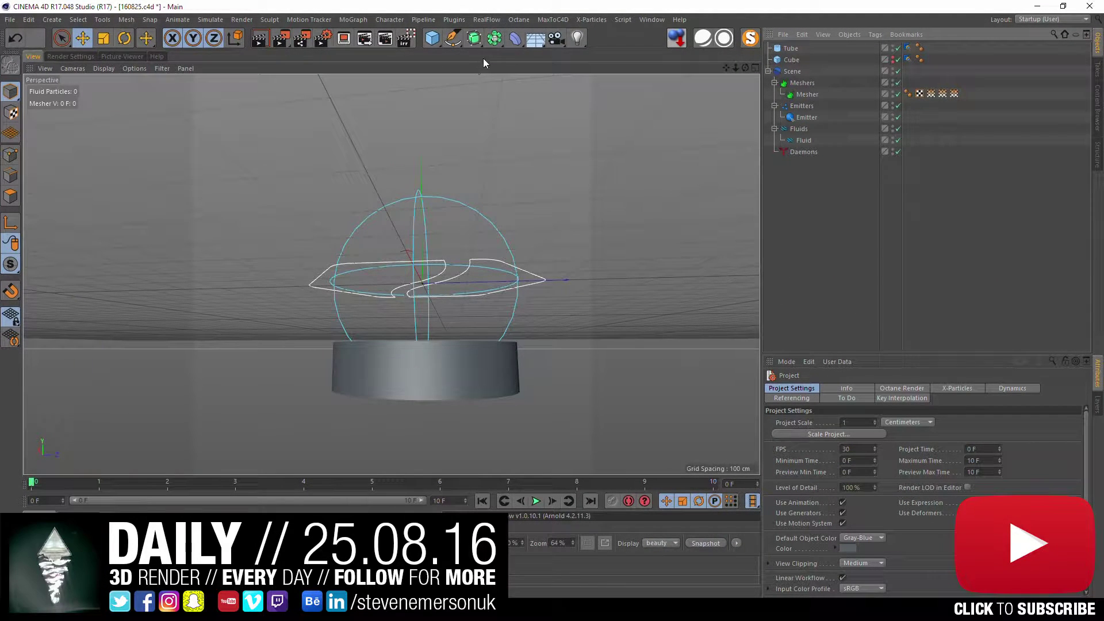
pyautogui.click(519, 20)
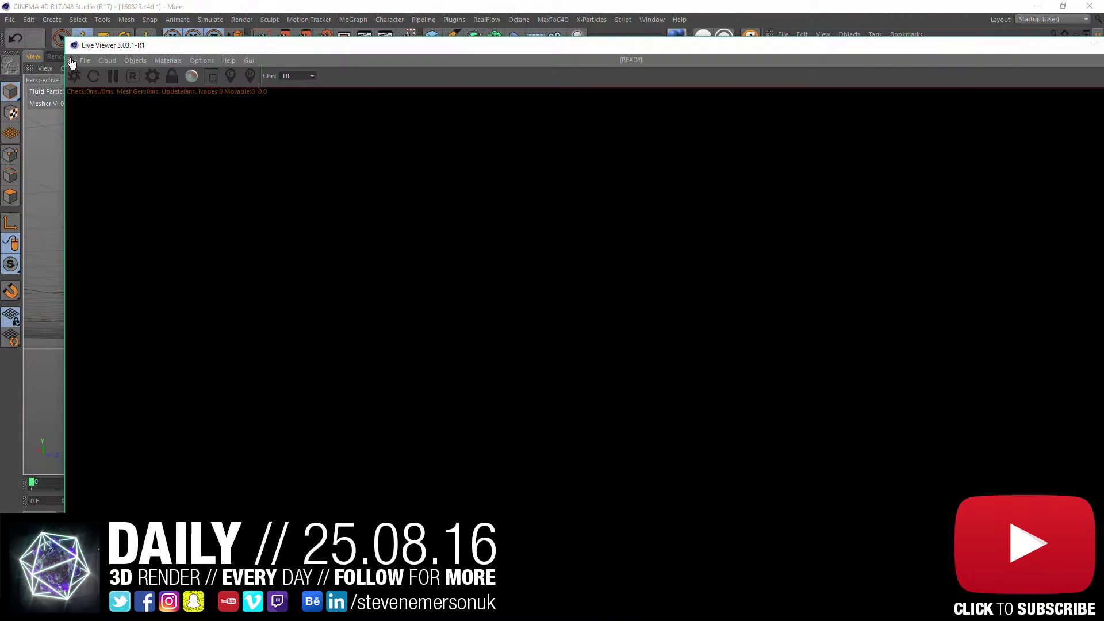
# Step: Dock the Octane Live Viewer on the left, hide the Tube and Cube, and review the RealFlow Scene's settings
pyautogui.moveTo(72, 63); pyautogui.dragTo(36, 178)
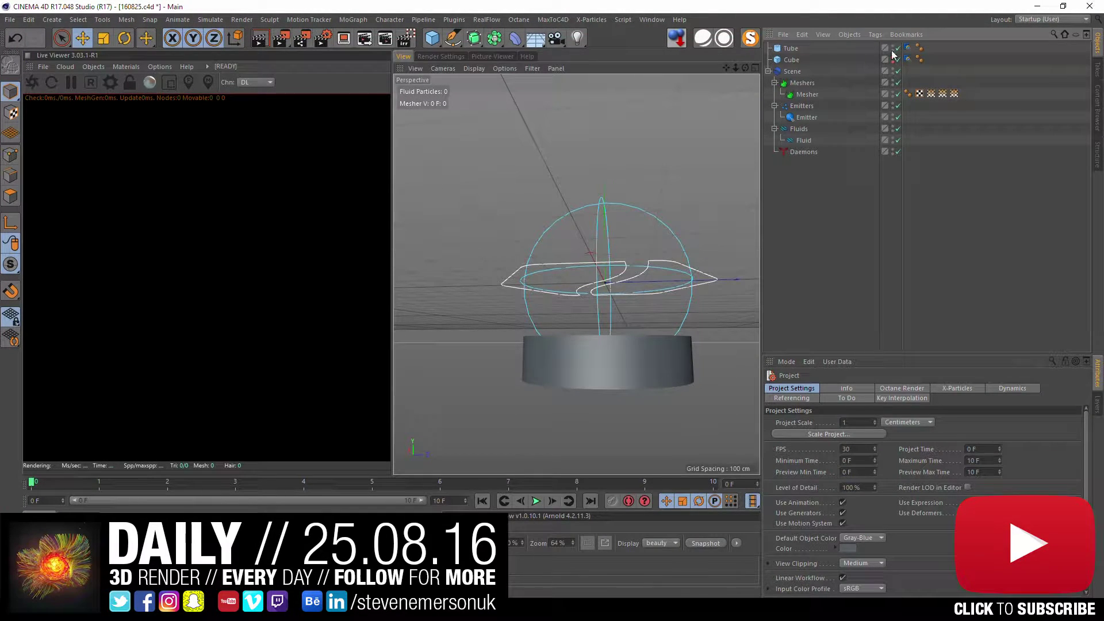
pyautogui.moveTo(893, 46); pyautogui.dragTo(892, 58)
pyautogui.click(791, 71)
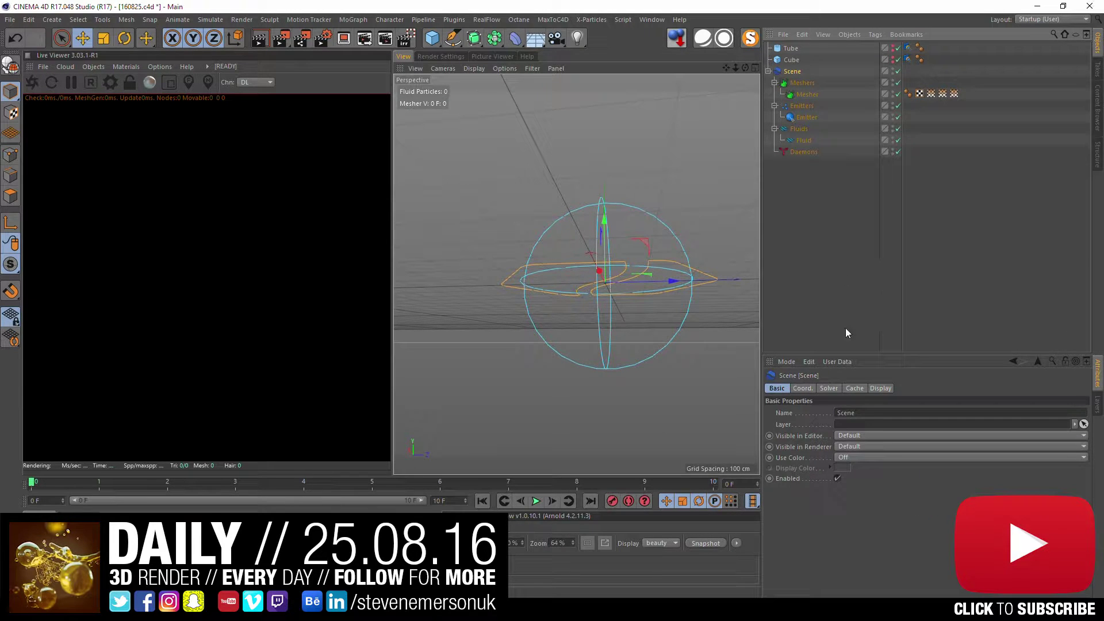
pyautogui.click(828, 389)
pyautogui.click(854, 389)
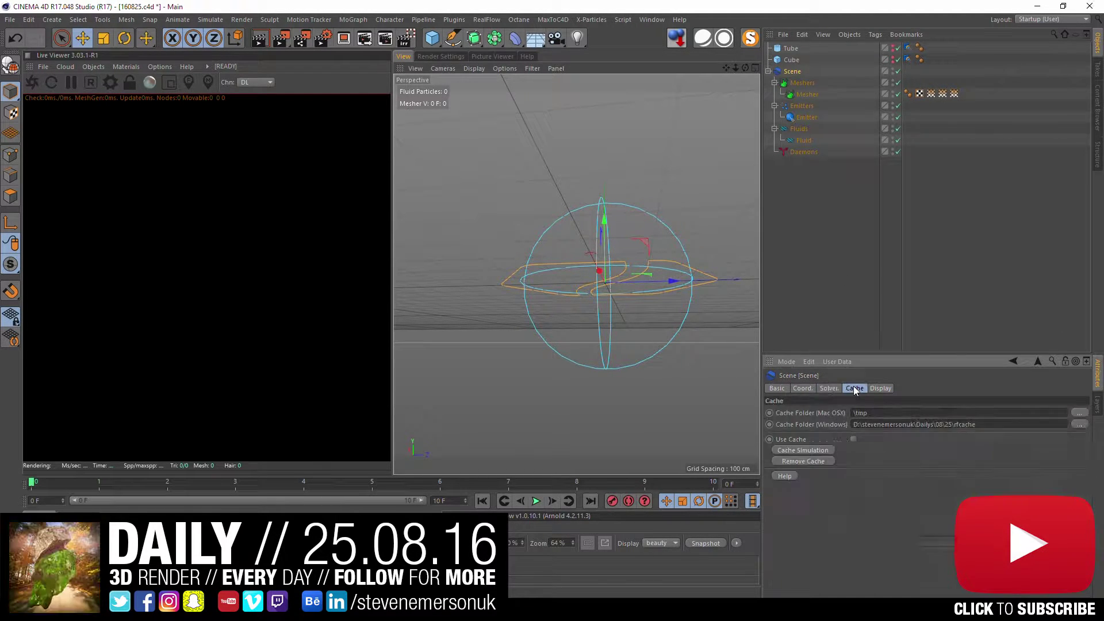
pyautogui.click(808, 390)
# Step: Set the Mesher's mesh Smooth to 0, then check the Scene's GPU solver and cache settings
pyautogui.click(807, 94)
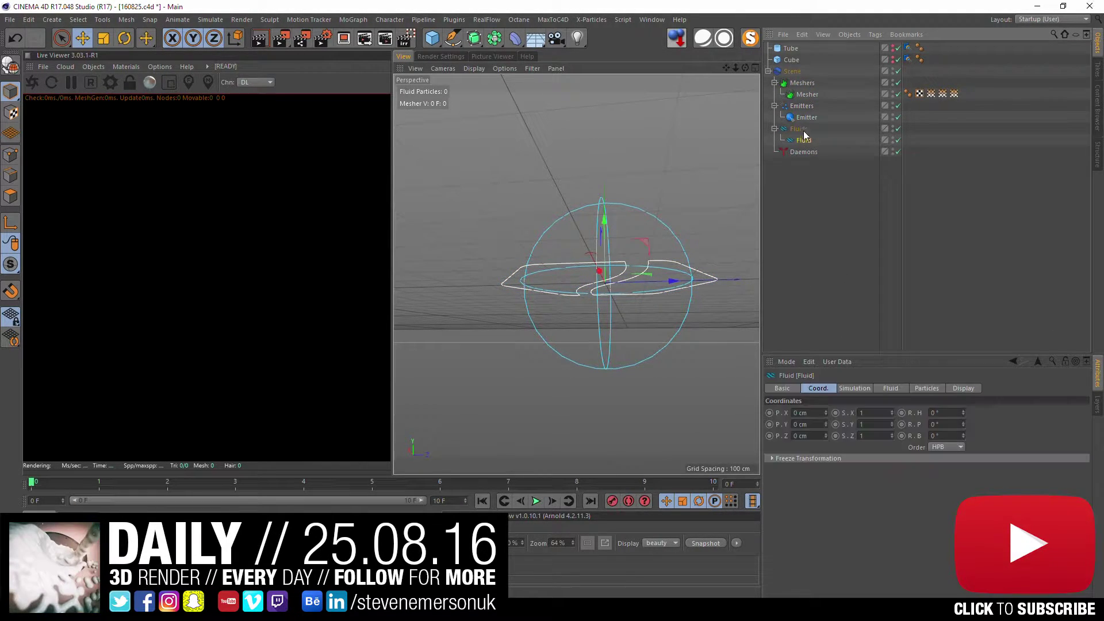
pyautogui.click(885, 389)
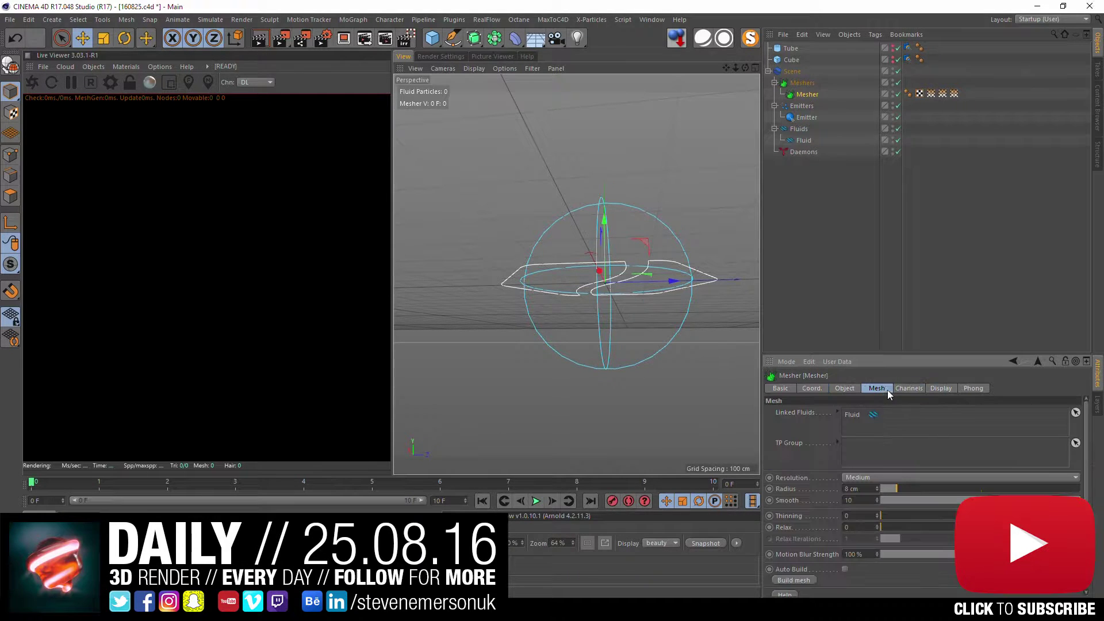
pyautogui.moveTo(909, 502); pyautogui.dragTo(768, 506)
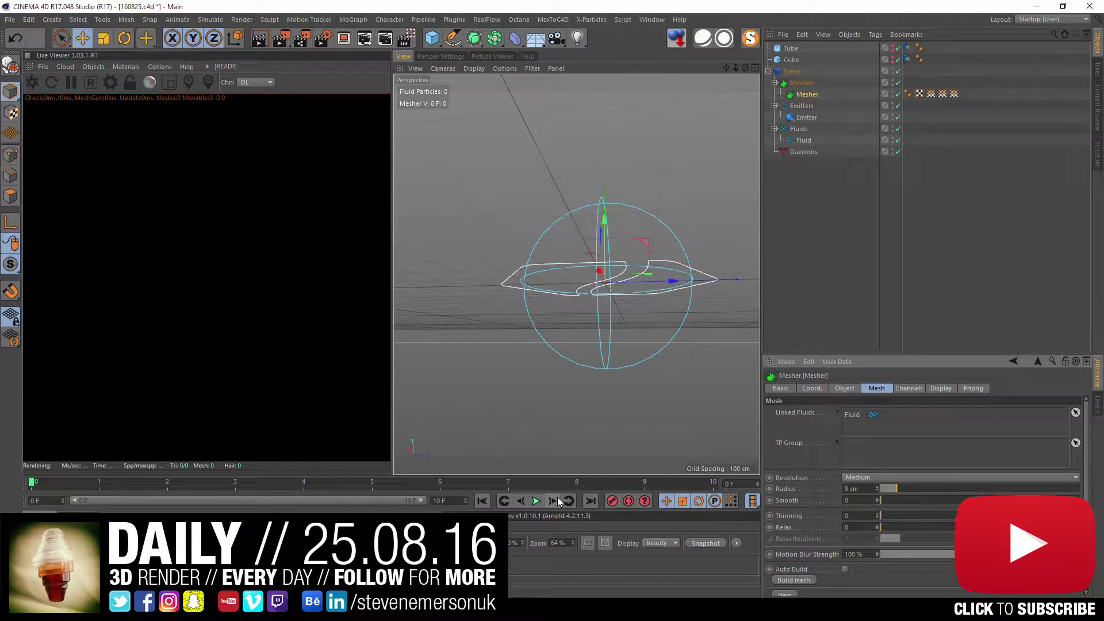
pyautogui.click(792, 71)
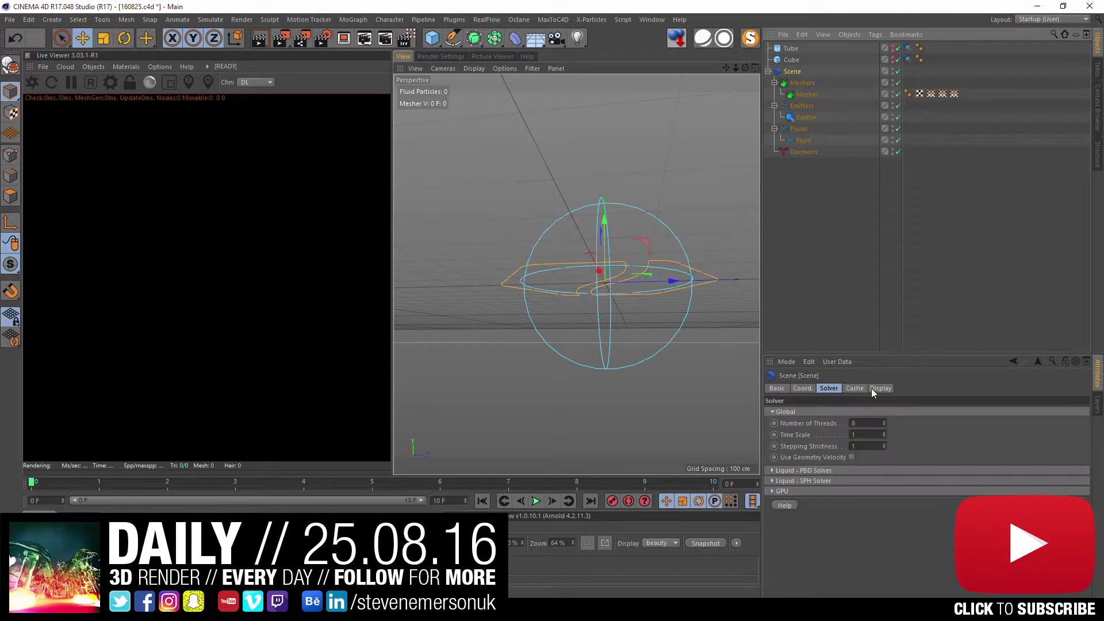
pyautogui.click(855, 388)
pyautogui.click(851, 490)
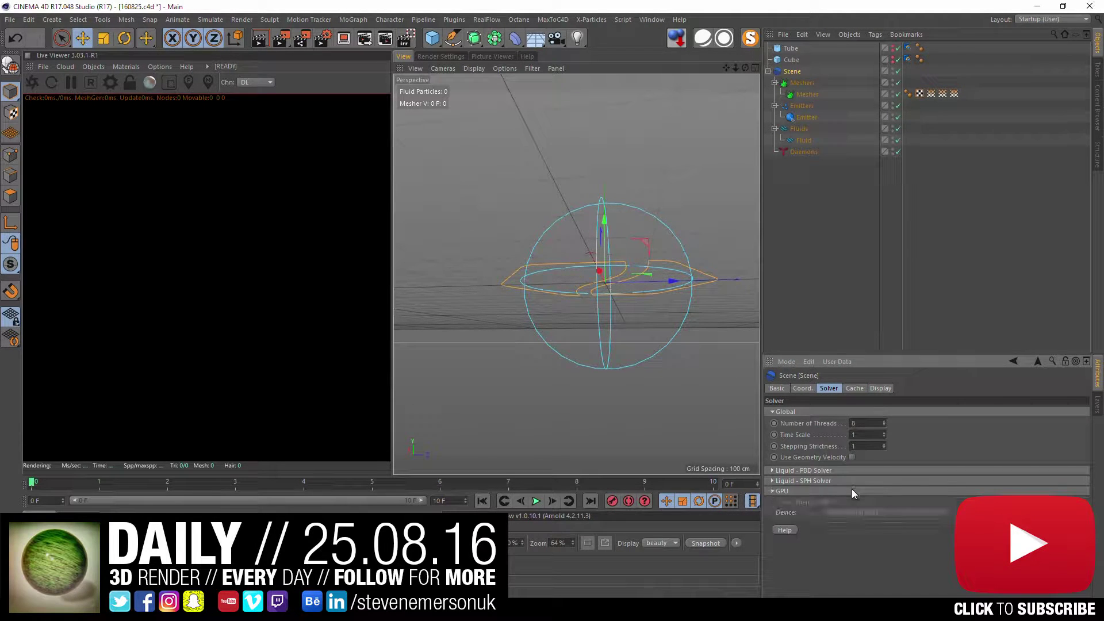
pyautogui.click(854, 388)
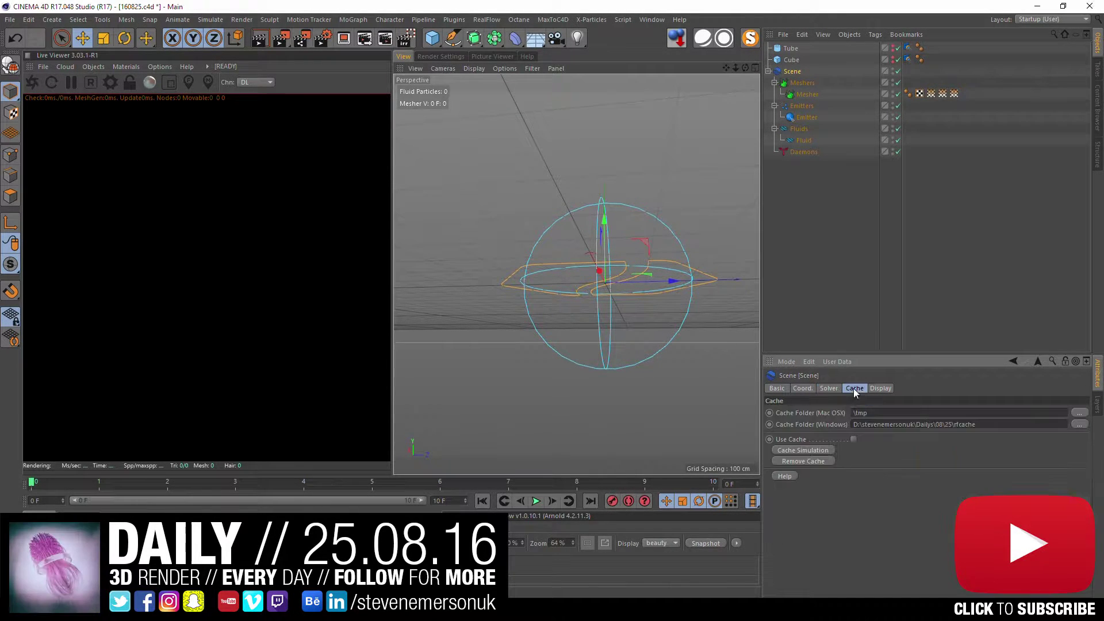
# Step: Run Cache Simulation on the RealFlow Scene and let the cache build finish
pyautogui.click(809, 451)
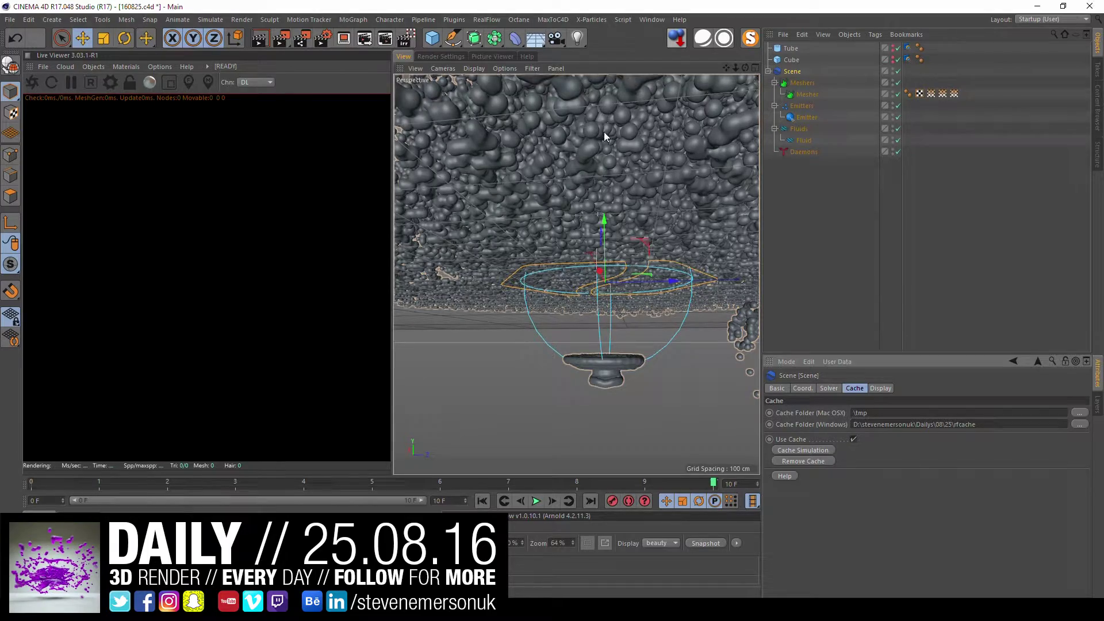
pyautogui.moveTo(604, 136)
pyautogui.keyDown('alt'); pyautogui.mouseDown(button='right')
pyautogui.moveTo(622, 208)
pyautogui.moveTo(656, 167)
pyautogui.moveTo(640, 398)
pyautogui.moveTo(656, 278)
pyautogui.moveTo(615, 470)
pyautogui.moveTo(602, 248)
pyautogui.mouseUp(button='right'); pyautogui.keyUp('alt')
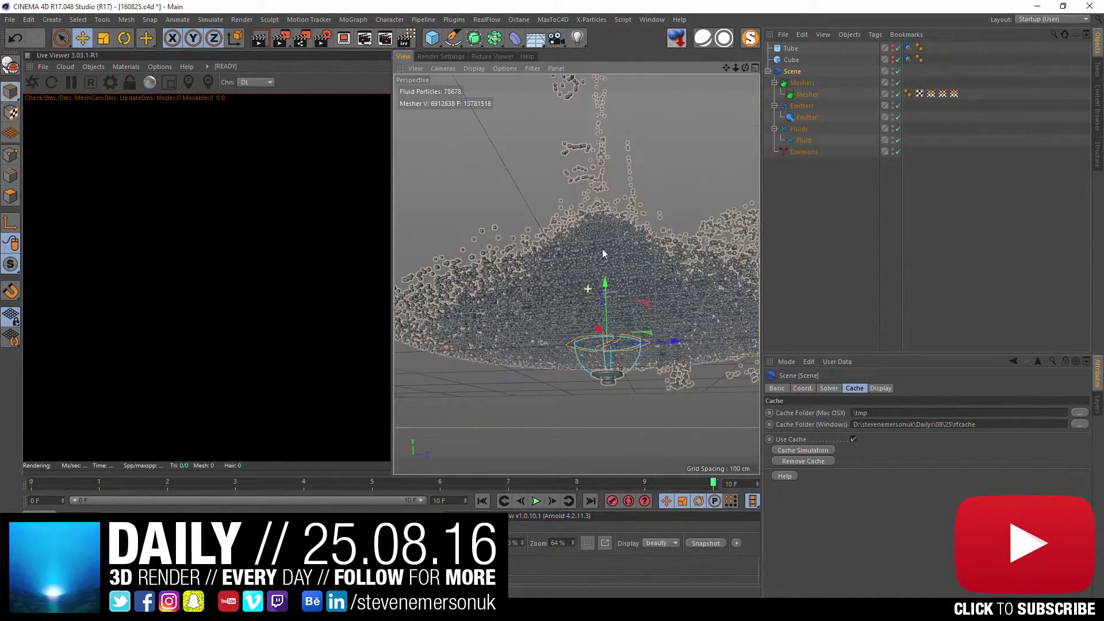
pyautogui.moveTo(613, 292)
pyautogui.keyDown('alt'); pyautogui.mouseDown()
pyautogui.moveTo(623, 367)
pyautogui.moveTo(694, 356)
pyautogui.moveTo(718, 329)
pyautogui.moveTo(635, 289)
pyautogui.moveTo(628, 366)
pyautogui.moveTo(628, 343)
pyautogui.moveTo(664, 340)
pyautogui.moveTo(646, 320)
pyautogui.moveTo(657, 330)
pyautogui.mouseUp(); pyautogui.keyUp('alt')
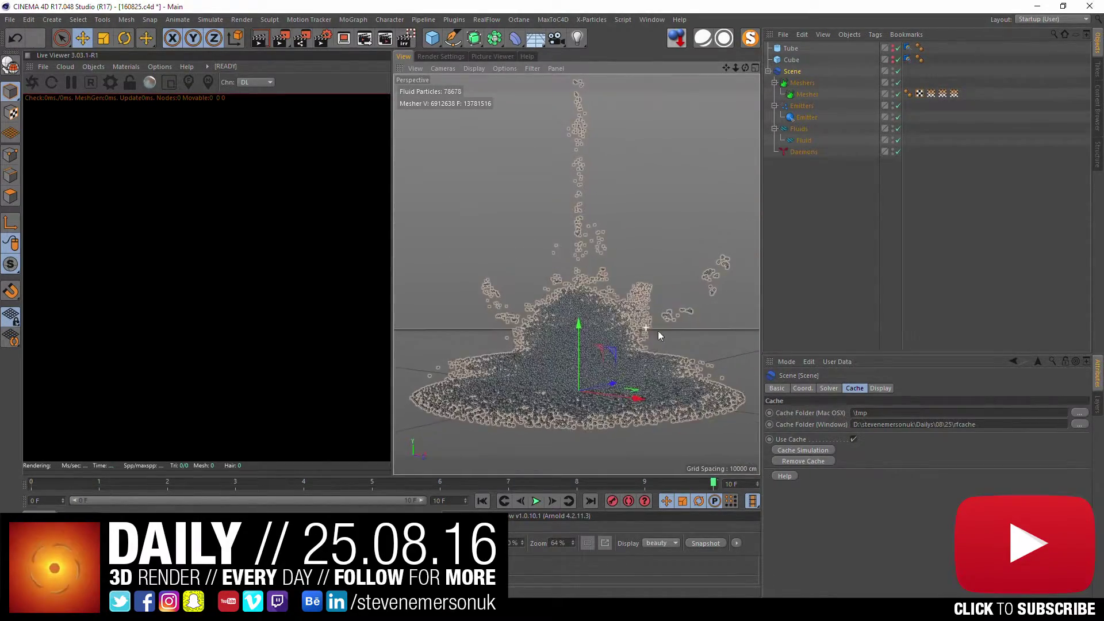
pyautogui.click(241, 482)
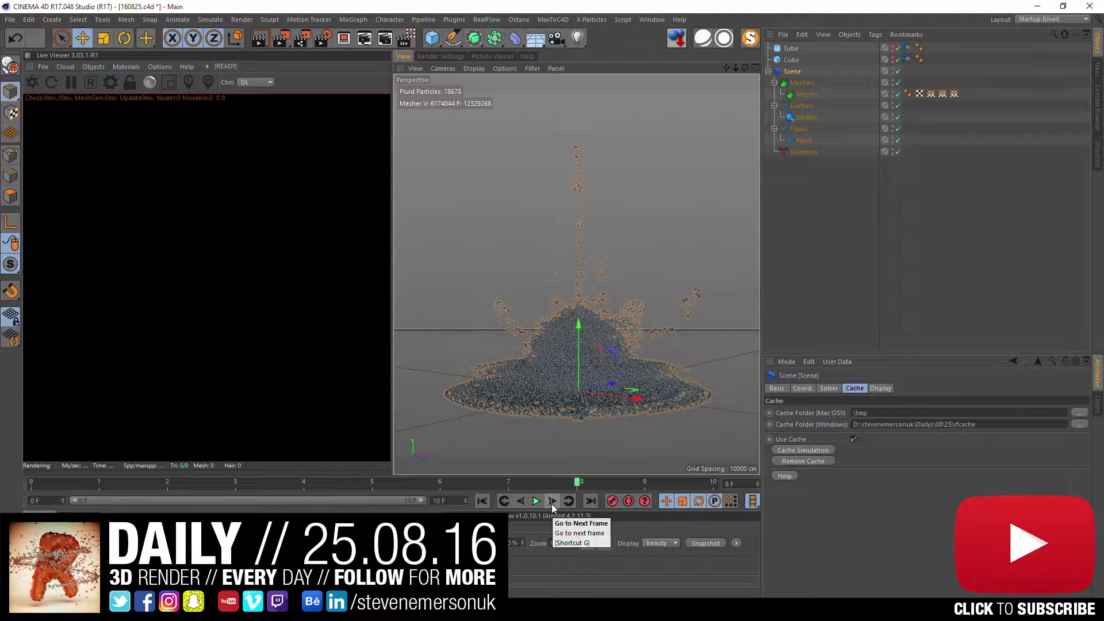
pyautogui.click(591, 501)
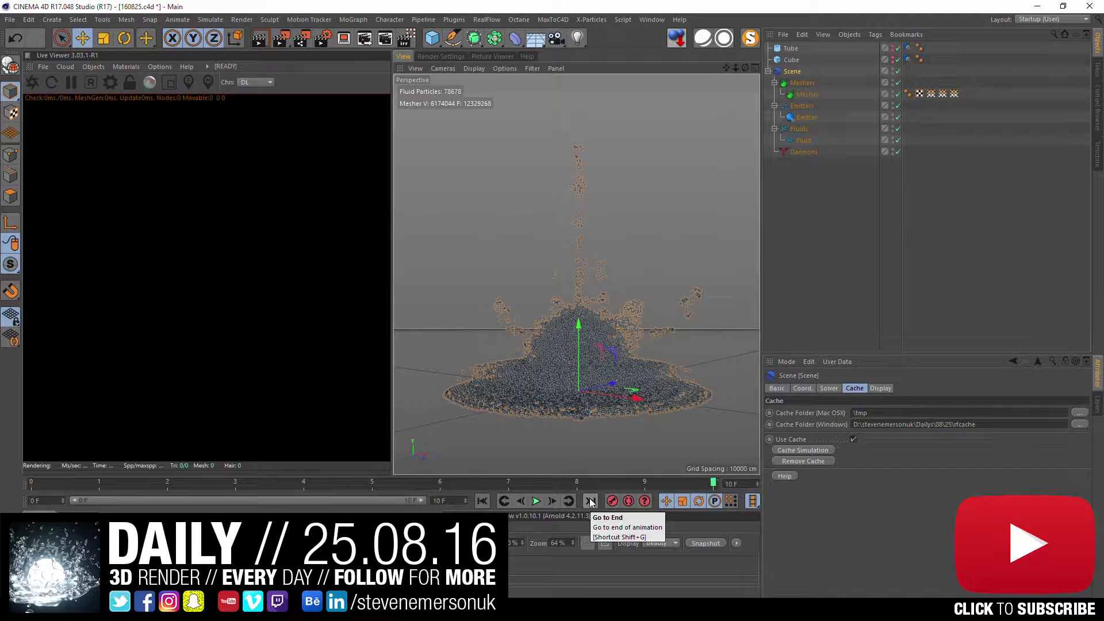
pyautogui.keyDown('alt'); pyautogui.moveTo(626, 239); pyautogui.dragTo(618, 323, button='right'); pyautogui.keyUp('alt')
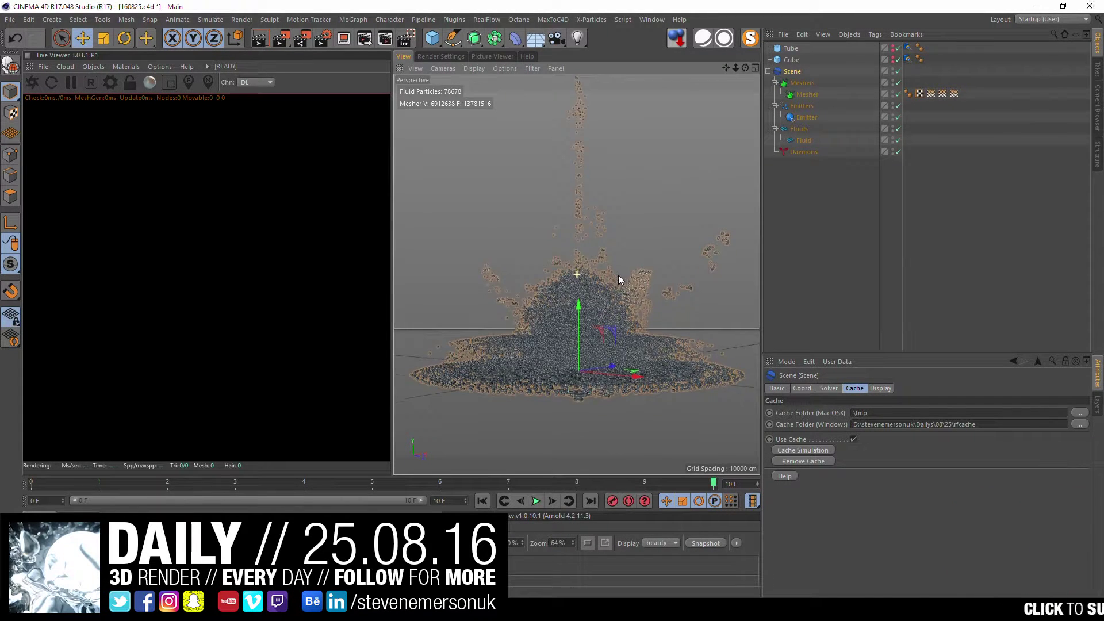
pyautogui.moveTo(617, 319)
pyautogui.keyDown('alt'); pyautogui.mouseDown()
pyautogui.moveTo(616, 297)
pyautogui.moveTo(623, 341)
pyautogui.moveTo(616, 260)
pyautogui.moveTo(623, 296)
pyautogui.mouseUp(); pyautogui.keyUp('alt')
# Step: Load NailedIt.c4d and group its OctaneCamera, OctaneSky and Studio 22 under a Null
pyautogui.click(651, 20)
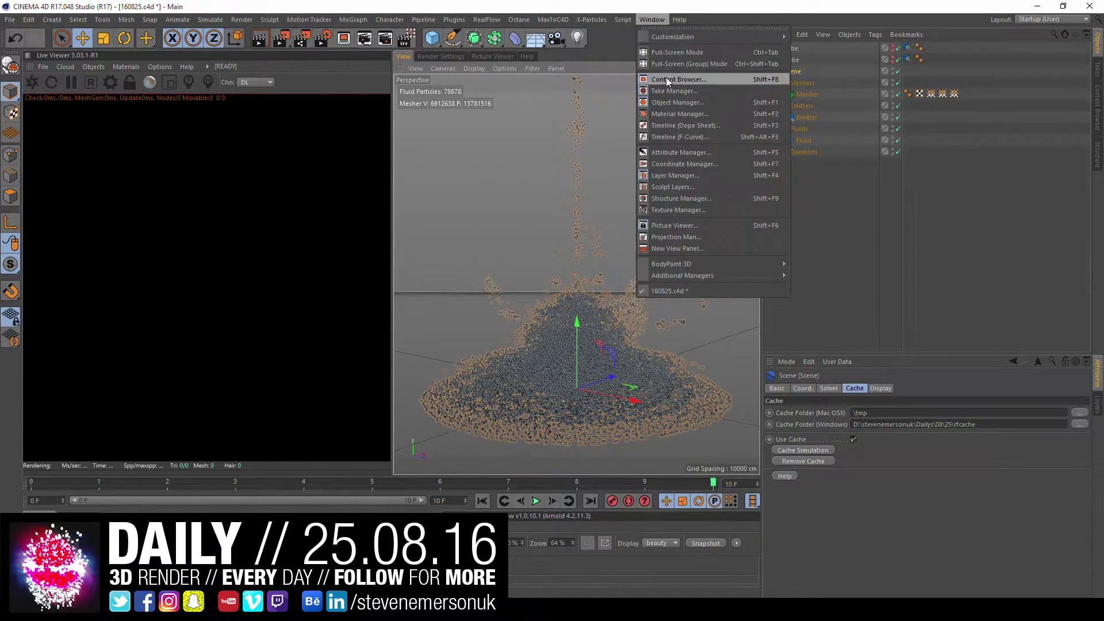
pyautogui.click(666, 77)
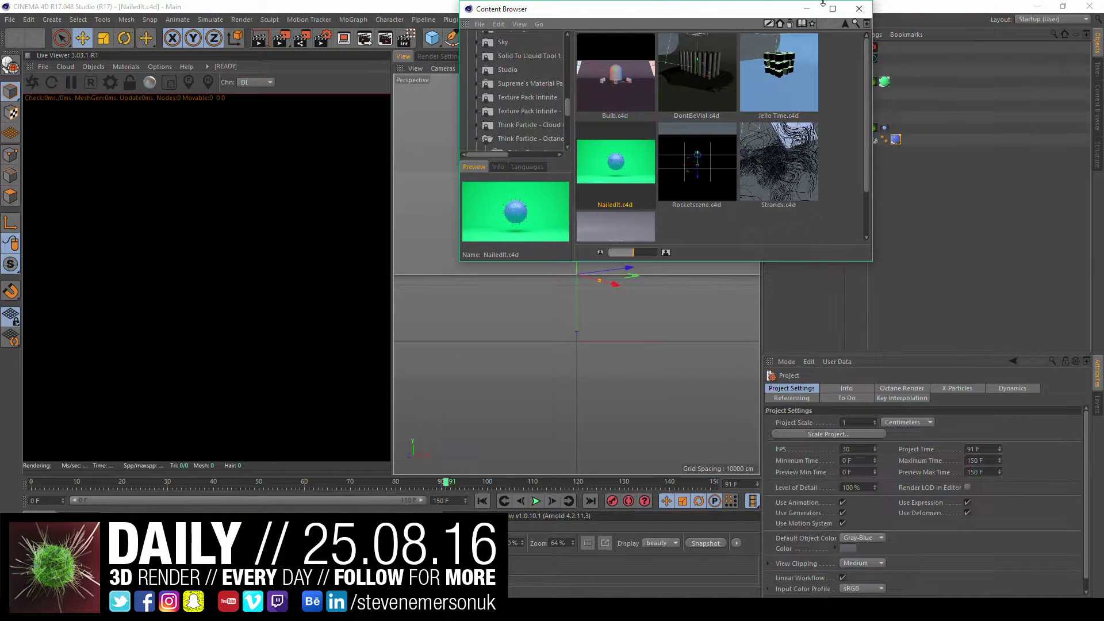
pyautogui.click(859, 8)
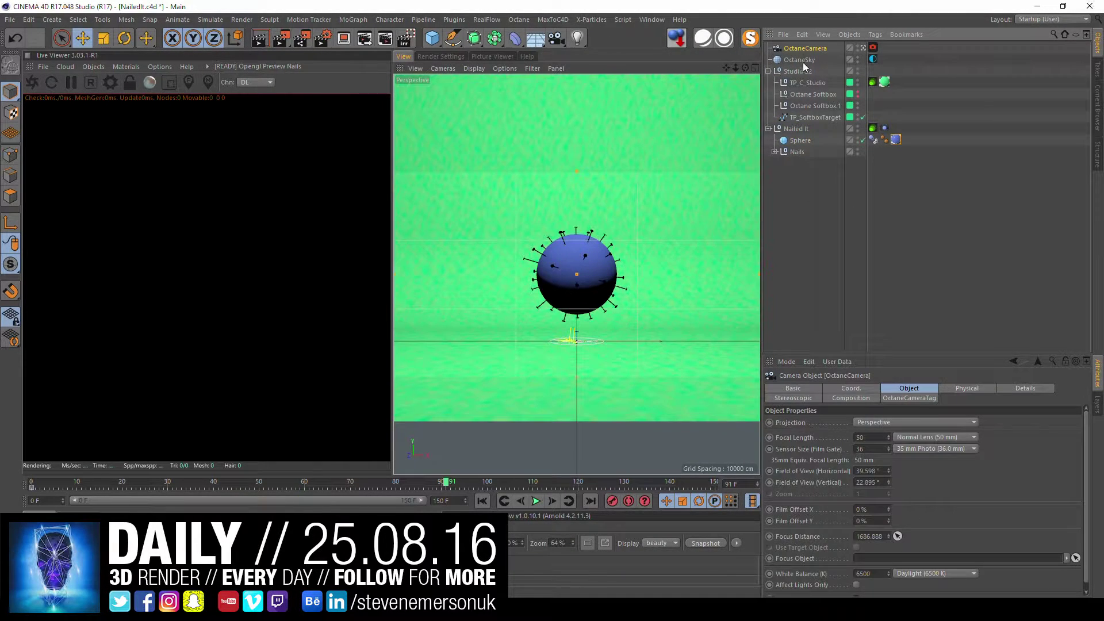
pyautogui.keyDown('shift'); pyautogui.click(802, 74); pyautogui.keyUp('shift')
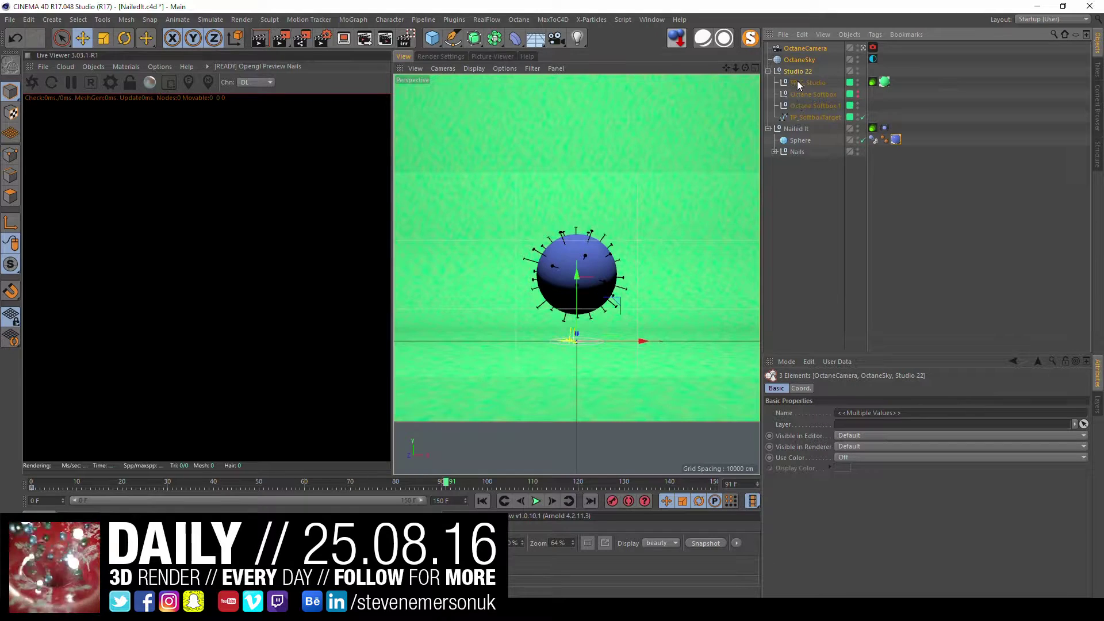
pyautogui.hotkey('alt', 'g')
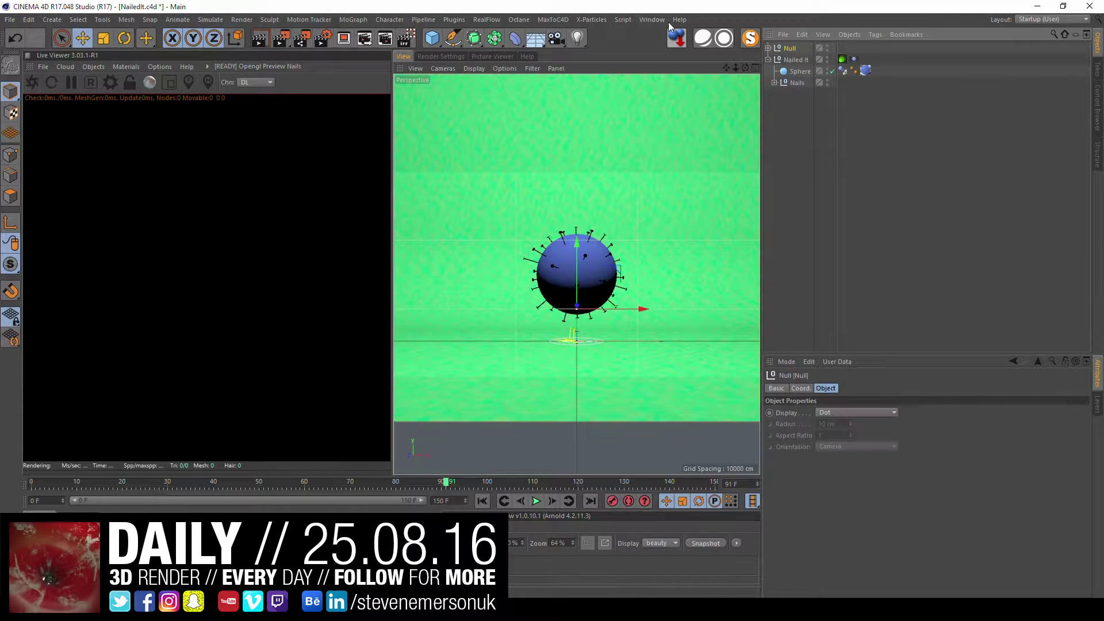
# Step: Paste the camera, sky and studio group into the 160825 splash scene
pyautogui.click(652, 19)
pyautogui.click(670, 302)
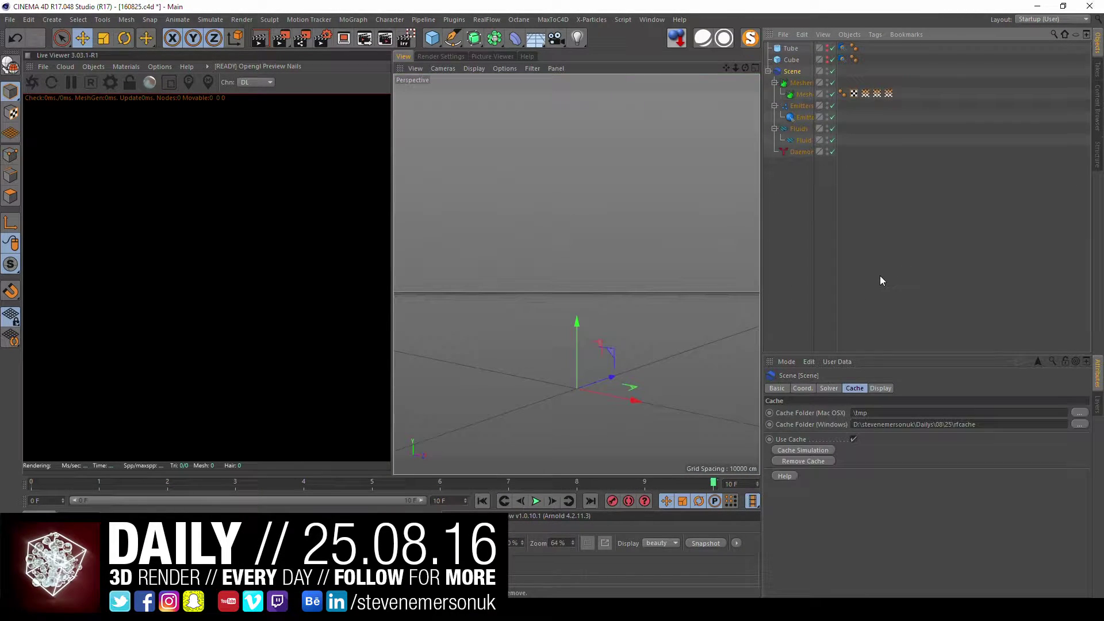
pyautogui.click(869, 236)
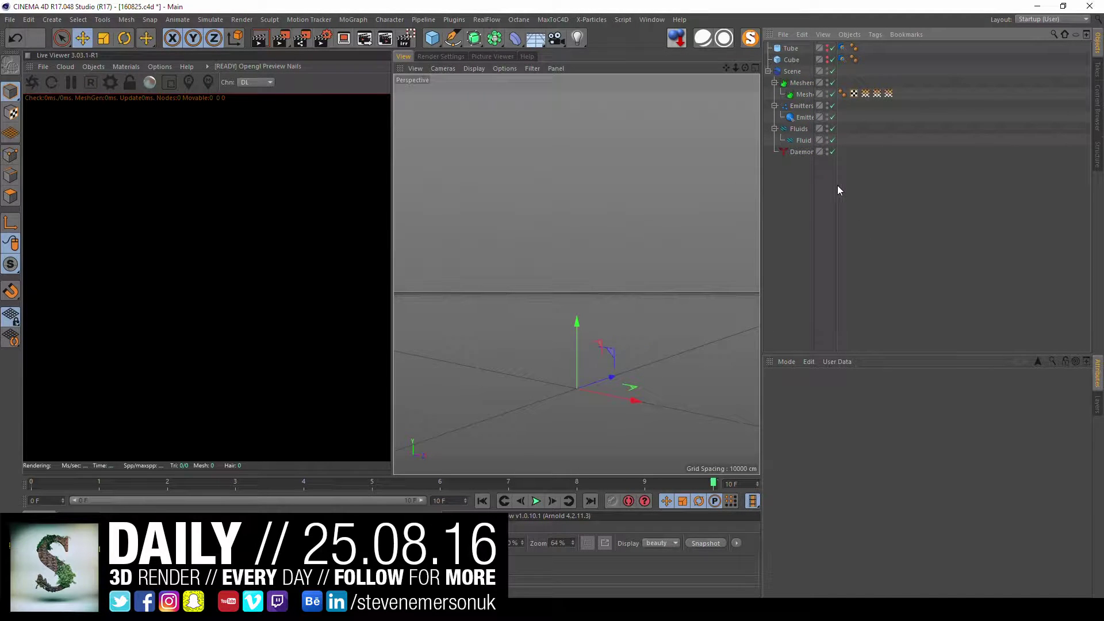
pyautogui.moveTo(835, 183); pyautogui.dragTo(861, 184)
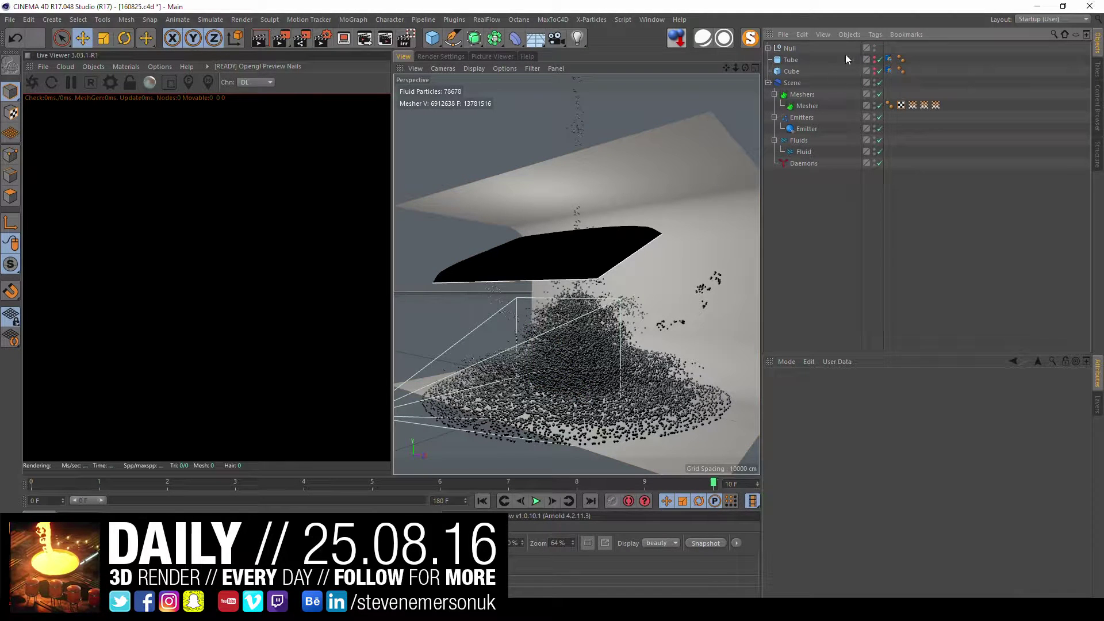
pyautogui.hotkey('ctrl', 'v')
pyautogui.click(791, 60)
# Step: Move OctaneCamera above the Null and view the splash through it
pyautogui.moveTo(791, 60)
pyautogui.mouseDown()
pyautogui.moveTo(787, 48)
pyautogui.moveTo(880, 50)
pyautogui.mouseUp()
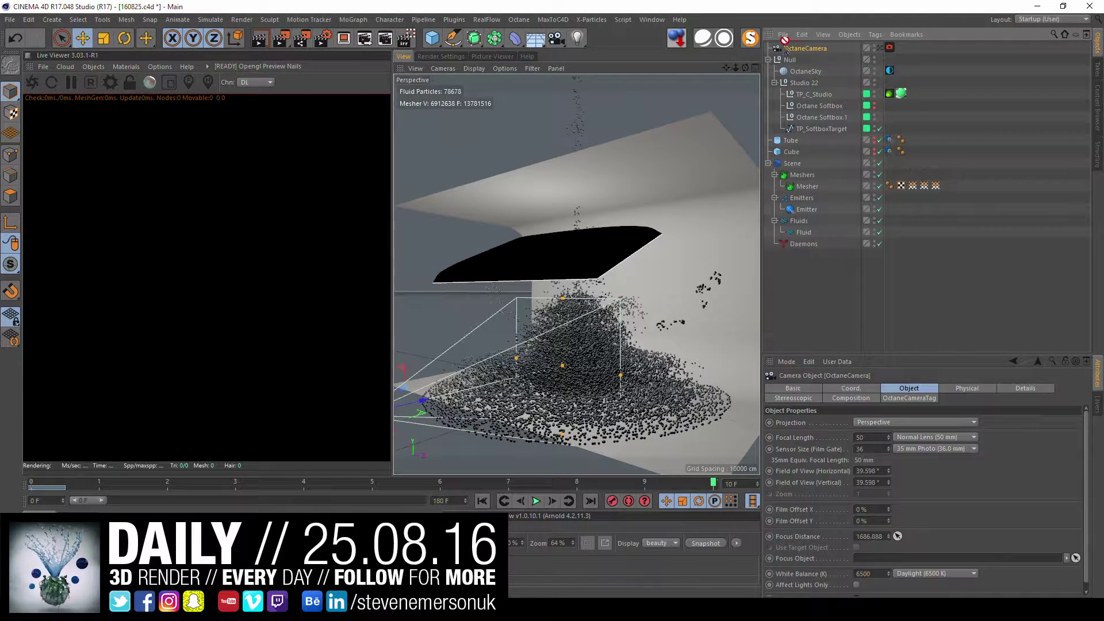
pyautogui.click(879, 48)
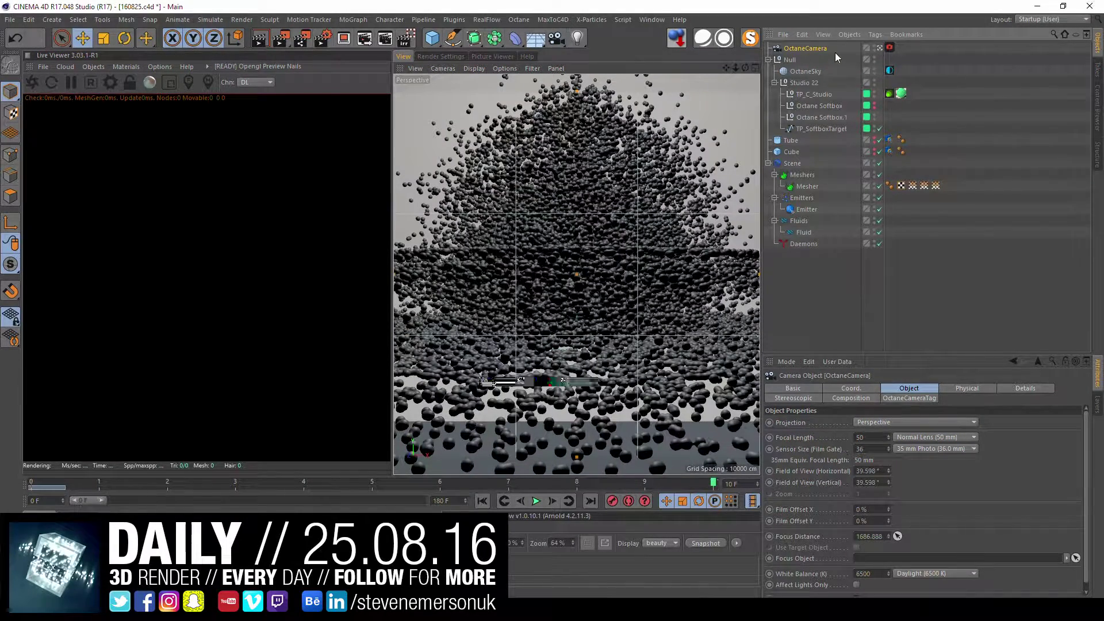
pyautogui.click(852, 388)
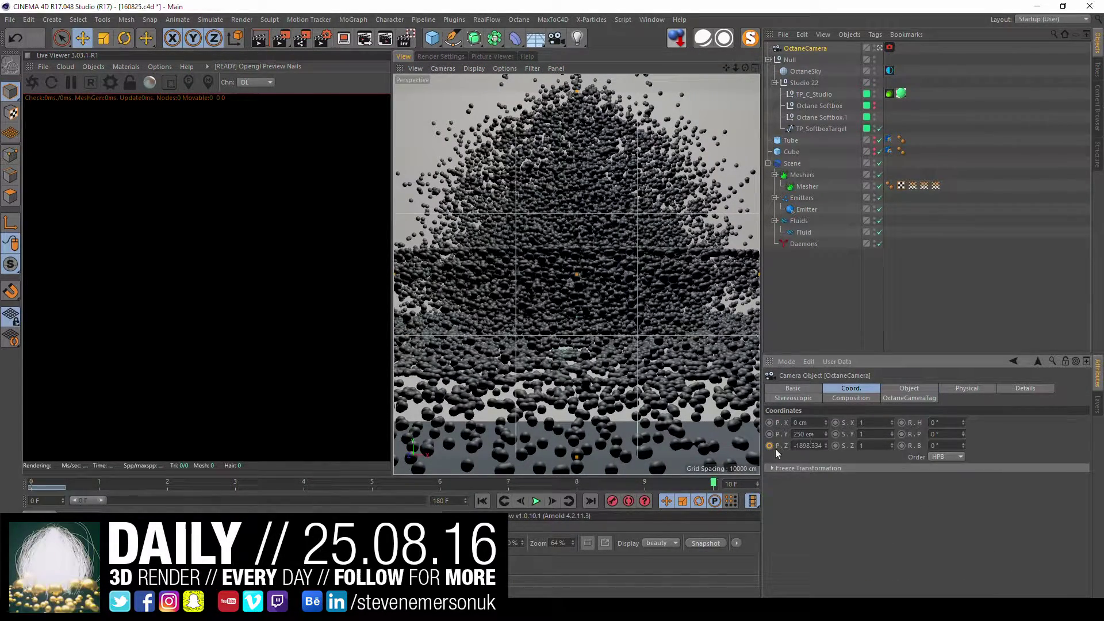
# Step: Give the camera a 28 mm focal length and tilt its pitch toward 18°
pyautogui.click(894, 389)
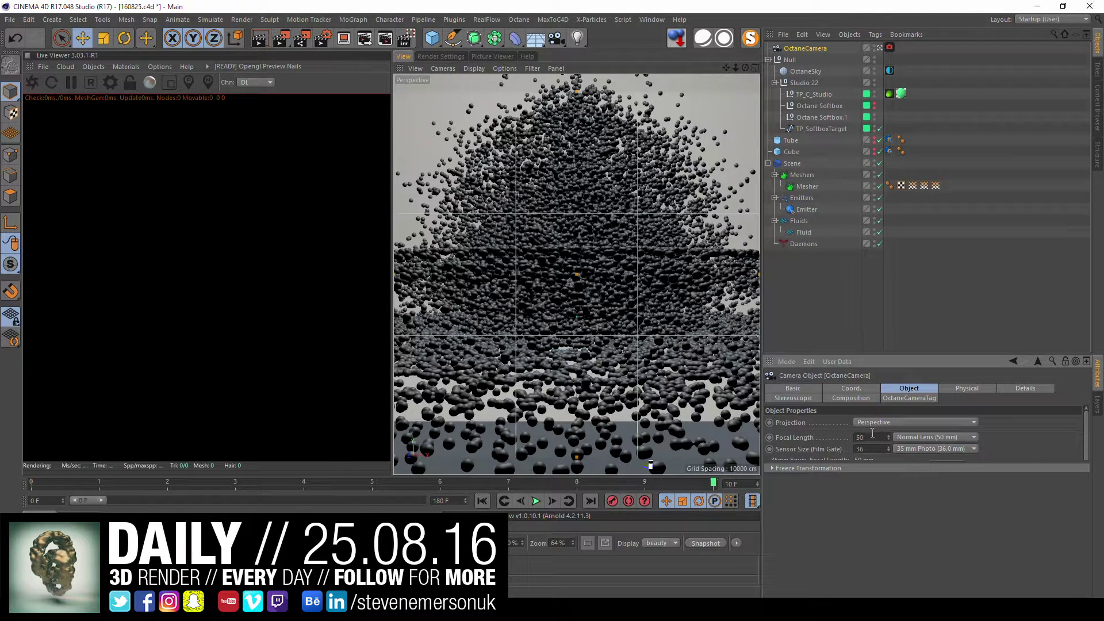
pyautogui.click(872, 432)
pyautogui.write('2')
pyautogui.press('Return')
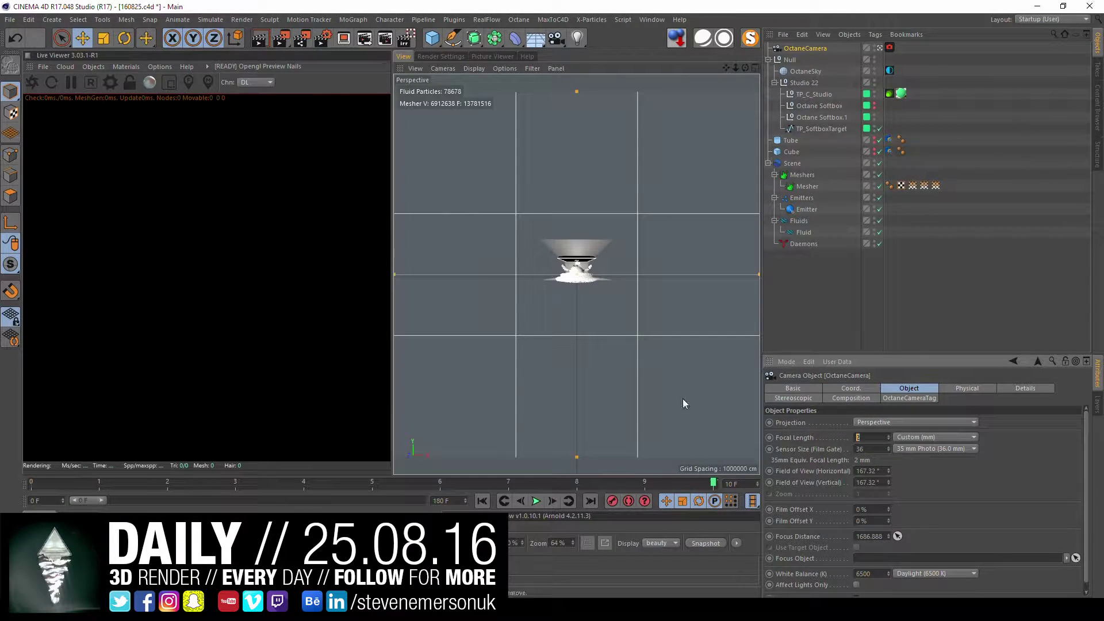
pyautogui.write('28')
pyautogui.press('Return')
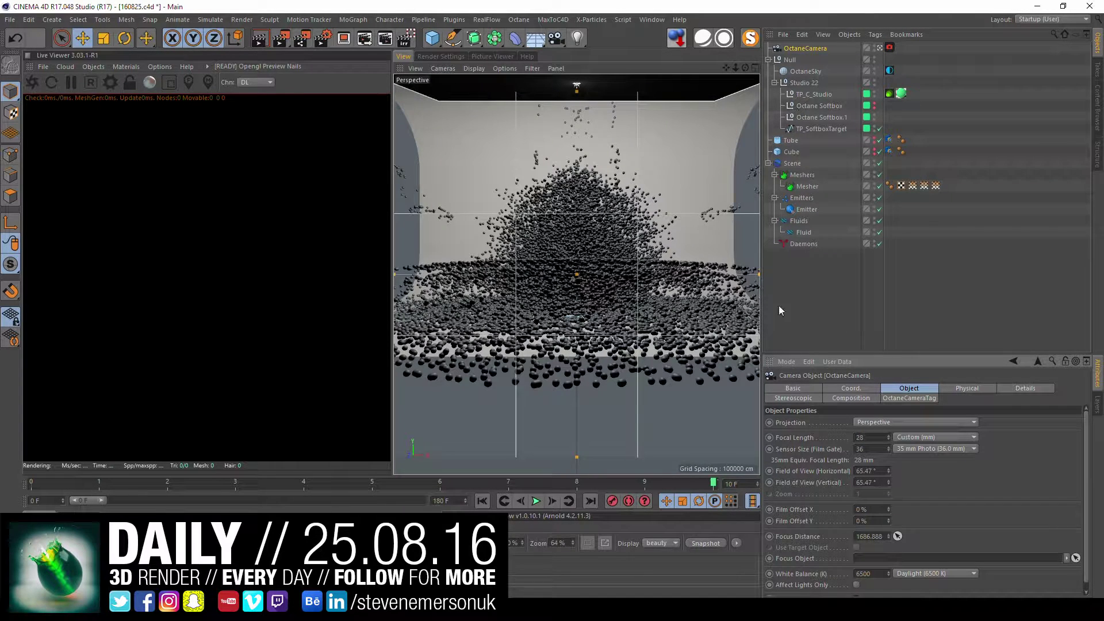
pyautogui.click(851, 388)
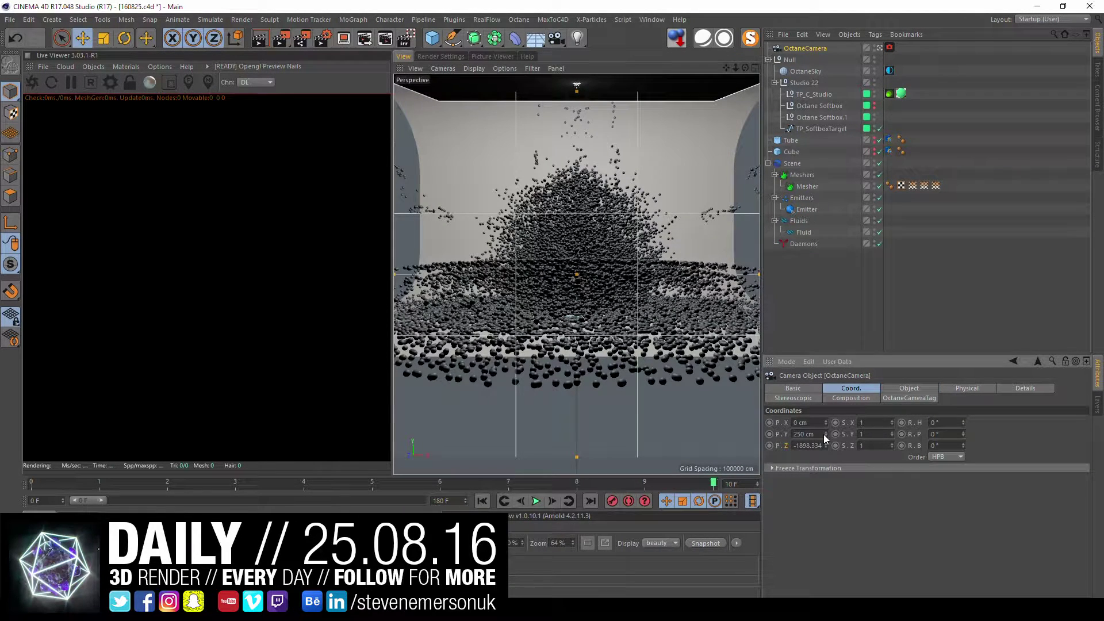
pyautogui.moveTo(966, 433); pyautogui.dragTo(965, 433)
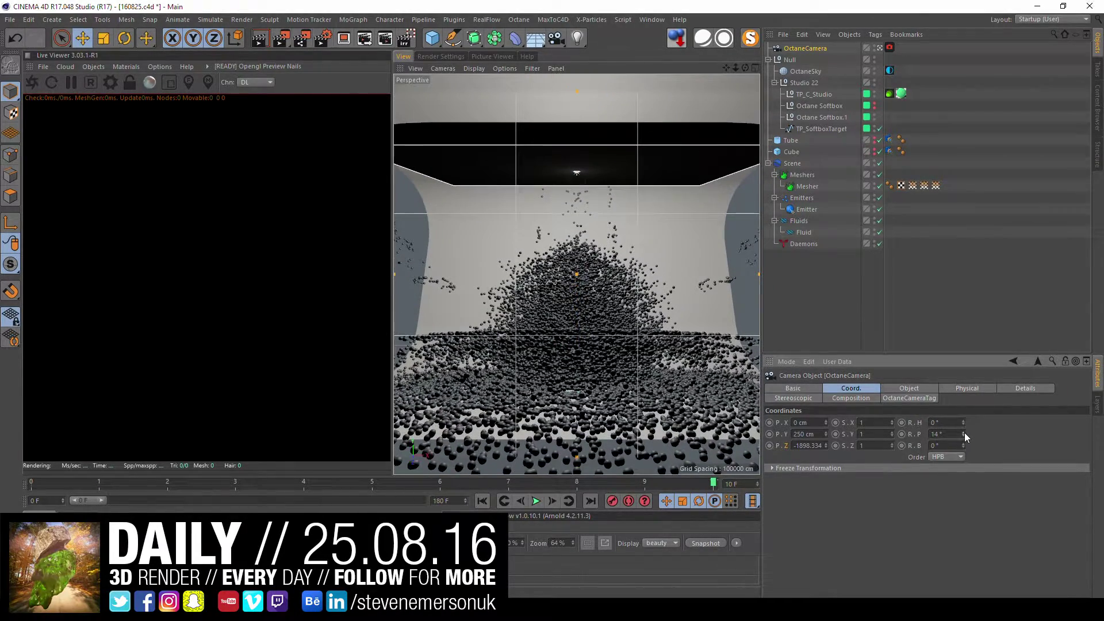
# Step: Finish the camera tilt, then resize TP_C_Studio to 6670 × 4330 × 2439 cm
pyautogui.moveTo(964, 433); pyautogui.dragTo(964, 432)
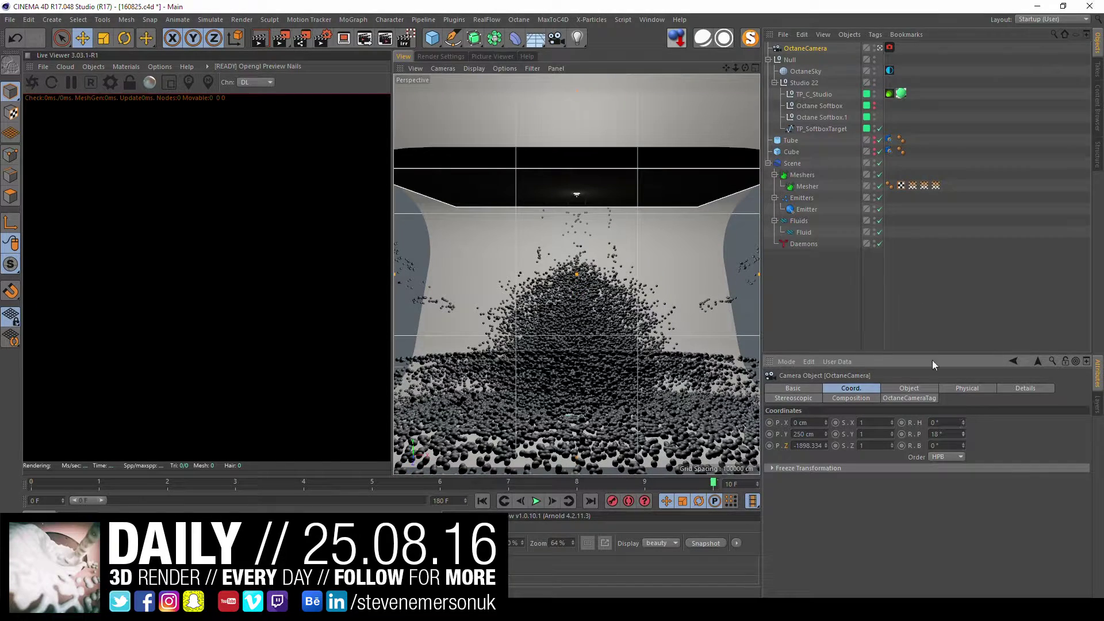
pyautogui.click(897, 276)
pyautogui.click(794, 60)
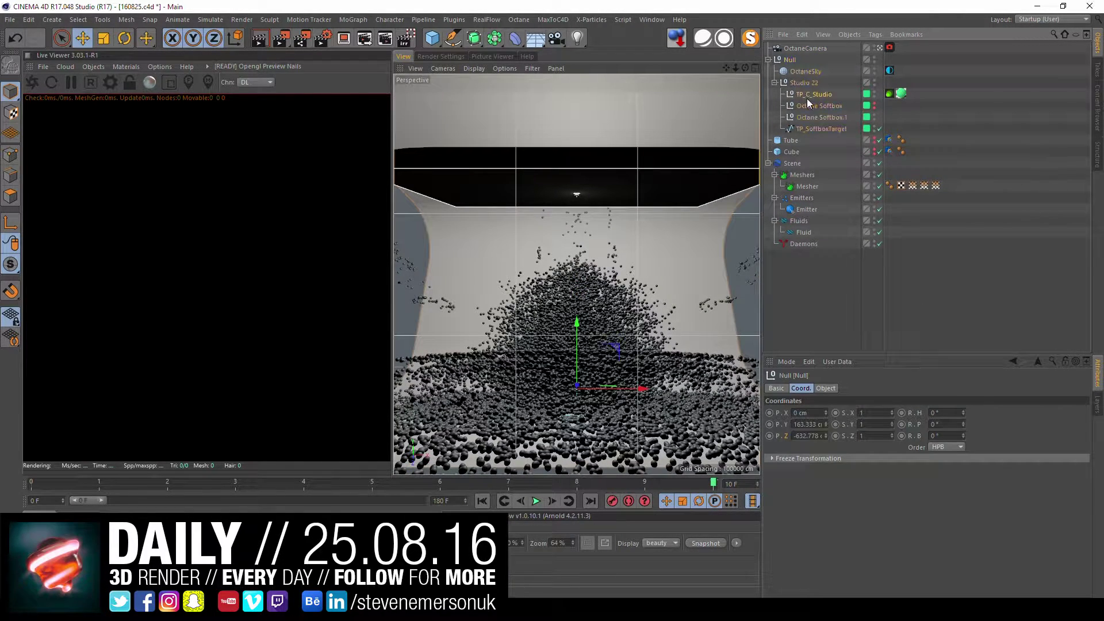
pyautogui.click(807, 95)
pyautogui.click(966, 388)
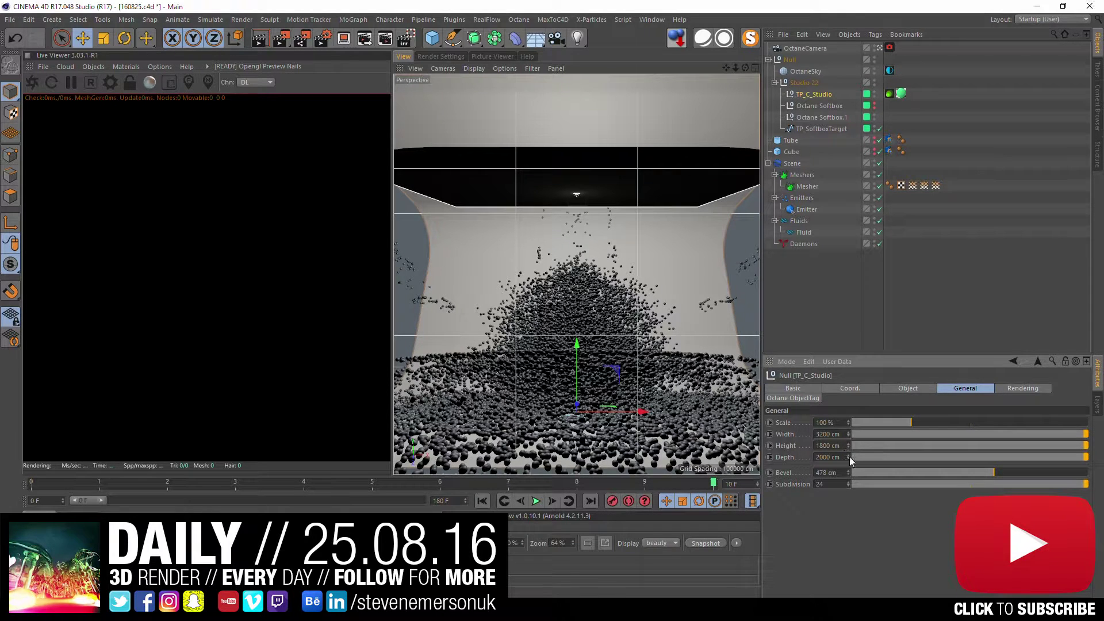
pyautogui.moveTo(848, 458); pyautogui.dragTo(848, 439)
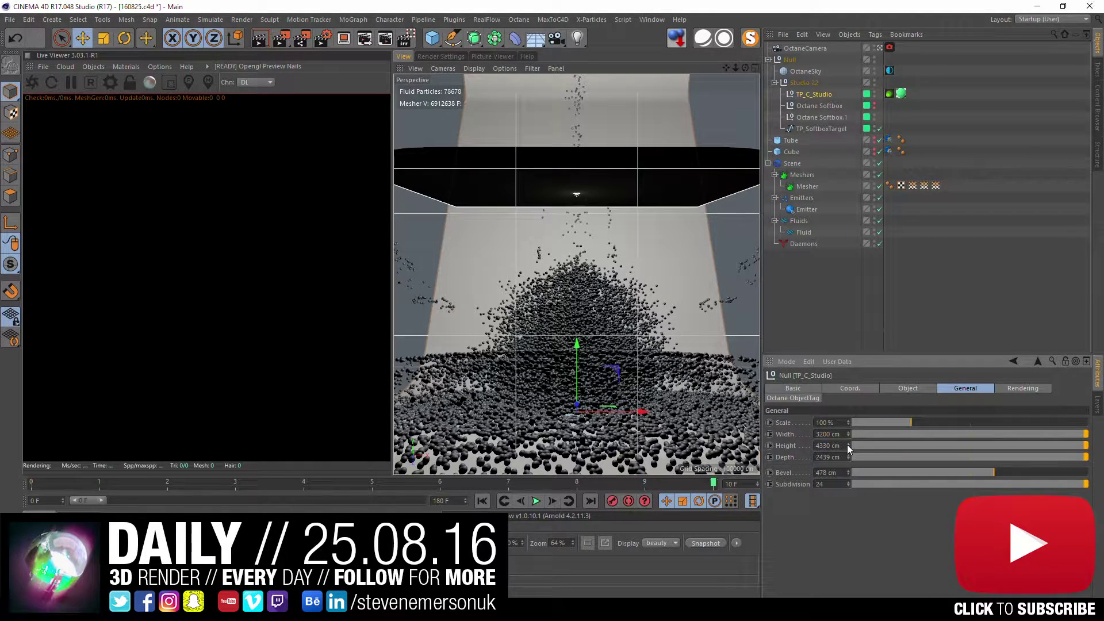
pyautogui.moveTo(848, 434); pyautogui.dragTo(848, 428)
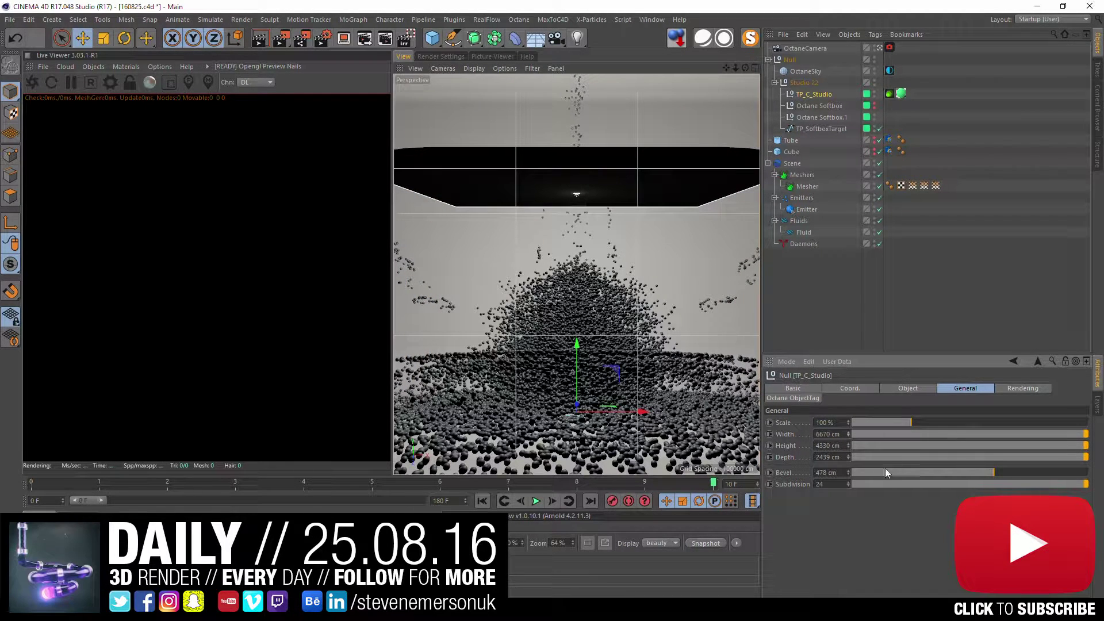
pyautogui.click(879, 48)
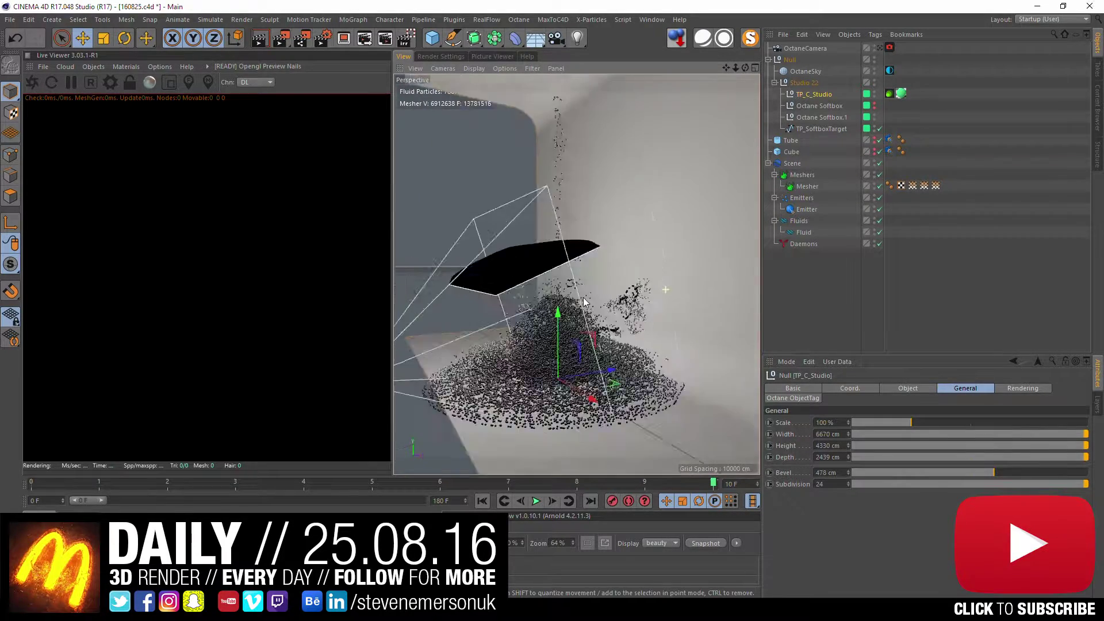
# Step: Move Octane Softbox.1 up and to the left, and unhide Octane Softbox
pyautogui.keyDown('alt'); pyautogui.moveTo(632, 287); pyautogui.dragTo(571, 301); pyautogui.keyUp('alt')
pyautogui.click(829, 117)
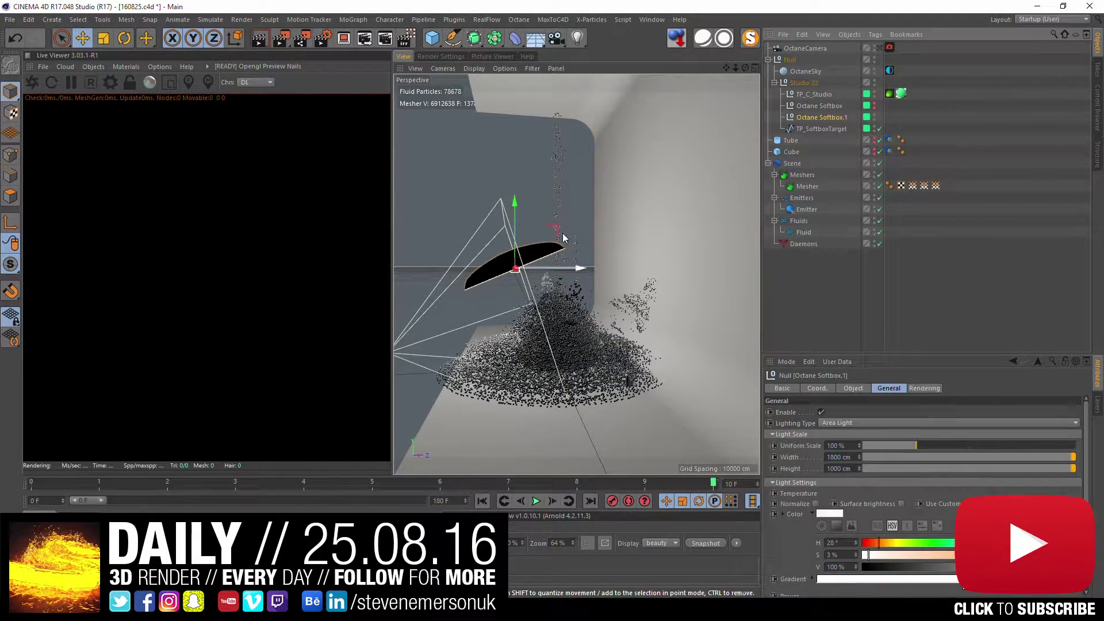
pyautogui.moveTo(542, 216); pyautogui.dragTo(440, 157)
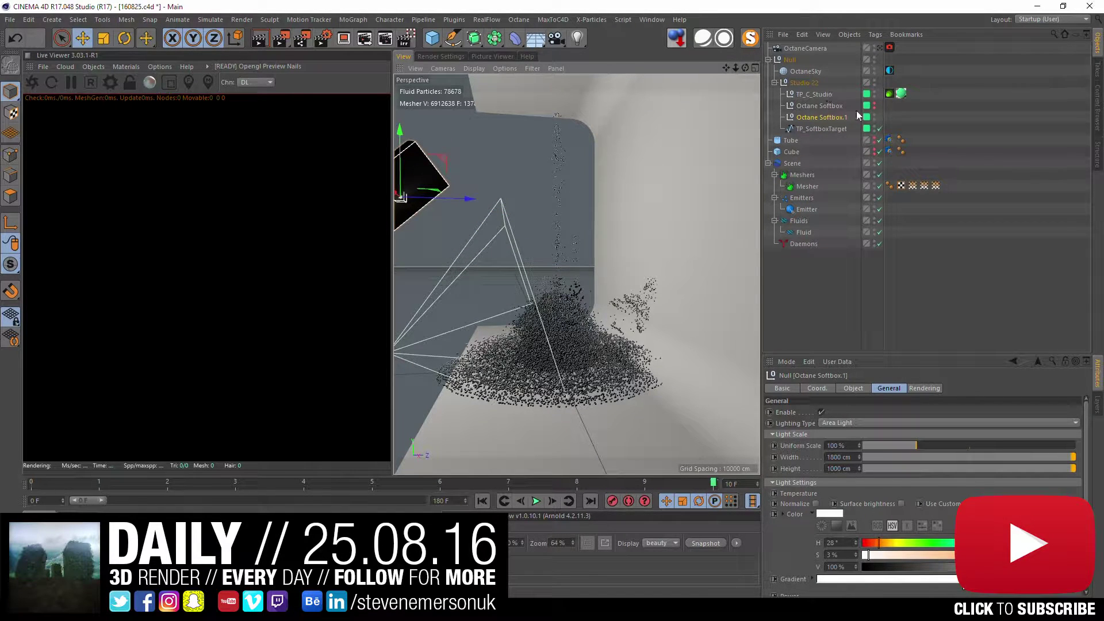
pyautogui.click(874, 104)
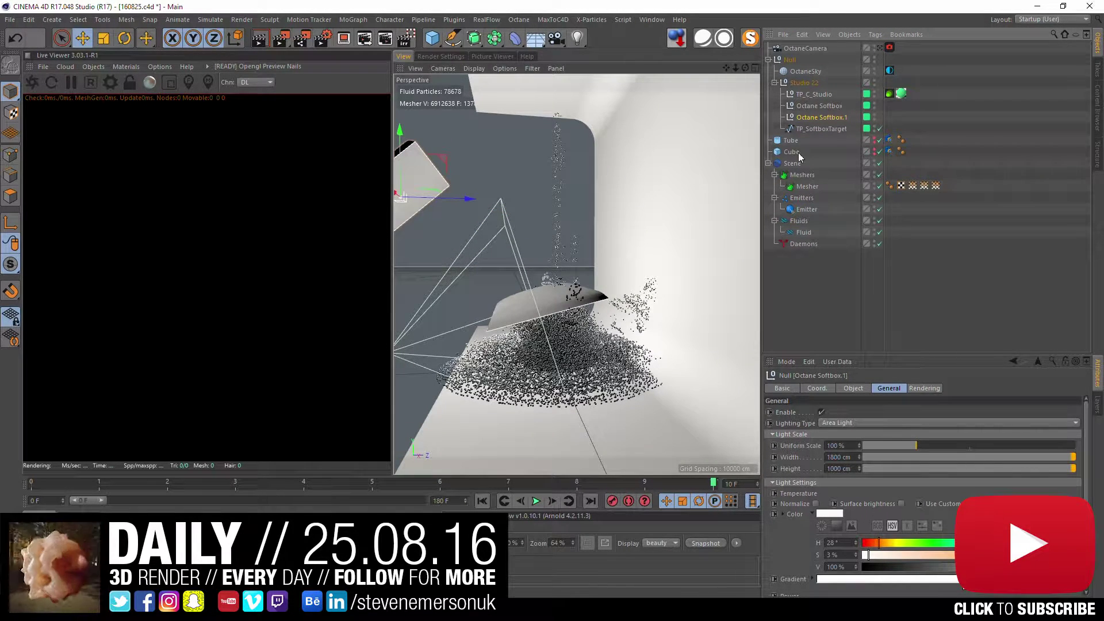
# Step: Make Octane Softbox 1200 cm tall and add a copy, Octane Softbox.2, to the right
pyautogui.click(829, 128)
pyautogui.click(825, 105)
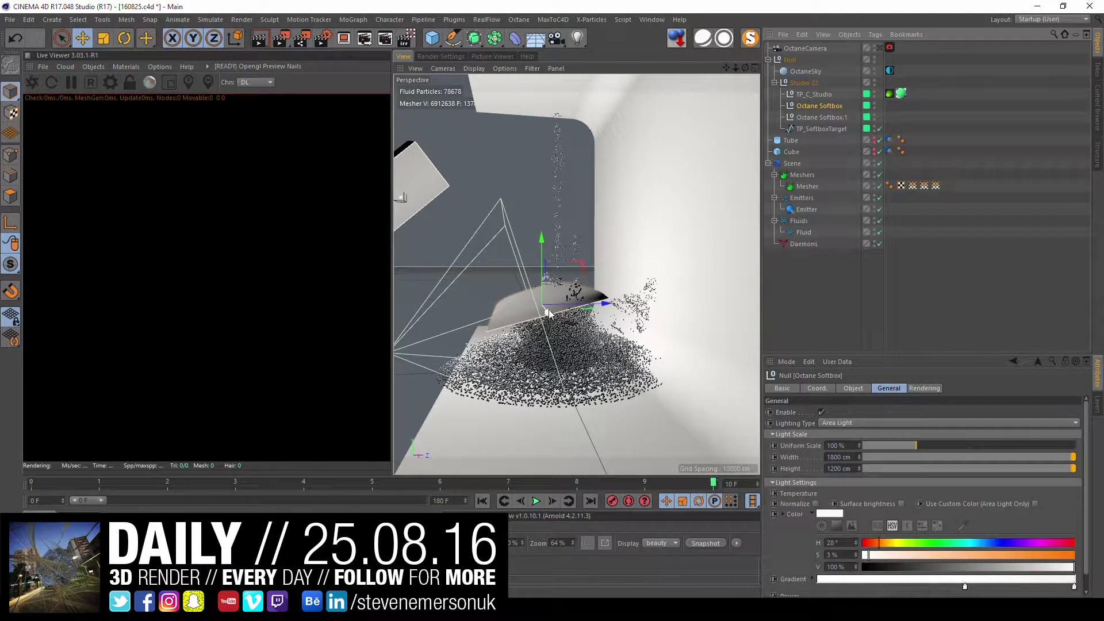
pyautogui.moveTo(548, 311)
pyautogui.mouseDown()
pyautogui.moveTo(498, 288)
pyautogui.moveTo(582, 307)
pyautogui.moveTo(459, 311)
pyautogui.mouseUp()
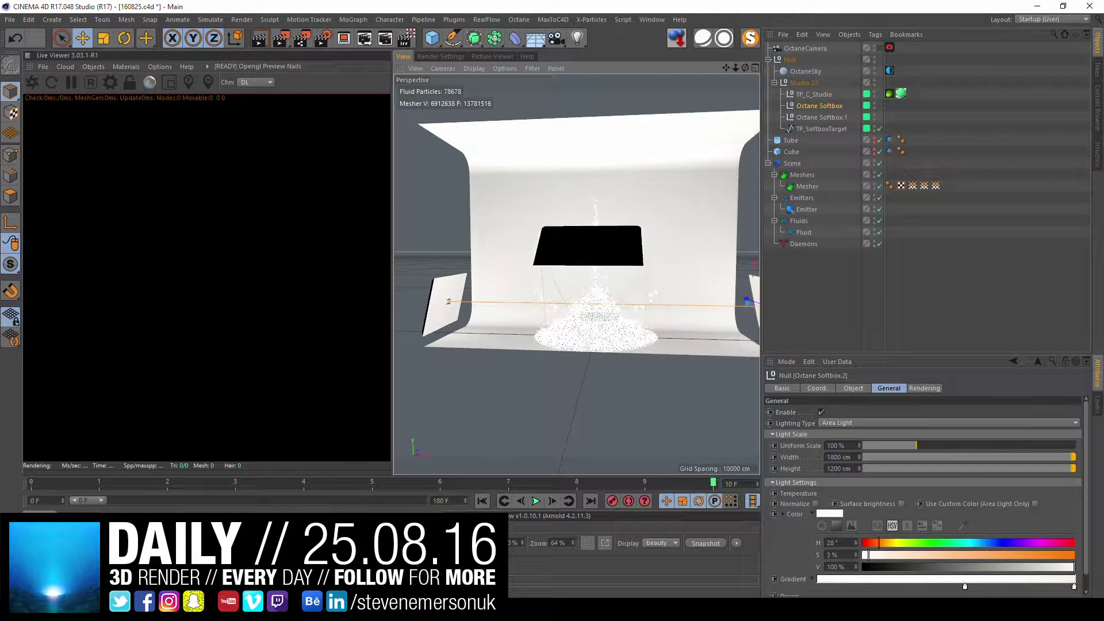
pyautogui.moveTo(503, 270)
pyautogui.keyDown('alt'); pyautogui.mouseDown()
pyautogui.moveTo(623, 283)
pyautogui.moveTo(685, 145)
pyautogui.moveTo(757, 147)
pyautogui.mouseUp(); pyautogui.keyUp('alt')
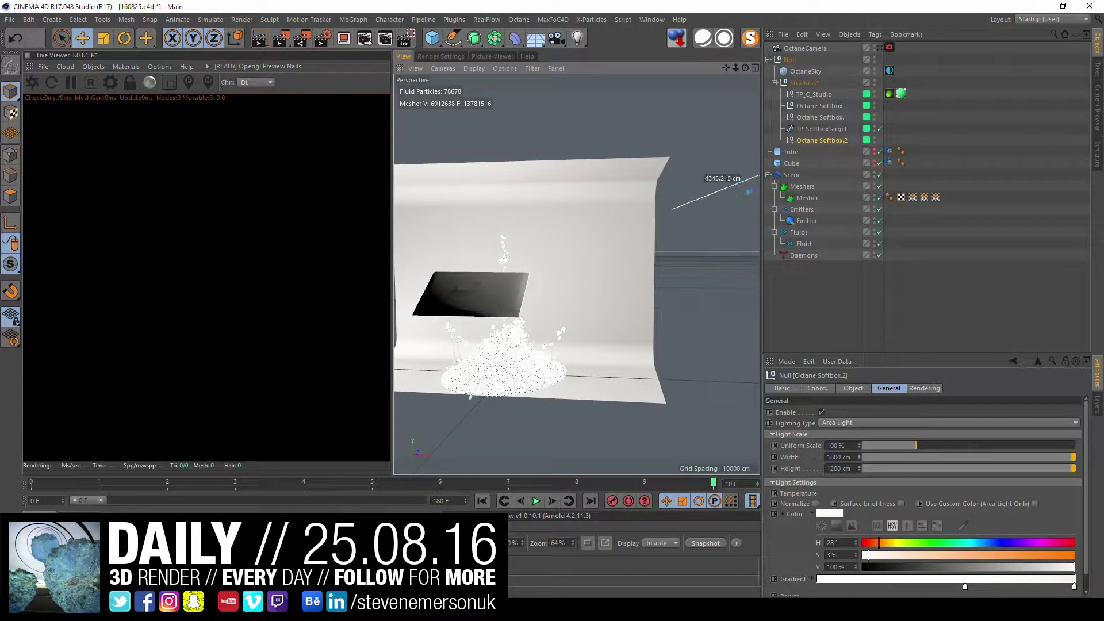
pyautogui.moveTo(757, 147); pyautogui.dragTo(807, 81)
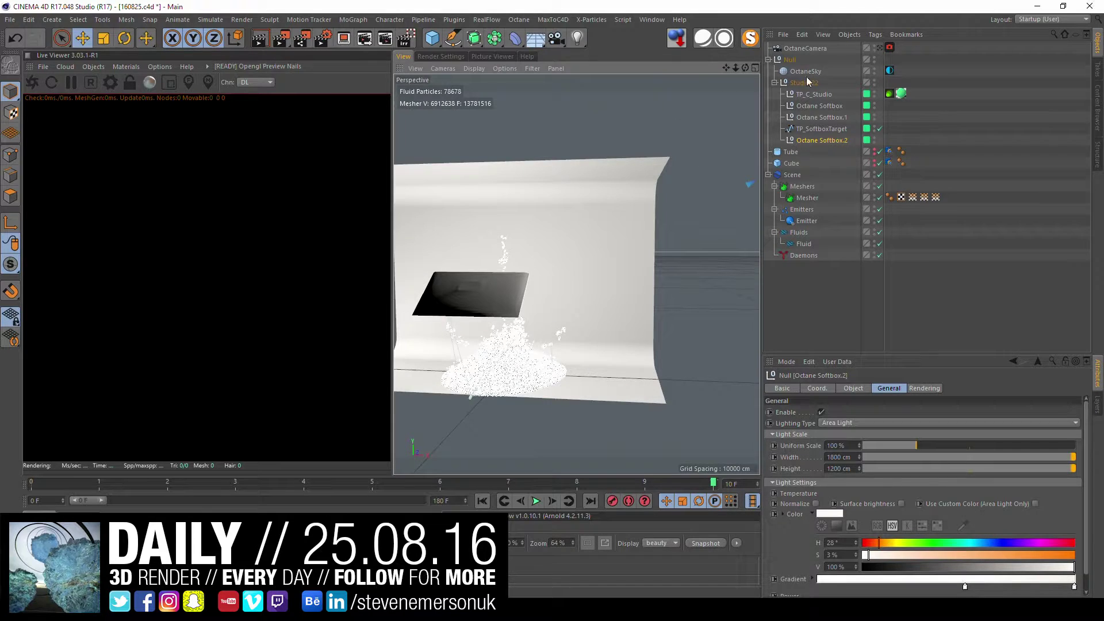
pyautogui.click(880, 48)
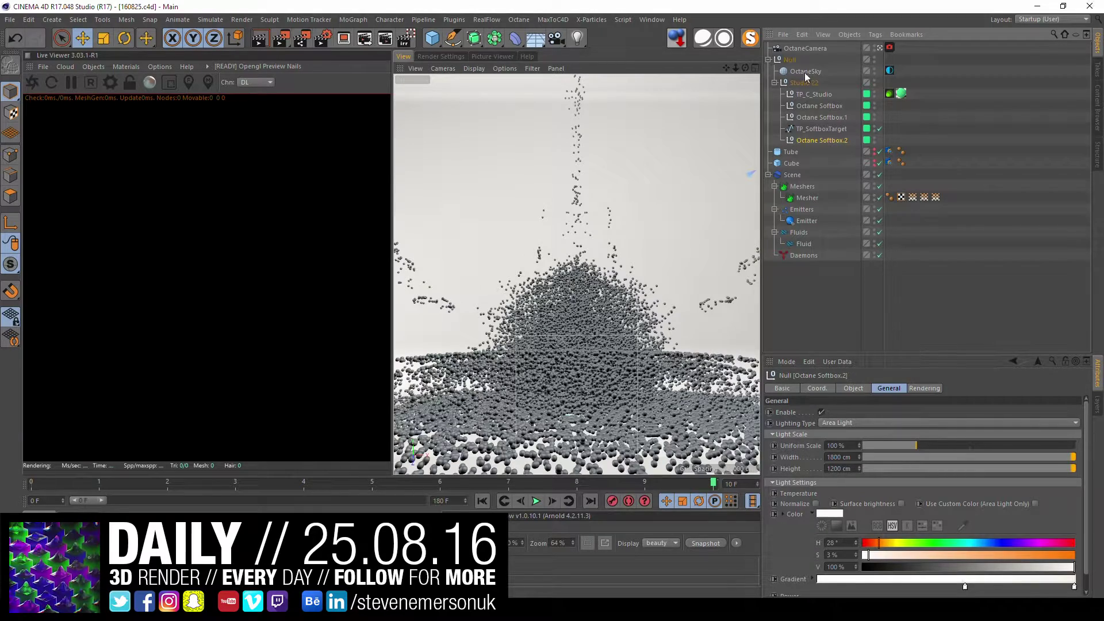
# Step: Drop OctaneCamera's P.Y to 205 cm and ease its R.P pitch to 15°
pyautogui.click(802, 48)
pyautogui.click(841, 390)
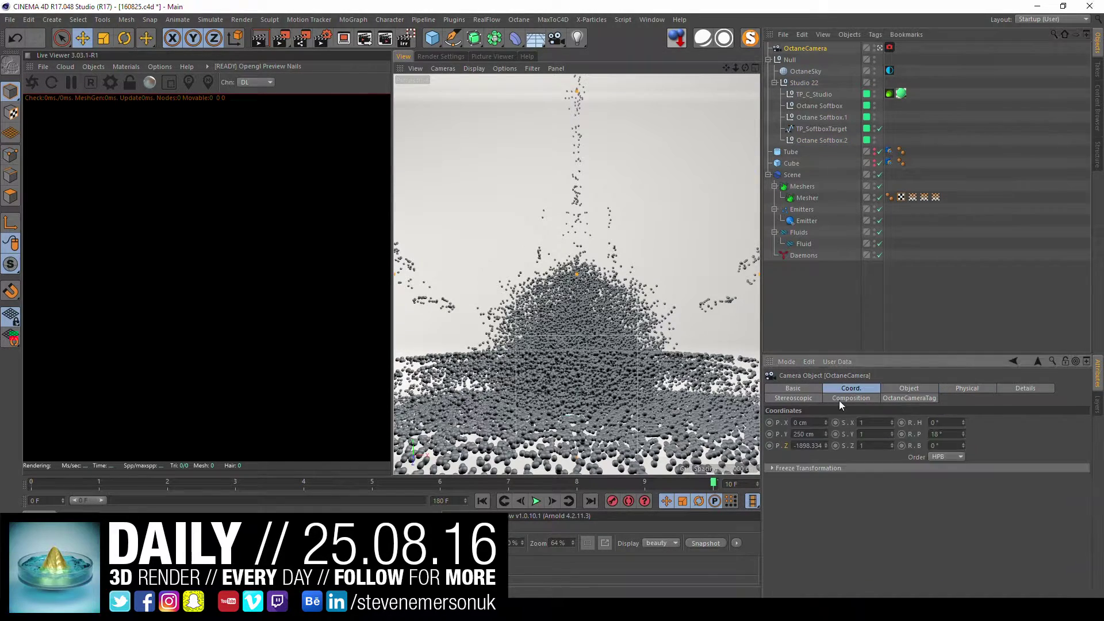
pyautogui.click(826, 436)
pyautogui.click(827, 436)
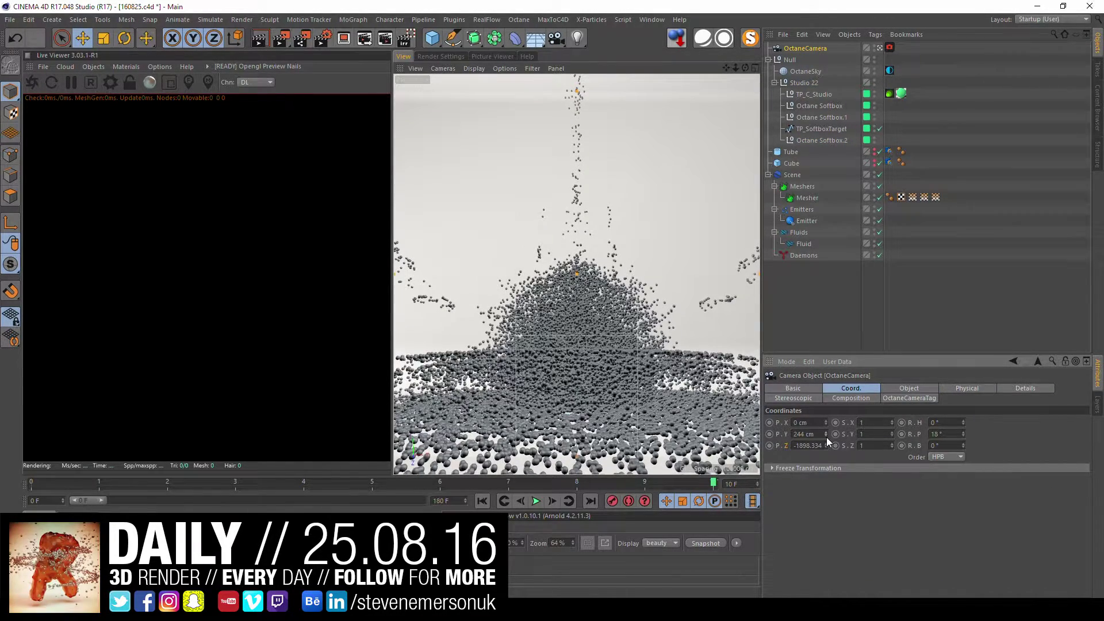
pyautogui.click(826, 437)
pyautogui.click(826, 437)
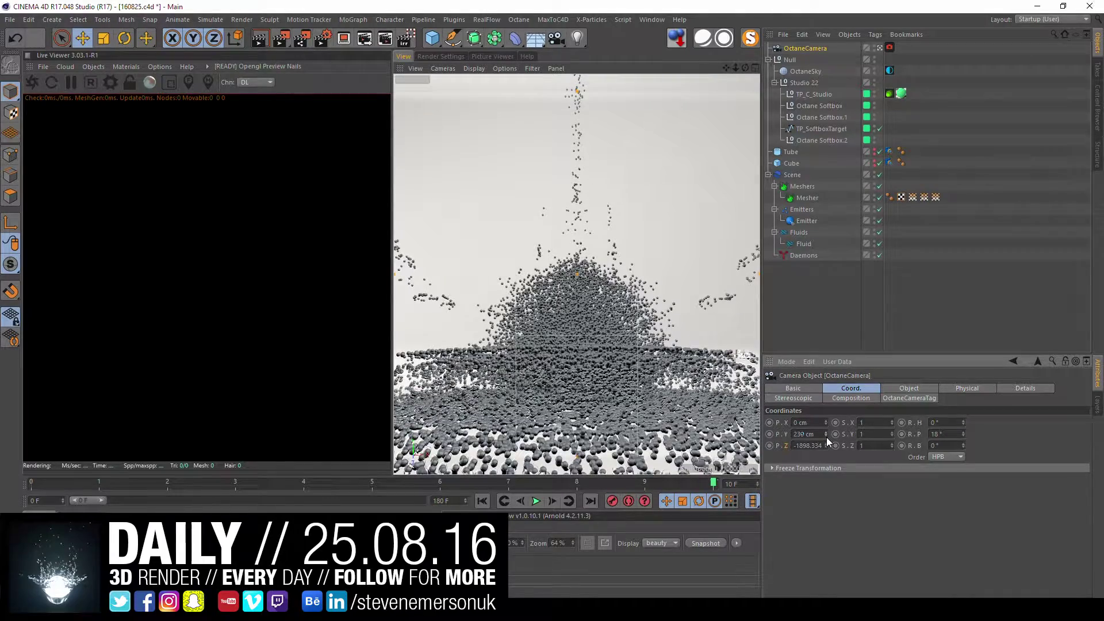
pyautogui.click(824, 435)
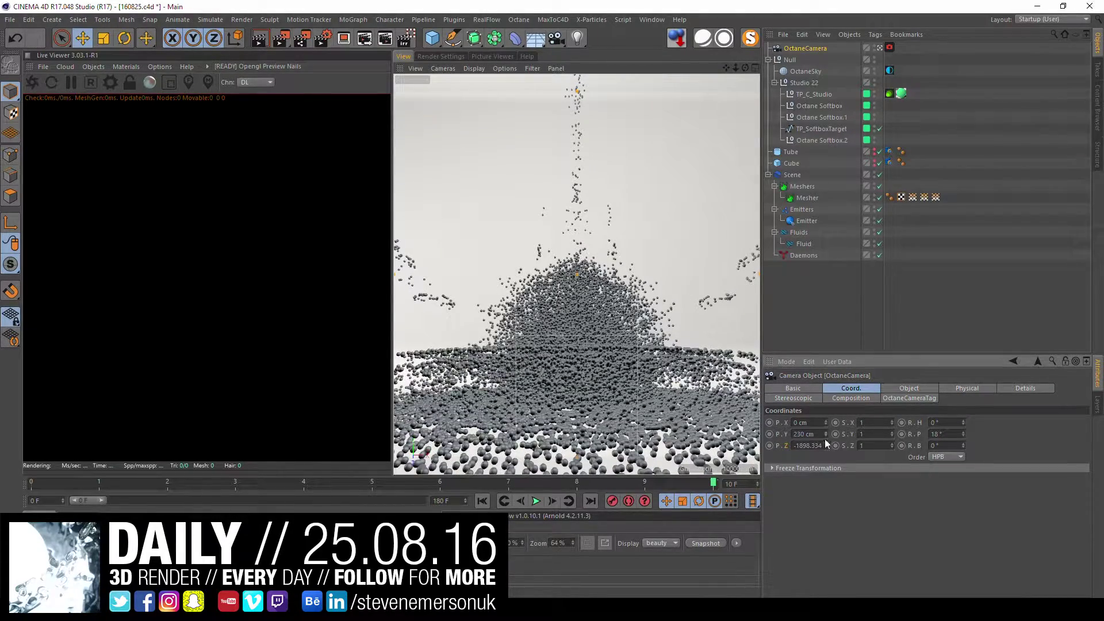
pyautogui.moveTo(825, 440)
pyautogui.mouseDown()
pyautogui.moveTo(825, 462)
pyautogui.moveTo(824, 432)
pyautogui.mouseUp()
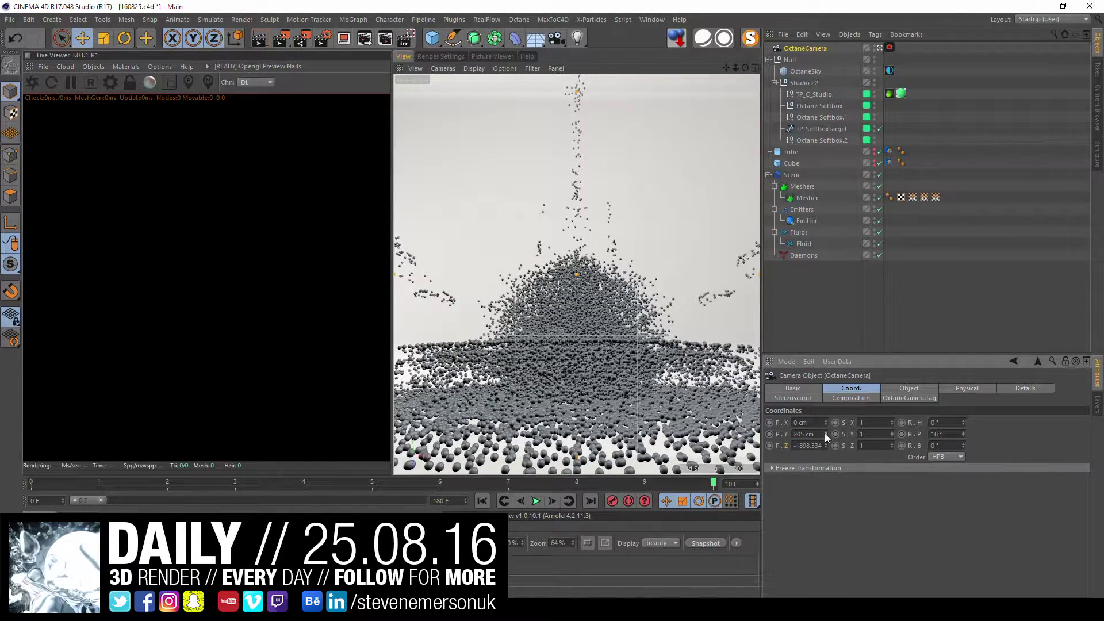
pyautogui.click(963, 430)
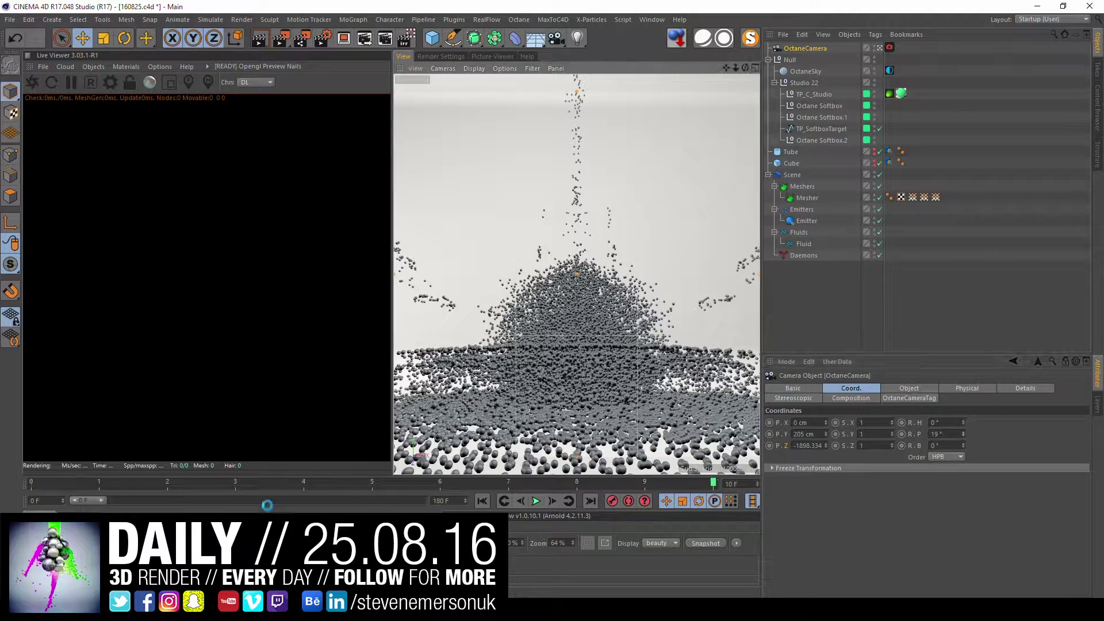
# Step: Make the Octane material's diffuse colour white by setting saturation to 0
pyautogui.click(229, 552)
pyautogui.doubleClick(230, 552)
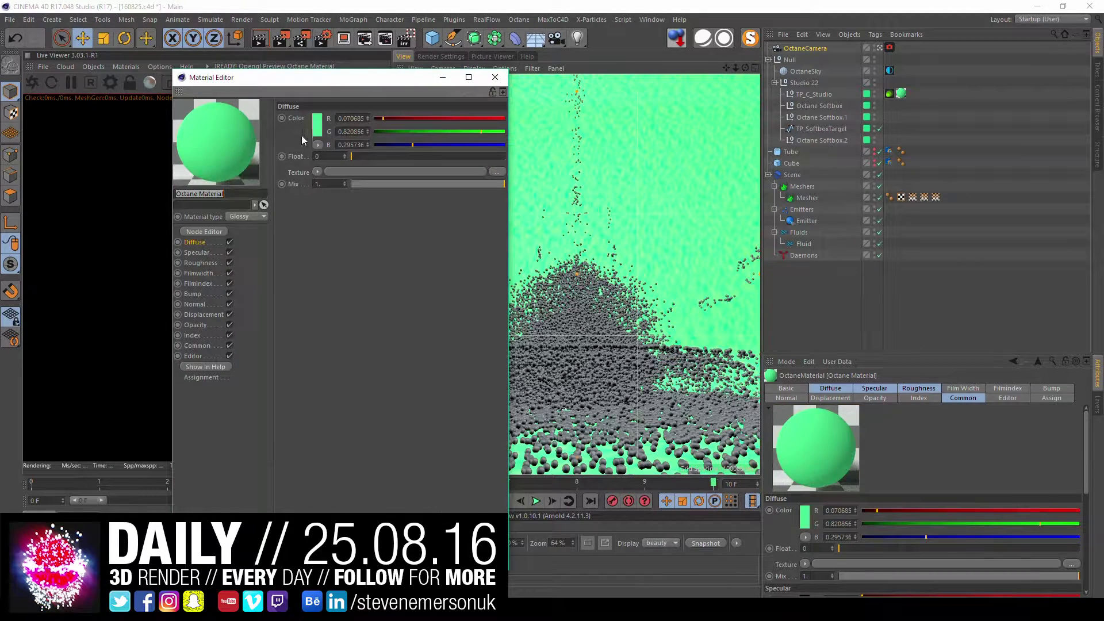
pyautogui.click(305, 141)
pyautogui.moveTo(308, 141); pyautogui.dragTo(289, 139)
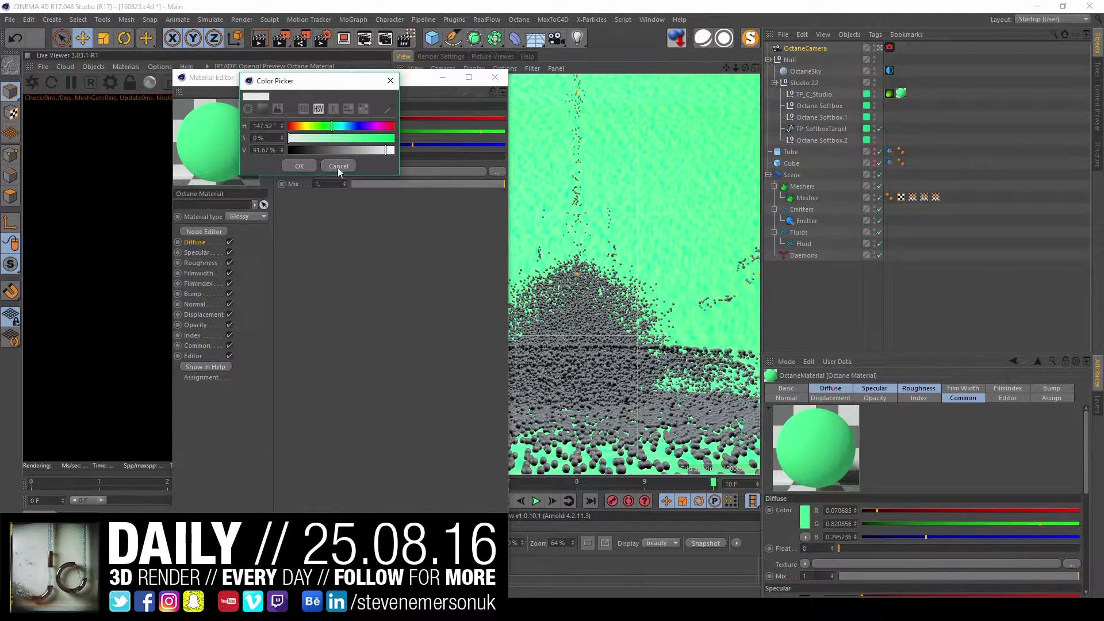
pyautogui.click(302, 166)
pyautogui.click(495, 77)
# Step: Load the Jello and Frosted Glass presets from Materials > Translucent into the scene
pyautogui.click(650, 20)
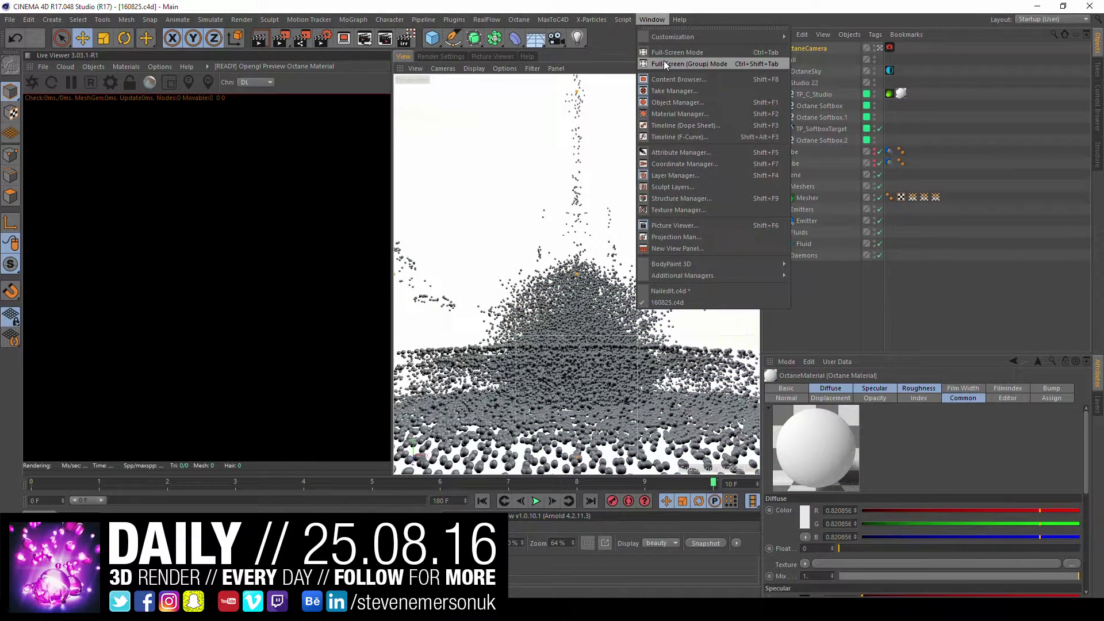
pyautogui.click(669, 79)
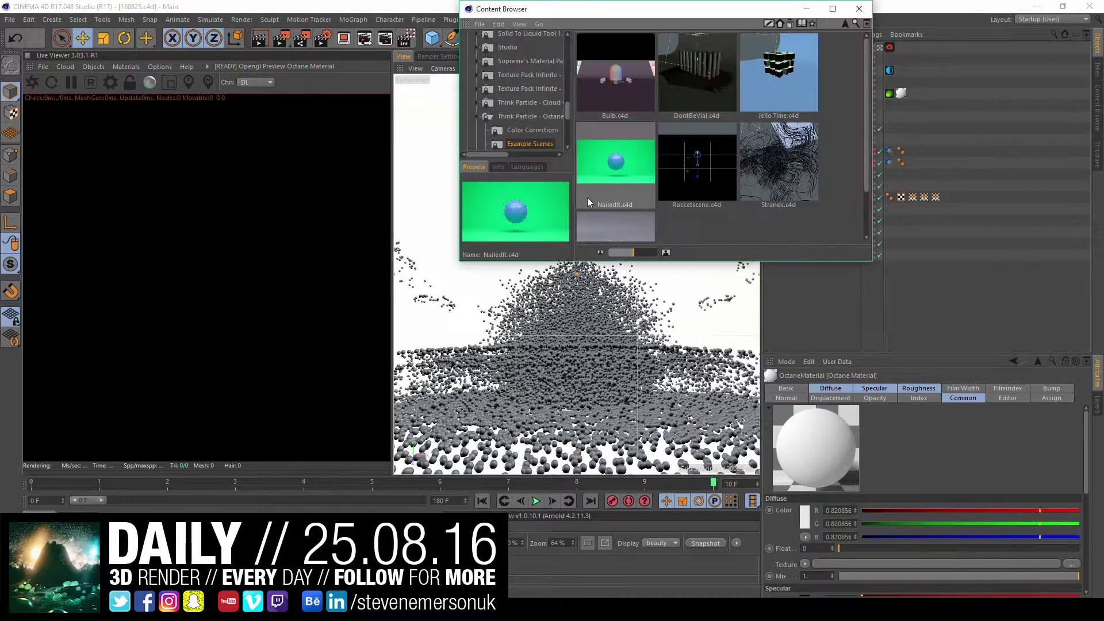
pyautogui.scroll(-5, 520, 117)
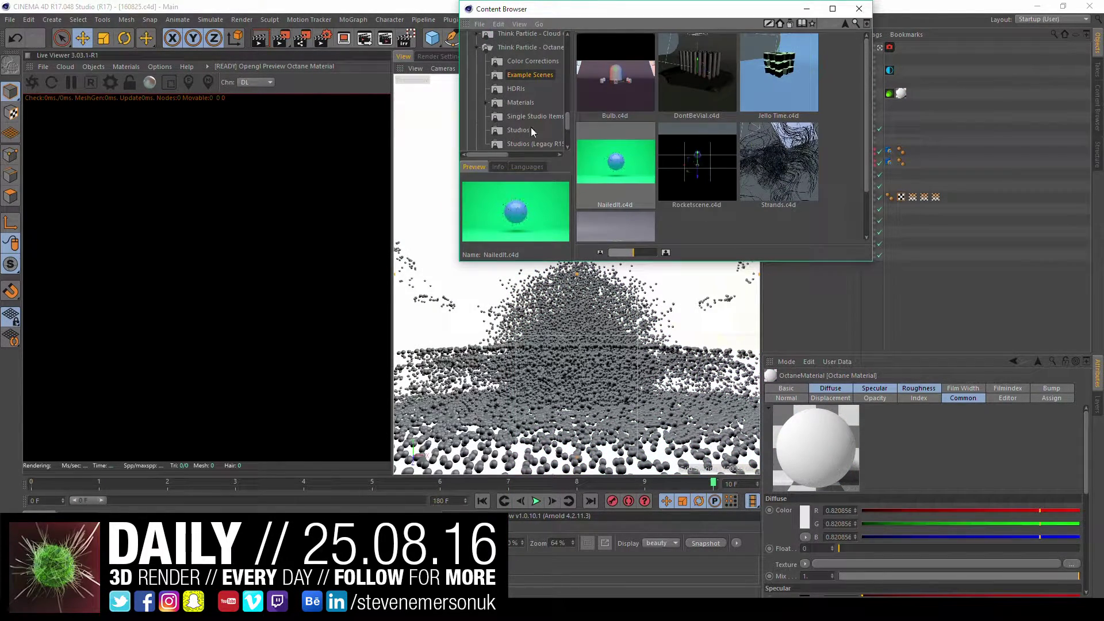
pyautogui.click(520, 103)
pyautogui.doubleClick(679, 157)
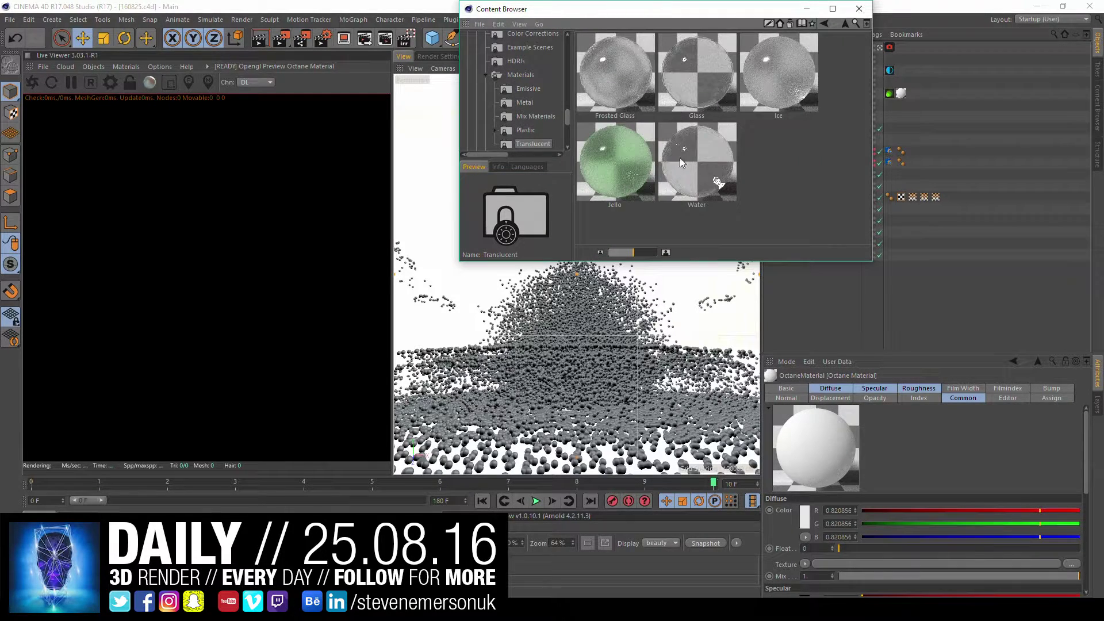
pyautogui.moveTo(615, 161); pyautogui.dragTo(334, 479)
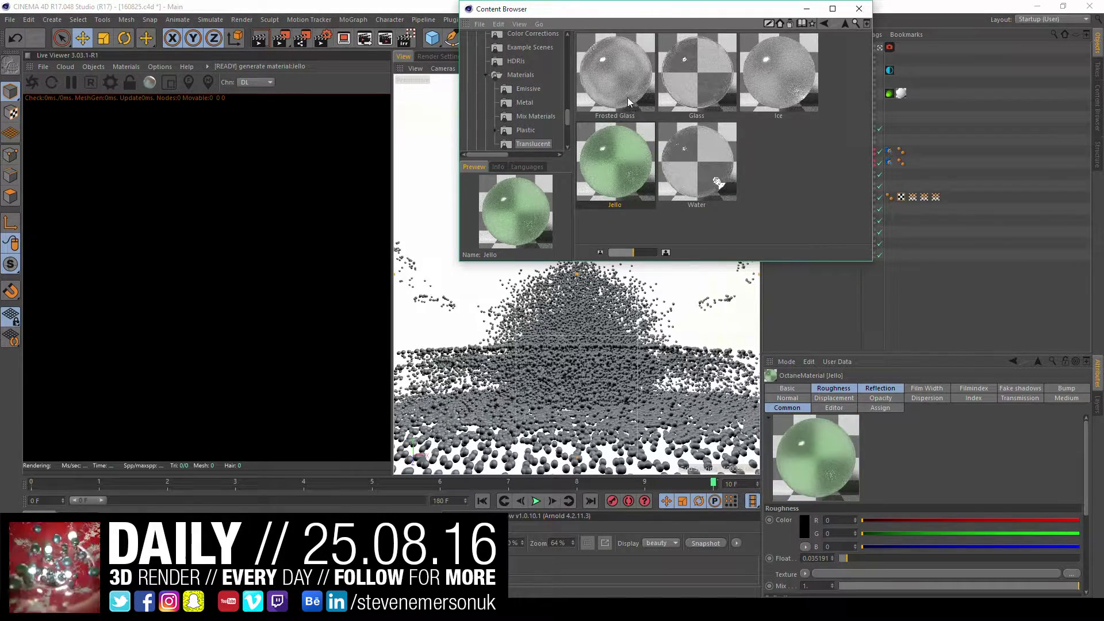
pyautogui.moveTo(615, 75)
pyautogui.mouseDown()
pyautogui.moveTo(504, 249)
pyautogui.moveTo(738, 134)
pyautogui.mouseUp()
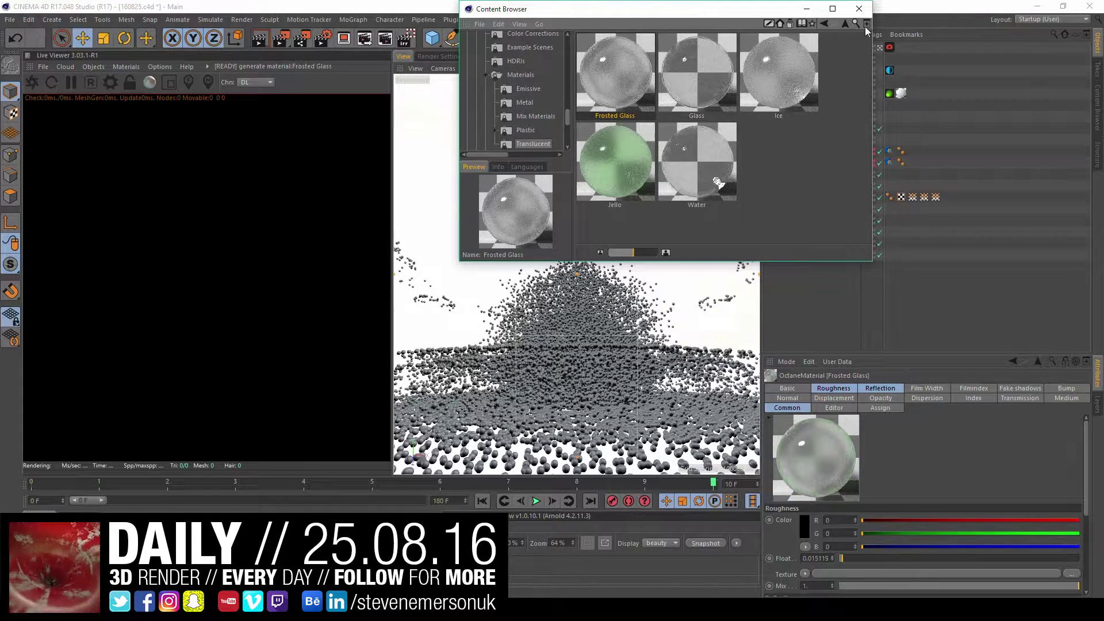
pyautogui.click(859, 8)
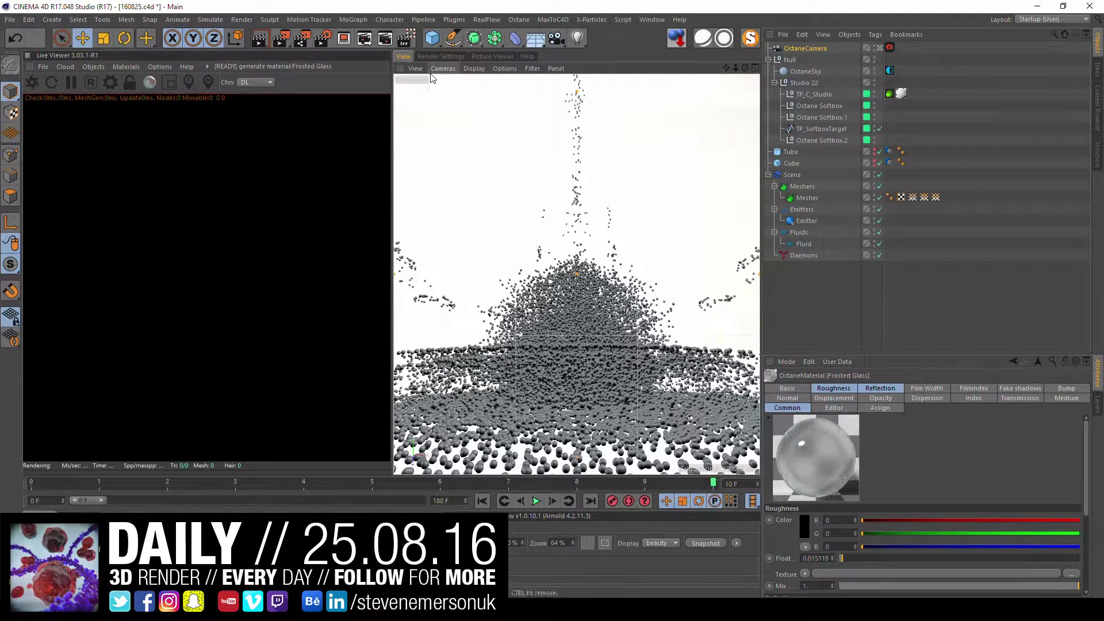
# Step: Duplicate the Tube as Tube.1 and move it above the splash
pyautogui.click(791, 152)
pyautogui.keyDown('ctrl'); pyautogui.moveTo(790, 153); pyautogui.dragTo(800, 164); pyautogui.keyUp('ctrl')
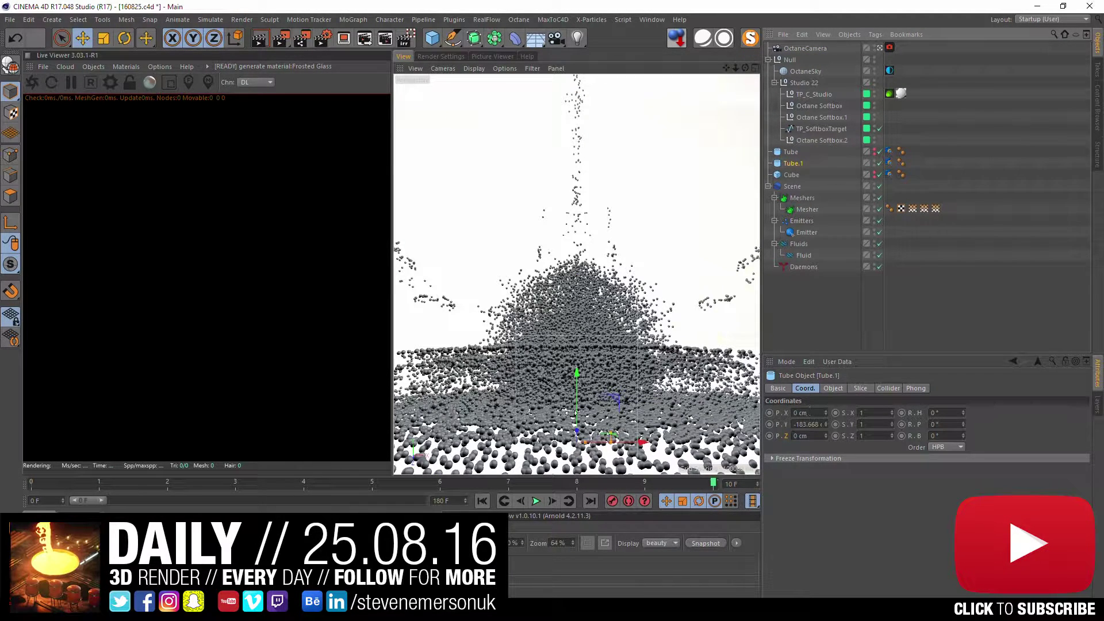
pyautogui.moveTo(578, 373)
pyautogui.mouseDown()
pyautogui.moveTo(619, 150)
pyautogui.moveTo(680, 178)
pyautogui.mouseUp()
# Step: Set Tube.1's inner radius to 168 cm and add an 8 cm fillet
pyautogui.click(834, 389)
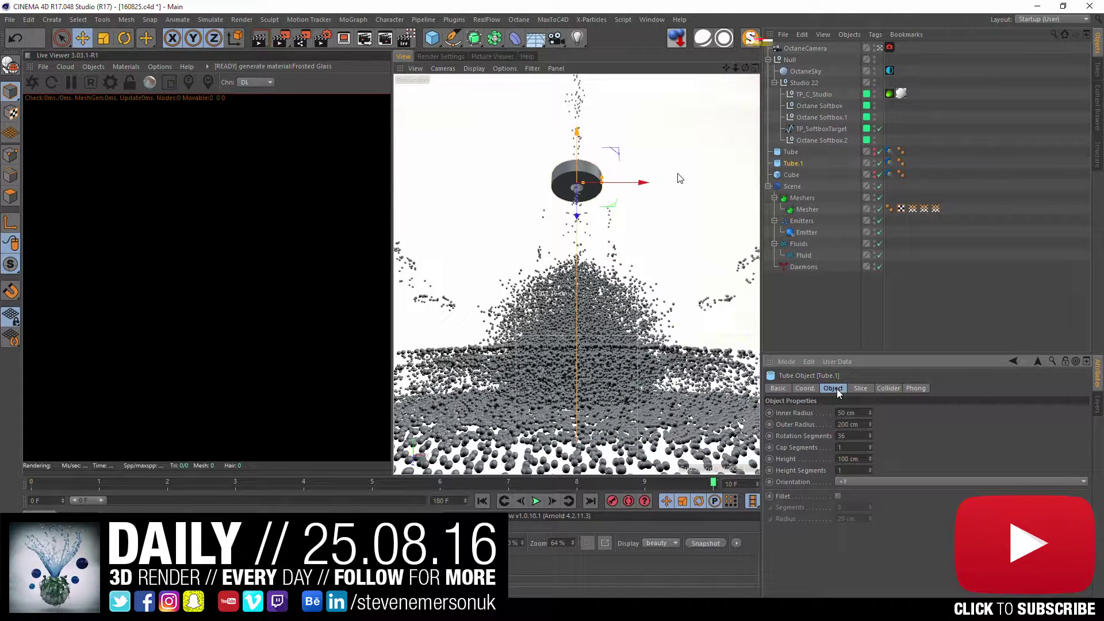
pyautogui.click(870, 414)
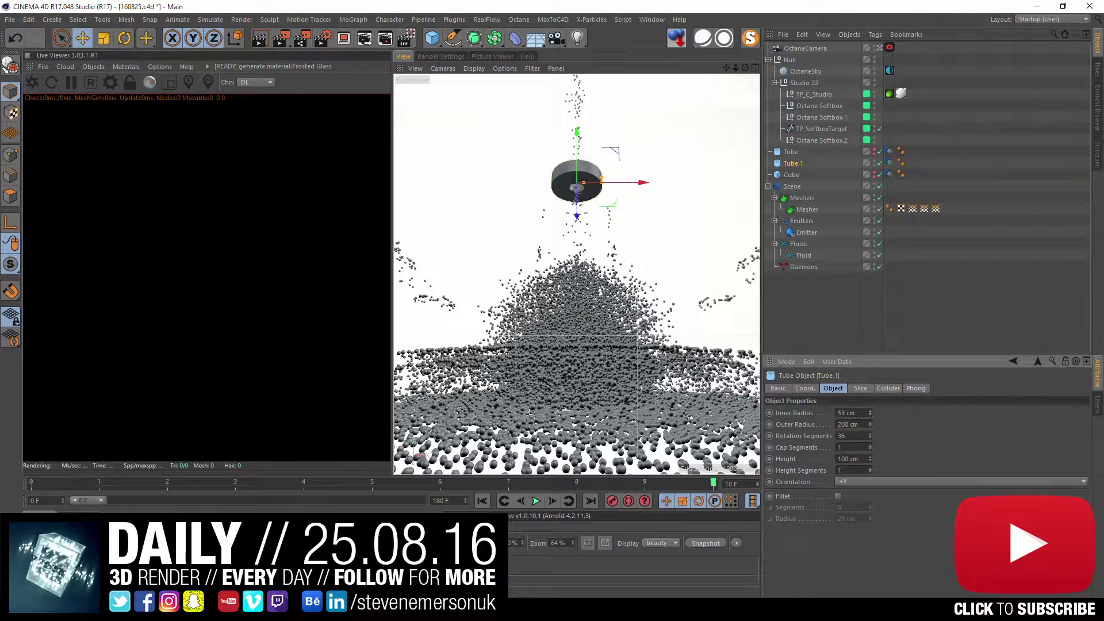
pyautogui.moveTo(870, 412)
pyautogui.mouseDown()
pyautogui.moveTo(870, 397)
pyautogui.moveTo(871, 409)
pyautogui.mouseUp()
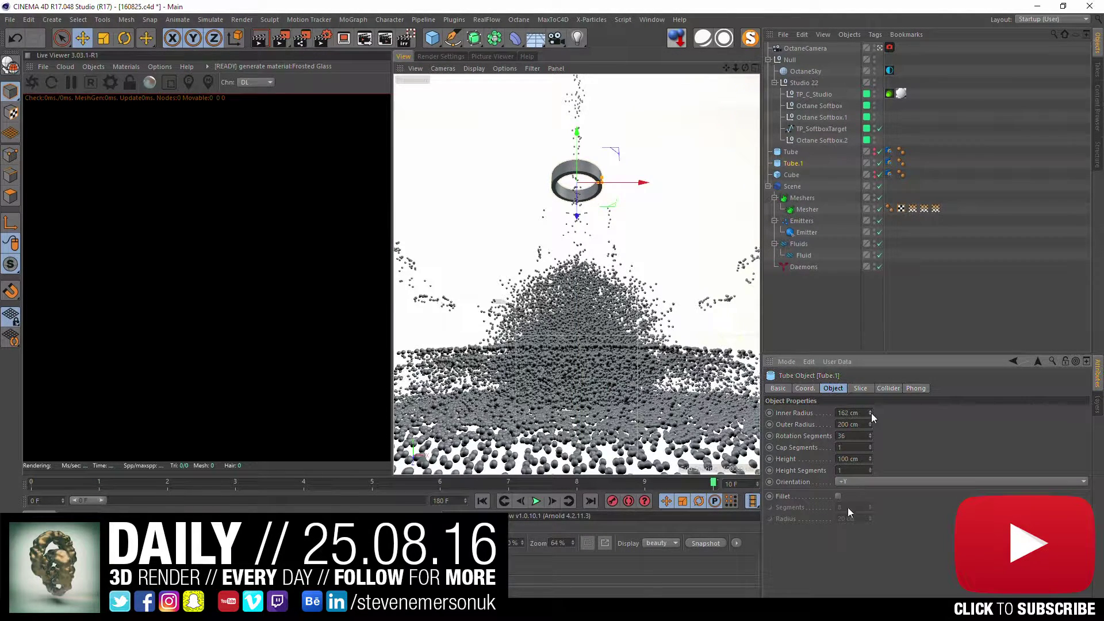
pyautogui.click(838, 495)
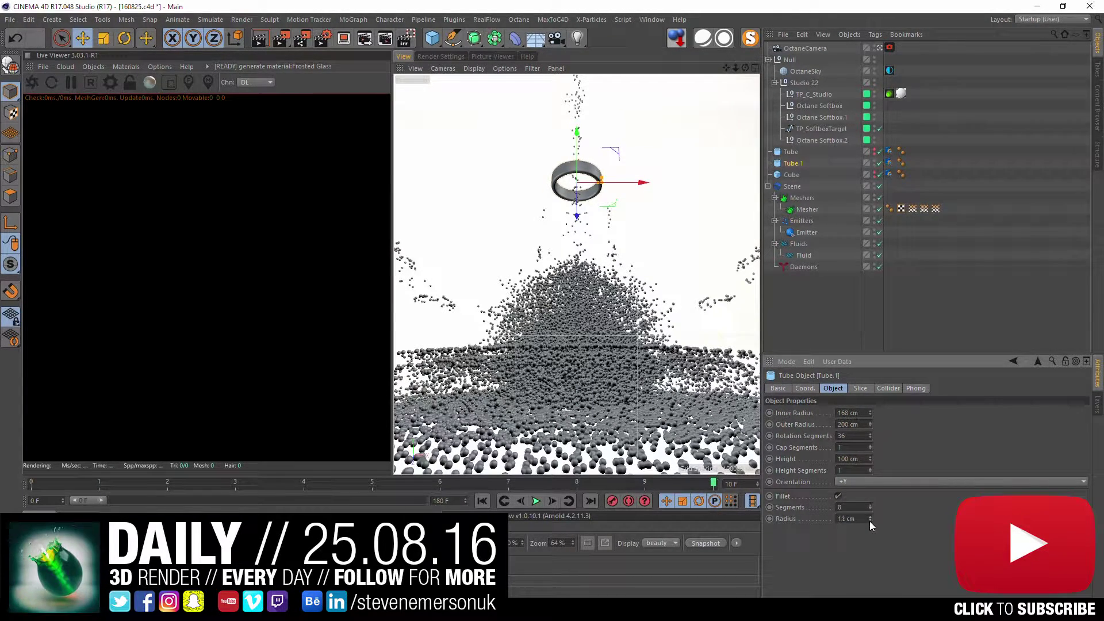
pyautogui.moveTo(869, 521); pyautogui.dragTo(869, 523)
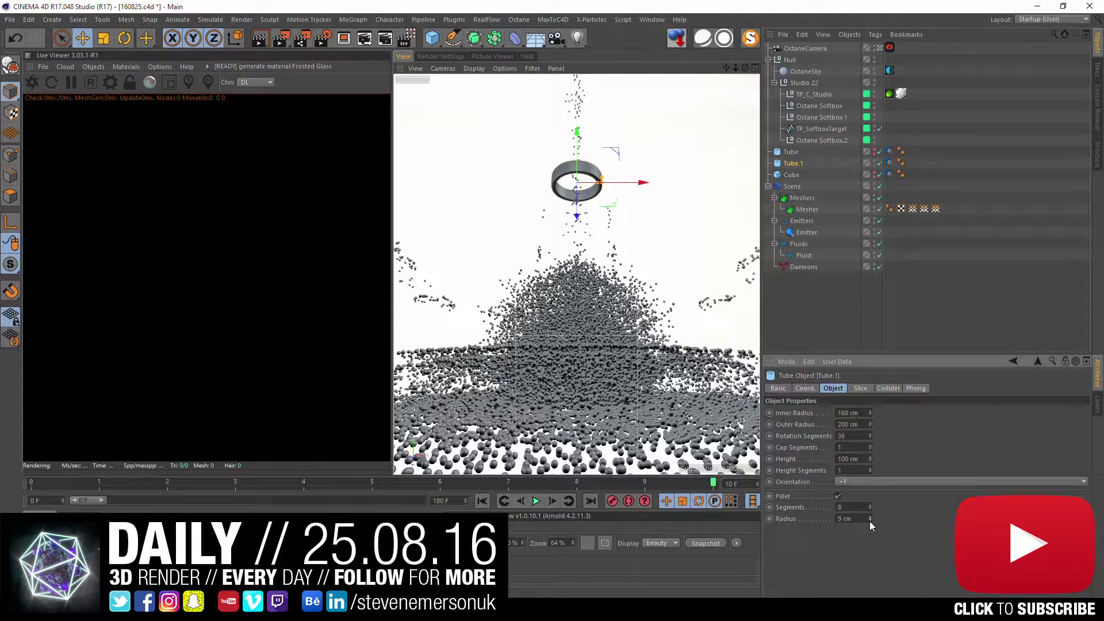
pyautogui.keyDown('ctrl'); pyautogui.moveTo(576, 138); pyautogui.dragTo(586, 86); pyautogui.keyUp('ctrl')
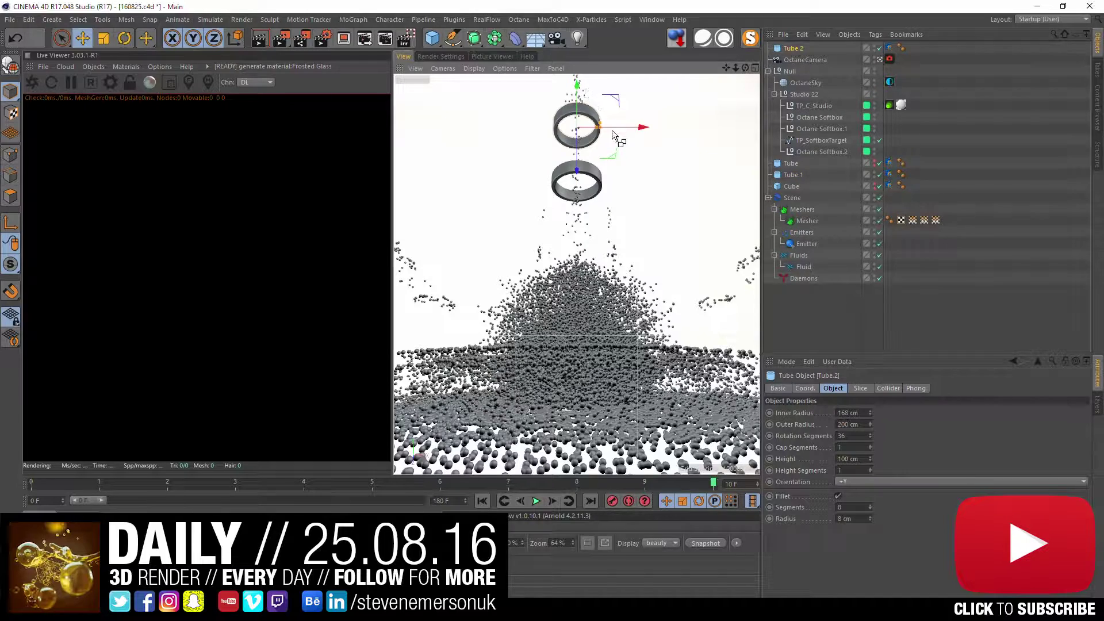
pyautogui.hotkey('ctrl', 'z')
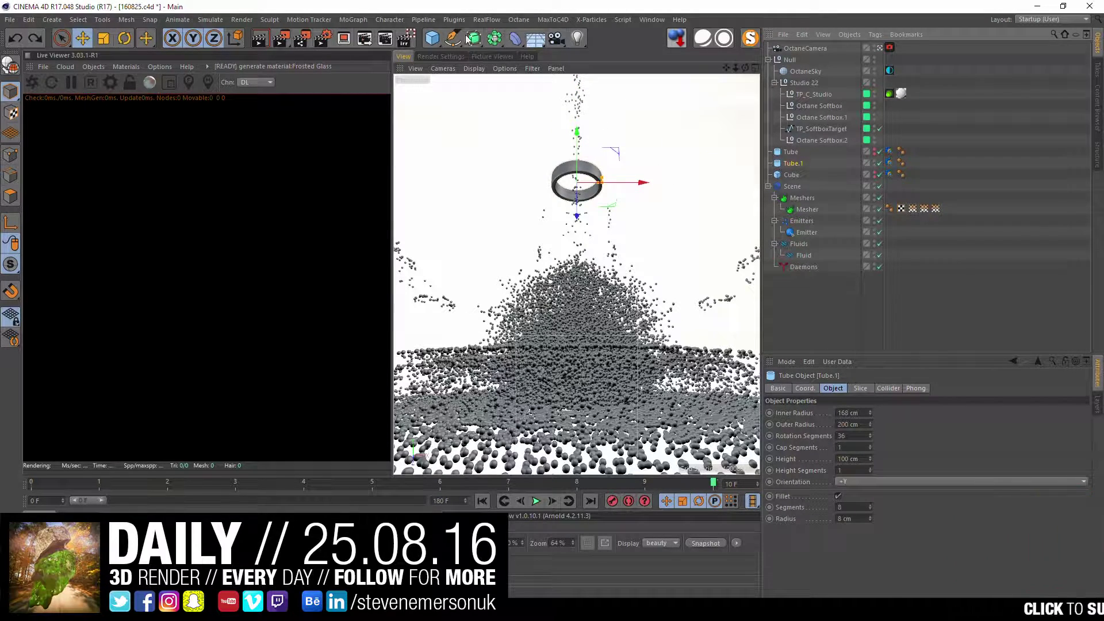
# Step: Put Tube.1 inside a Linear Cloner and spread the rings vertically
pyautogui.click(352, 22)
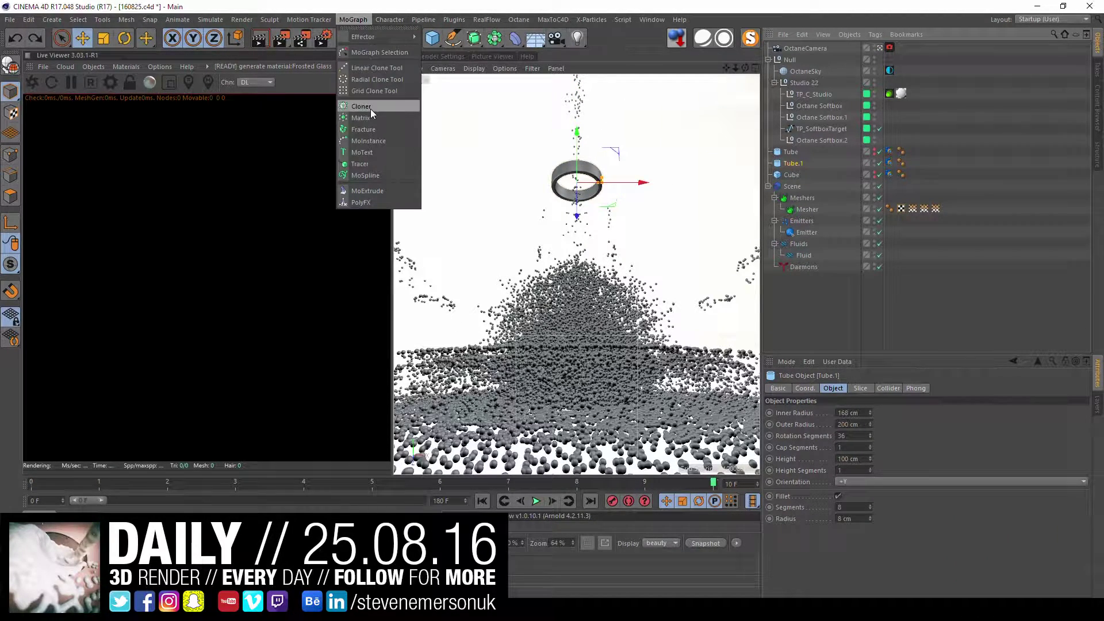
pyautogui.keyDown('alt'); pyautogui.click(371, 108); pyautogui.keyUp('alt')
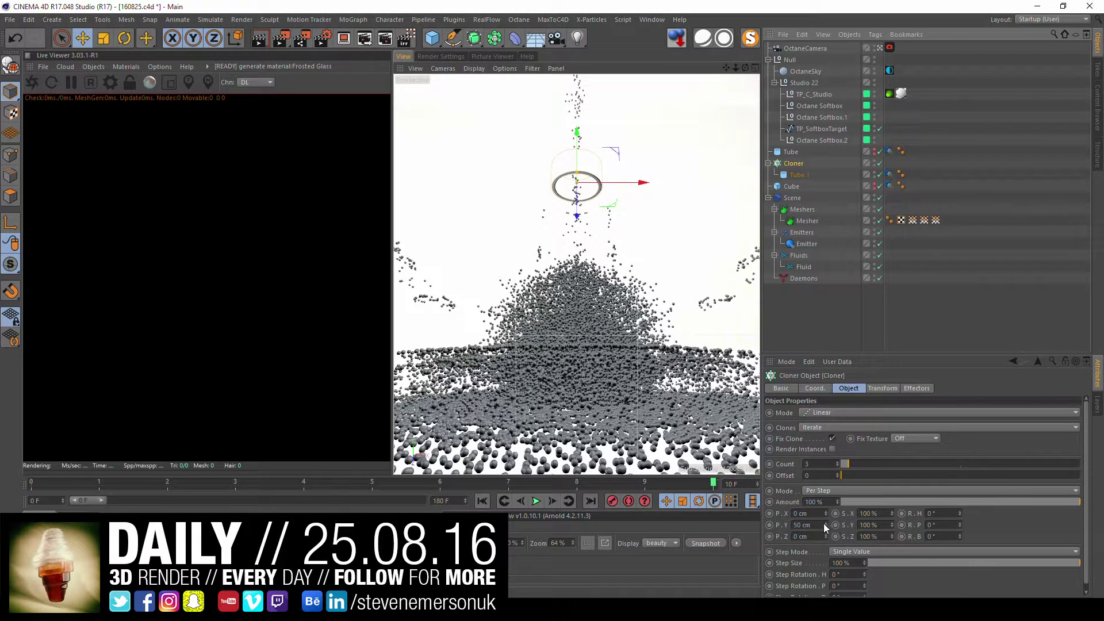
pyautogui.moveTo(827, 525); pyautogui.dragTo(827, 488)
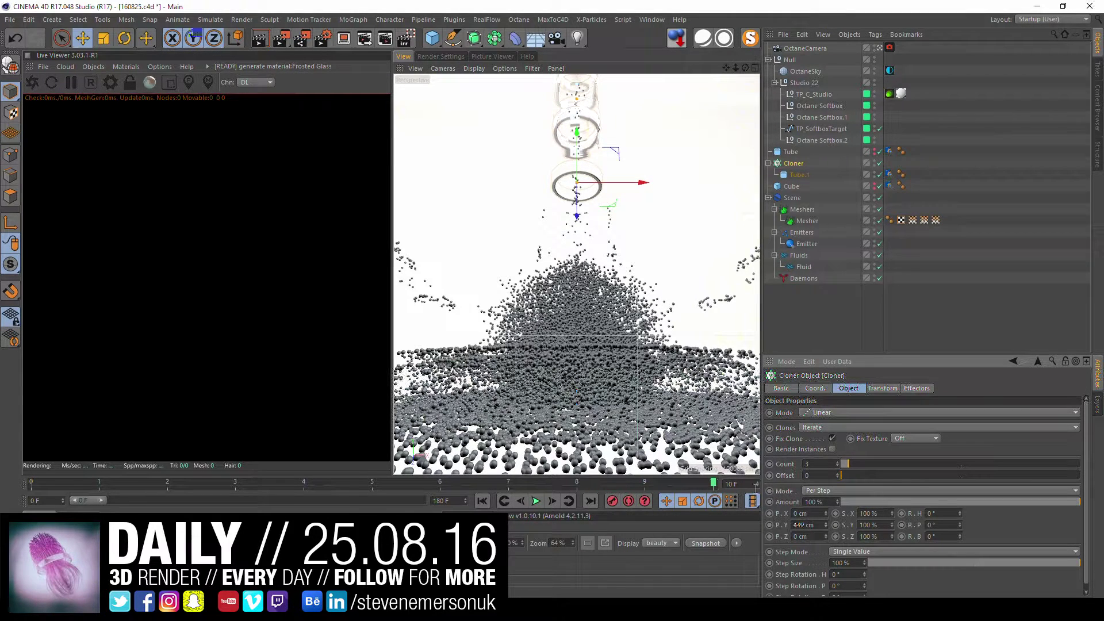
pyautogui.moveTo(599, 200); pyautogui.dragTo(594, 209)
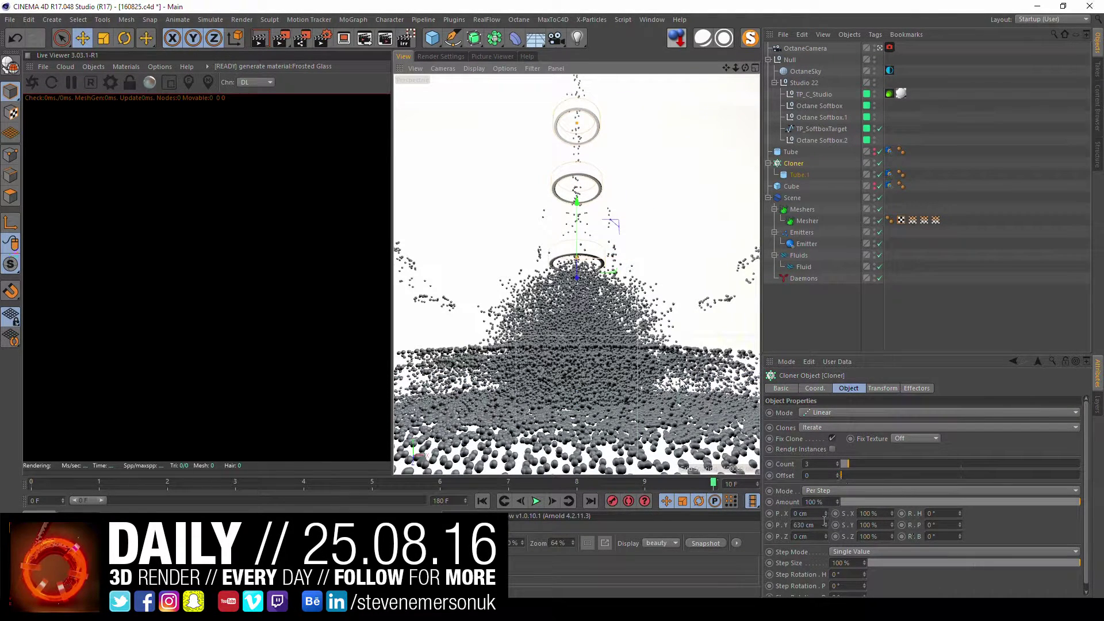
pyautogui.moveTo(825, 524); pyautogui.dragTo(814, 516)
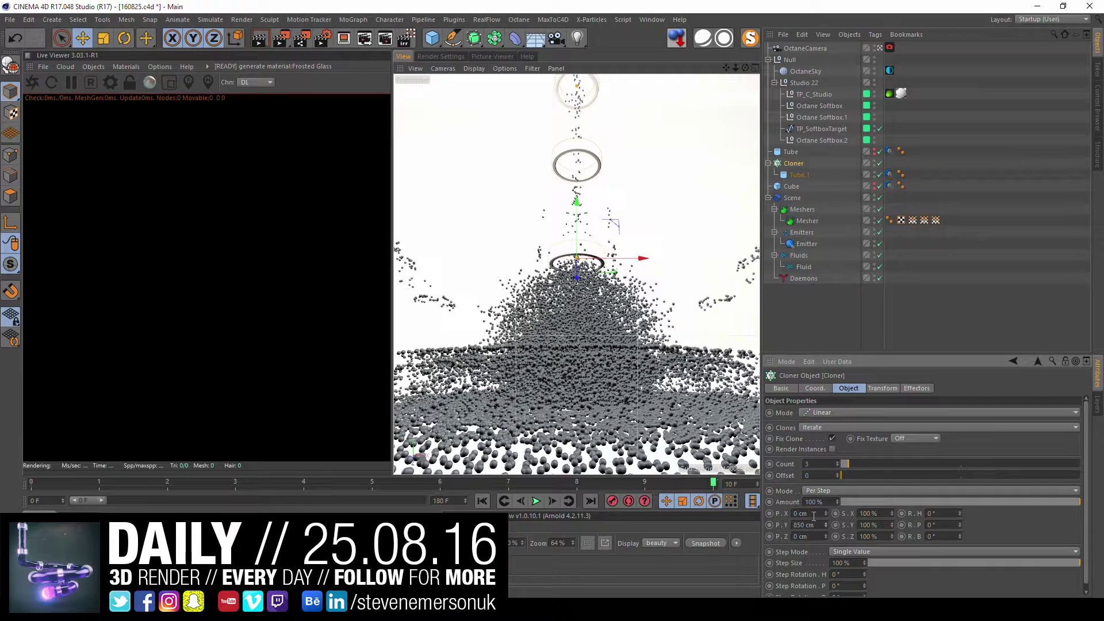
# Step: Set 8 rings 370 cm apart, save, and duplicate the cloner as Cloner.1
pyautogui.click(838, 462)
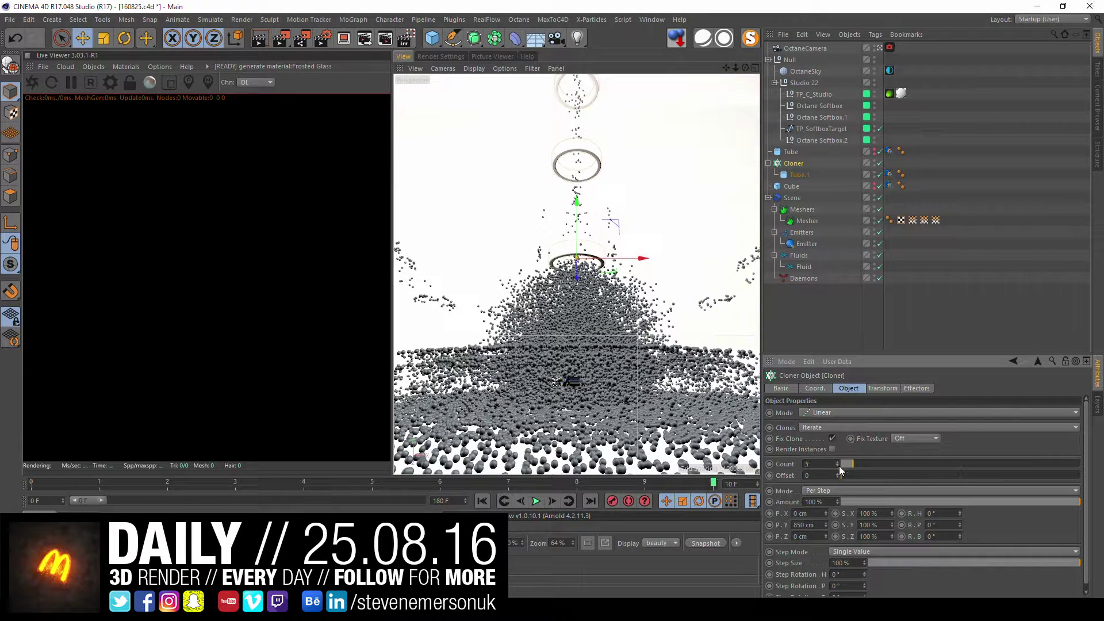
pyautogui.click(837, 462)
pyautogui.click(837, 461)
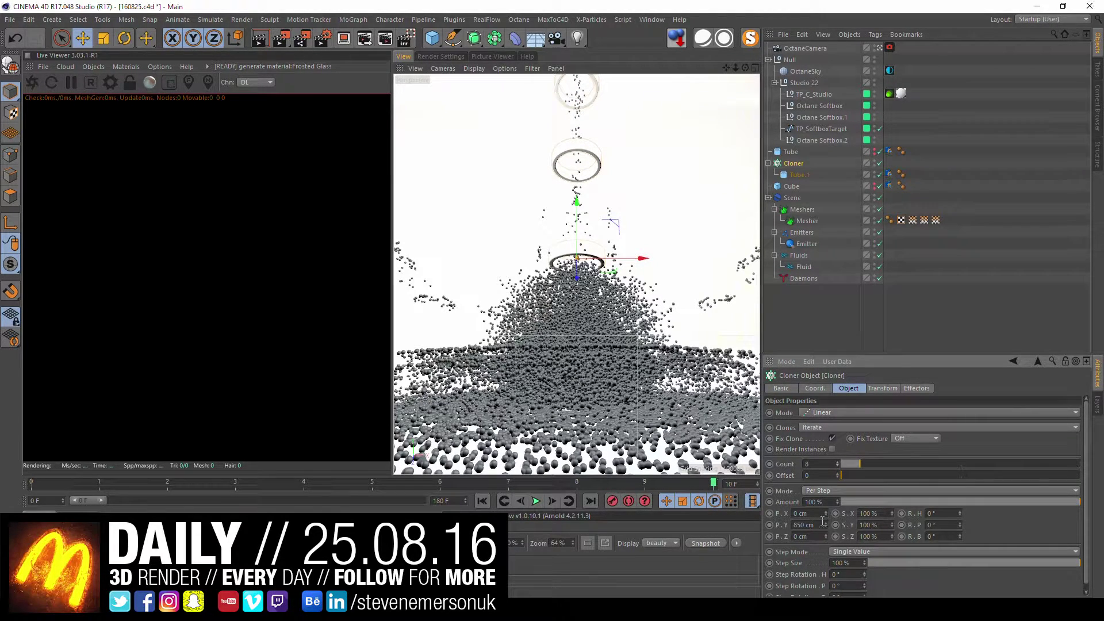
pyautogui.moveTo(825, 524)
pyautogui.mouseDown()
pyautogui.moveTo(832, 552)
pyautogui.moveTo(825, 523)
pyautogui.mouseUp()
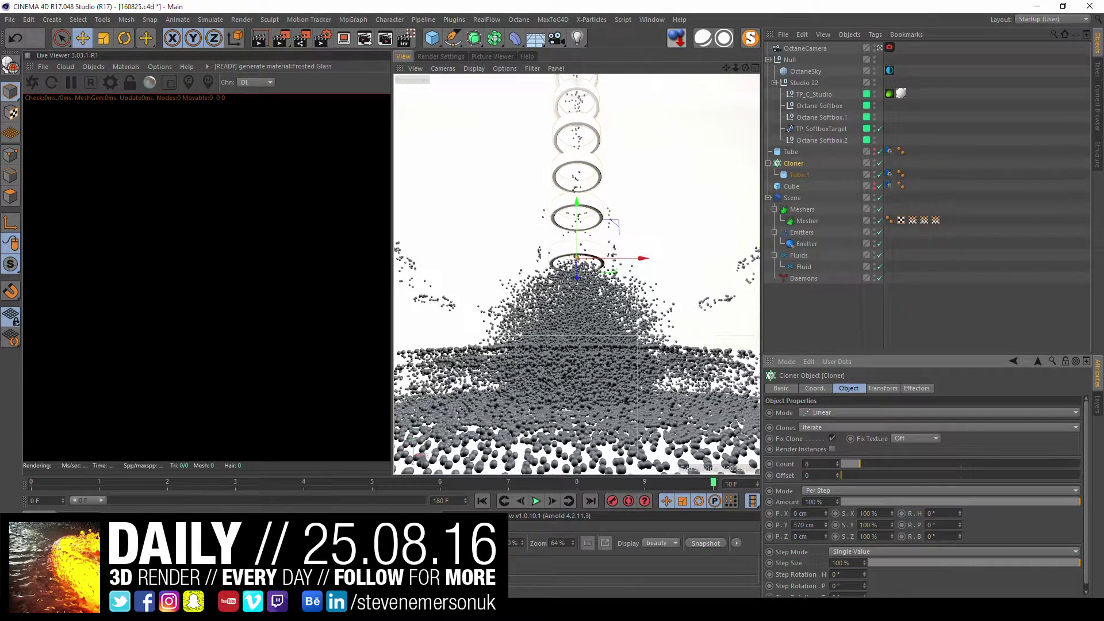
pyautogui.hotkey('ctrl', 's')
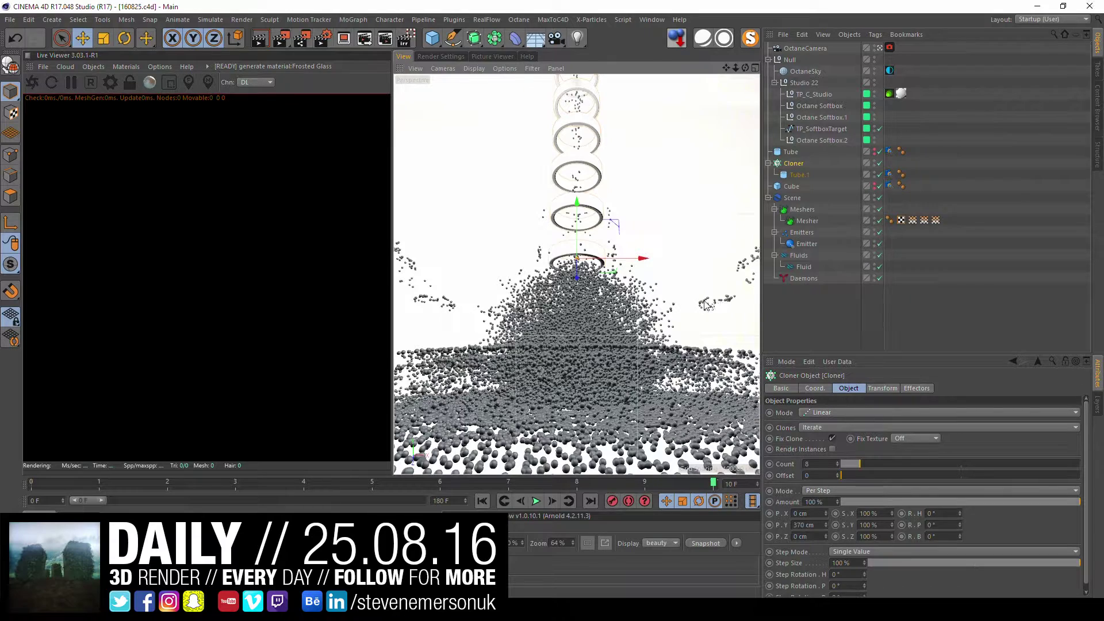
pyautogui.keyDown('ctrl'); pyautogui.moveTo(794, 164); pyautogui.dragTo(788, 163); pyautogui.keyUp('ctrl')
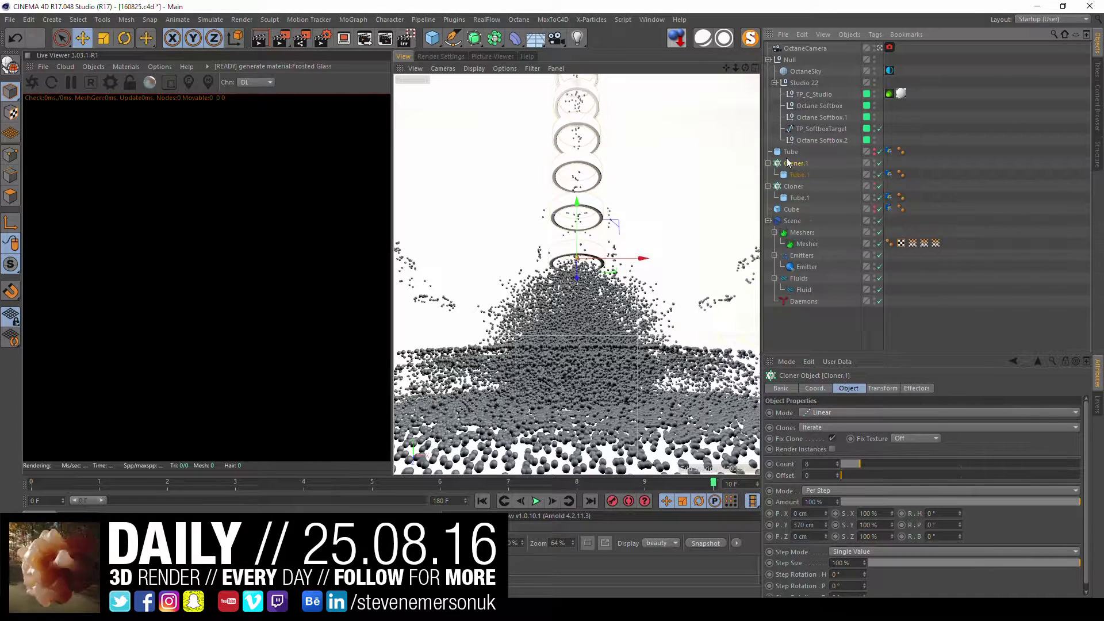
# Step: Place Cloner.1 to the right of the splash with a 58° bank
pyautogui.click(811, 387)
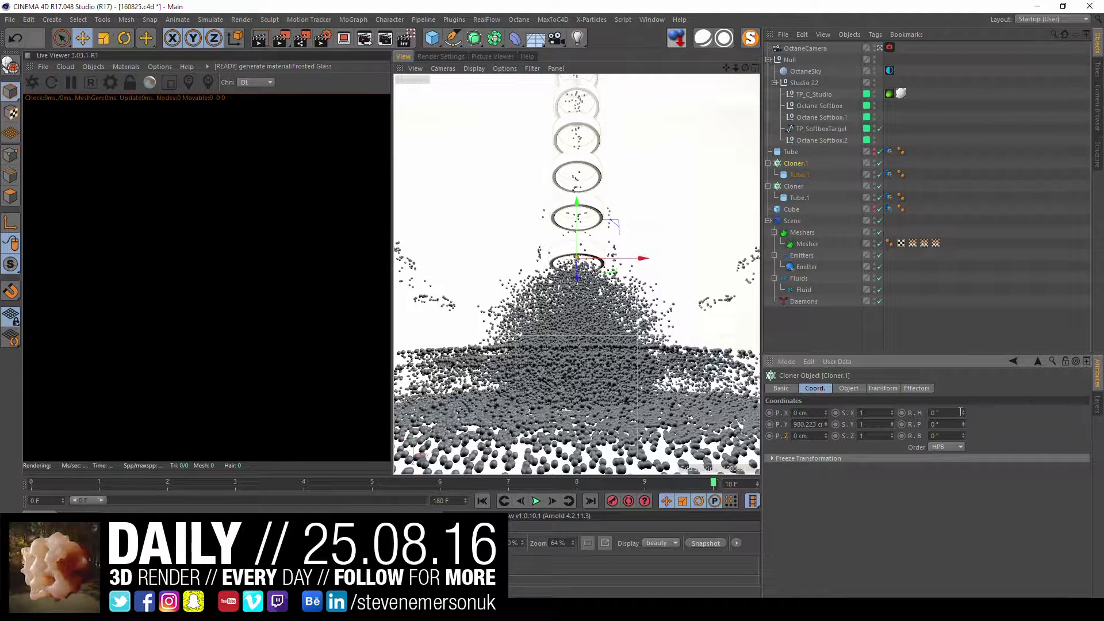
pyautogui.moveTo(963, 412); pyautogui.dragTo(962, 412)
pyautogui.hotkey('ctrl', 'z')
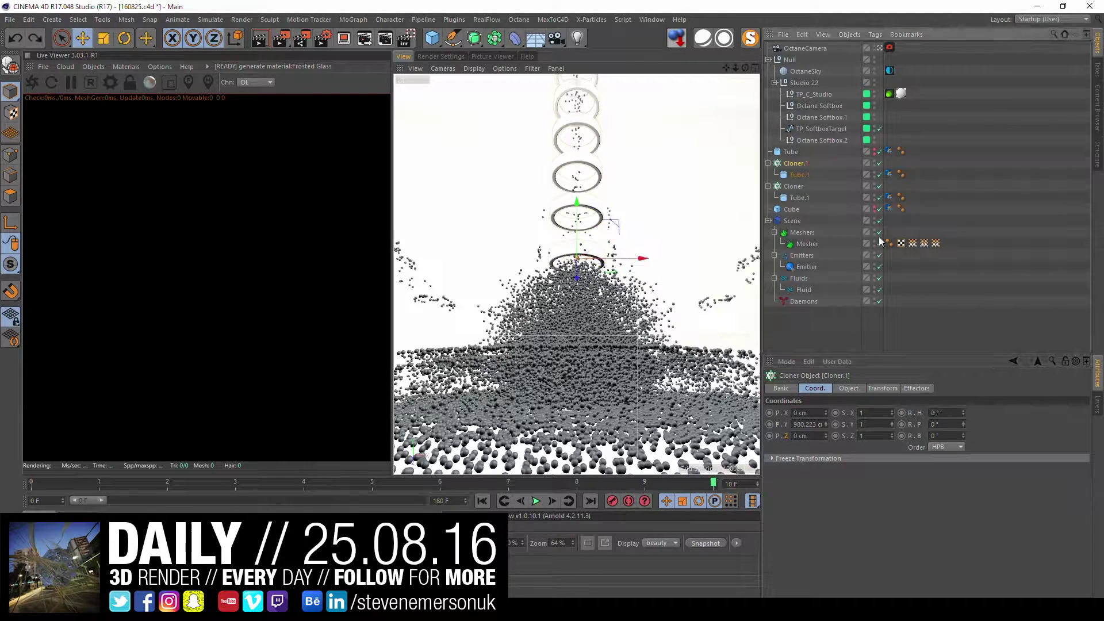
pyautogui.click(793, 165)
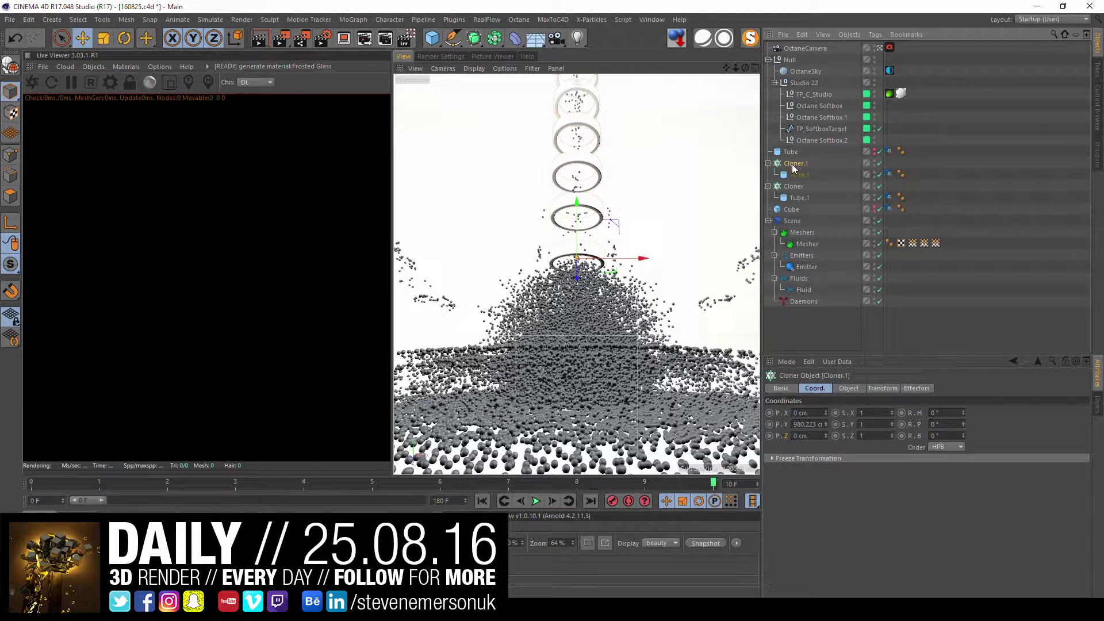
pyautogui.moveTo(640, 259)
pyautogui.mouseDown()
pyautogui.moveTo(756, 261)
pyautogui.moveTo(789, 323)
pyautogui.mouseUp()
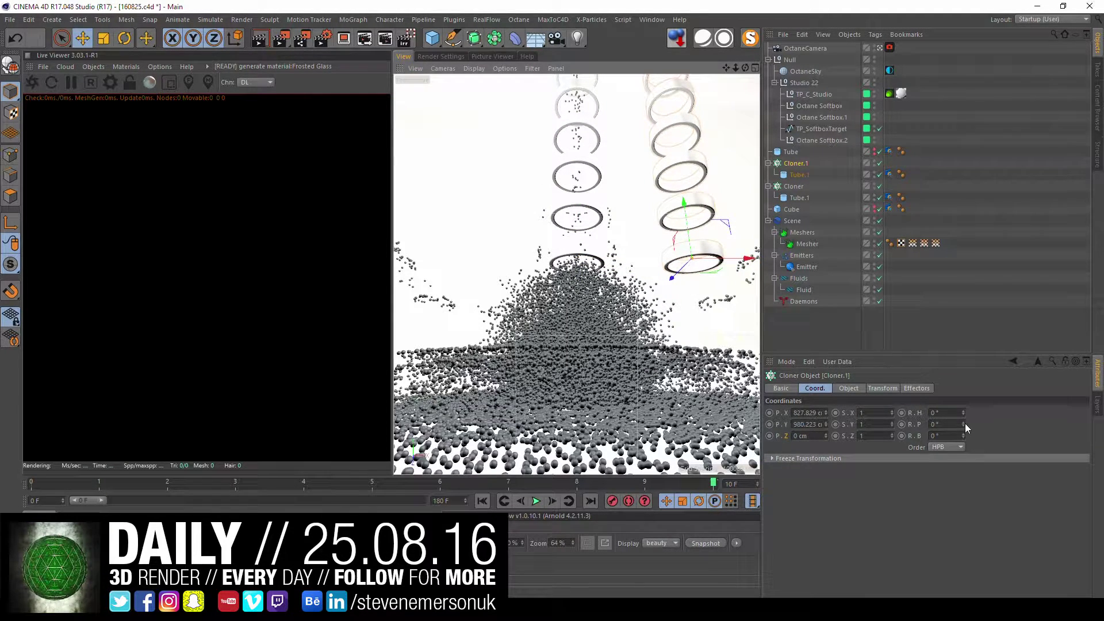
pyautogui.moveTo(963, 424)
pyautogui.mouseDown()
pyautogui.moveTo(965, 440)
pyautogui.moveTo(964, 403)
pyautogui.mouseUp()
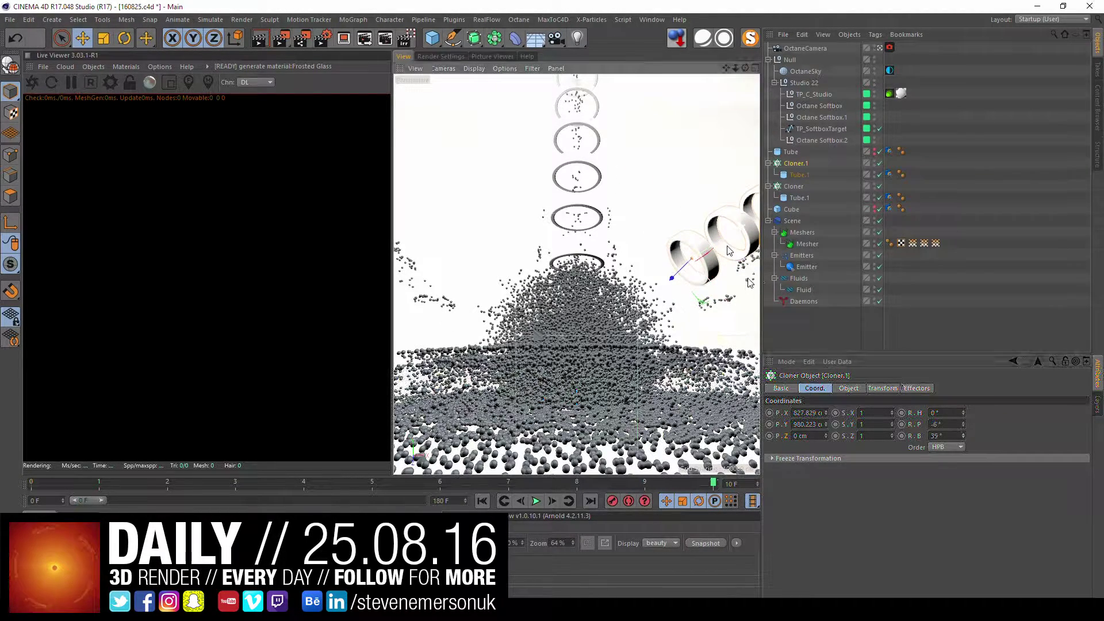
pyautogui.moveTo(729, 251)
pyautogui.mouseDown()
pyautogui.moveTo(726, 339)
pyautogui.moveTo(694, 315)
pyautogui.mouseUp()
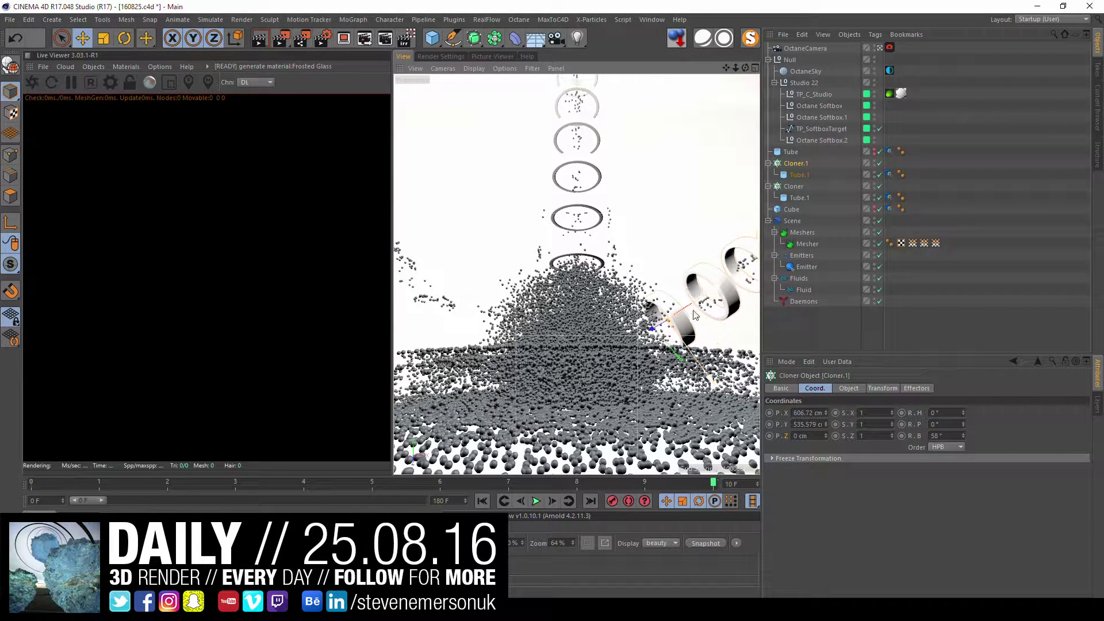
# Step: Inspect the rings in perspective, then duplicate Cloner.1 as Cloner.2
pyautogui.click(879, 48)
pyautogui.keyDown('alt'); pyautogui.moveTo(448, 345); pyautogui.dragTo(498, 350); pyautogui.keyUp('alt')
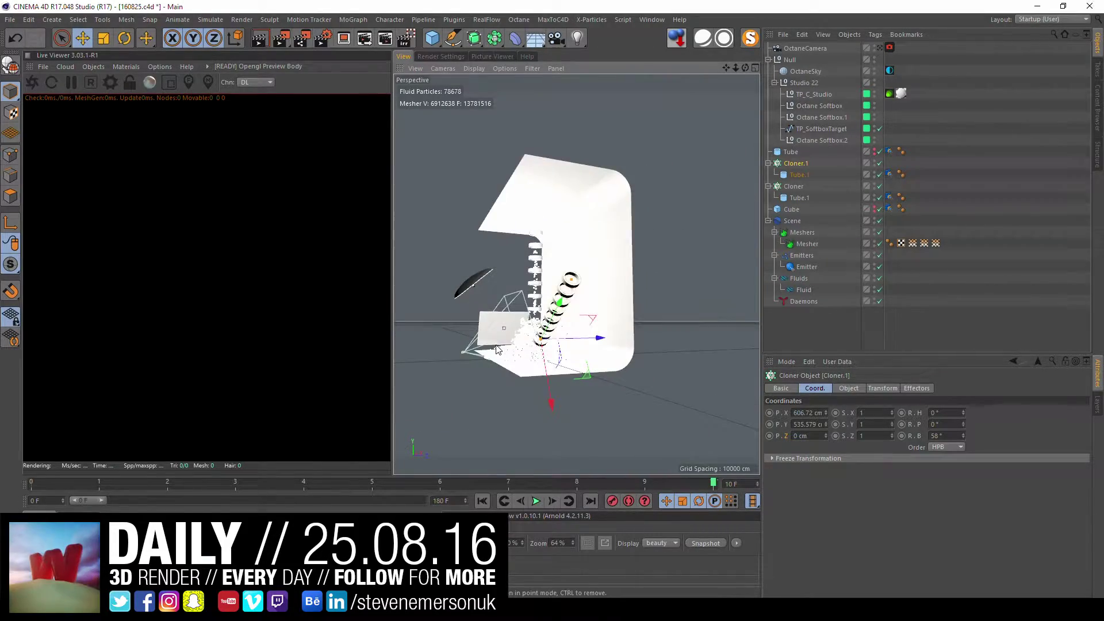
pyautogui.keyDown('alt'); pyautogui.moveTo(498, 349); pyautogui.dragTo(675, 355, button='right'); pyautogui.keyUp('alt')
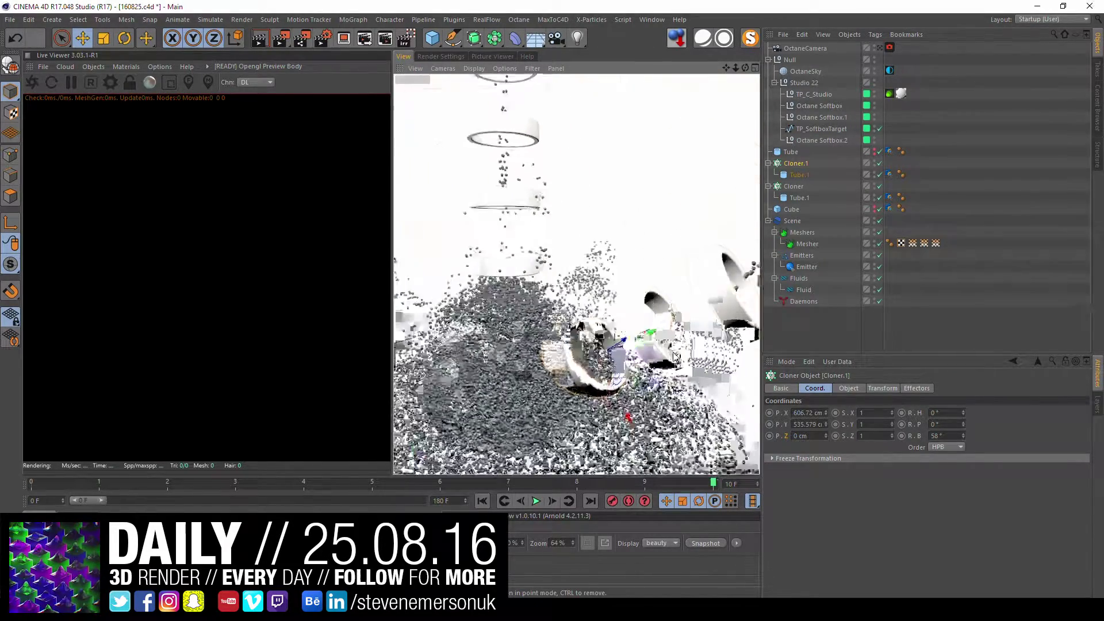
pyautogui.keyDown('alt'); pyautogui.moveTo(675, 355); pyautogui.dragTo(757, 266); pyautogui.keyUp('alt')
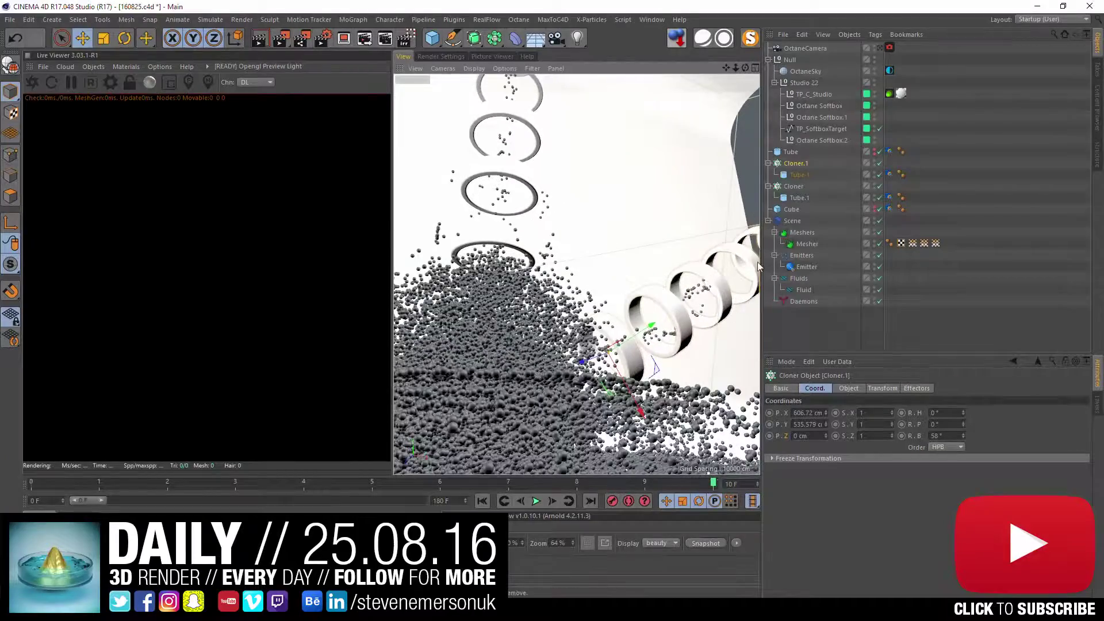
pyautogui.click(879, 48)
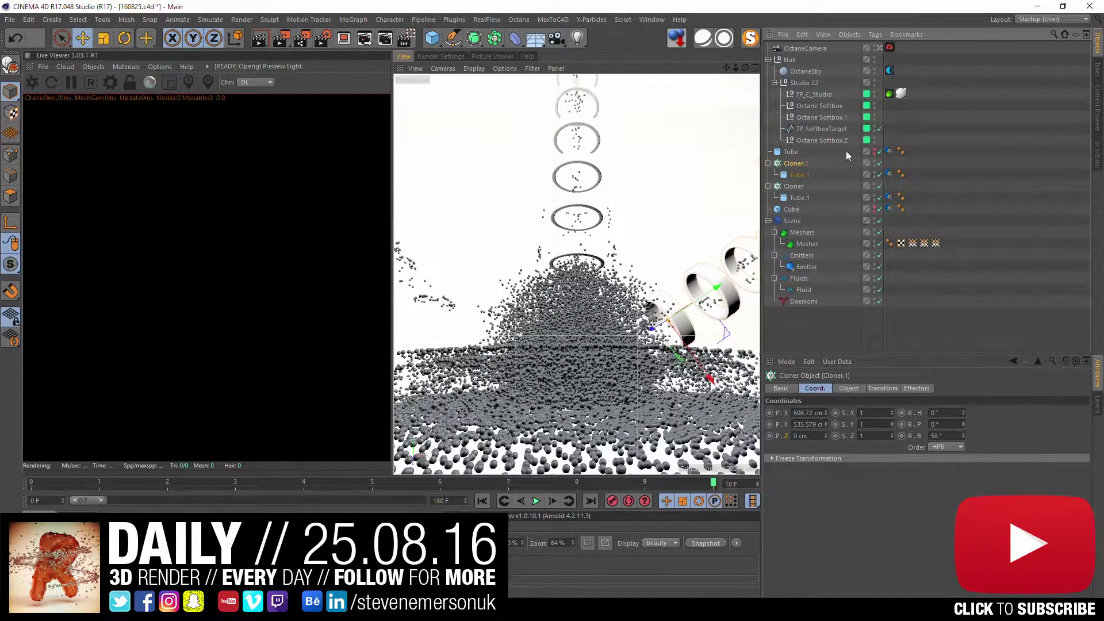
pyautogui.moveTo(799, 175); pyautogui.dragTo(786, 163)
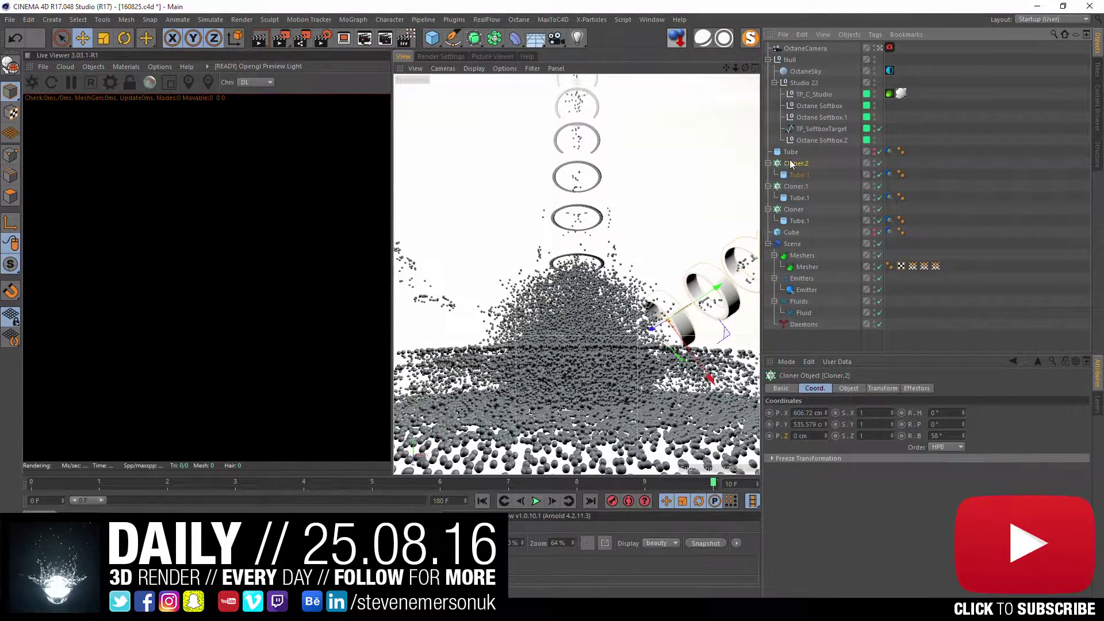
# Step: Bank Cloner.2 to -58° and move it left of the splash to X −379 cm
pyautogui.doubleClick(943, 435)
pyautogui.write('-58')
pyautogui.press('Return')
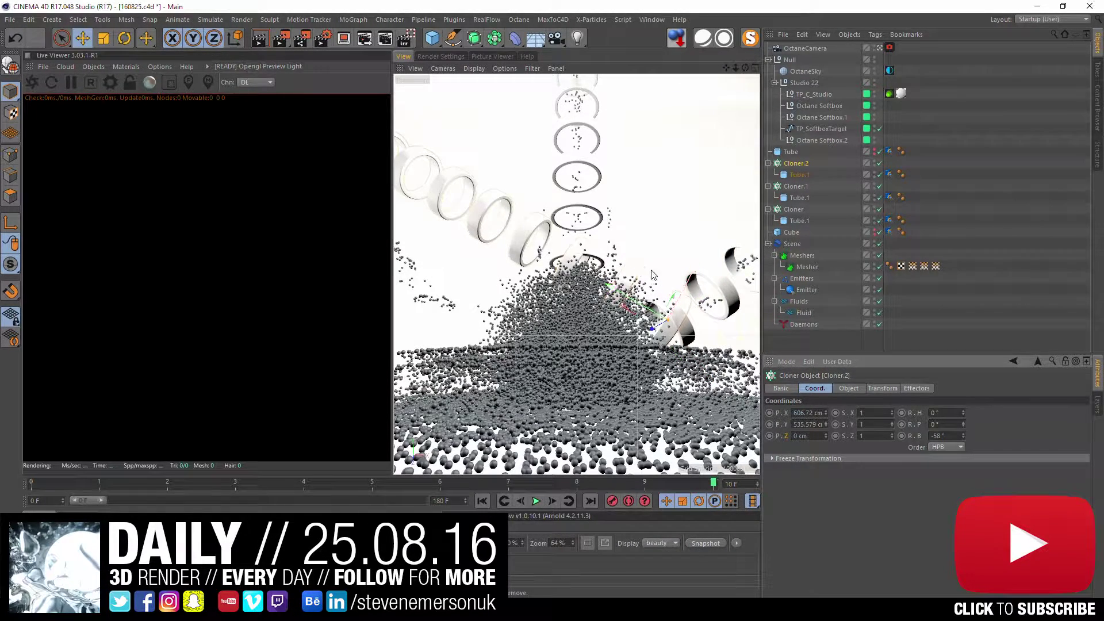
pyautogui.moveTo(650, 302)
pyautogui.mouseDown()
pyautogui.moveTo(527, 291)
pyautogui.moveTo(530, 312)
pyautogui.moveTo(507, 305)
pyautogui.mouseUp()
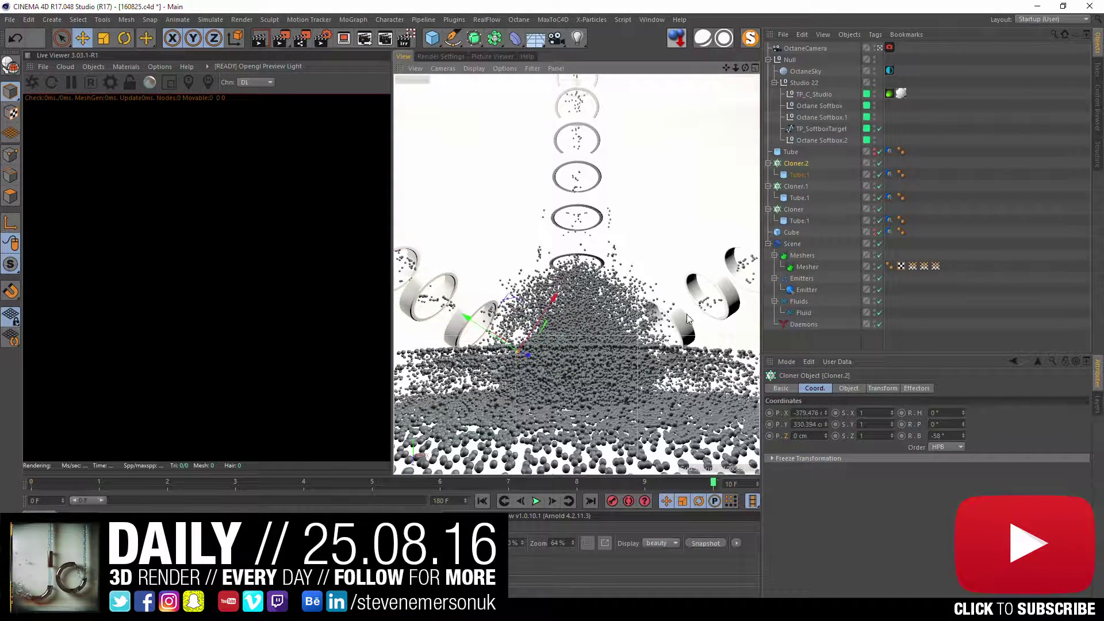
# Step: Check the framing through the OctaneCamera and save the scene
pyautogui.click(878, 48)
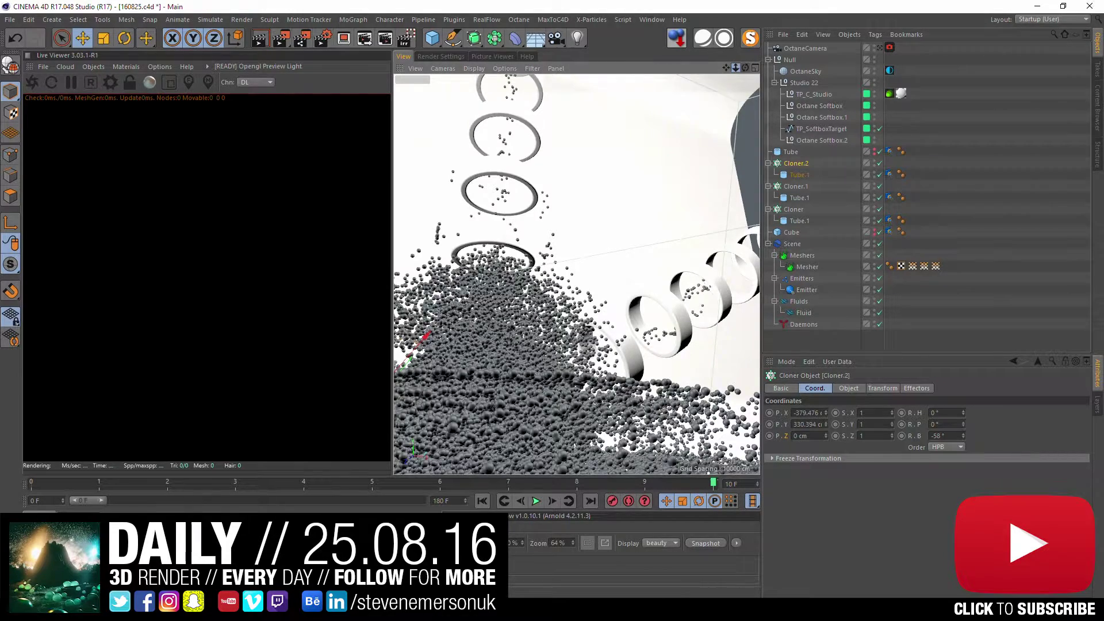
pyautogui.moveTo(743, 69)
pyautogui.mouseDown()
pyautogui.moveTo(654, 271)
pyautogui.moveTo(756, 147)
pyautogui.mouseUp()
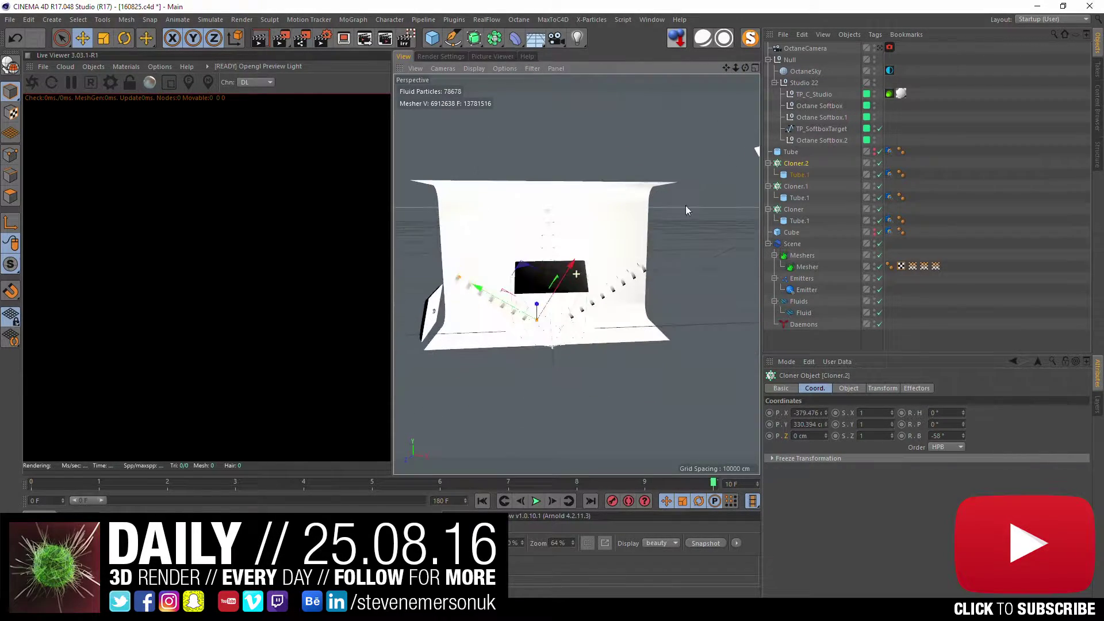
pyautogui.click(879, 48)
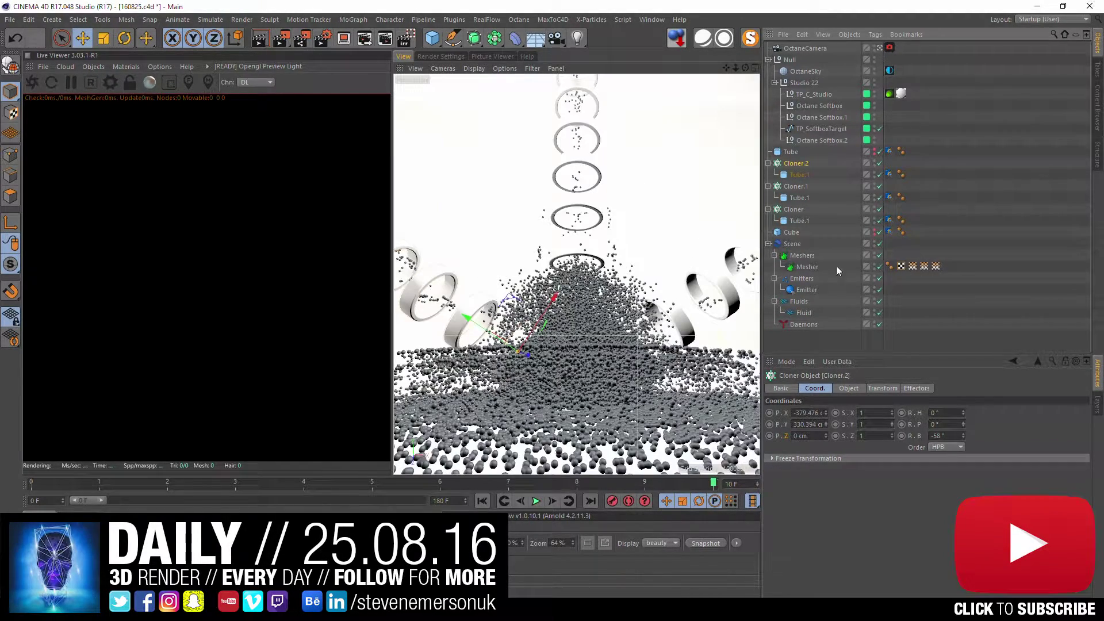
pyautogui.hotkey('ctrl', 's')
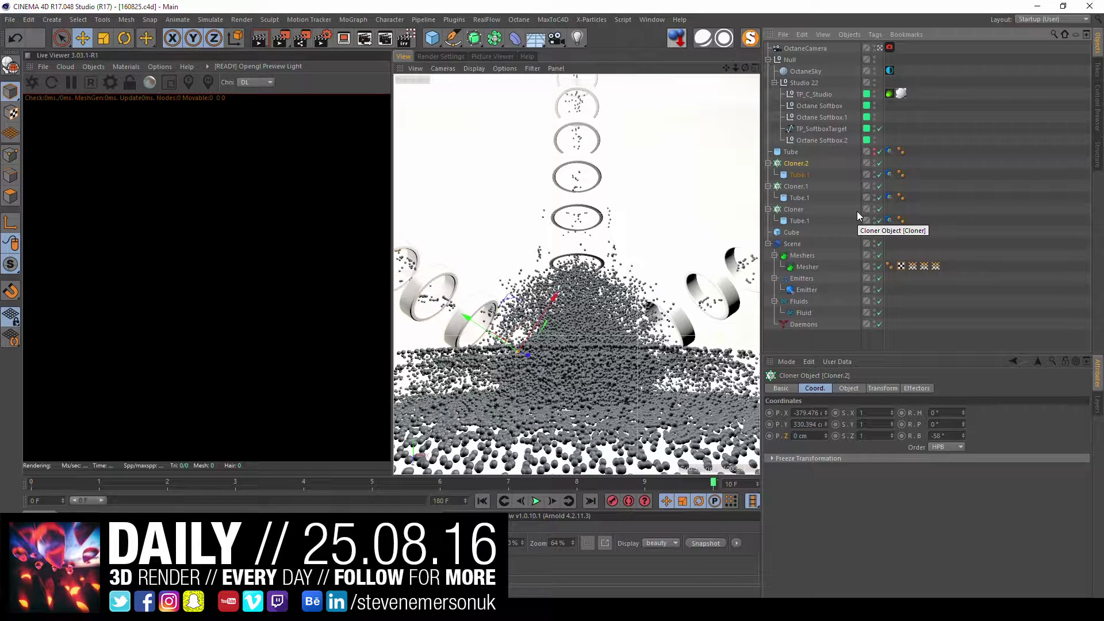
# Step: With OctaneCamera selected, set the timeline end frame to 10 and launch the Octane Live Viewer render
pyautogui.keyDown('ctrl'); pyautogui.moveTo(894, 221); pyautogui.dragTo(897, 231); pyautogui.keyUp('ctrl')
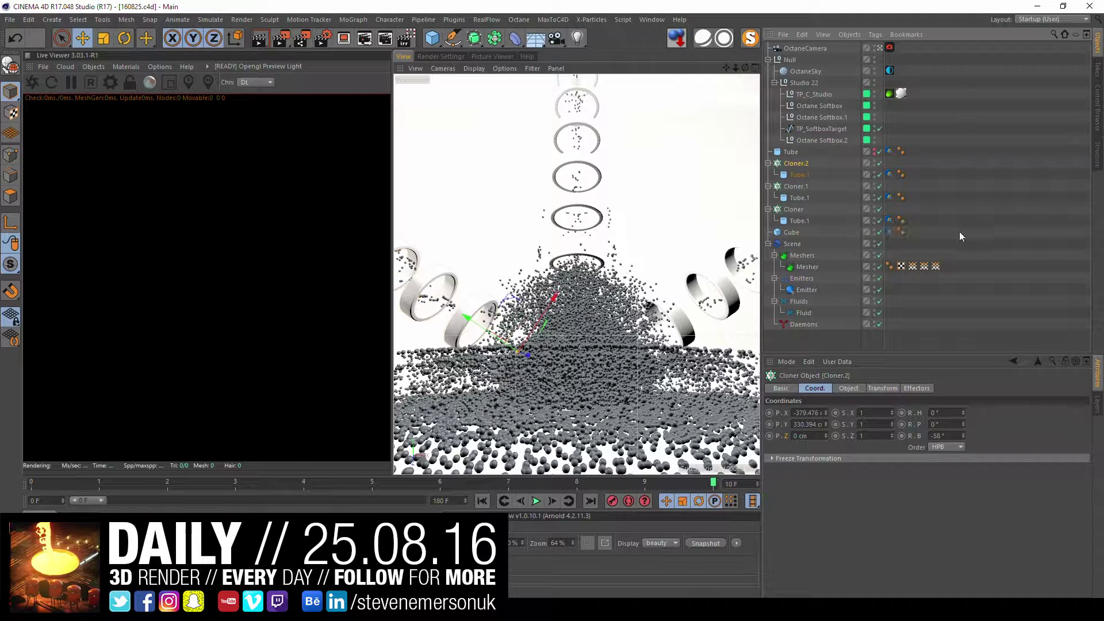
pyautogui.click(809, 45)
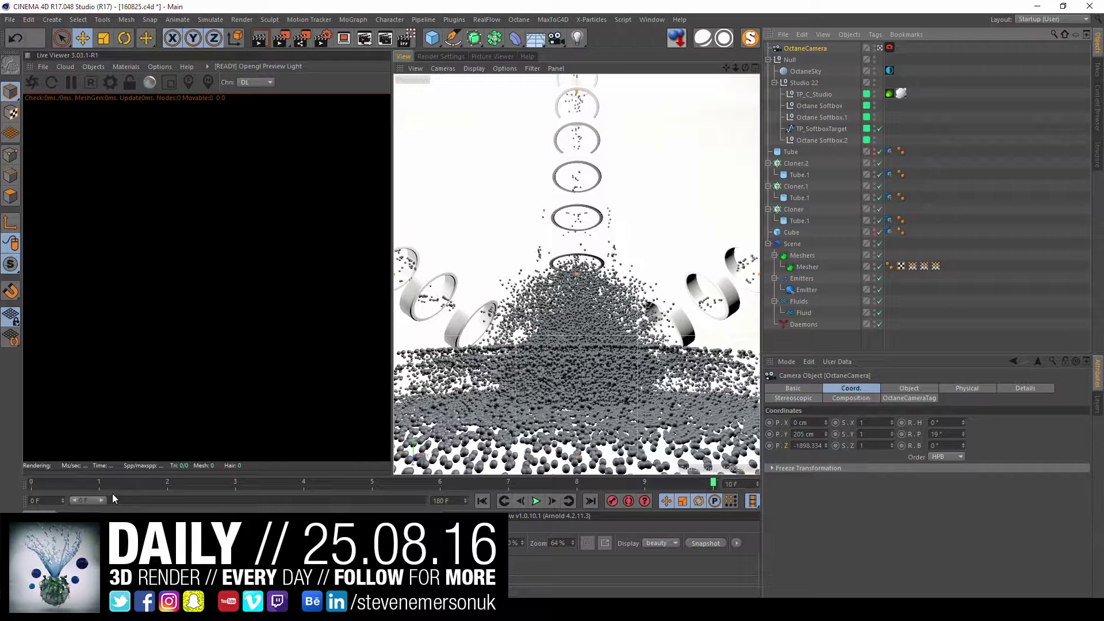
pyautogui.moveTo(460, 501); pyautogui.dragTo(413, 500)
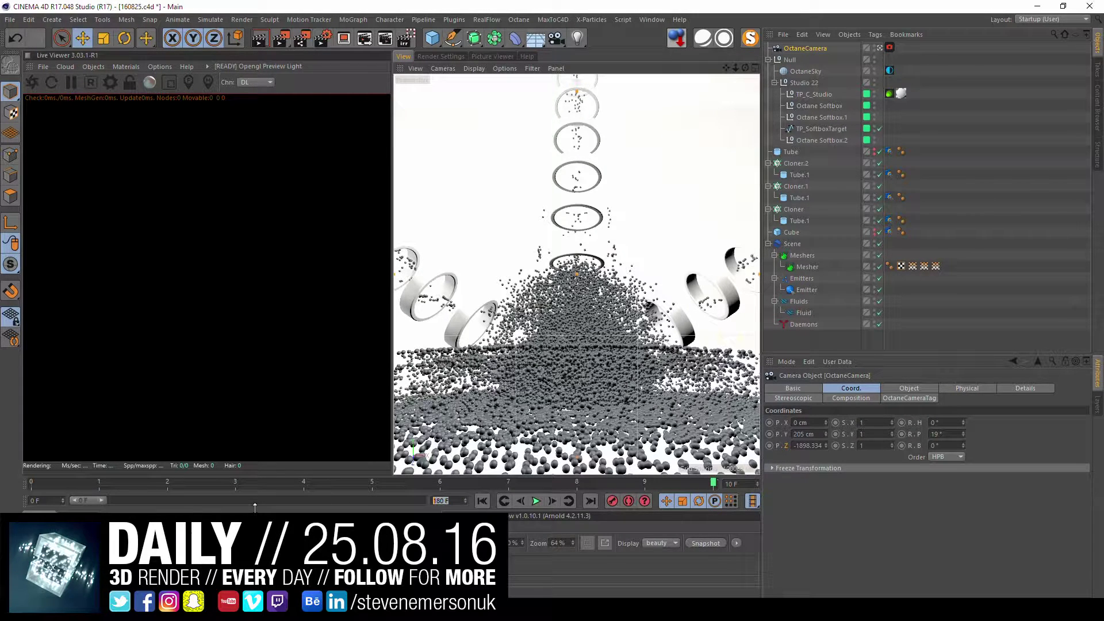
pyautogui.write('10')
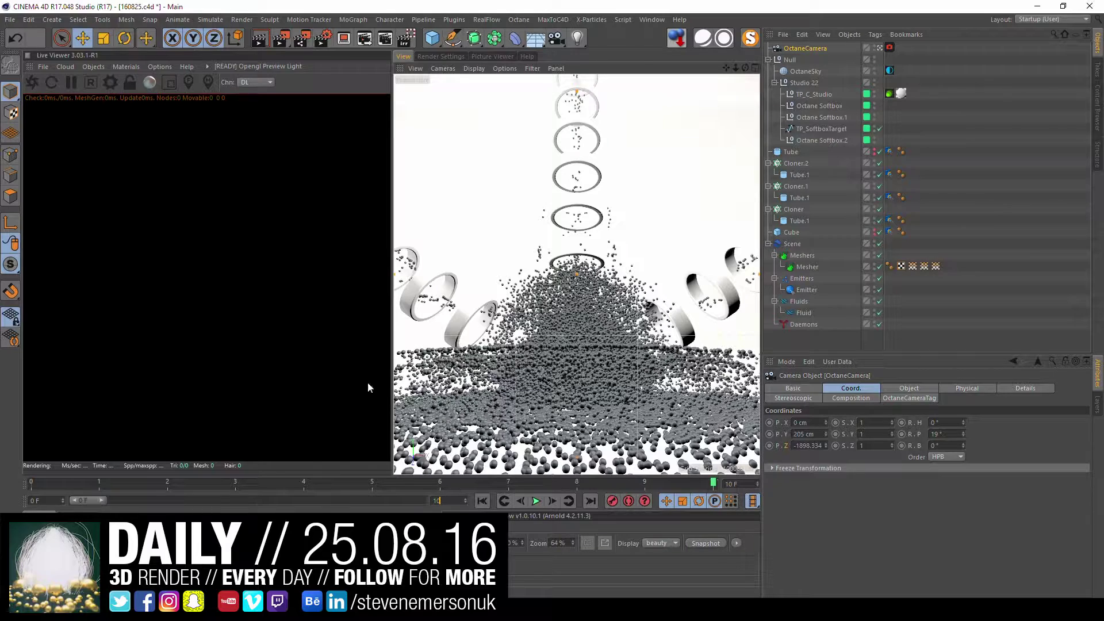
pyautogui.click(367, 382)
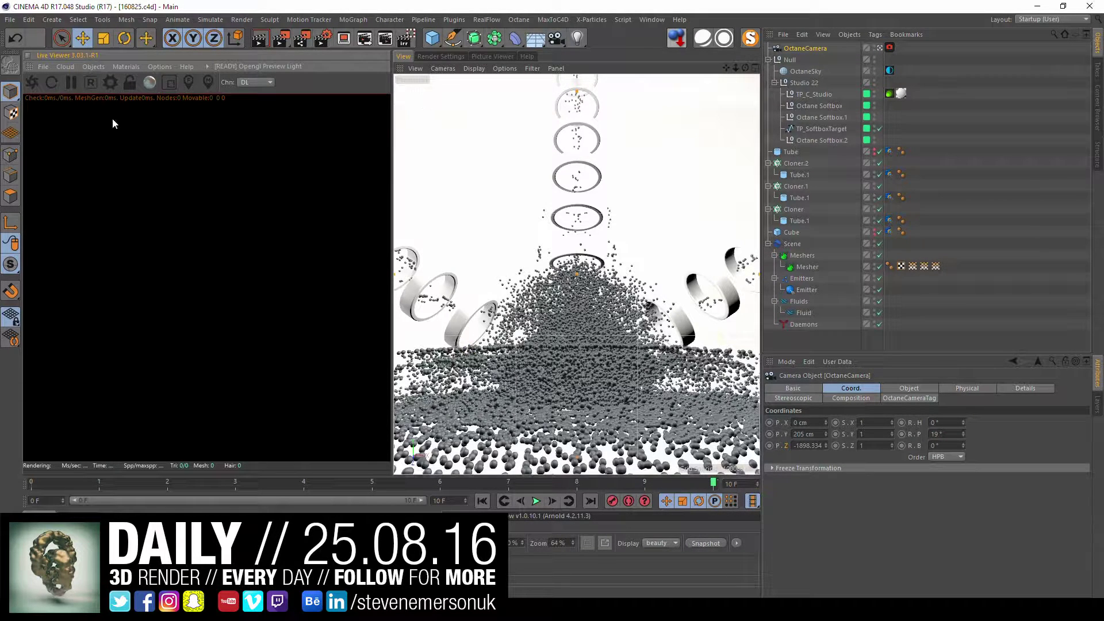
pyautogui.click(35, 85)
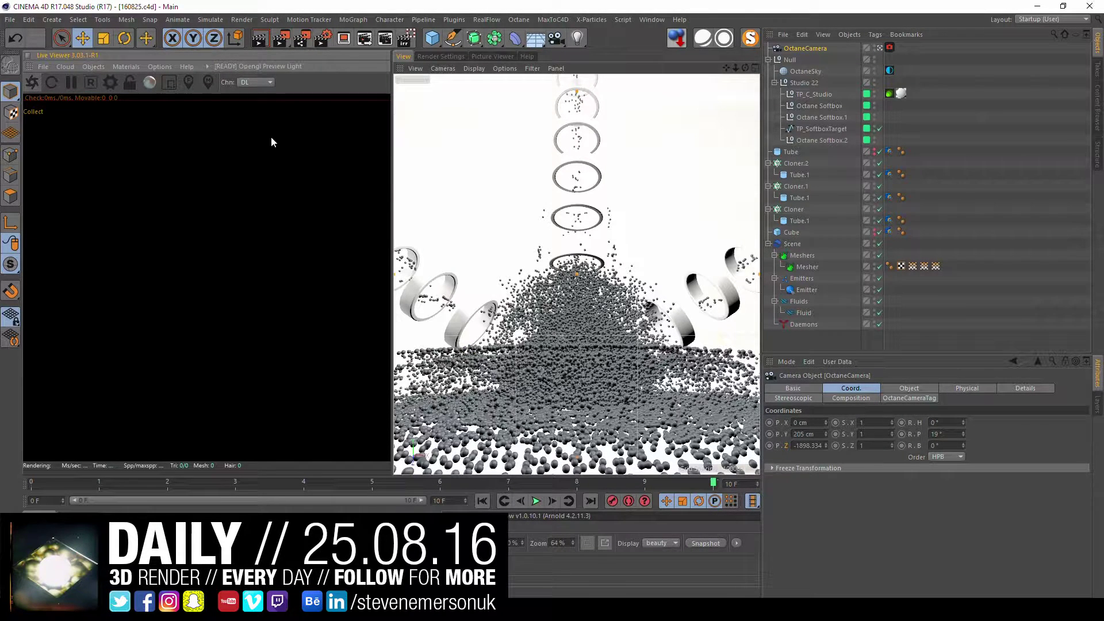
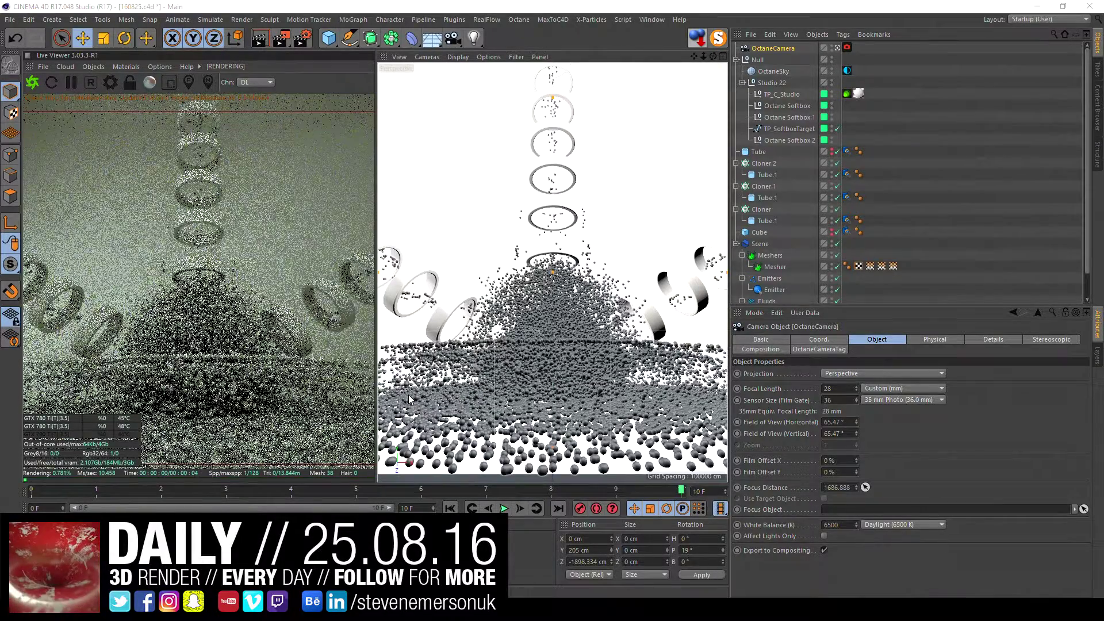
# Step: Apply the Jello material to the particle Mesher
pyautogui.click(402, 552)
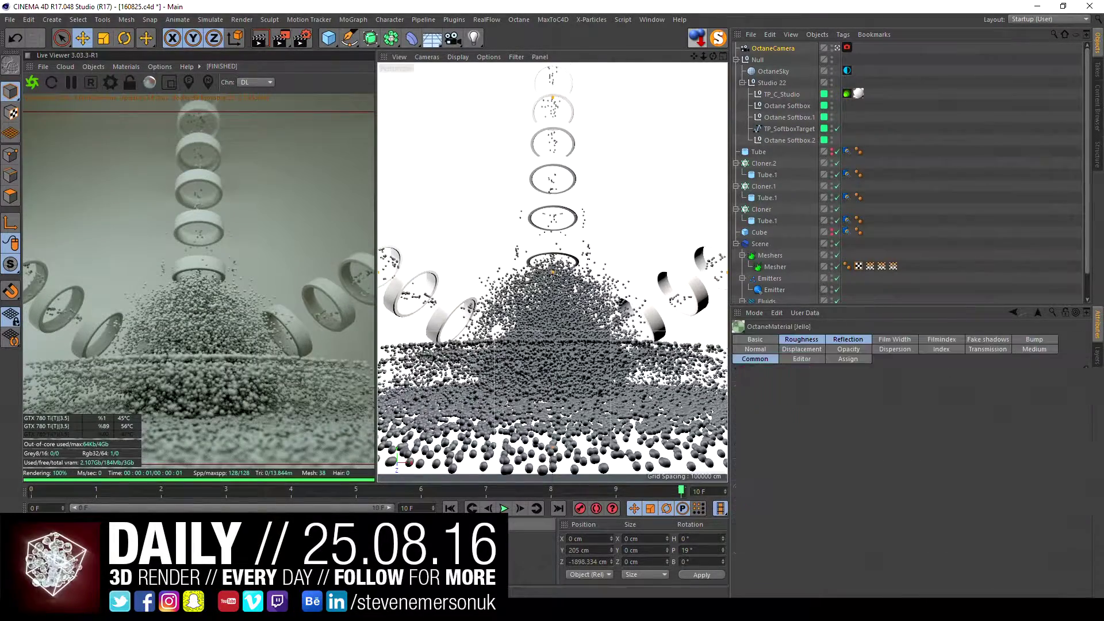
pyautogui.moveTo(402, 551); pyautogui.dragTo(775, 266)
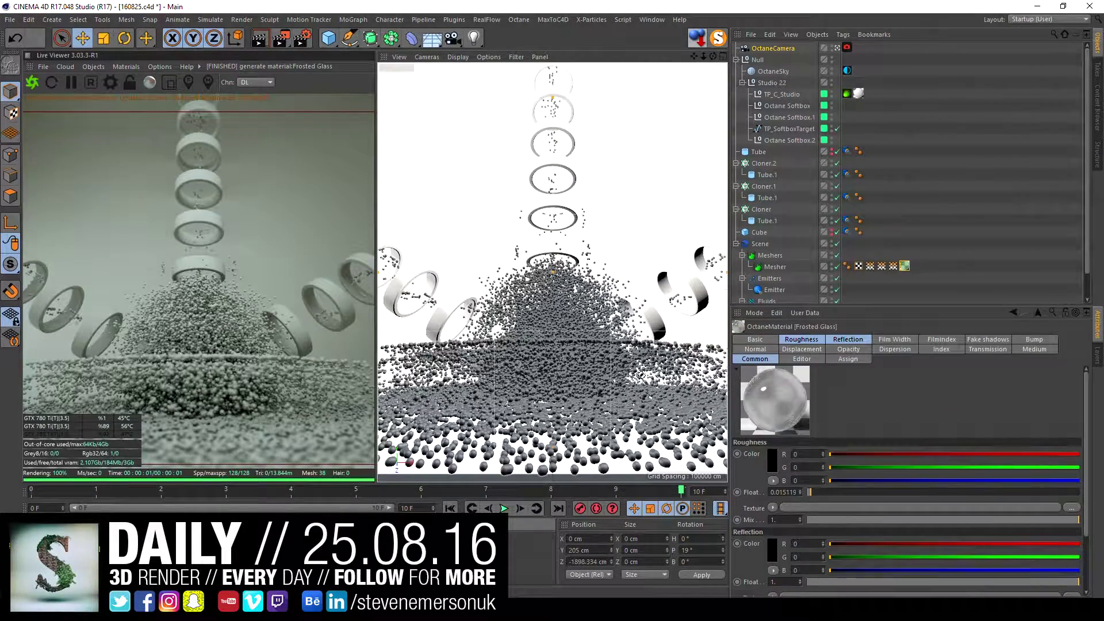
pyautogui.moveTo(640, 375)
pyautogui.mouseDown()
pyautogui.moveTo(784, 145)
pyautogui.moveTo(562, 401)
pyautogui.mouseUp()
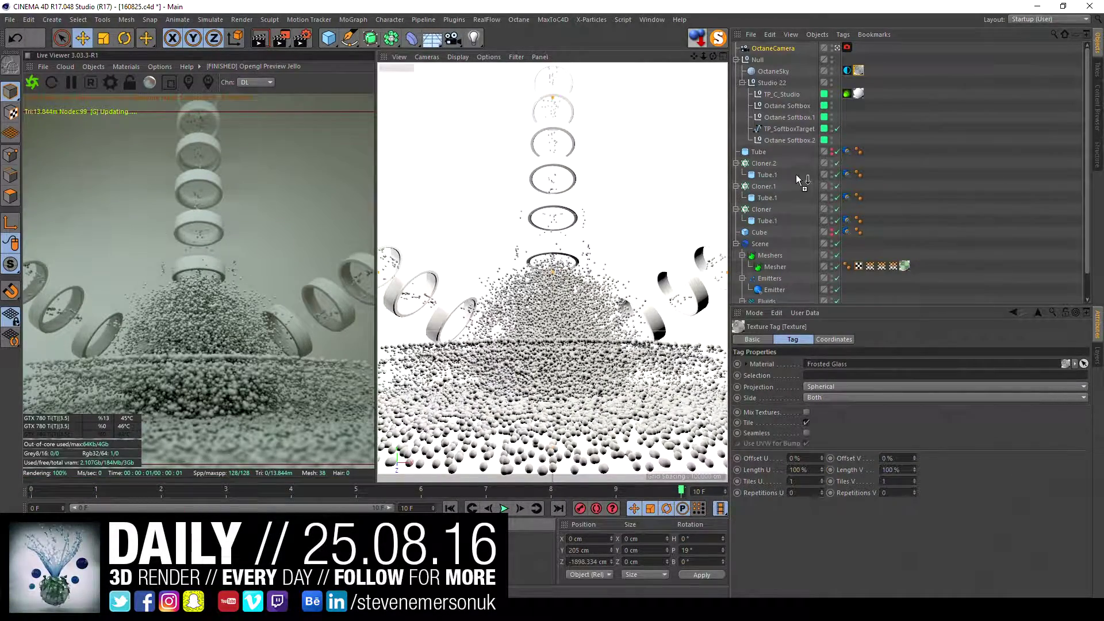
# Step: Put Frosted Glass on the Tube.1 rings of all three cloners and add a sphere
pyautogui.moveTo(489, 388); pyautogui.dragTo(773, 175)
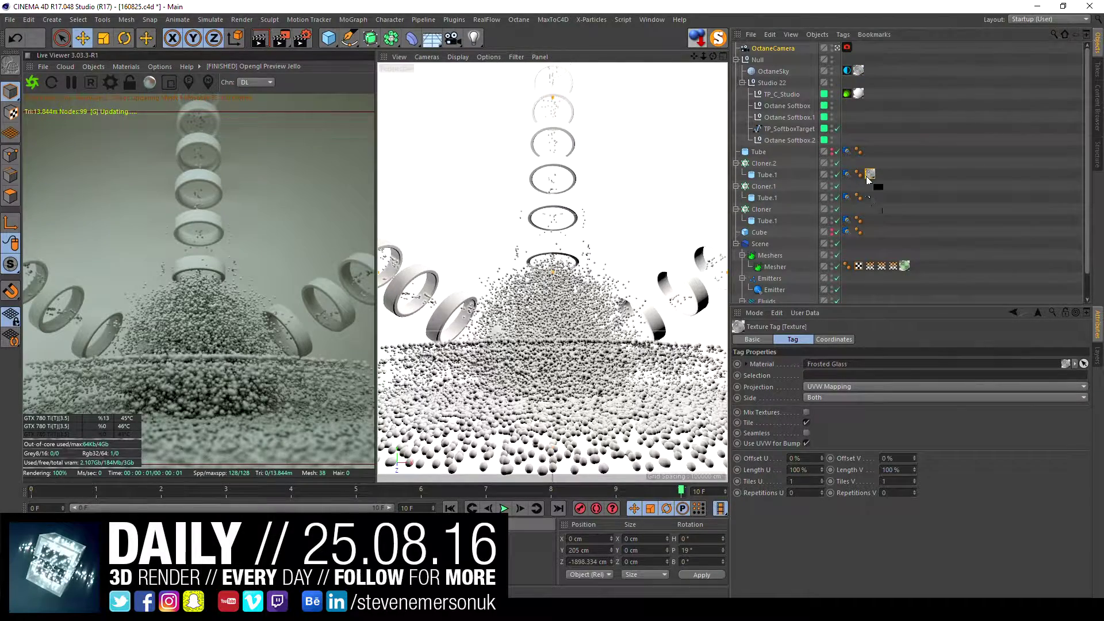
pyautogui.keyDown('ctrl'); pyautogui.moveTo(866, 175); pyautogui.dragTo(870, 220); pyautogui.keyUp('ctrl')
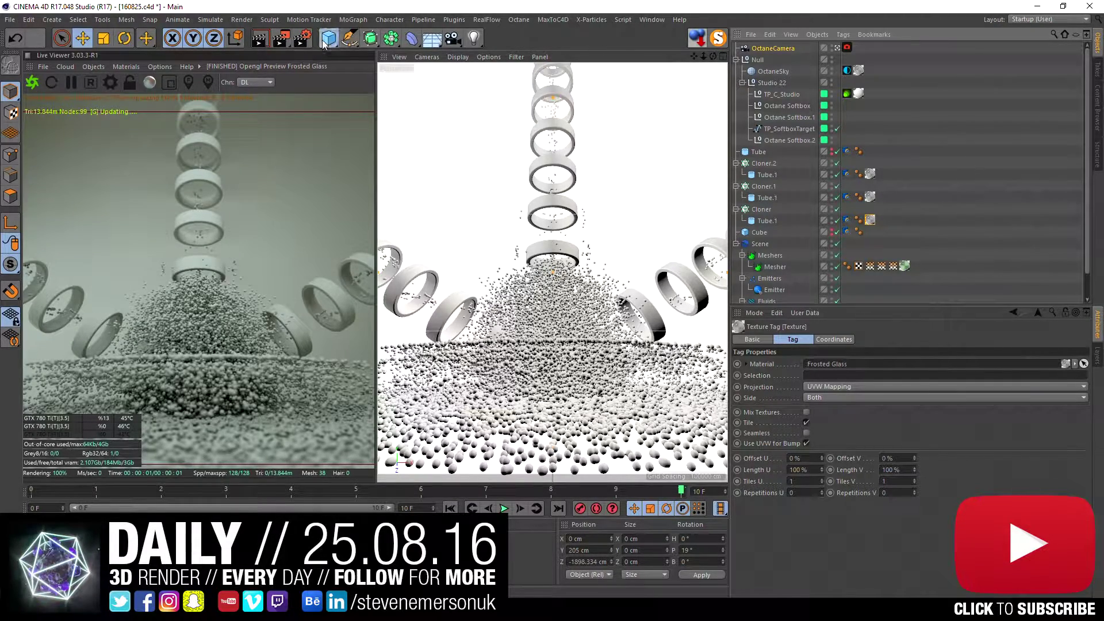
pyautogui.moveTo(329, 38); pyautogui.dragTo(556, 76)
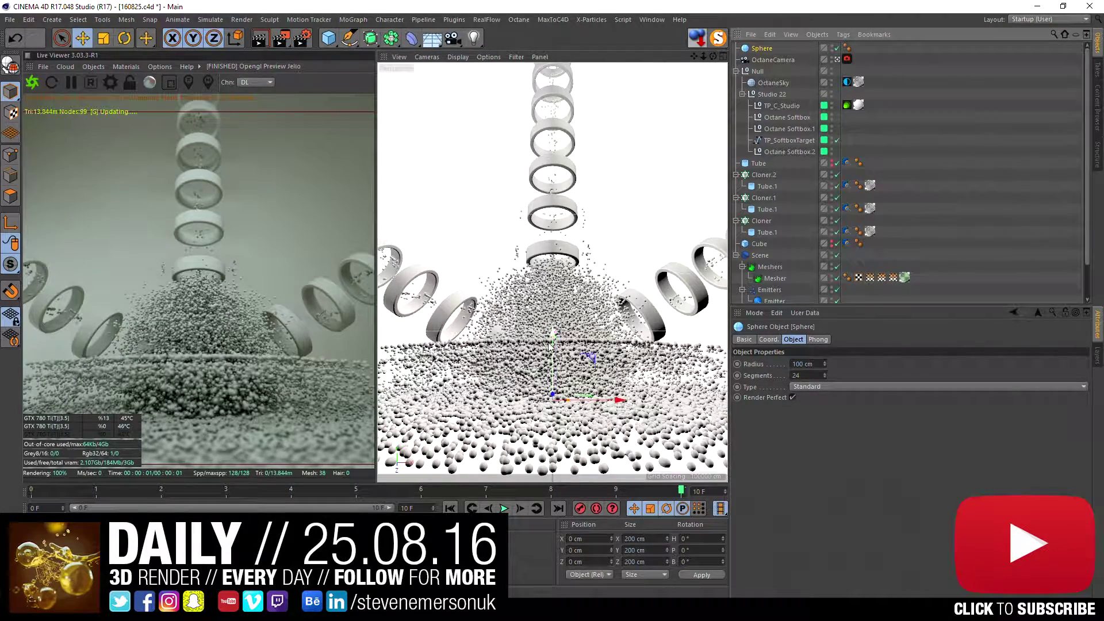
# Step: Raise the sphere above the mound and create a new Octane material
pyautogui.moveTo(552, 332); pyautogui.dragTo(561, 299)
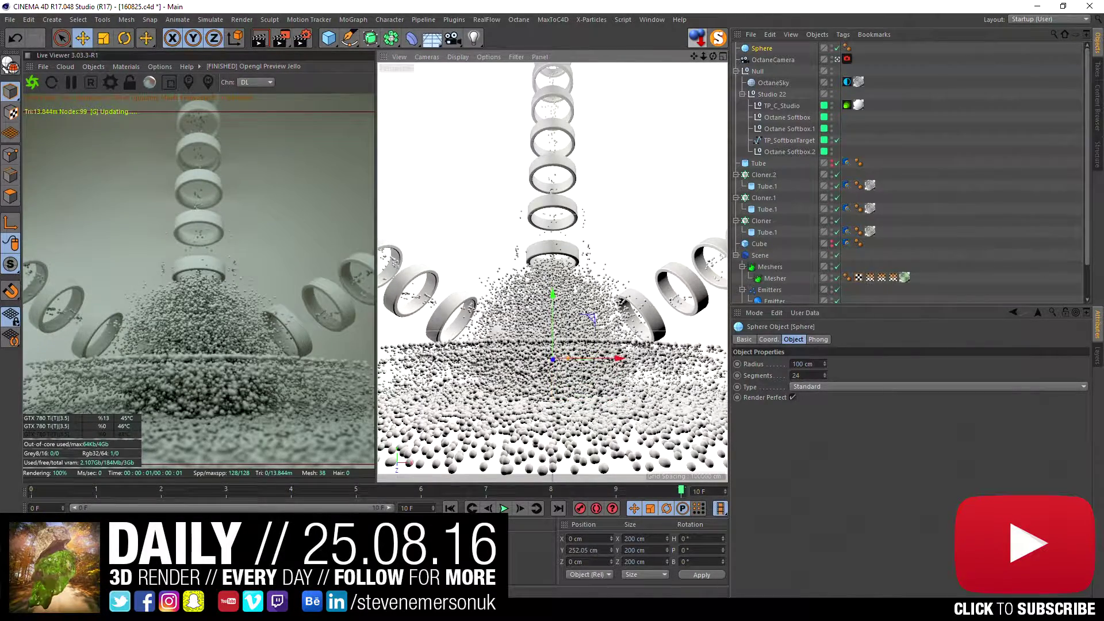
pyautogui.click(42, 524)
pyautogui.moveTo(95, 441)
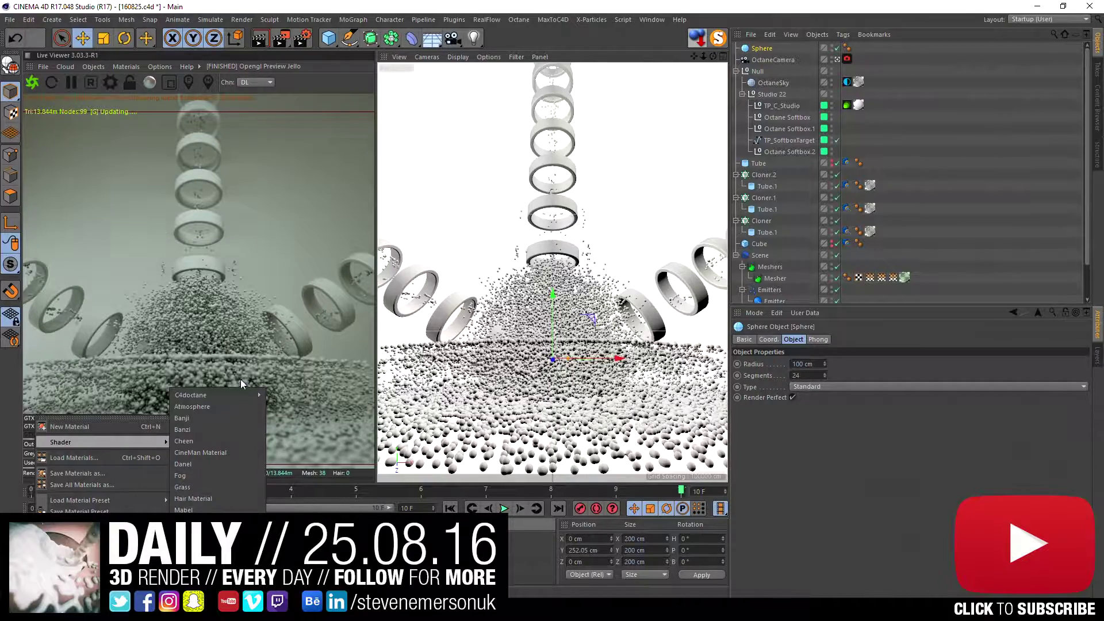
pyautogui.click(296, 393)
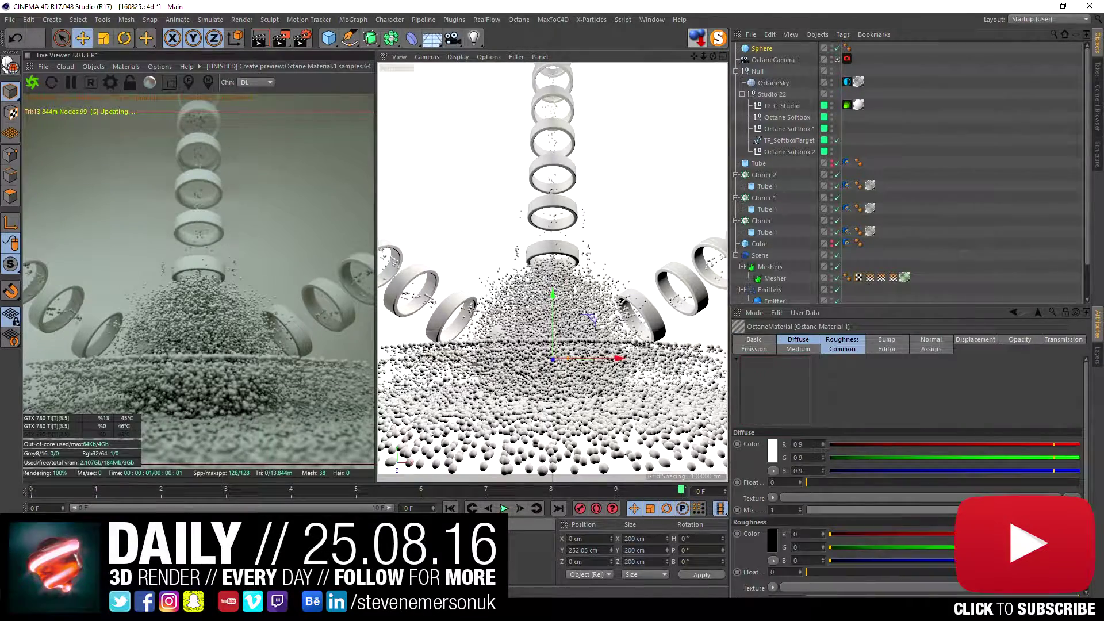
pyautogui.doubleClick(23, 546)
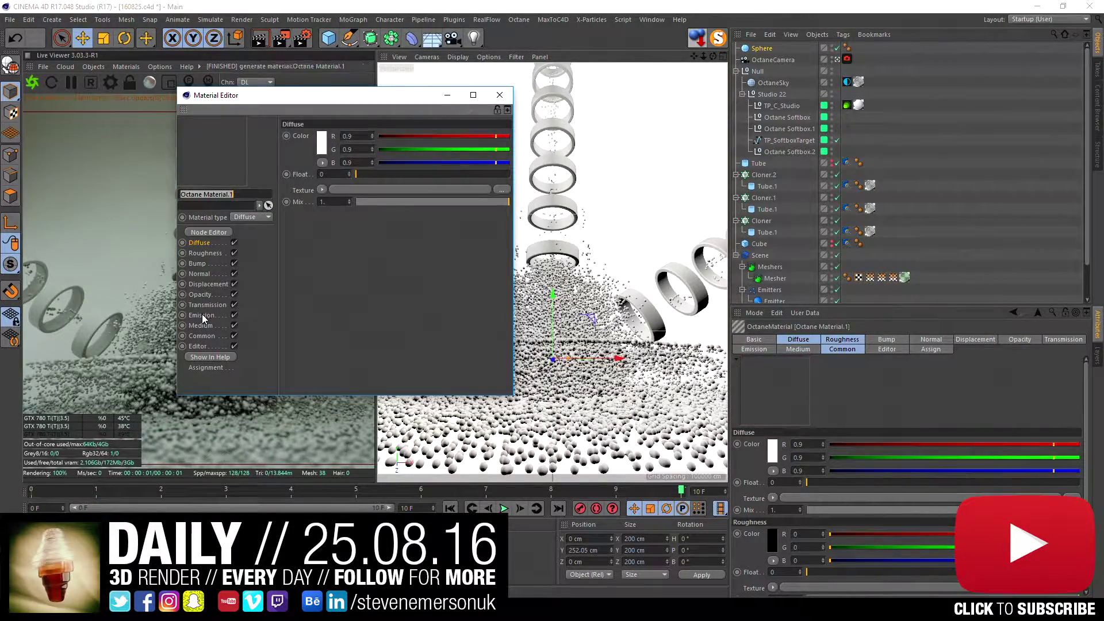
# Step: Give the new material Blackbody Emission at temperature 12000 and apply it to the sphere
pyautogui.click(201, 315)
pyautogui.click(322, 137)
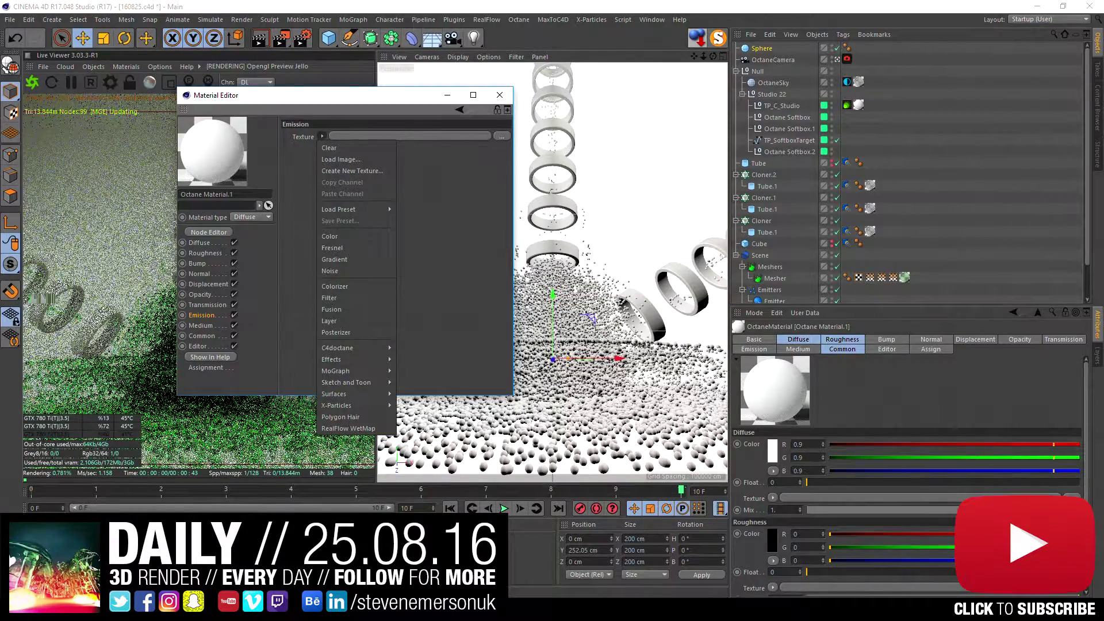
pyautogui.moveTo(337, 347)
pyautogui.click(401, 240)
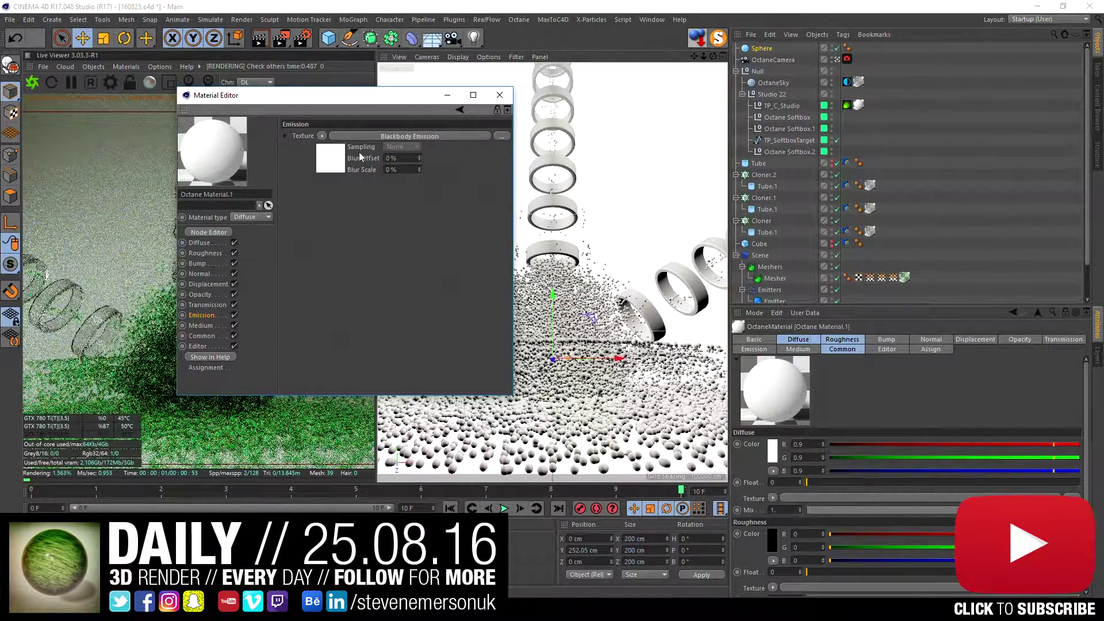
pyautogui.click(409, 136)
pyautogui.moveTo(451, 143); pyautogui.dragTo(509, 143)
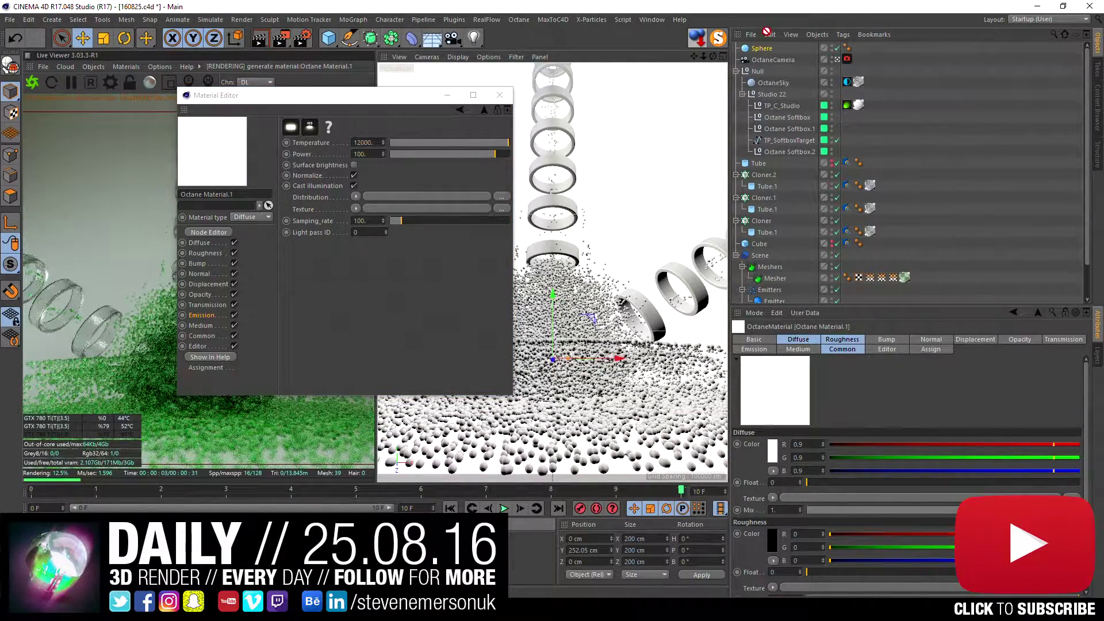
pyautogui.moveTo(766, 32); pyautogui.dragTo(762, 48)
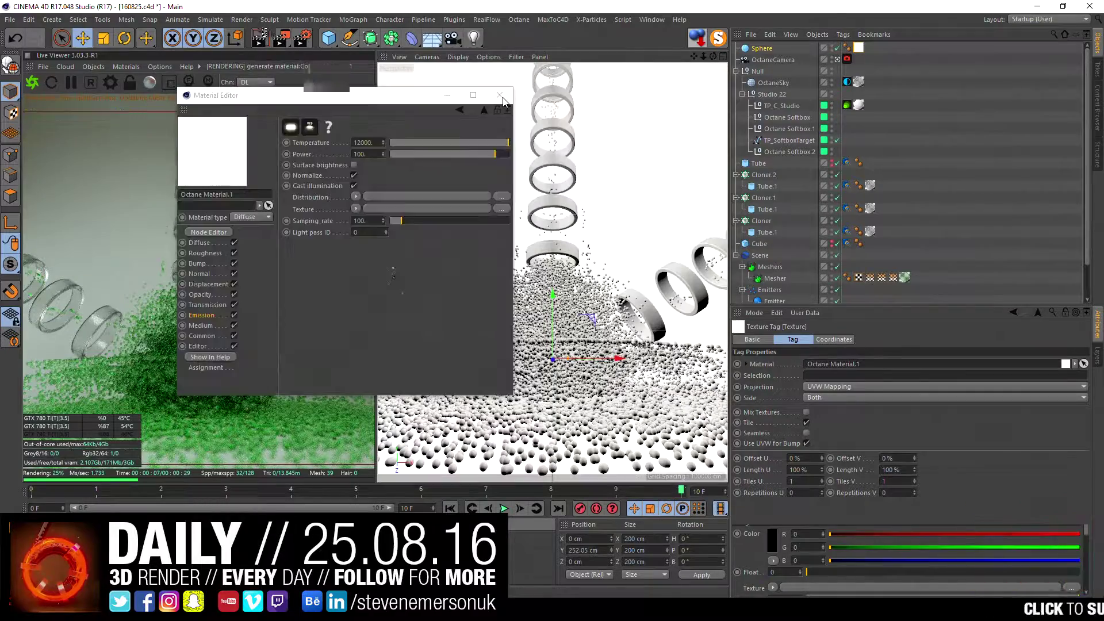
pyautogui.click(500, 95)
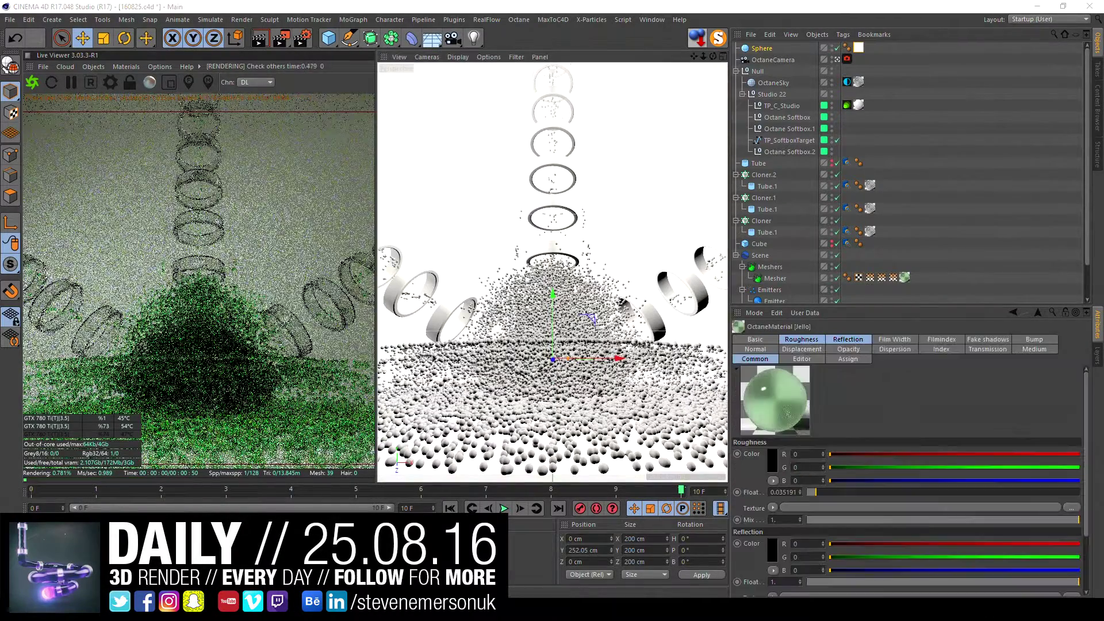
# Step: Set the Jello material's medium absorption colour to light cyan
pyautogui.doubleClick(290, 541)
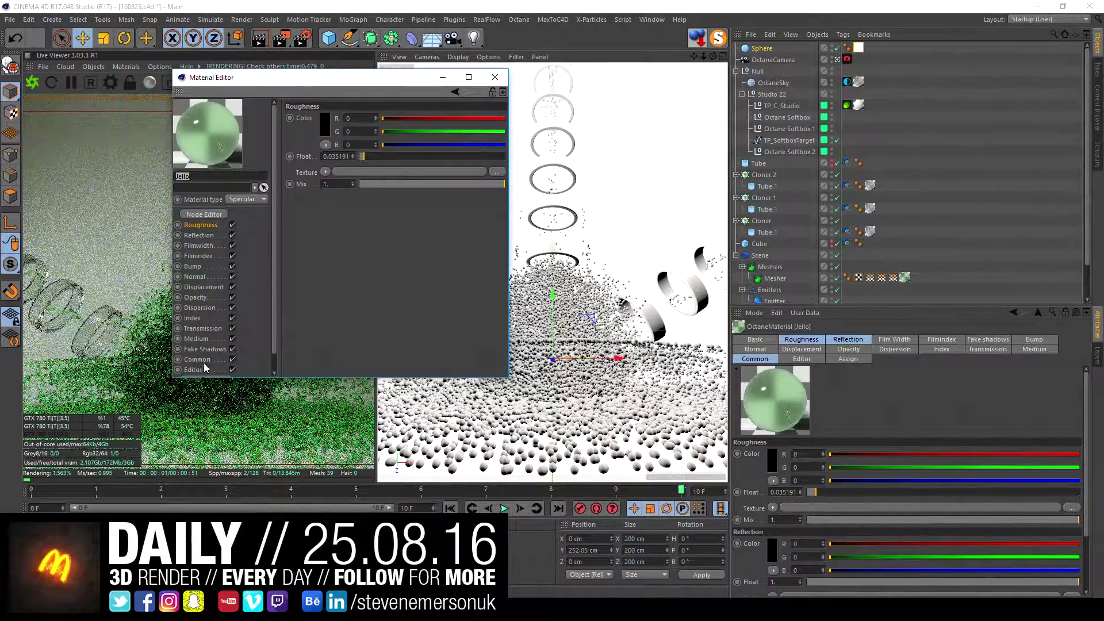
pyautogui.click(195, 339)
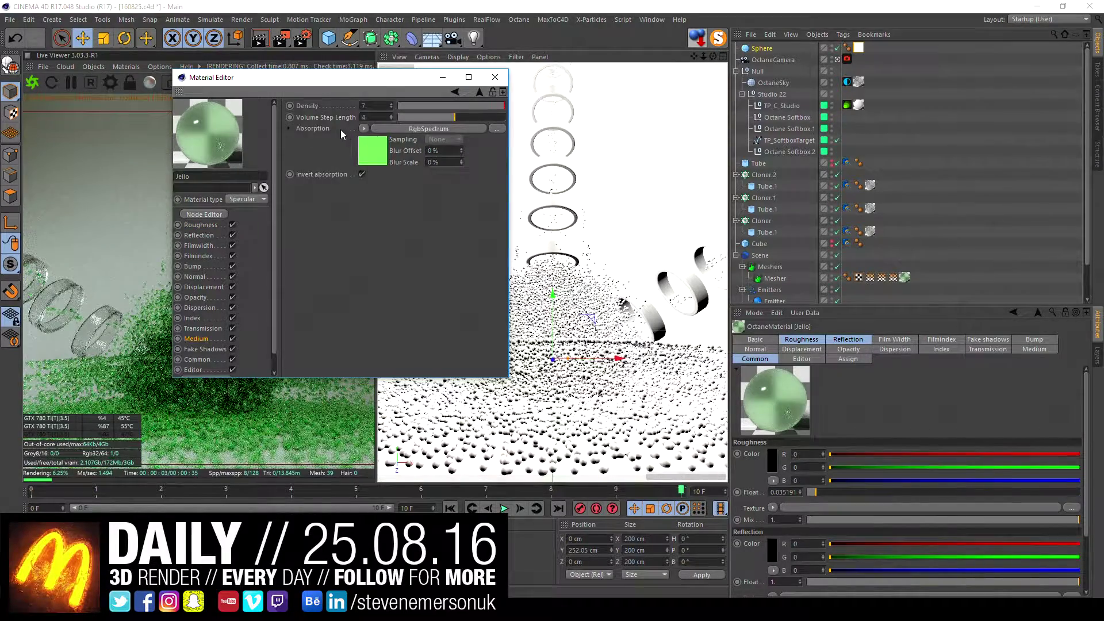
pyautogui.click(368, 145)
pyautogui.click(322, 114)
pyautogui.moveTo(336, 118); pyautogui.dragTo(348, 117)
pyautogui.click(302, 154)
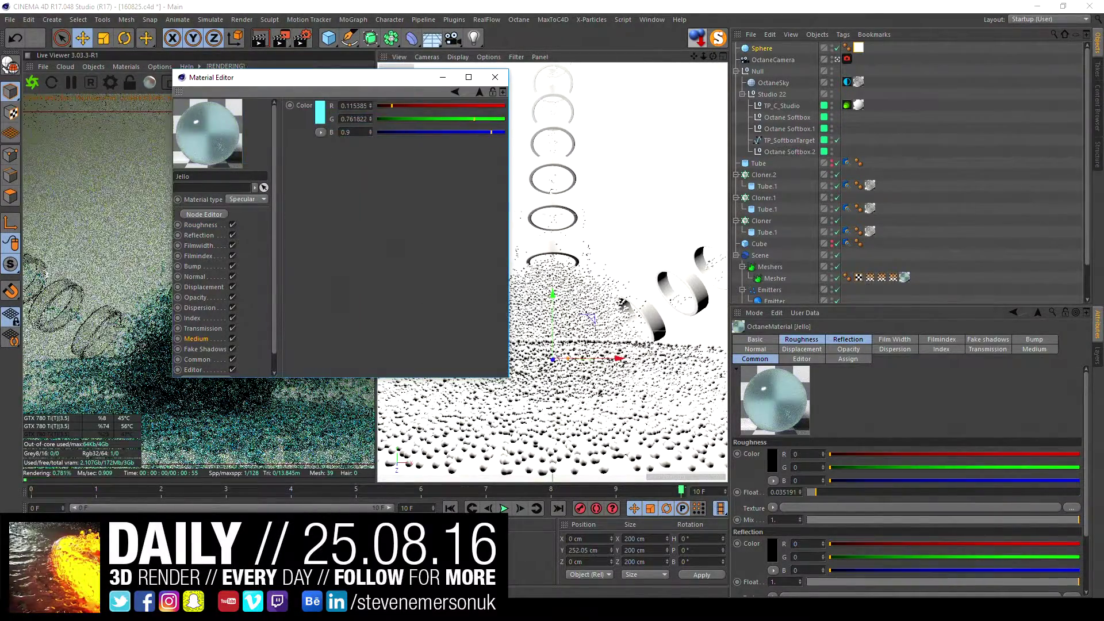
pyautogui.click(598, 107)
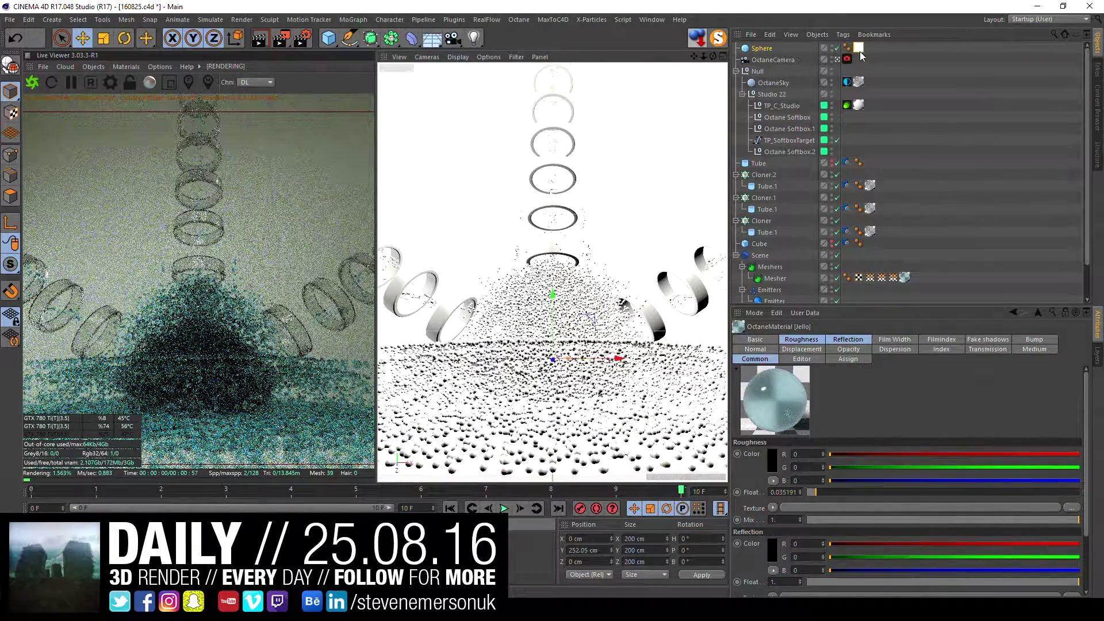
# Step: Enable surface brightness on the sphere material's blackbody emission
pyautogui.doubleClick(859, 48)
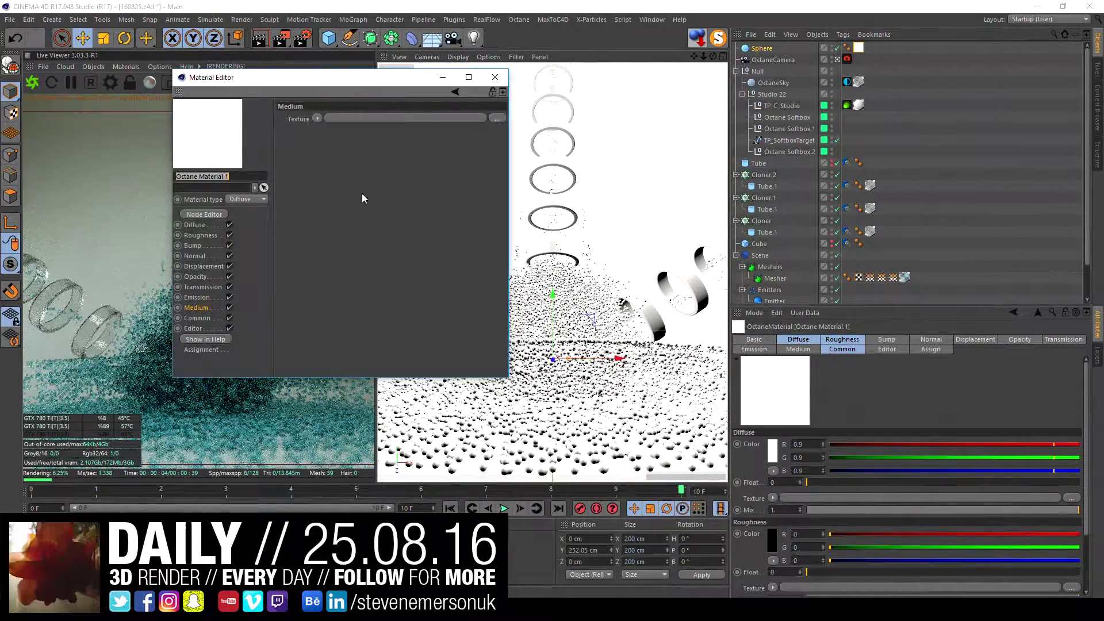
pyautogui.click(200, 296)
pyautogui.click(327, 141)
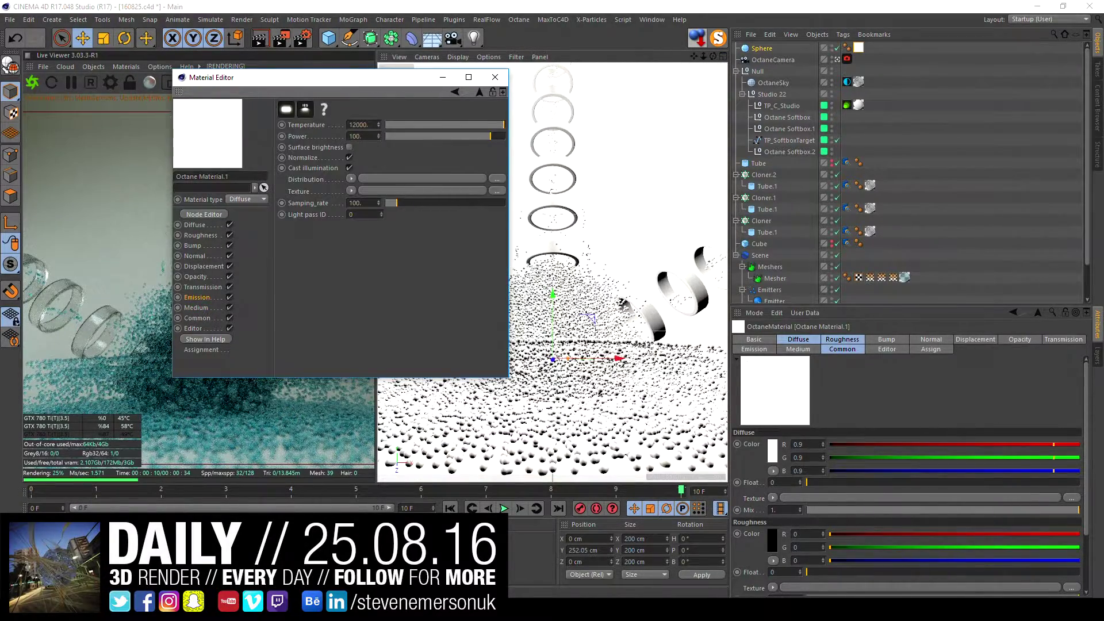
pyautogui.moveTo(345, 77); pyautogui.dragTo(767, 152)
pyautogui.click(772, 222)
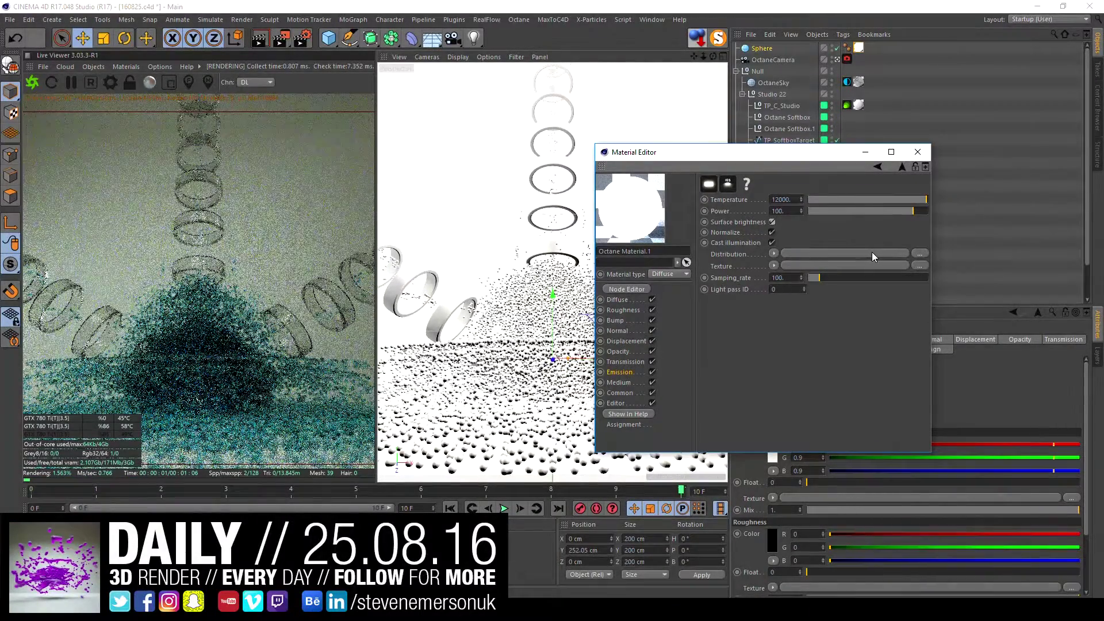
pyautogui.click(917, 152)
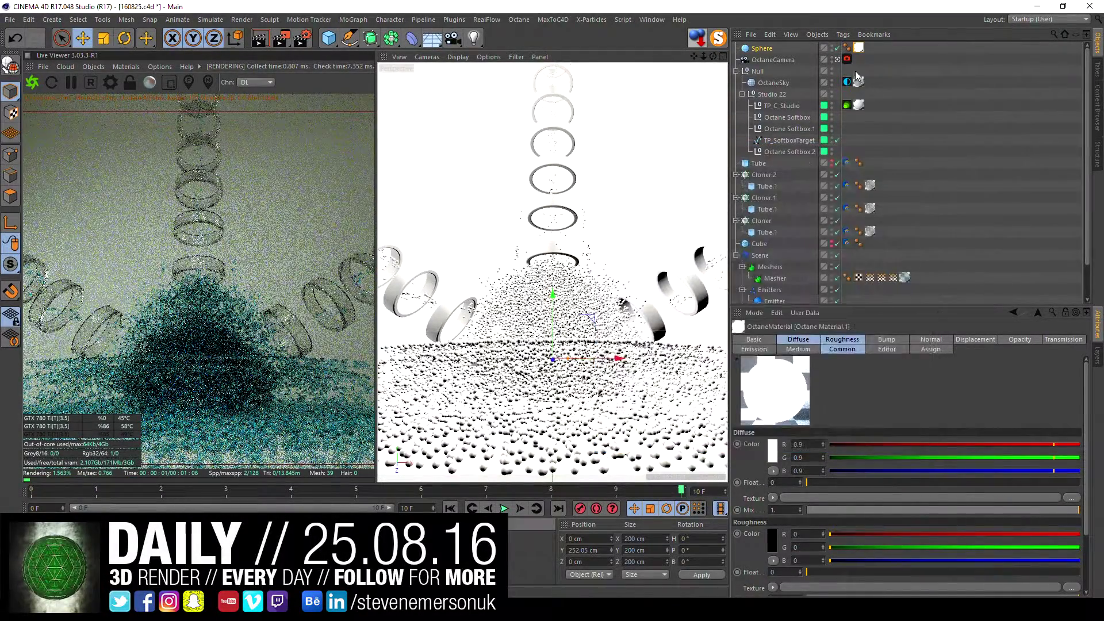
# Step: Frame and orbit the editor view, checking the viewport shading options without changes
pyautogui.press('o')
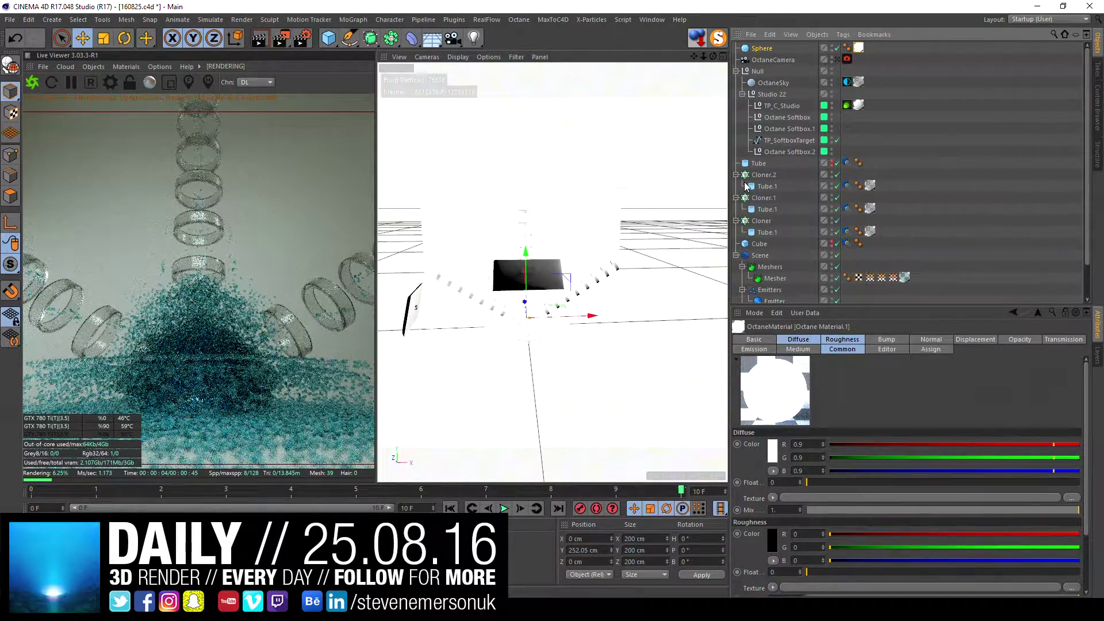
pyautogui.scroll(3, 555, 328)
pyautogui.scroll(5, 631, 303)
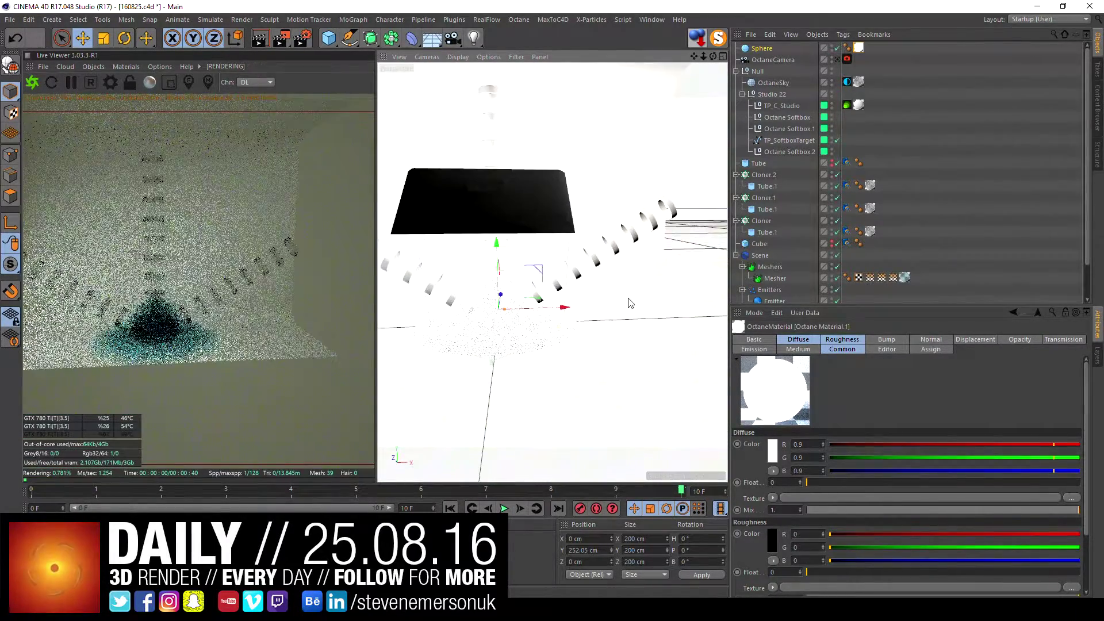
pyautogui.keyDown('alt'); pyautogui.moveTo(630, 303); pyautogui.dragTo(546, 242); pyautogui.keyUp('alt')
pyautogui.click(457, 56)
pyautogui.click(499, 163)
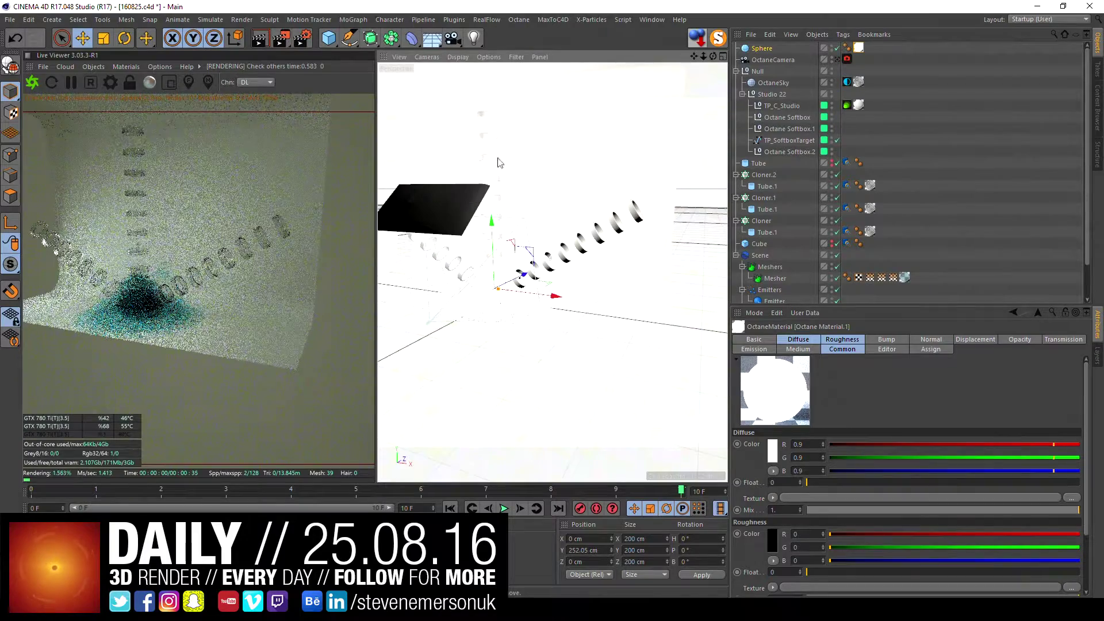
pyautogui.click(458, 56)
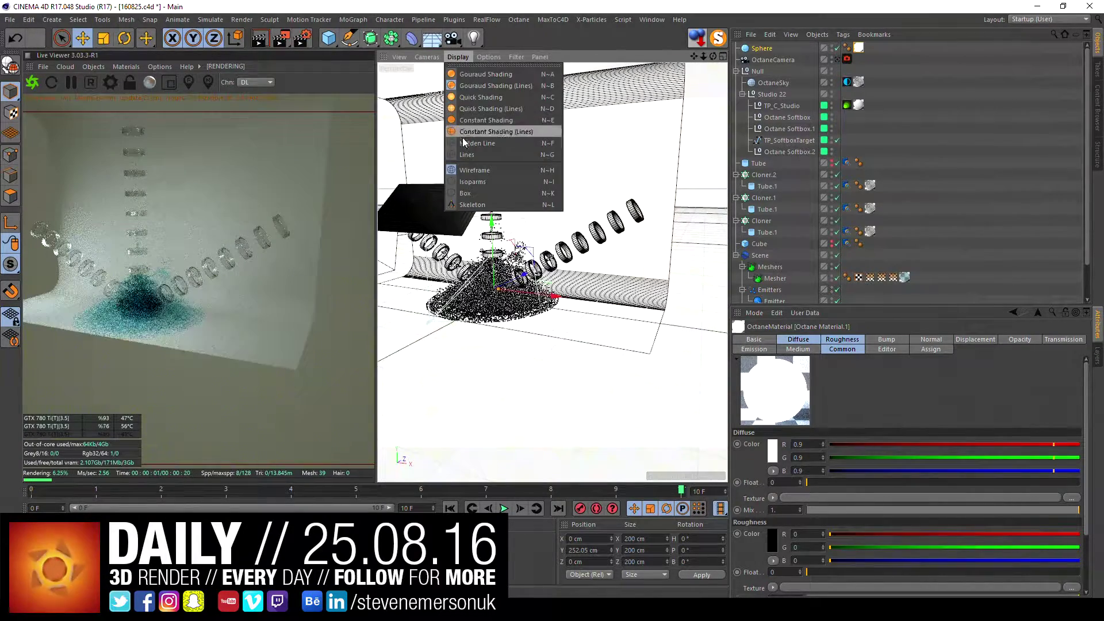
pyautogui.click(529, 238)
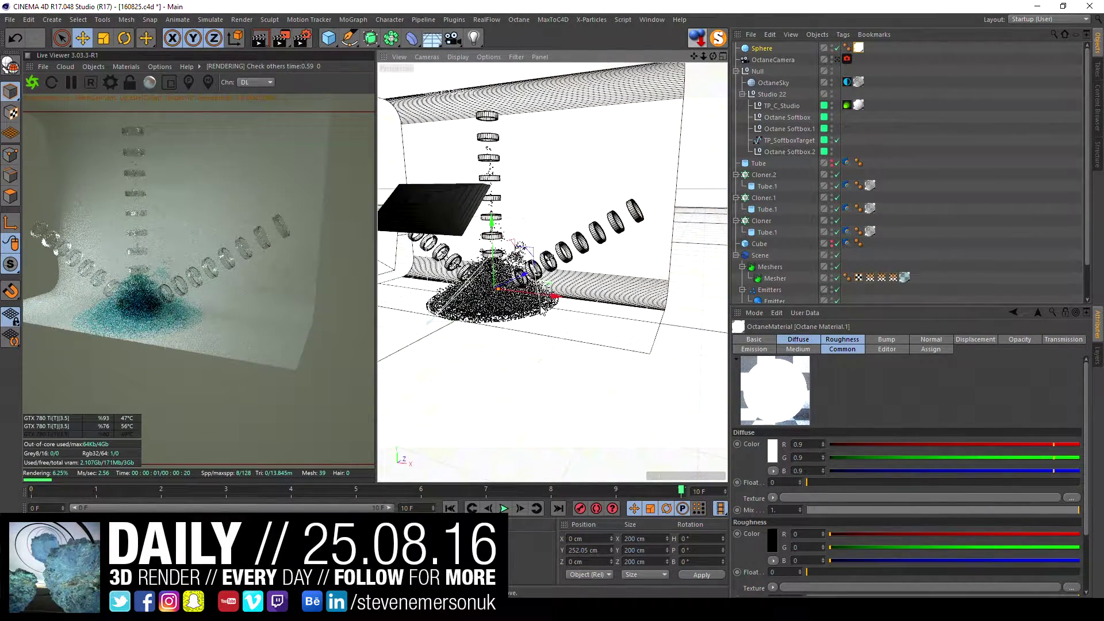
# Step: Select OctaneSky, inspect the particle pile up close, then look through the OctaneCamera
pyautogui.click(69, 115)
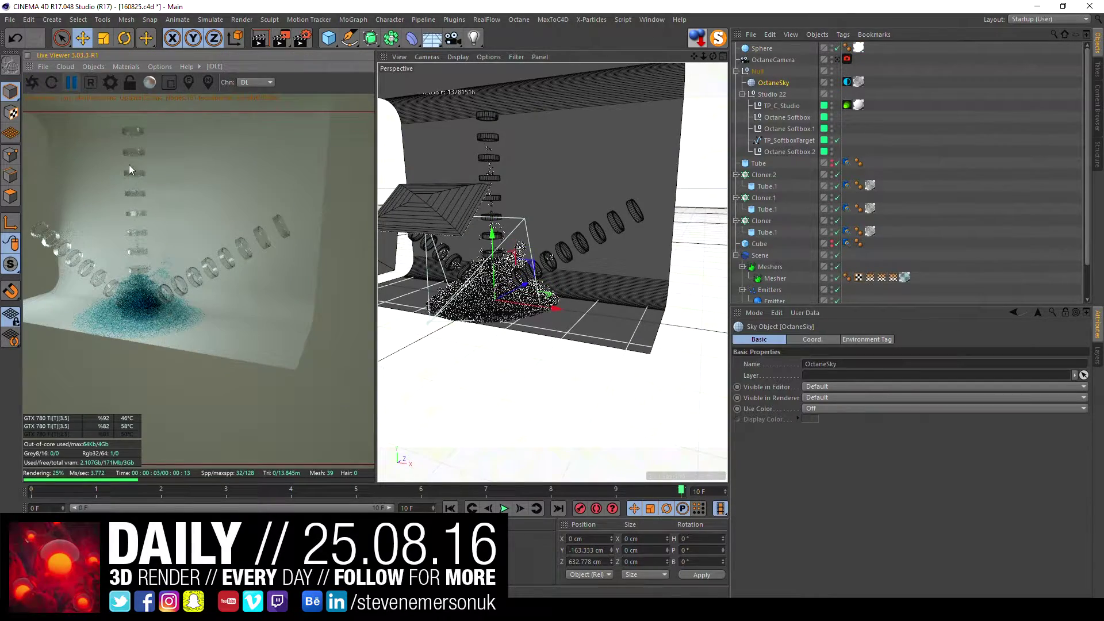
pyautogui.moveTo(568, 291)
pyautogui.keyDown('alt'); pyautogui.mouseDown()
pyautogui.moveTo(600, 328)
pyautogui.moveTo(516, 281)
pyautogui.moveTo(557, 296)
pyautogui.moveTo(487, 366)
pyautogui.moveTo(569, 333)
pyautogui.mouseUp(); pyautogui.keyUp('alt')
pyautogui.scroll(5, 569, 253)
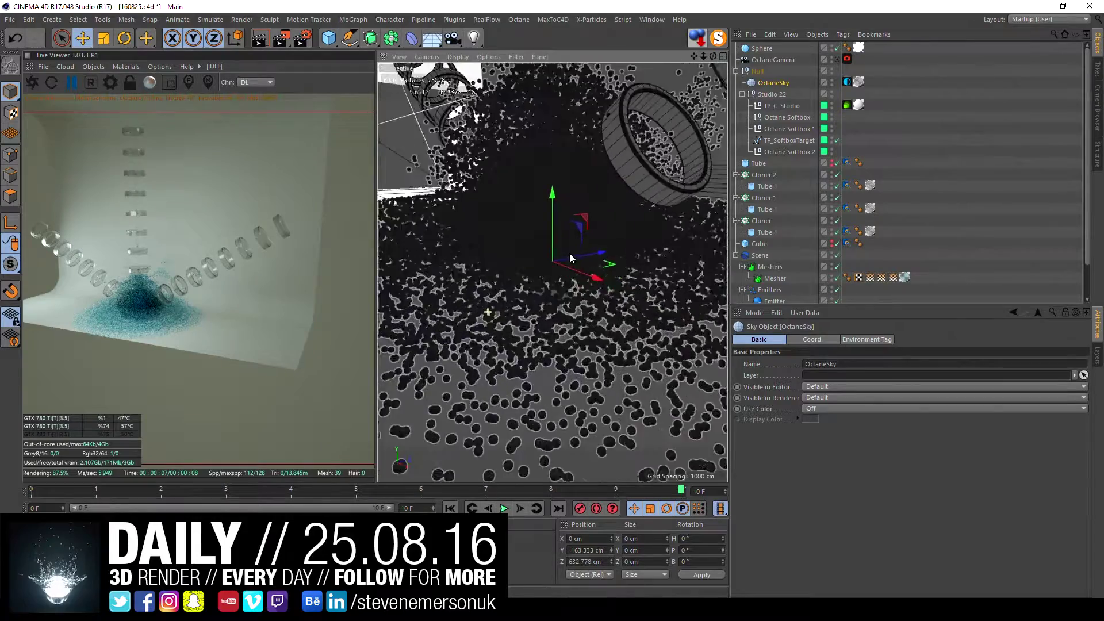
pyautogui.scroll(4, 543, 257)
pyautogui.scroll(4, 539, 264)
pyautogui.scroll(3, 539, 265)
pyautogui.scroll(-2, 564, 278)
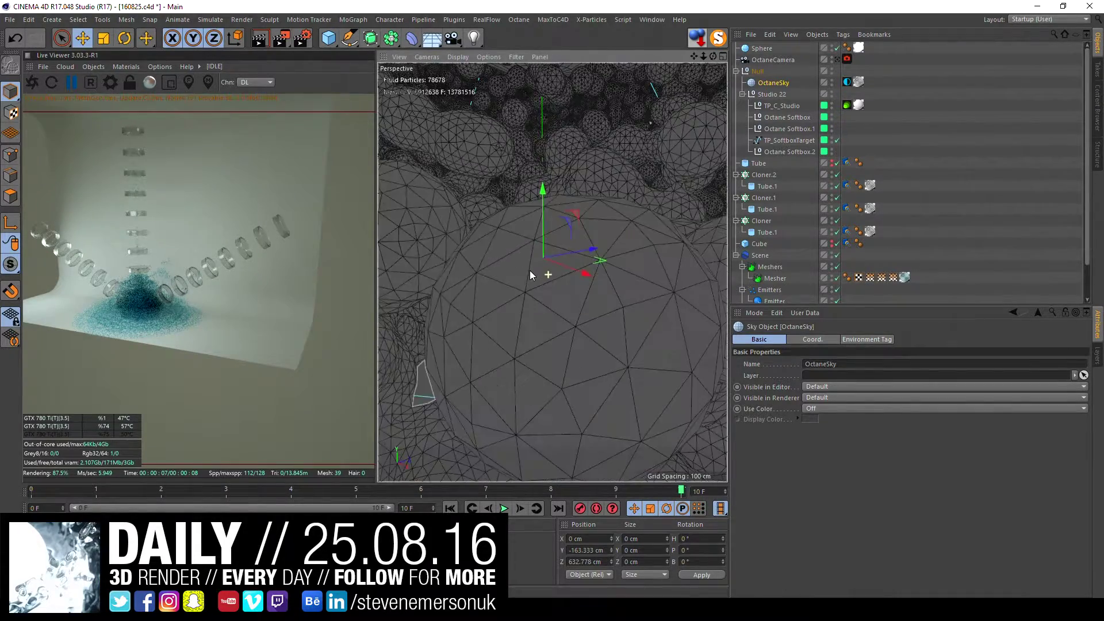
pyautogui.scroll(-2, 537, 276)
pyautogui.scroll(2, 510, 253)
pyautogui.moveTo(559, 150)
pyautogui.keyDown('alt'); pyautogui.mouseDown()
pyautogui.moveTo(564, 225)
pyautogui.moveTo(540, 279)
pyautogui.moveTo(561, 243)
pyautogui.mouseUp(); pyautogui.keyUp('alt')
pyautogui.scroll(-3, 574, 227)
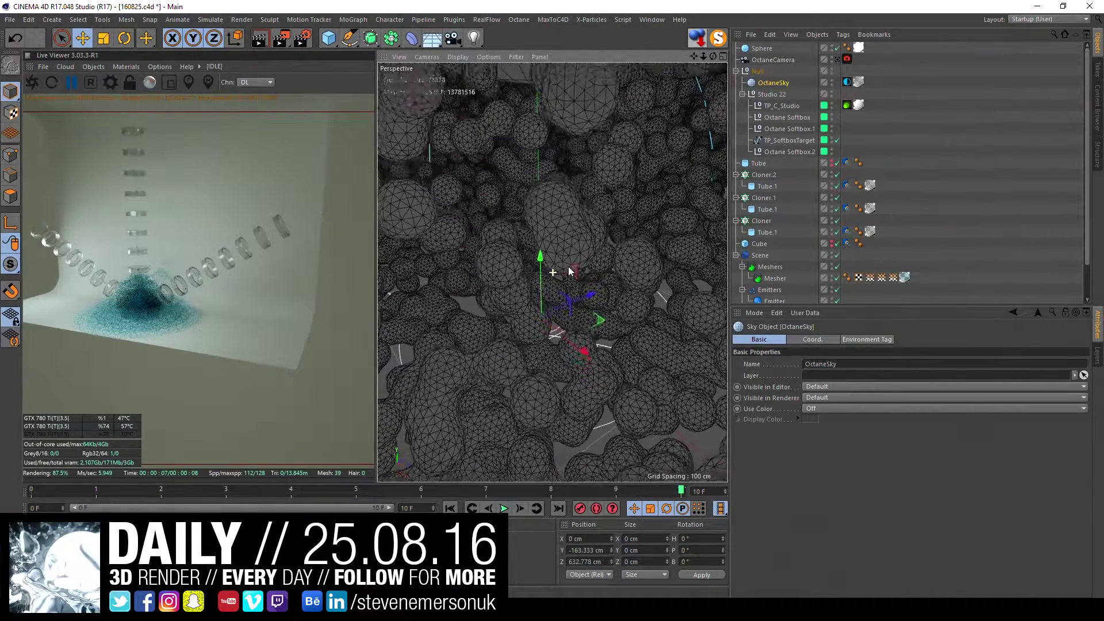
pyautogui.scroll(5, 602, 286)
pyautogui.scroll(2, 600, 293)
pyautogui.scroll(-3, 599, 303)
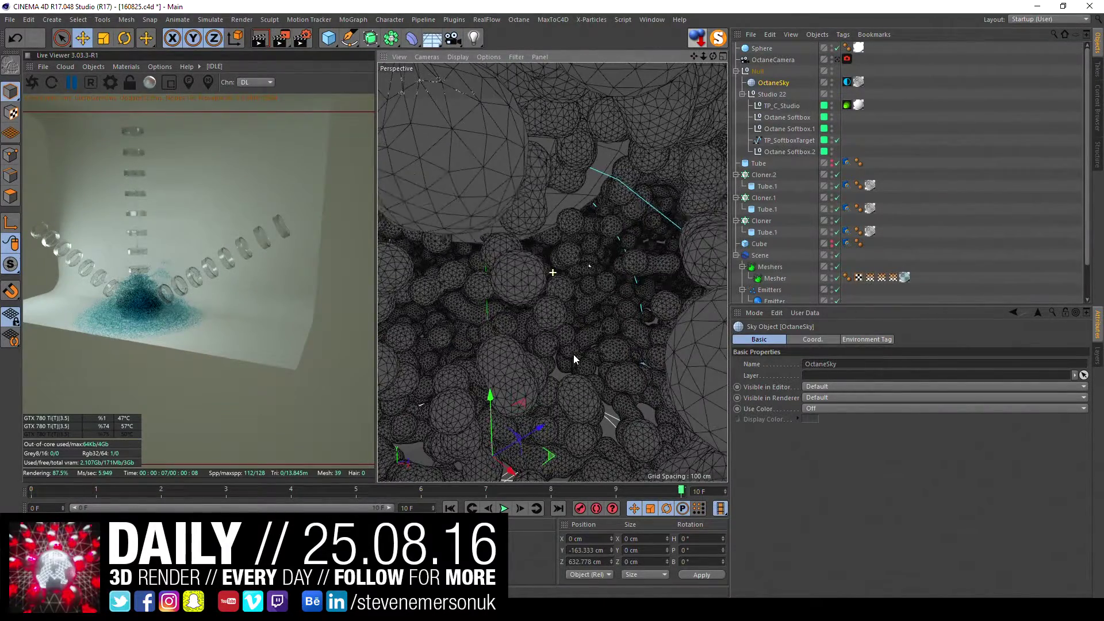
pyautogui.scroll(2, 576, 257)
pyautogui.scroll(2, 584, 261)
pyautogui.scroll(-2, 585, 270)
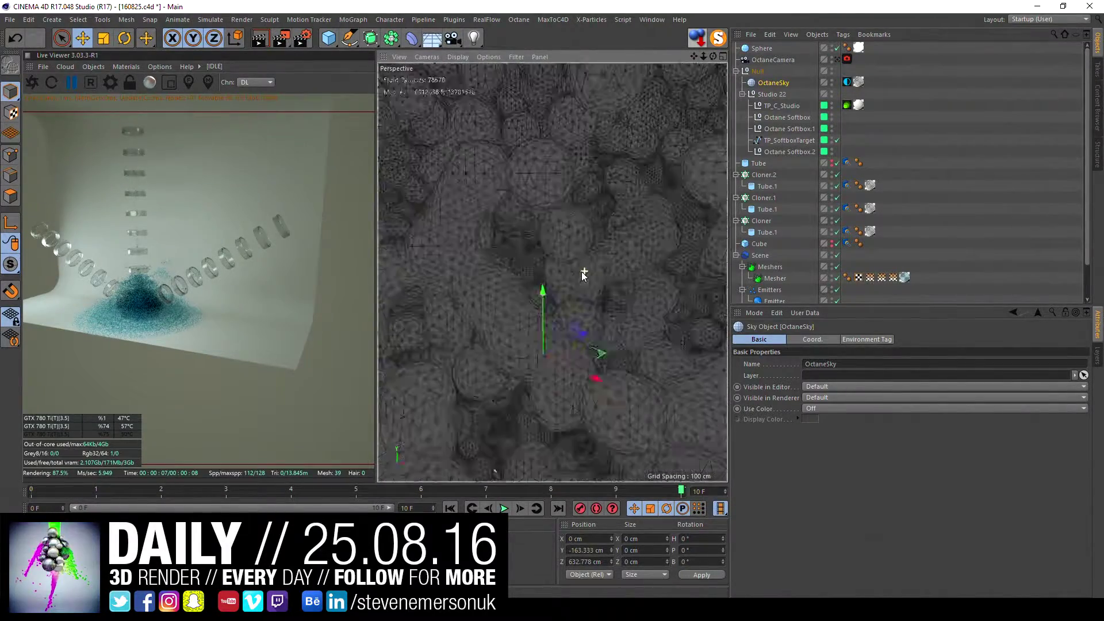
pyautogui.scroll(-2, 581, 271)
pyautogui.scroll(-2, 579, 237)
pyautogui.scroll(-2, 578, 243)
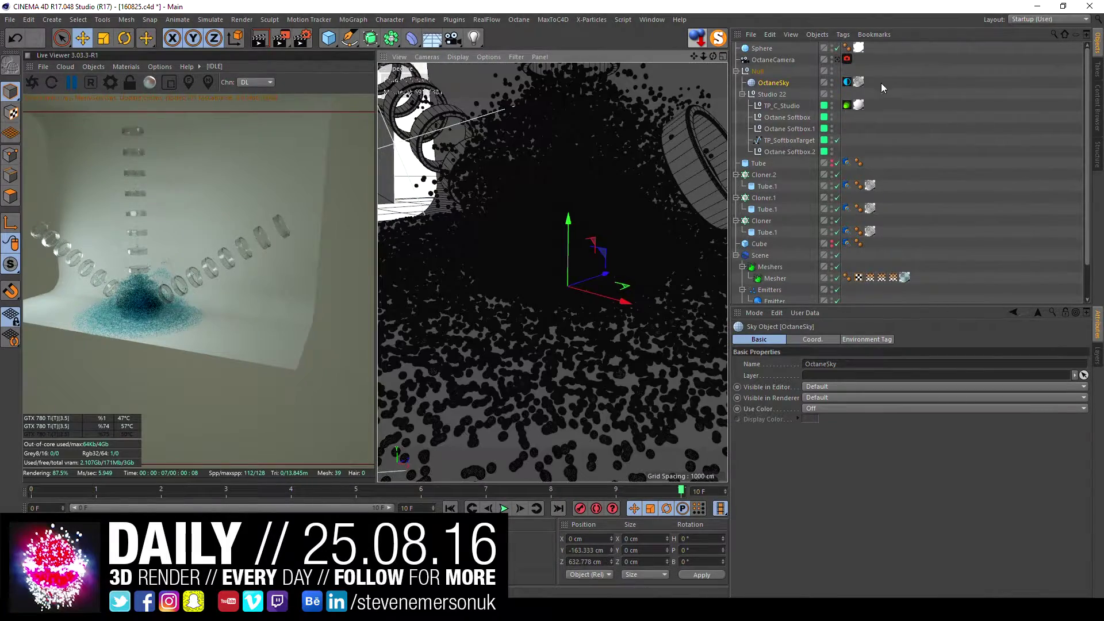
pyautogui.click(836, 60)
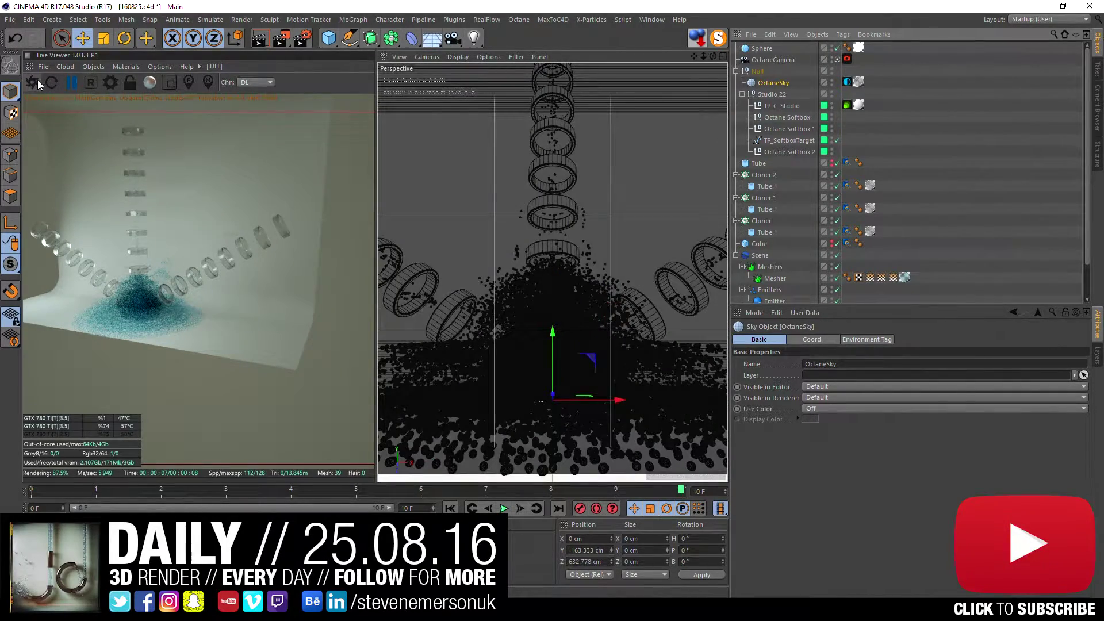
# Step: Restart the Octane live render from the active camera view
pyautogui.click(35, 83)
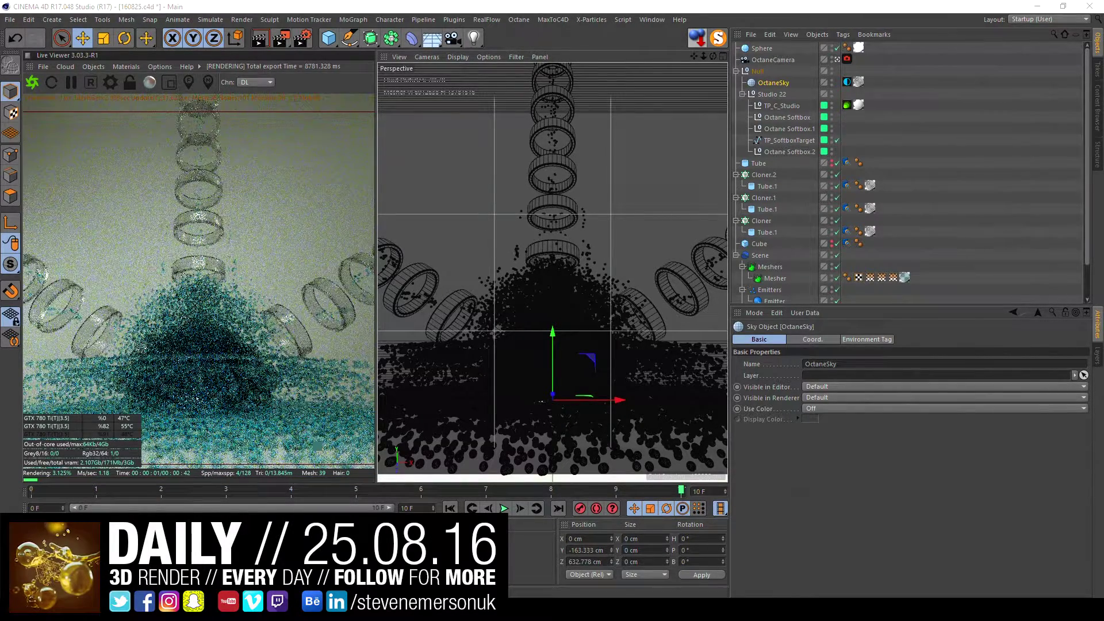
# Step: Raise the OctaneSky about 400 cm on the Y axis
pyautogui.click(551, 336)
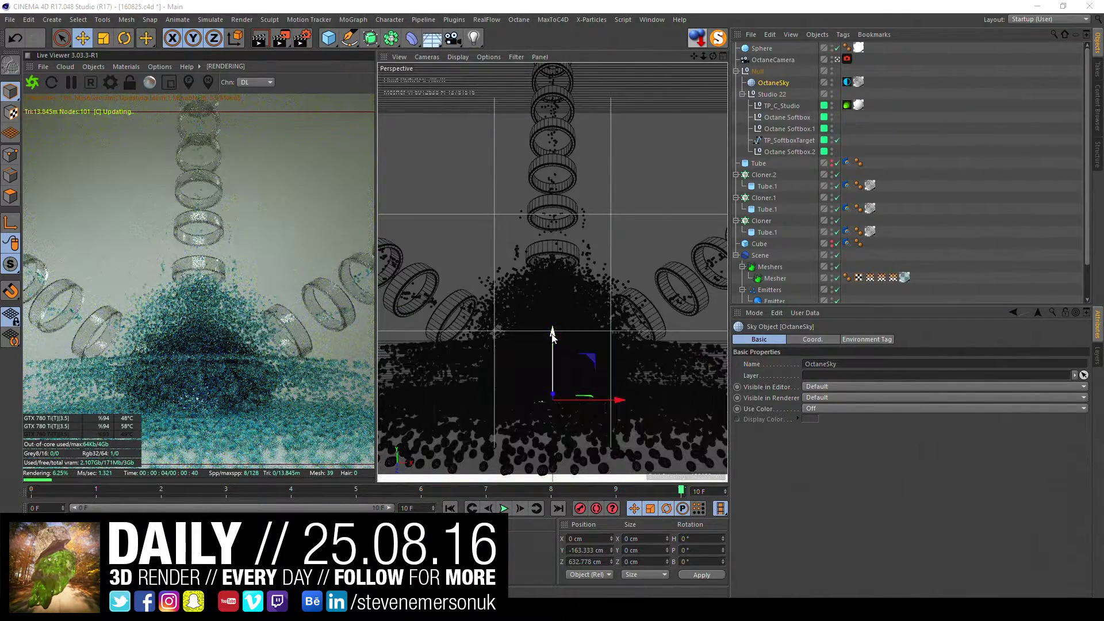
pyautogui.moveTo(552, 336); pyautogui.dragTo(551, 268)
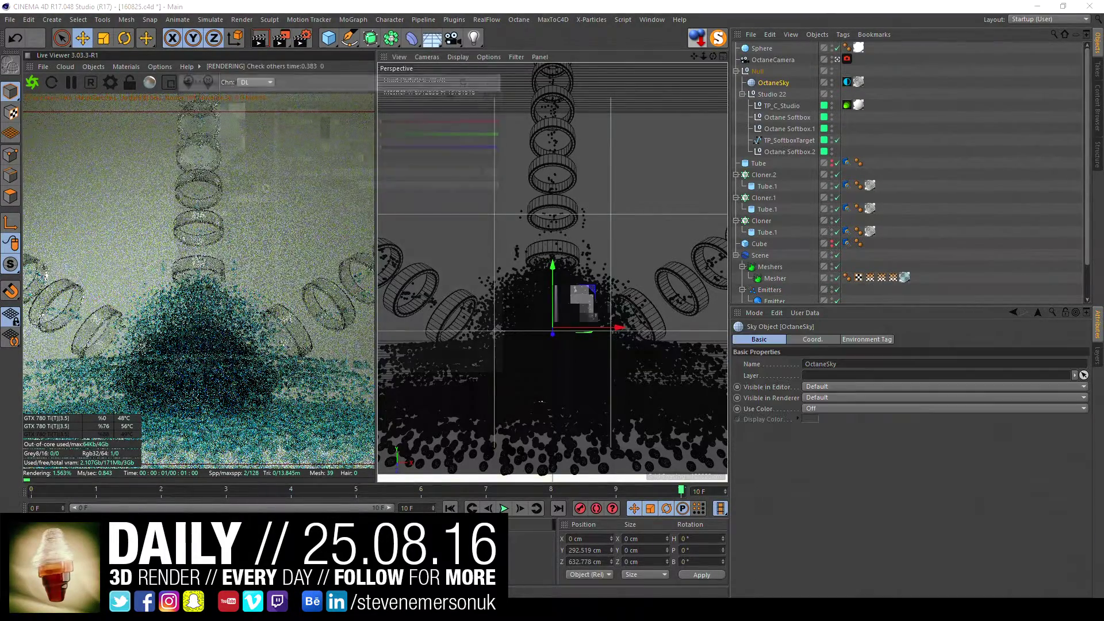
pyautogui.doubleClick(207, 546)
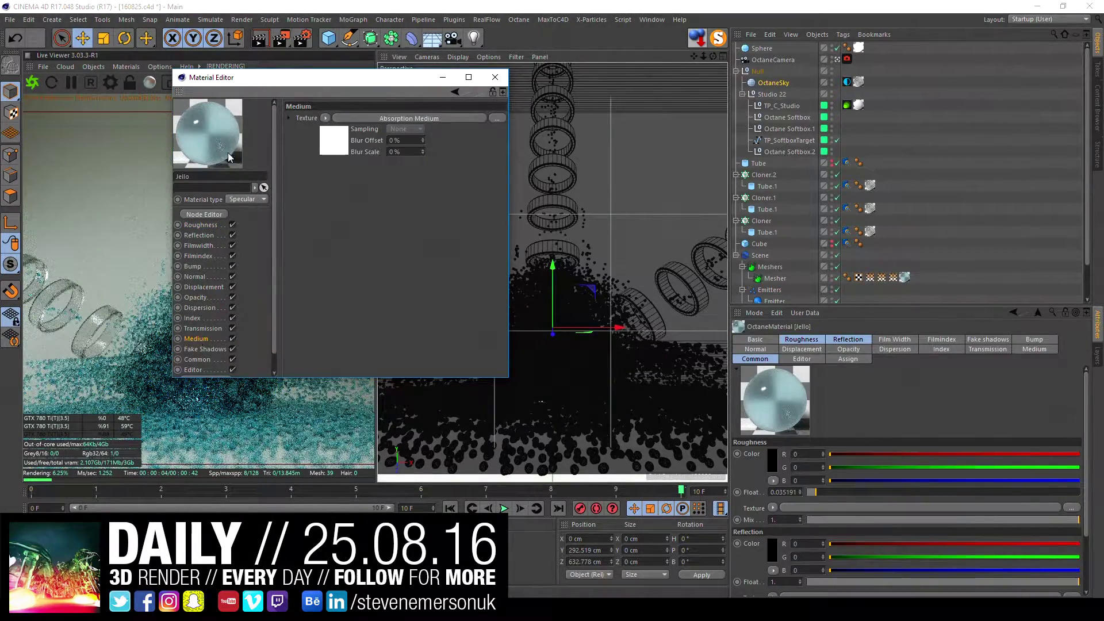
# Step: Set Octane specular and glossy depth to 8 and diffuse depth to 3
pyautogui.click(110, 83)
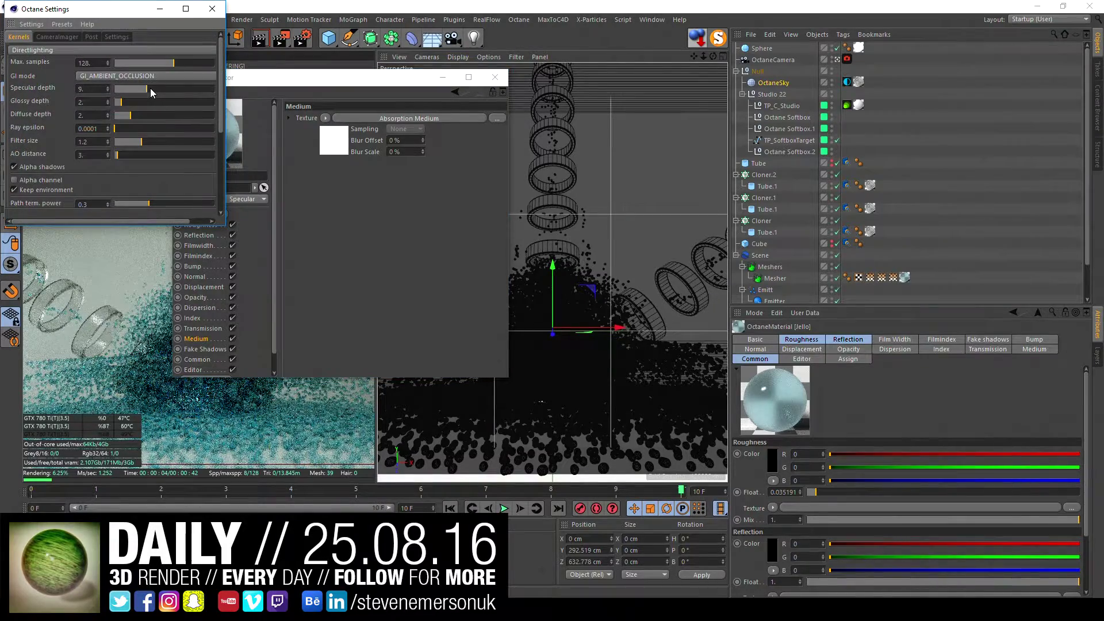
pyautogui.click(143, 89)
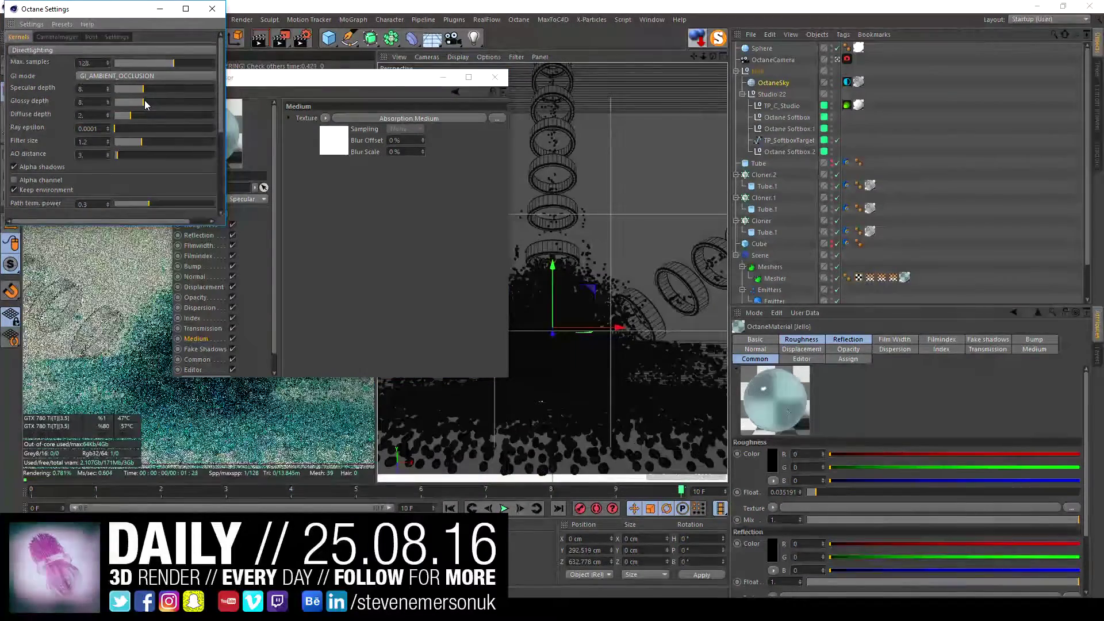
pyautogui.click(147, 115)
pyautogui.moveTo(92, 9); pyautogui.dragTo(504, 71)
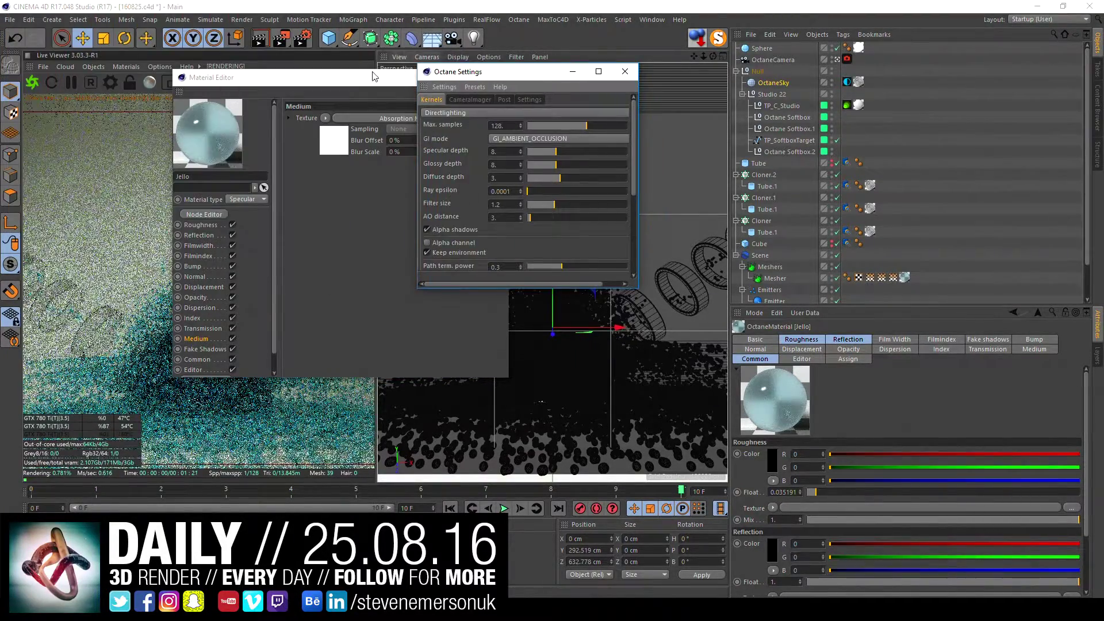
# Step: Set the Jello material's medium density to 10
pyautogui.moveTo(372, 76); pyautogui.dragTo(809, 130)
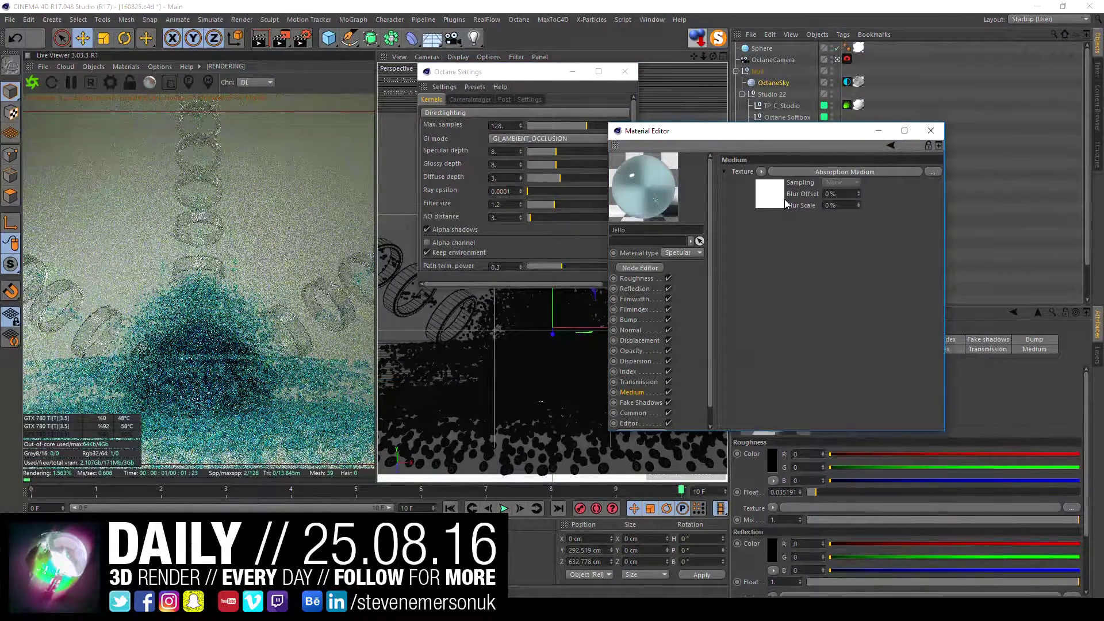
pyautogui.click(783, 196)
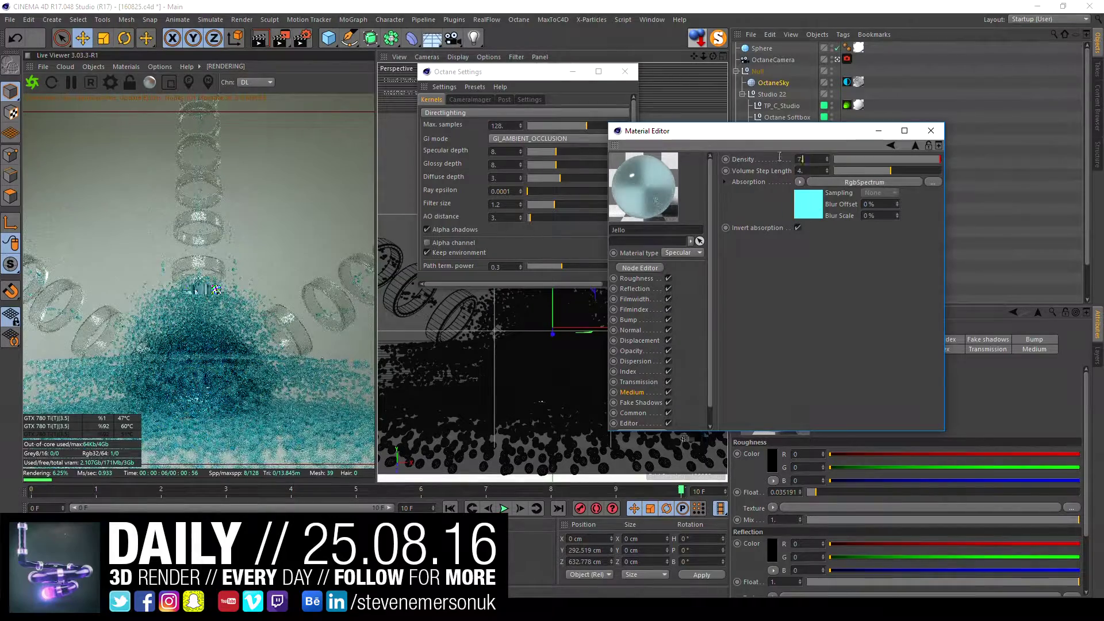
pyautogui.doubleClick(815, 160)
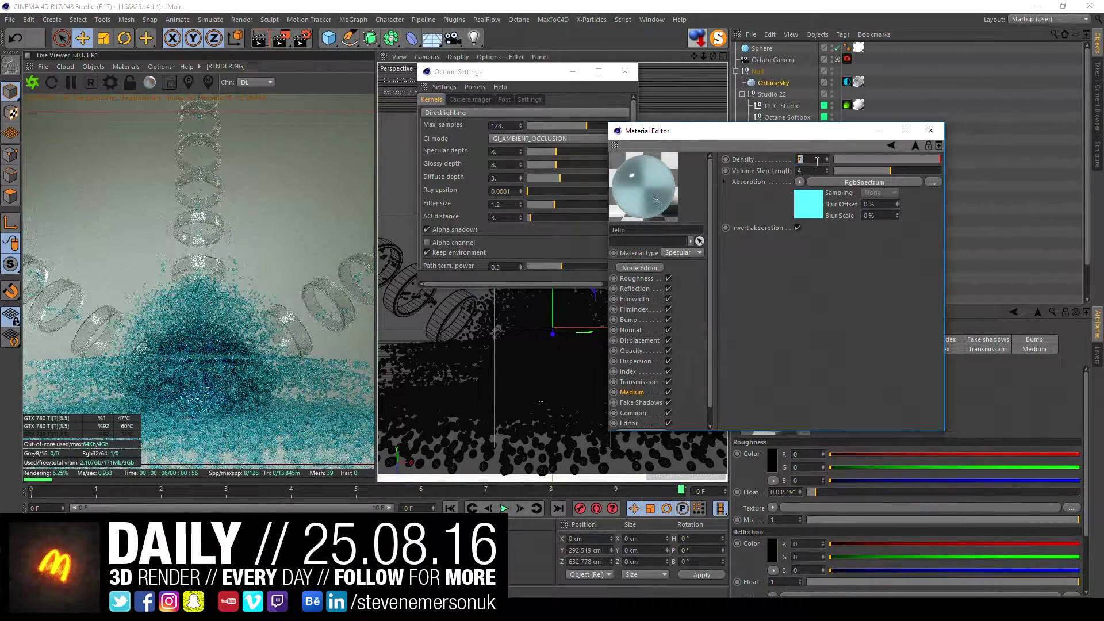
pyautogui.write('10.')
pyautogui.press('Return')
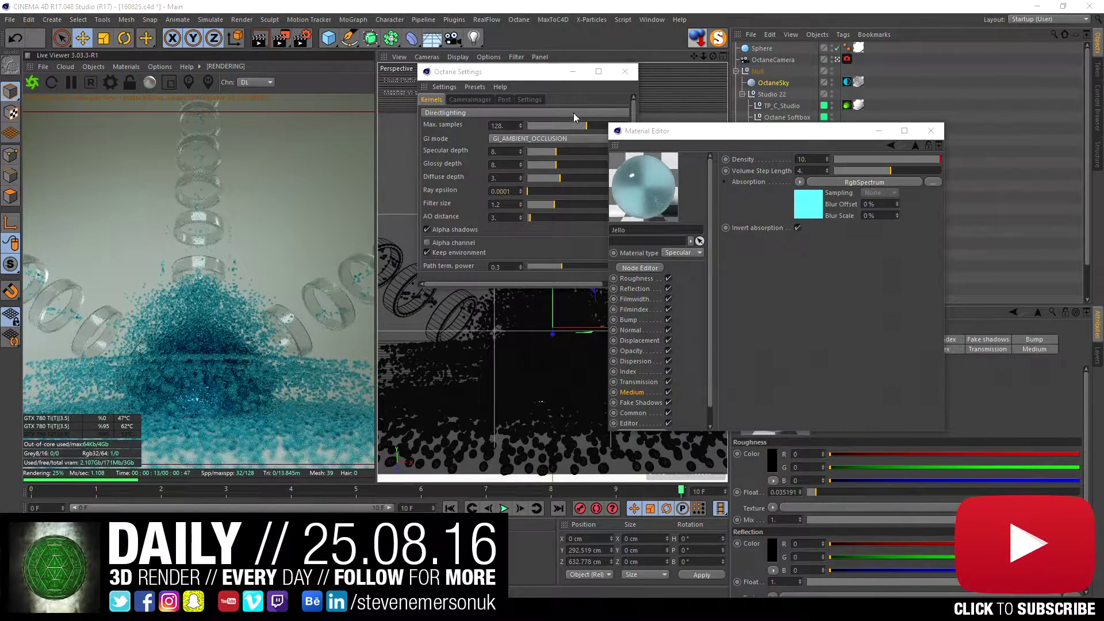
# Step: Put away the settings and material windows and reposition the sphere
pyautogui.click(619, 73)
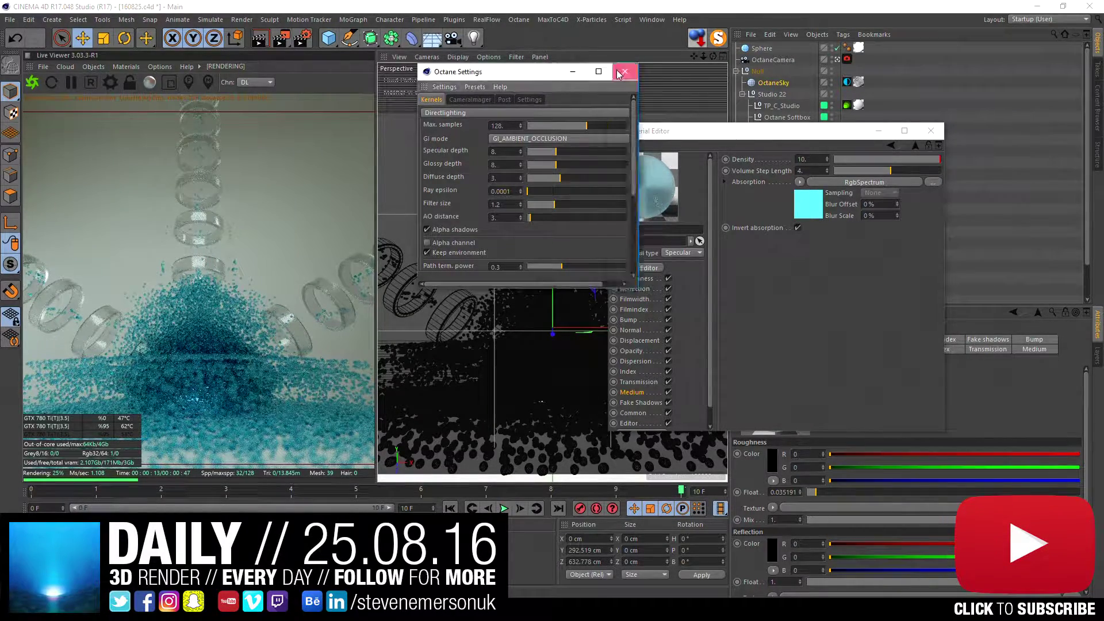
pyautogui.moveTo(719, 130); pyautogui.dragTo(794, 68)
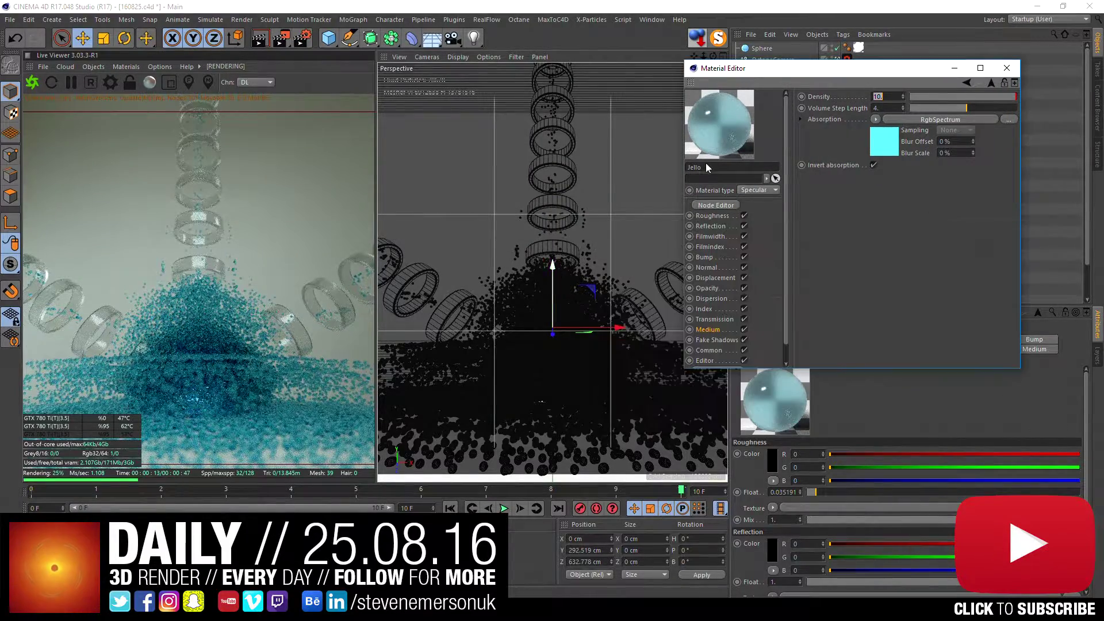
pyautogui.click(957, 72)
pyautogui.click(567, 265)
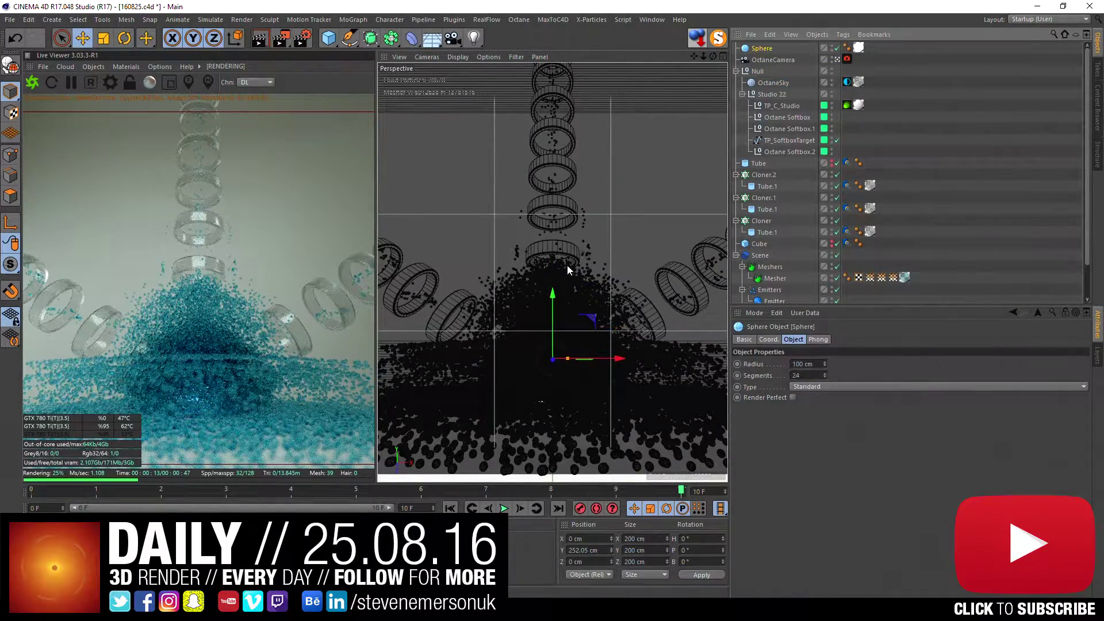
pyautogui.moveTo(553, 297); pyautogui.dragTo(560, 268)
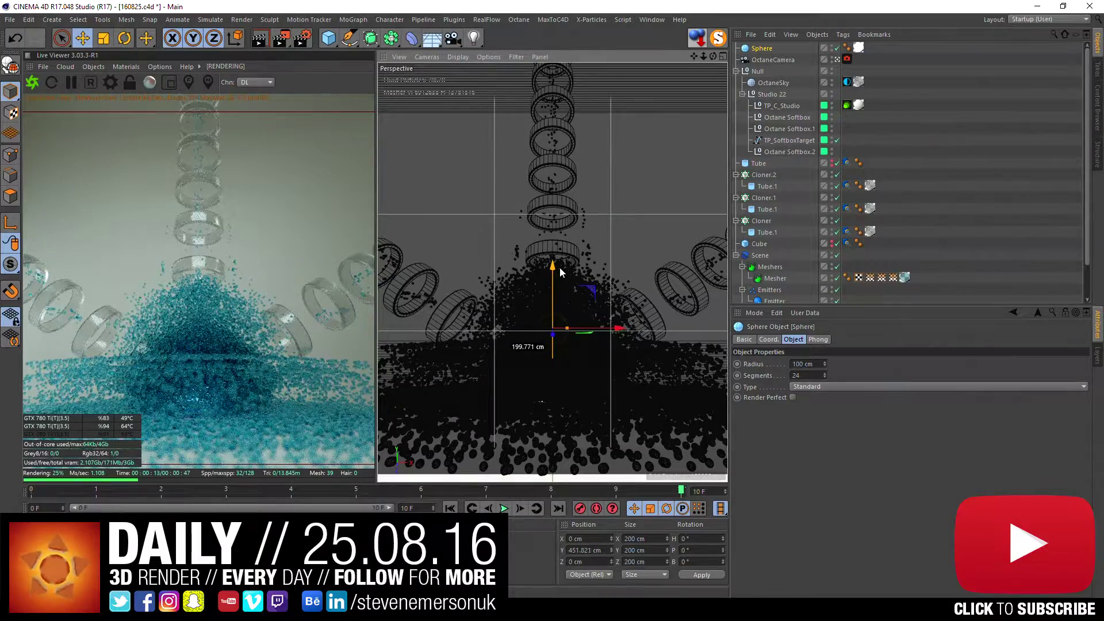
pyautogui.moveTo(552, 266); pyautogui.dragTo(557, 276)
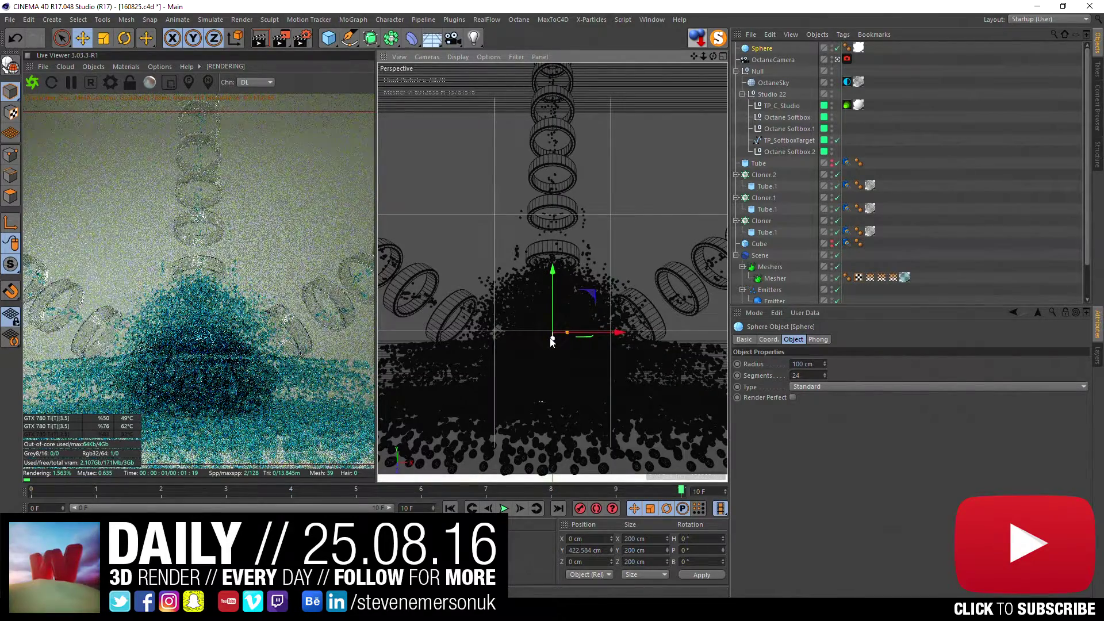
pyautogui.moveTo(551, 338)
pyautogui.mouseDown()
pyautogui.moveTo(543, 344)
pyautogui.moveTo(566, 339)
pyautogui.moveTo(543, 340)
pyautogui.moveTo(551, 340)
pyautogui.mouseUp()
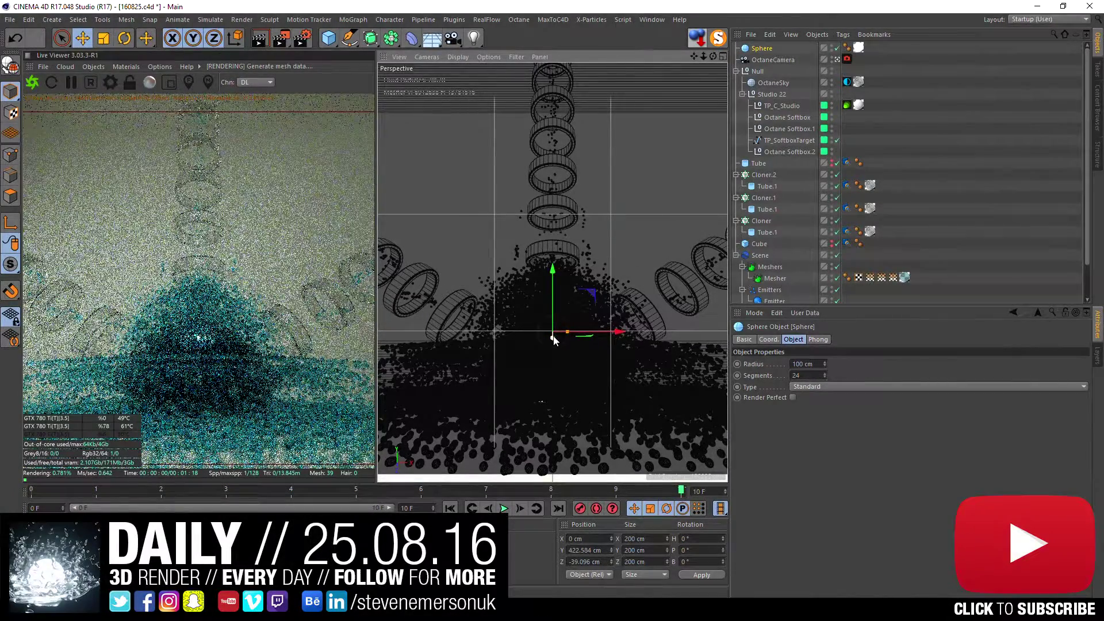
# Step: Set the sphere radius to 200 cm and lower it to about Y 313 cm
pyautogui.click(798, 364)
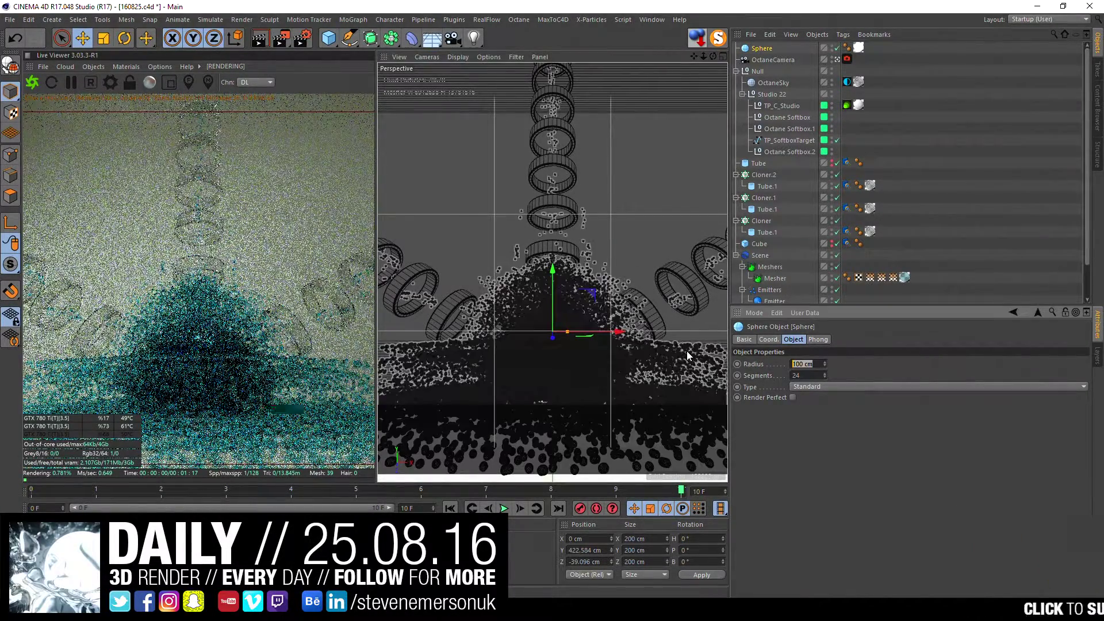
pyautogui.write('200')
pyautogui.press('Return')
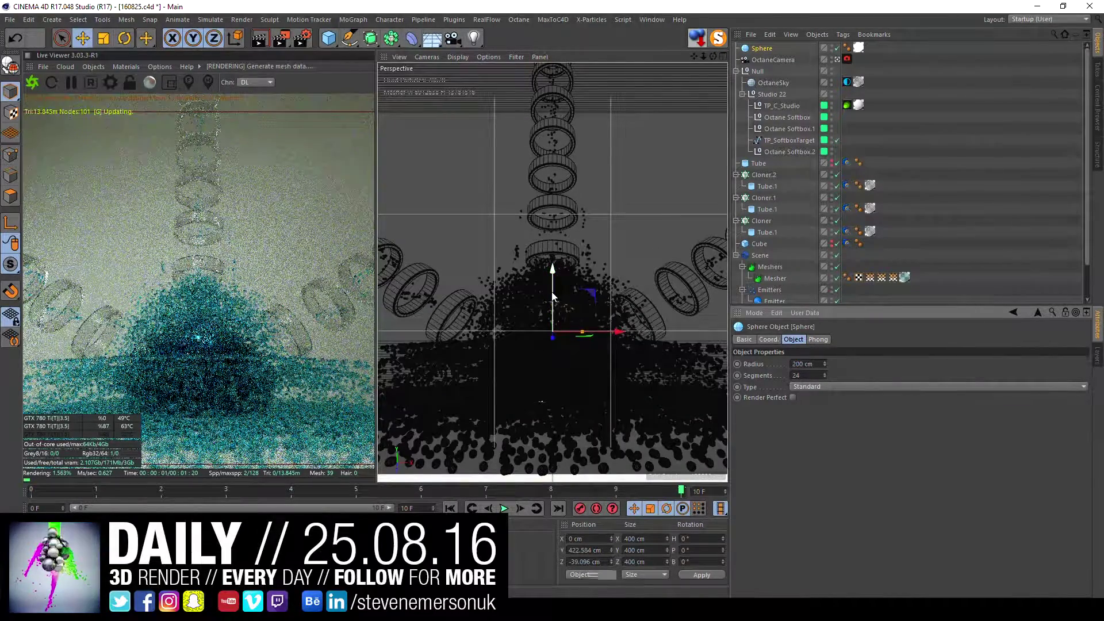
pyautogui.moveTo(552, 297); pyautogui.dragTo(551, 309)
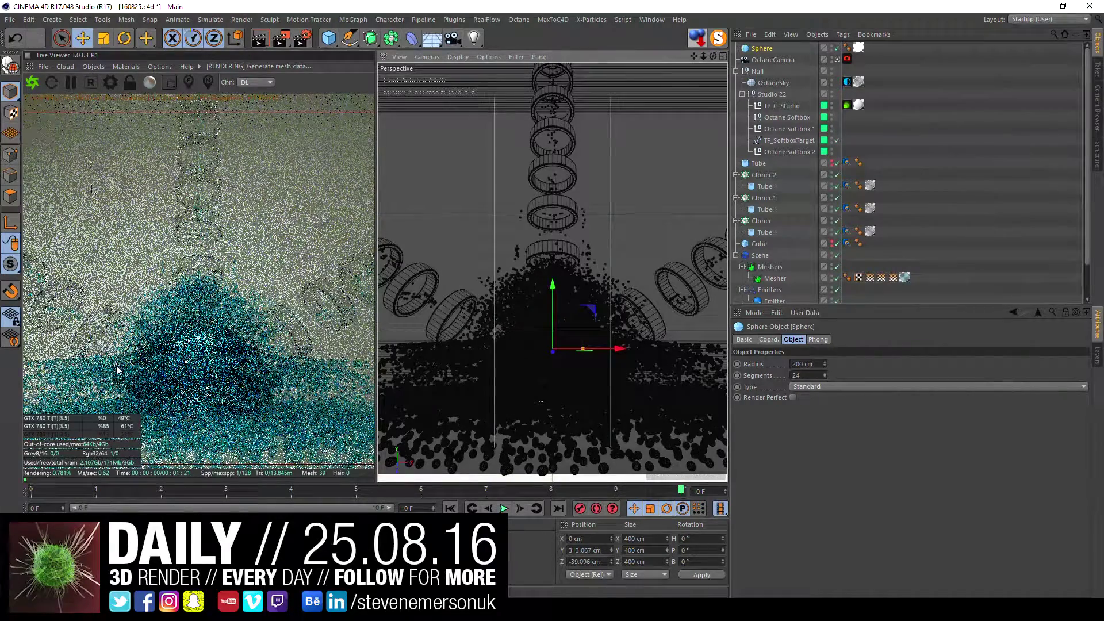
# Step: Enable bloom and glare post-processing with glare power about 9.63, then open the glossy material
pyautogui.click(110, 82)
pyautogui.moveTo(111, 11); pyautogui.dragTo(578, 118)
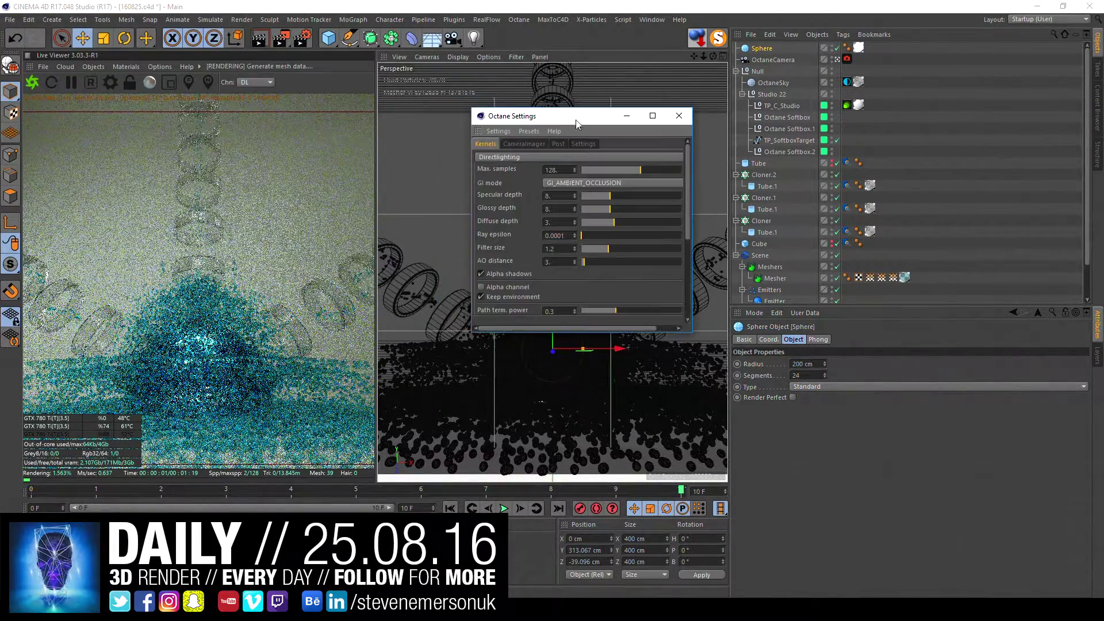
pyautogui.click(557, 144)
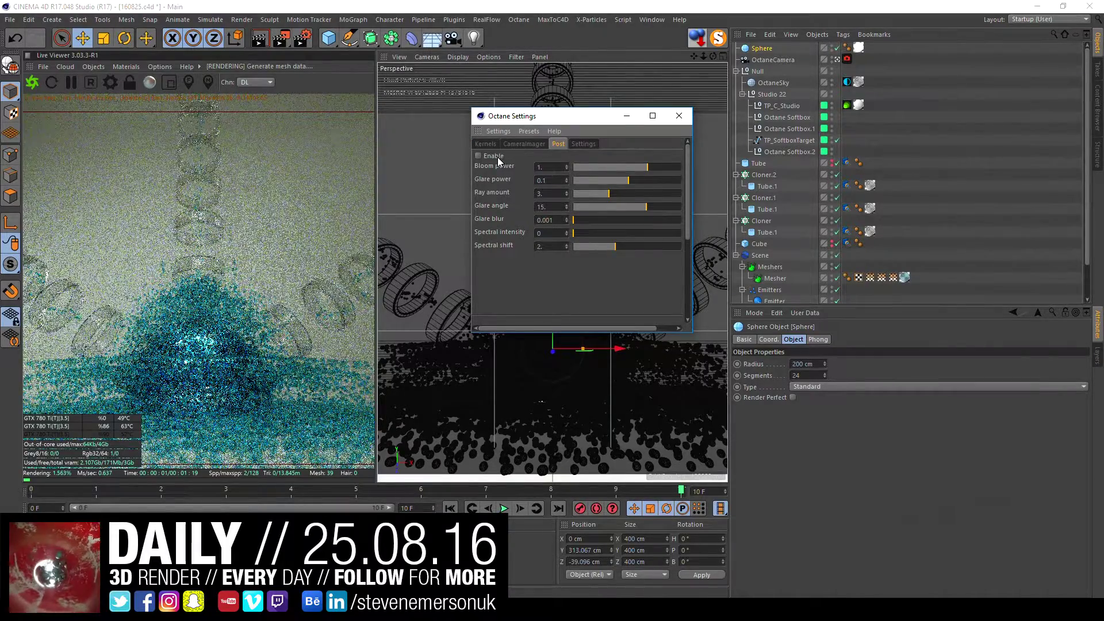
pyautogui.click(478, 155)
pyautogui.moveTo(693, 334); pyautogui.dragTo(830, 421)
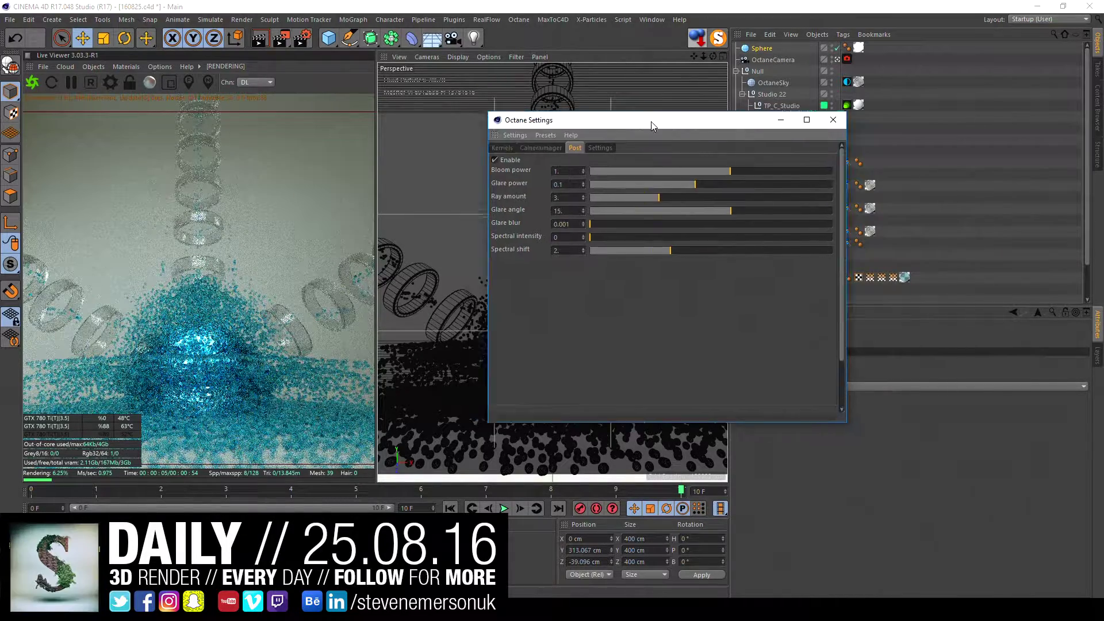
pyautogui.moveTo(636, 121); pyautogui.dragTo(853, 147)
pyautogui.moveTo(896, 206); pyautogui.dragTo(967, 208)
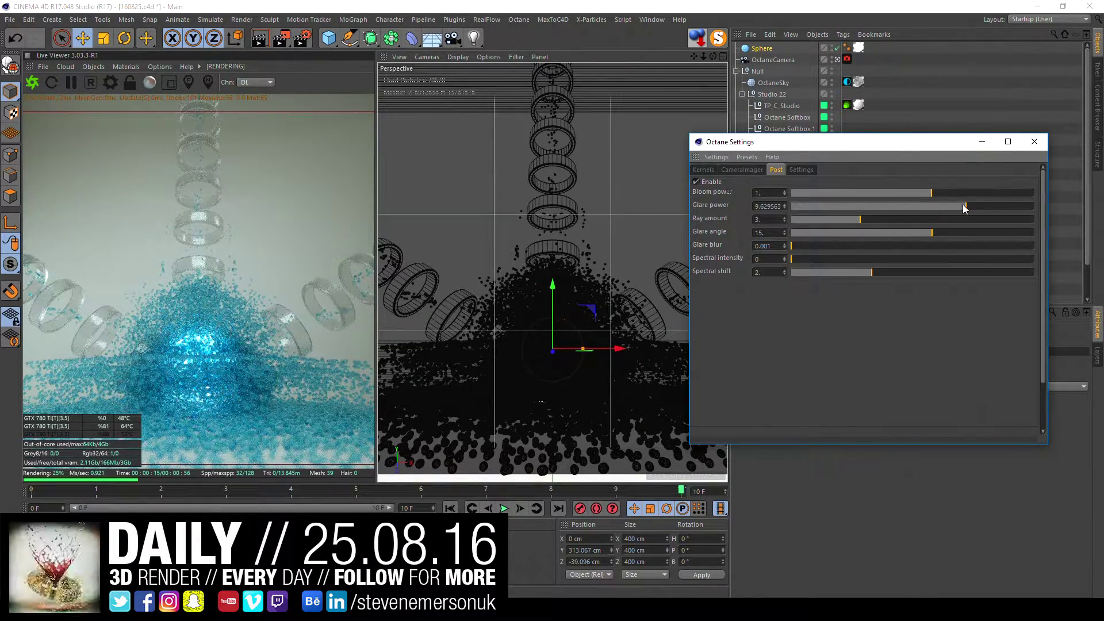
pyautogui.click(26, 546)
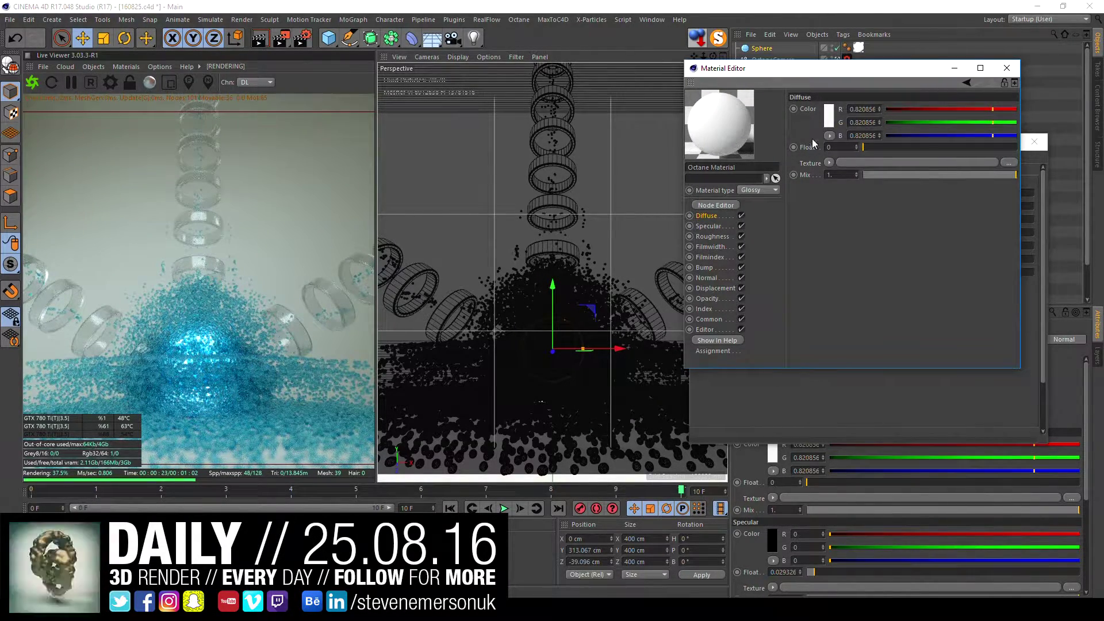
# Step: Darken the glossy material's diffuse colour to 11% value, then close both editor windows
pyautogui.click(829, 119)
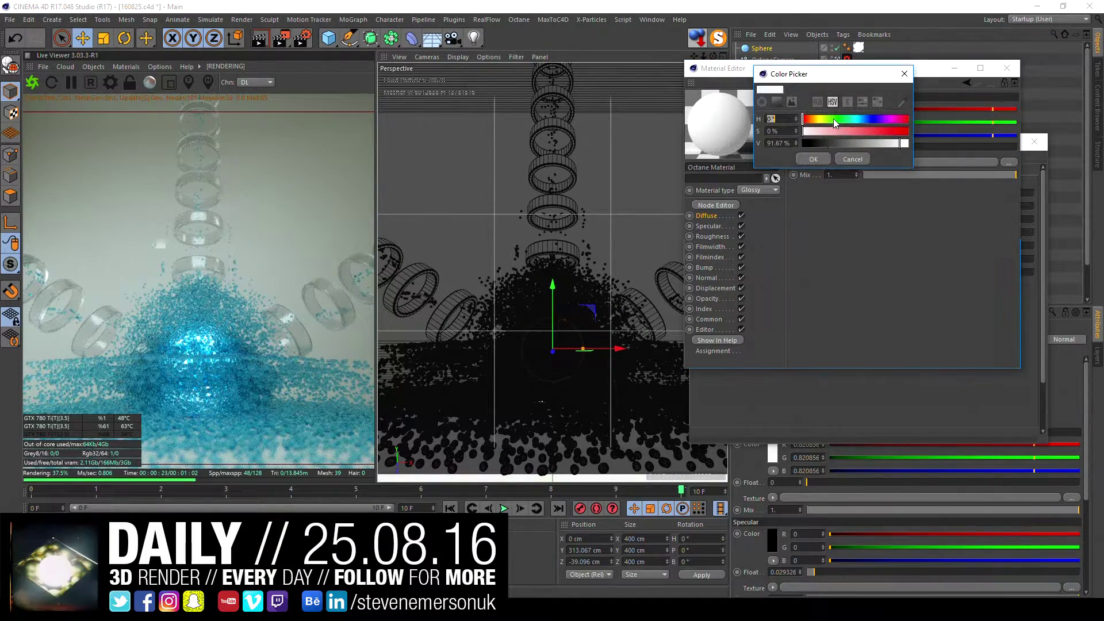
pyautogui.moveTo(836, 146); pyautogui.dragTo(815, 149)
pyautogui.click(813, 159)
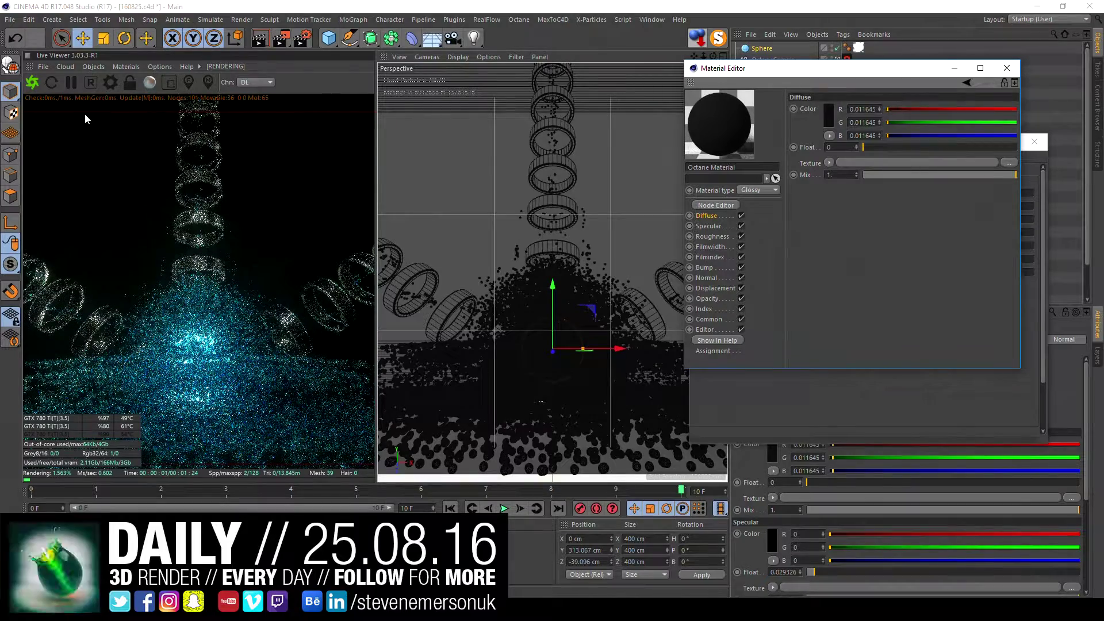
pyautogui.click(1007, 68)
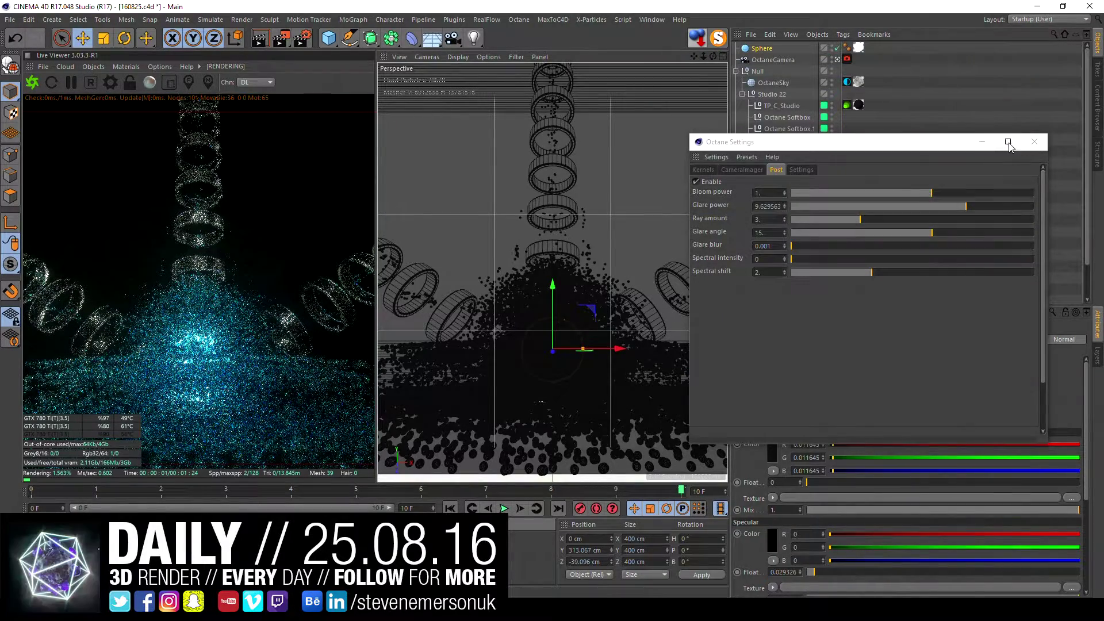
pyautogui.click(1033, 145)
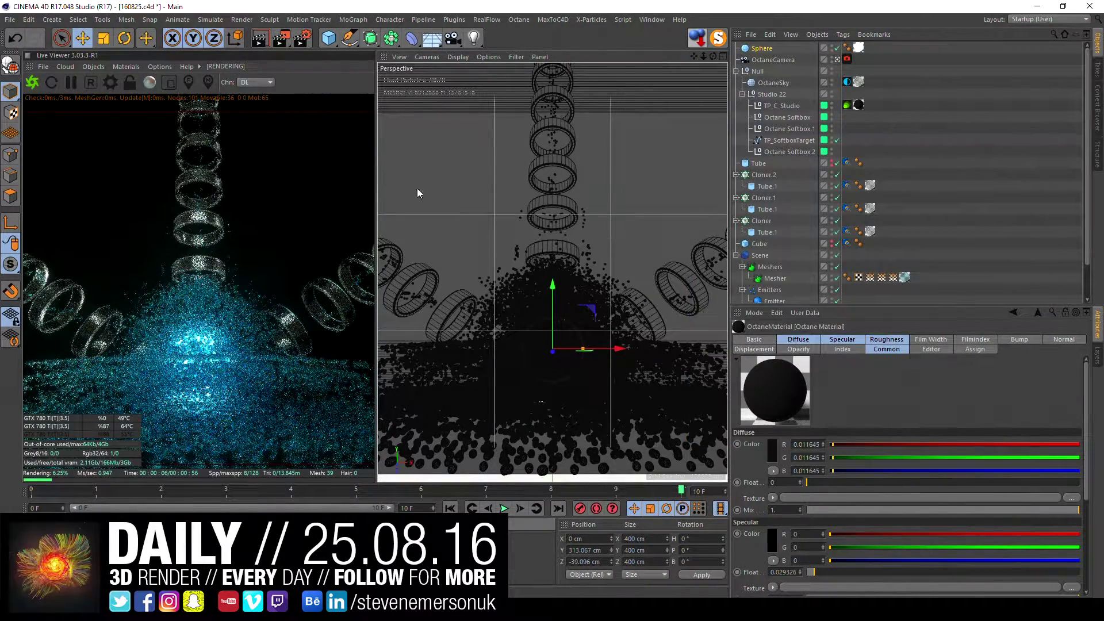
# Step: Set the glare to 1 ray, power about 36.09 and angle 0
pyautogui.click(109, 82)
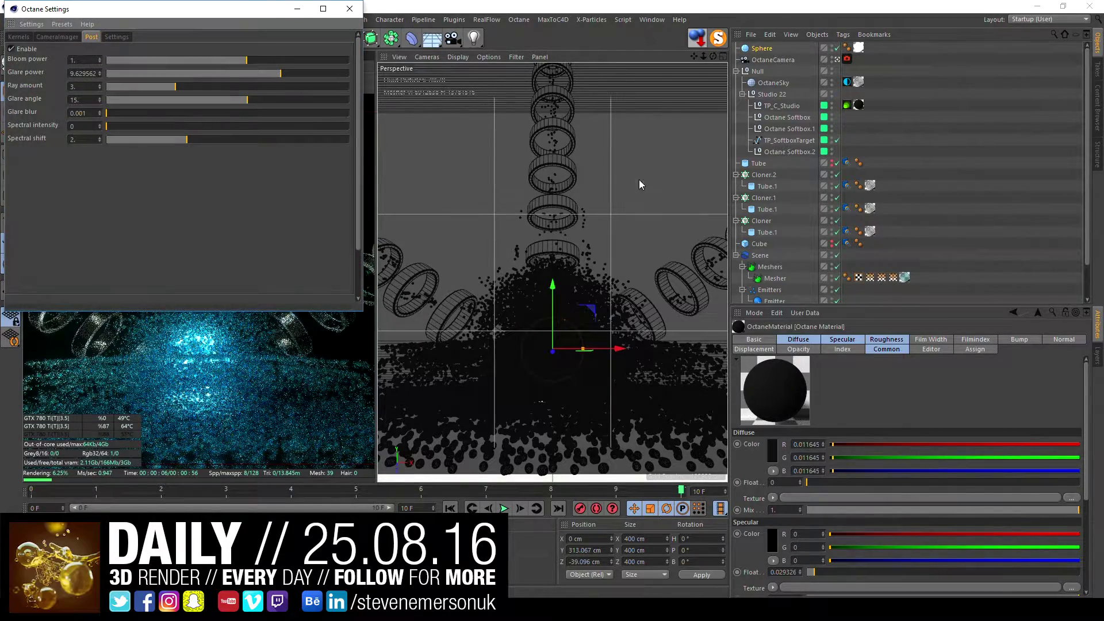
pyautogui.moveTo(196, 14); pyautogui.dragTo(725, 130)
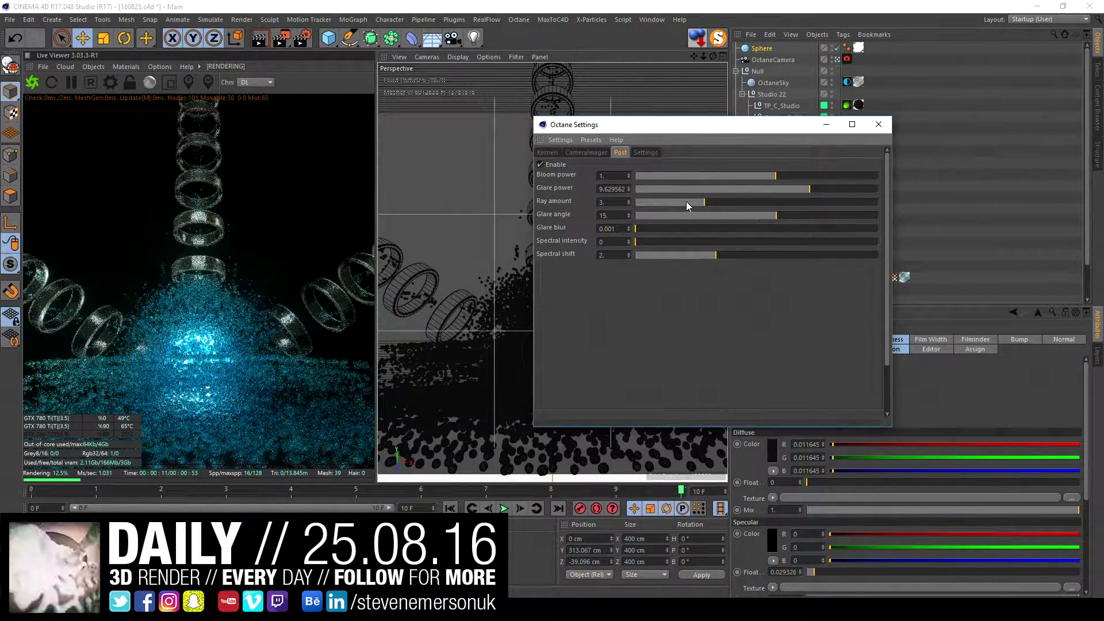
pyautogui.moveTo(685, 201); pyautogui.dragTo(636, 201)
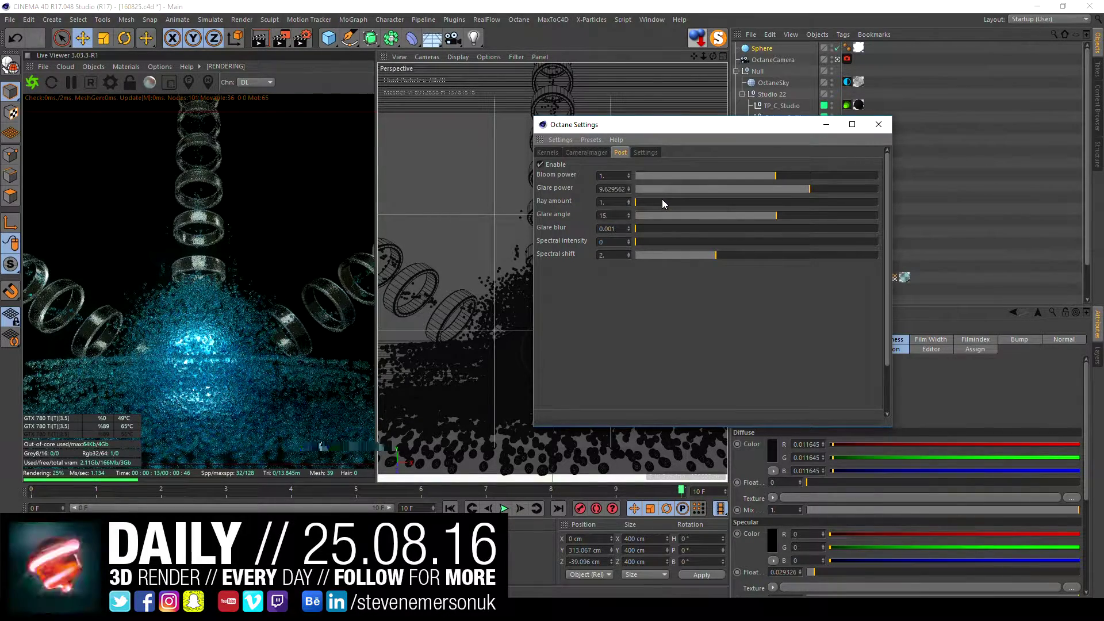
pyautogui.moveTo(809, 189); pyautogui.dragTo(830, 191)
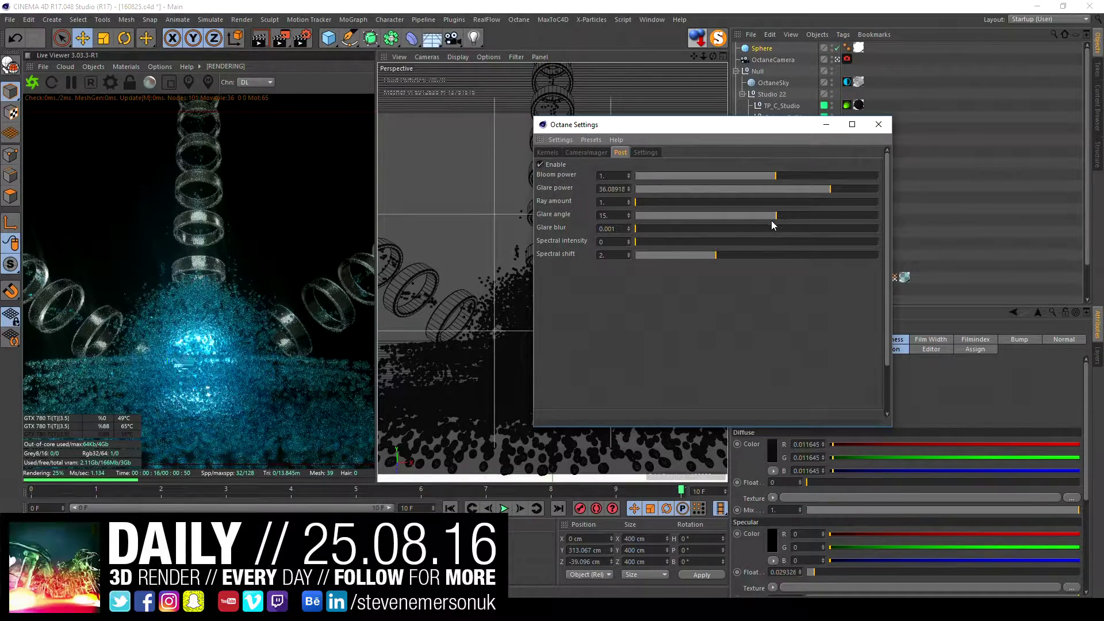
pyautogui.moveTo(764, 218); pyautogui.dragTo(757, 217)
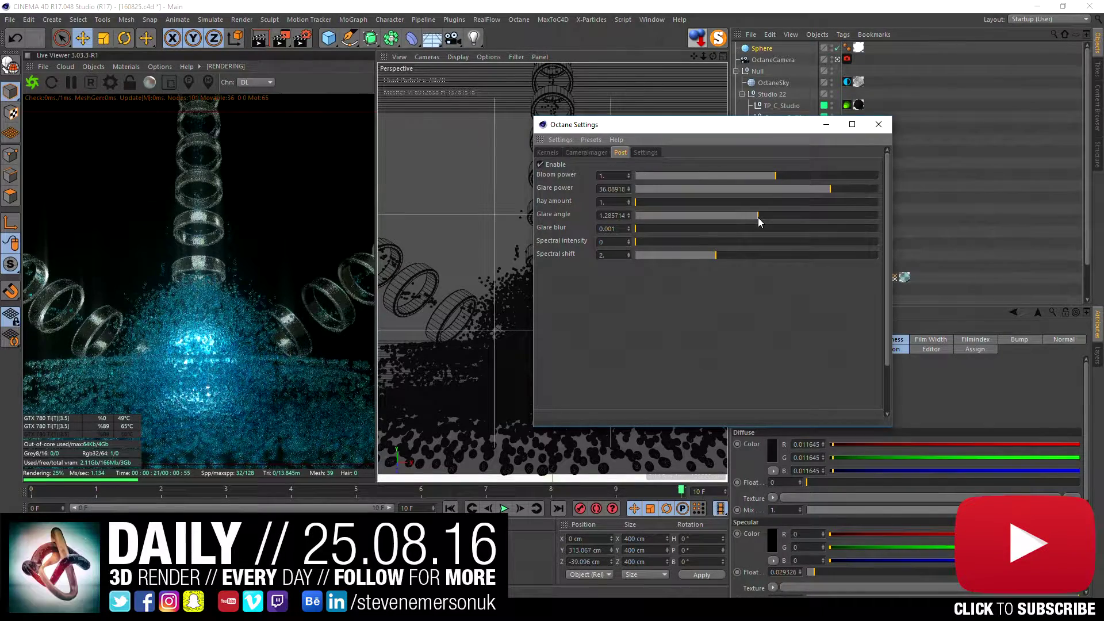
pyautogui.moveTo(757, 217); pyautogui.dragTo(757, 217)
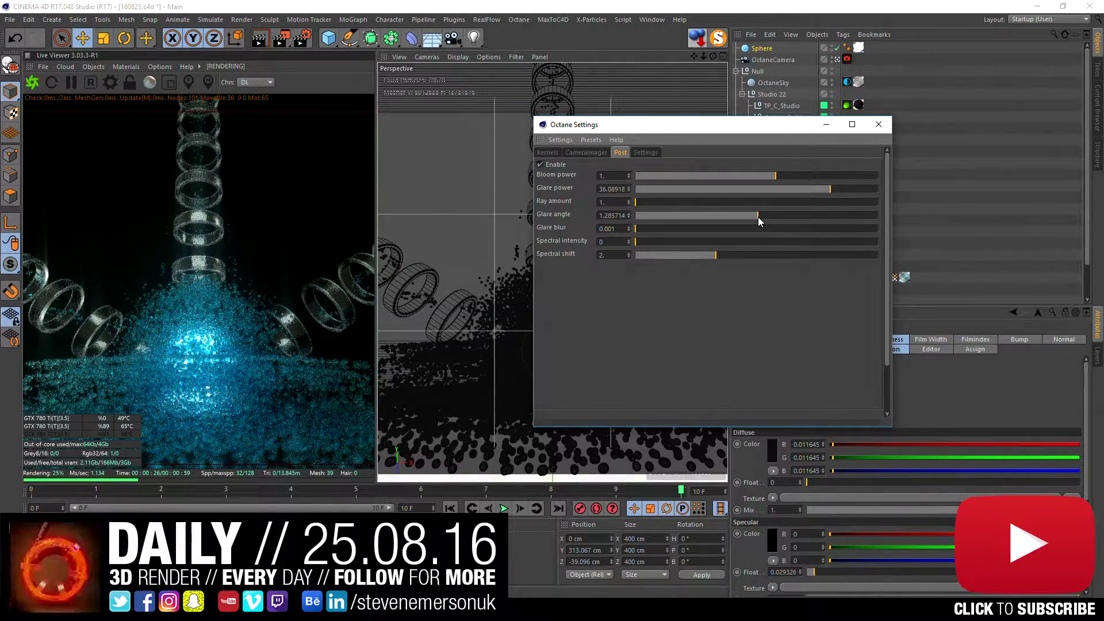
pyautogui.moveTo(758, 217); pyautogui.dragTo(757, 217)
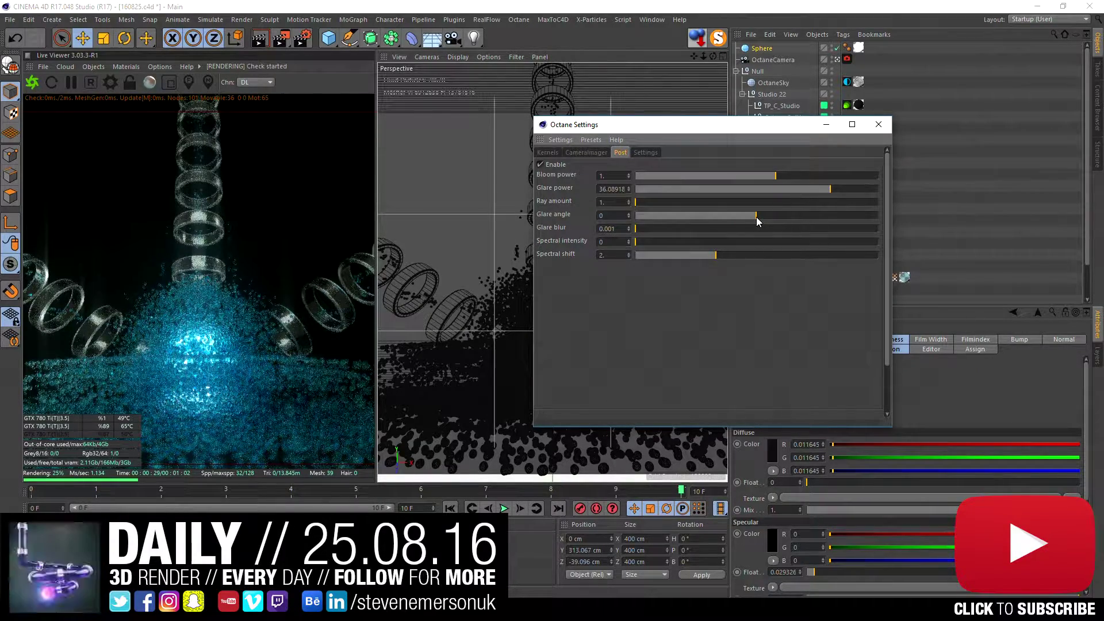
# Step: Close the render settings and save the scene with File > Save
pyautogui.click(887, 133)
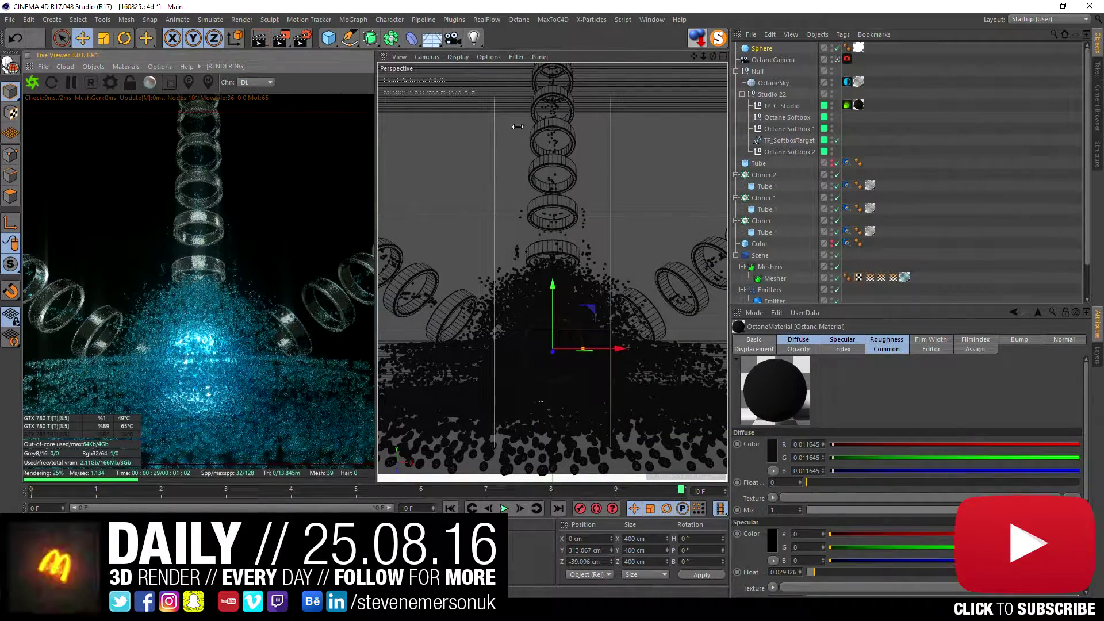
pyautogui.click(8, 19)
pyautogui.click(29, 116)
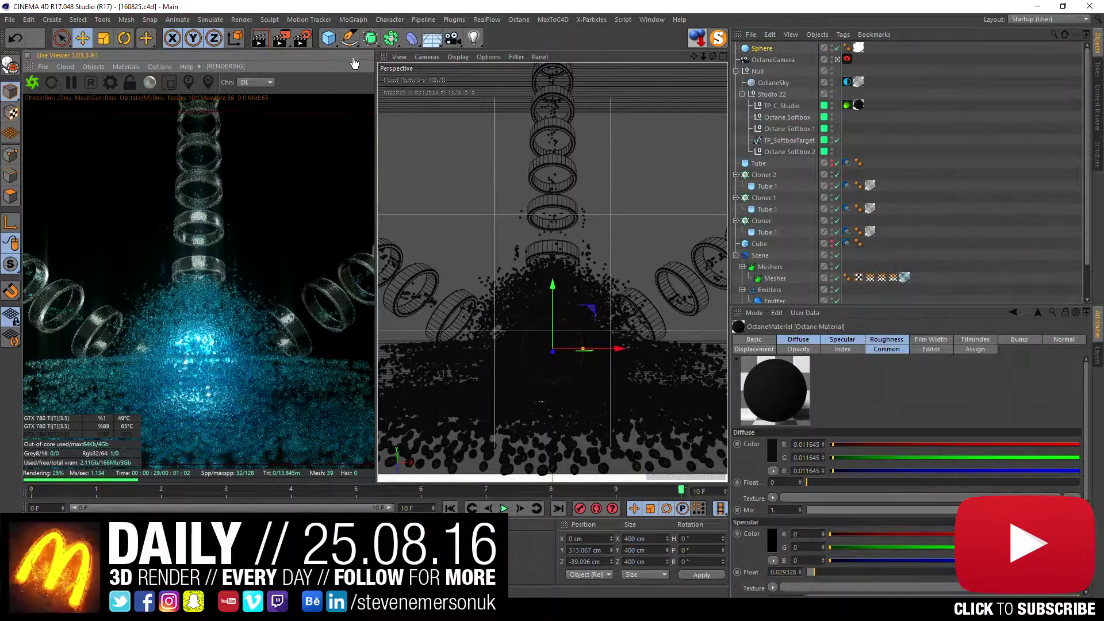
pyautogui.click(299, 41)
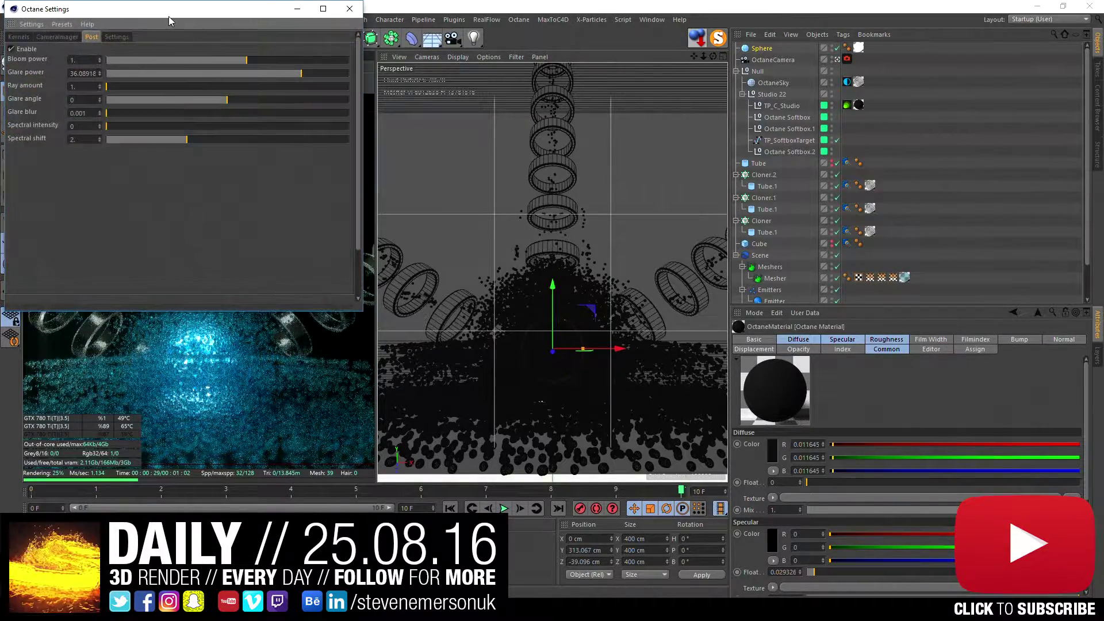
# Step: Raise Octane's Kernels max samples to 1024 and lock the Live Viewer resolution
pyautogui.moveTo(168, 16); pyautogui.dragTo(798, 119)
pyautogui.click(653, 141)
pyautogui.click(723, 166)
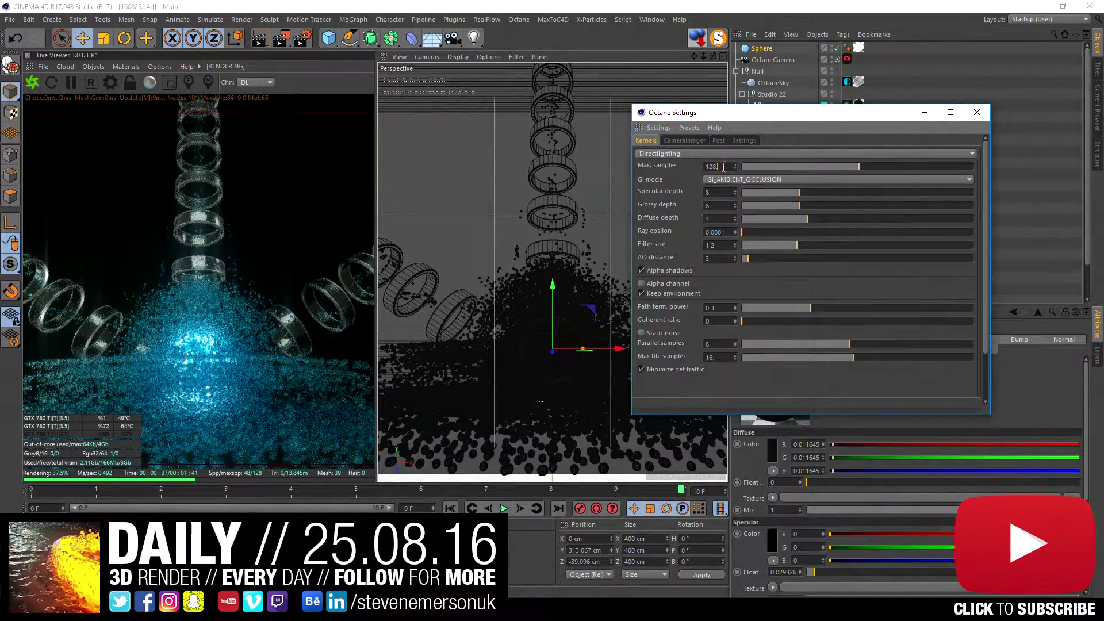
pyautogui.write('1024')
pyautogui.press('Return')
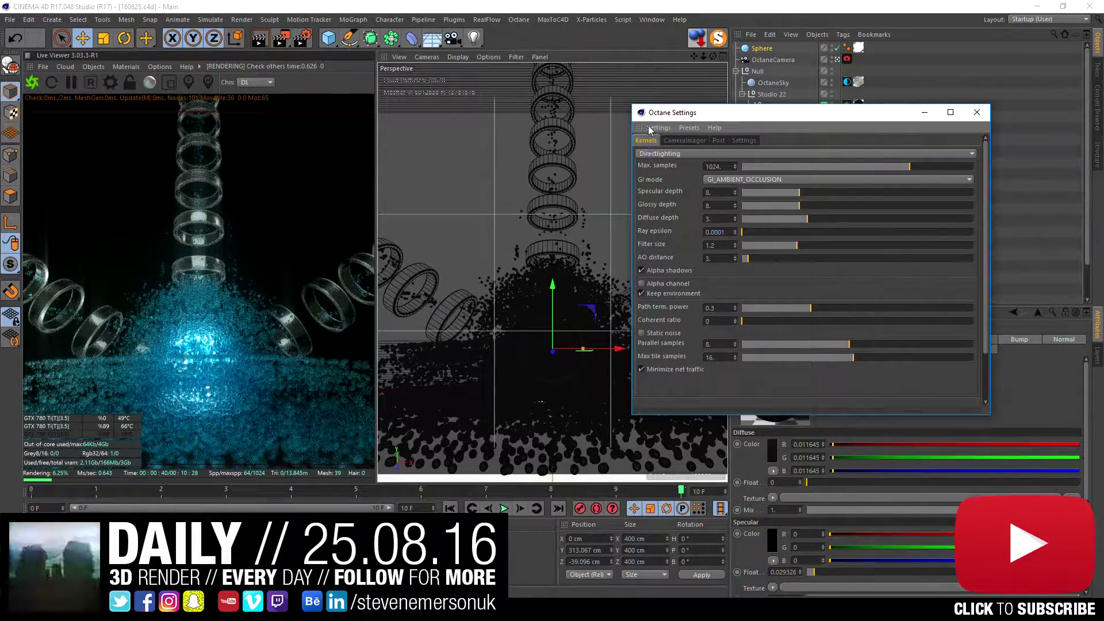
pyautogui.click(976, 114)
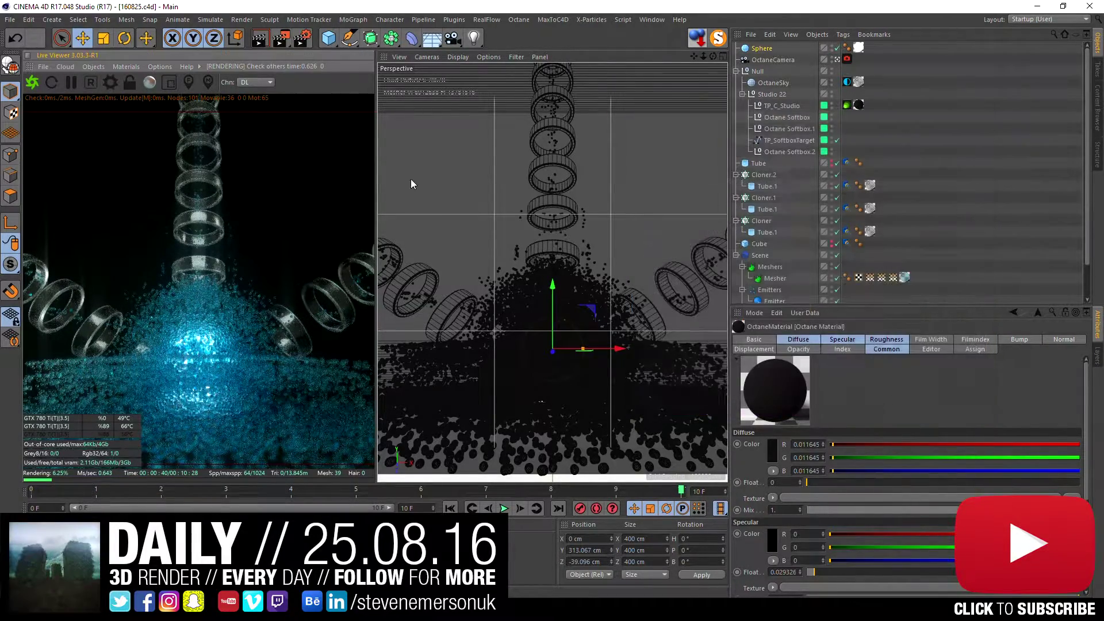
pyautogui.click(132, 83)
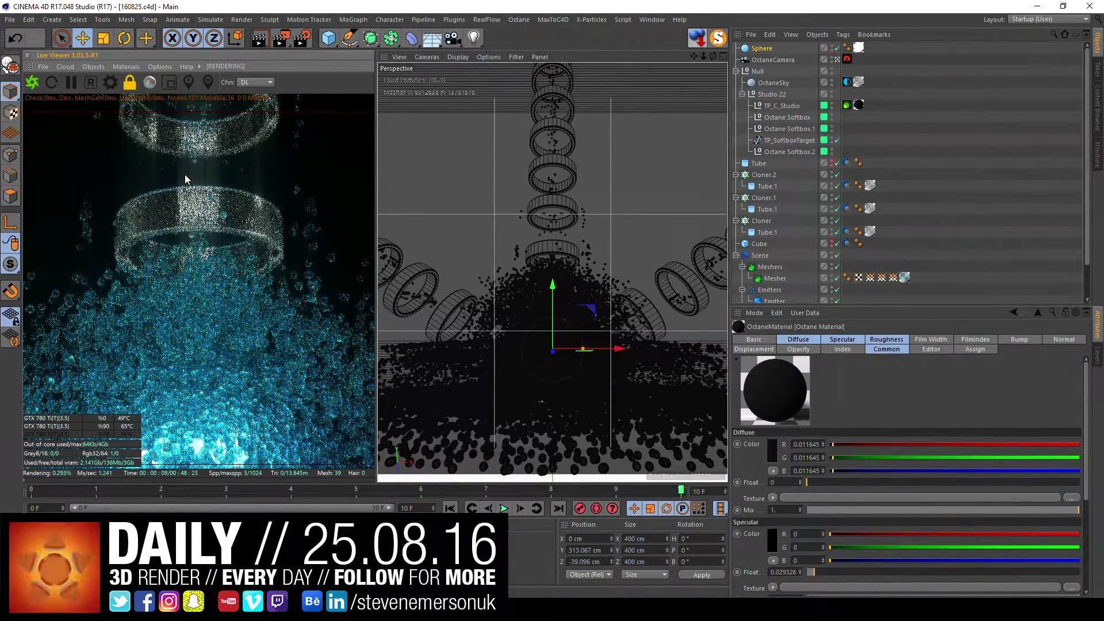
# Step: Save the live render as test.png in a new export folder under E:\0825
pyautogui.click(43, 66)
pyautogui.click(64, 92)
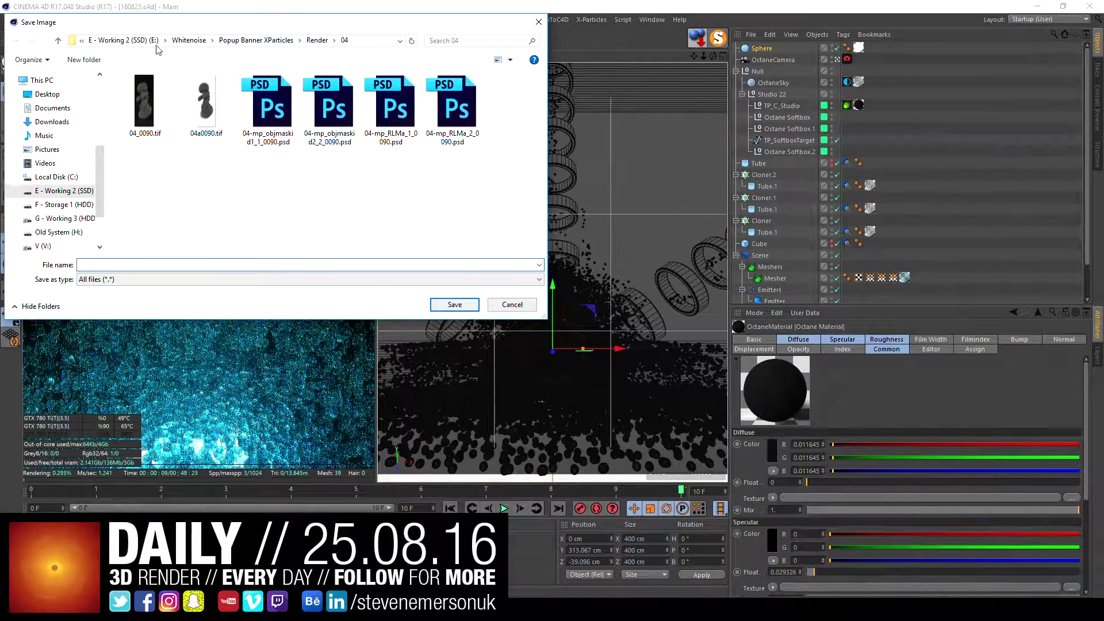
pyautogui.click(86, 191)
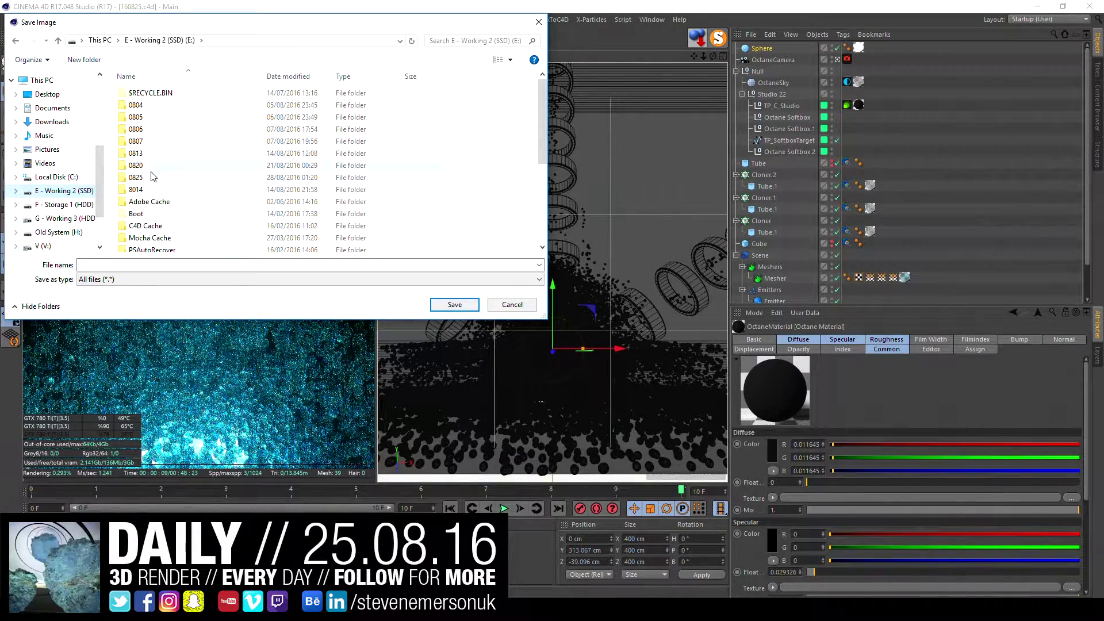
pyautogui.doubleClick(151, 177)
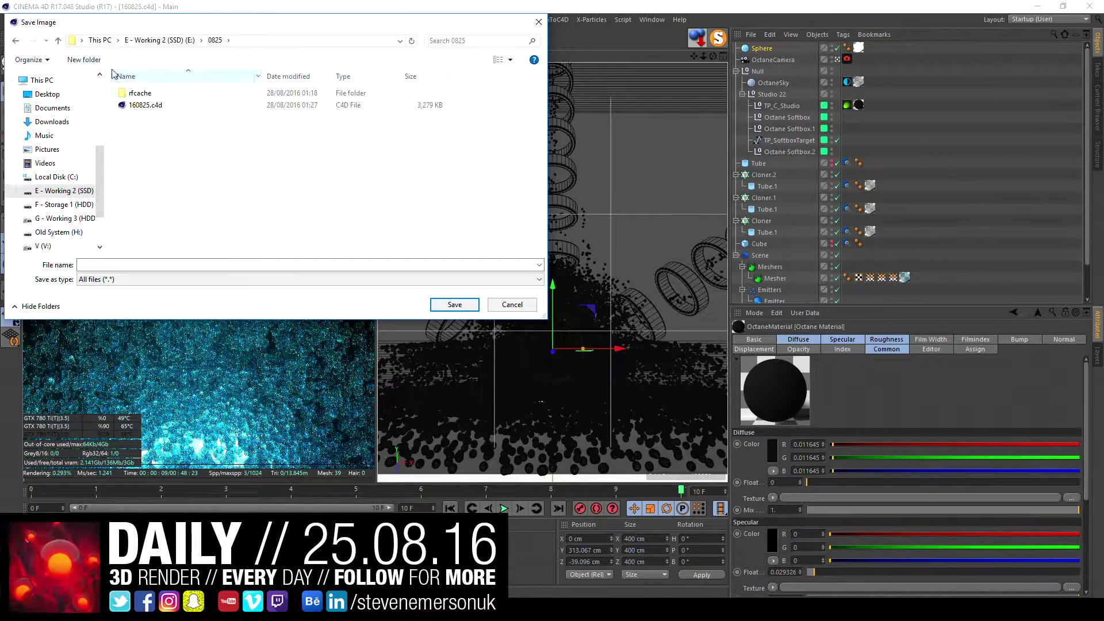
pyautogui.click(83, 60)
pyautogui.write('export')
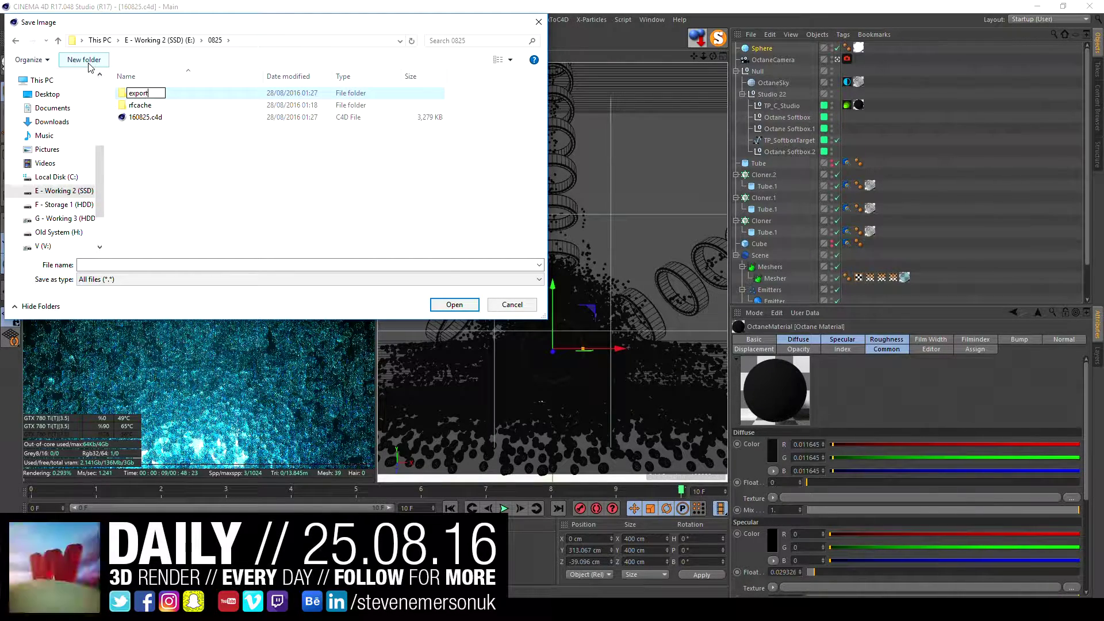
pyautogui.press('Return')
pyautogui.press('Return')
pyautogui.write('test')
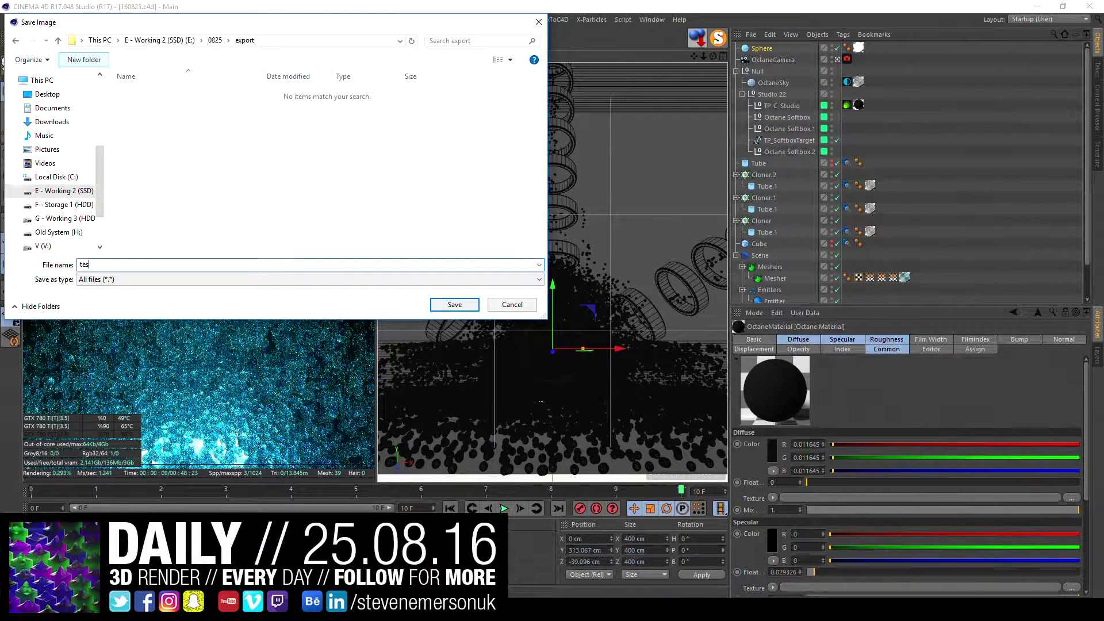
pyautogui.press('Return')
# Step: Open test.png from the 0825 export folder in File Explorer for viewing
pyautogui.hotkey('alt', 'Tab')
pyautogui.hotkey('alt', 'Tab')
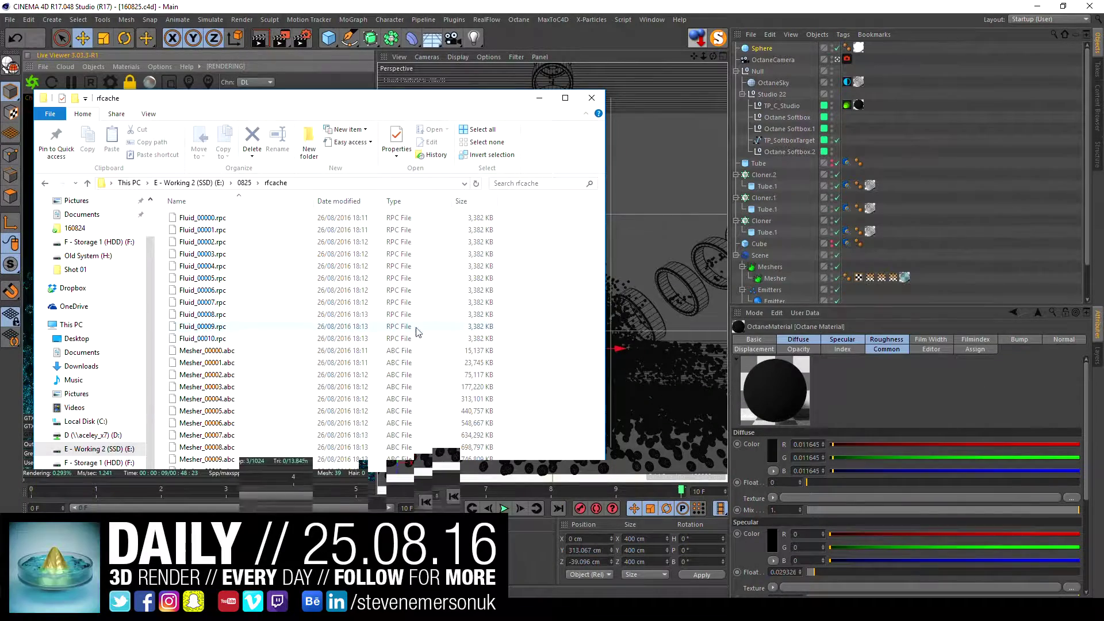
pyautogui.click(245, 182)
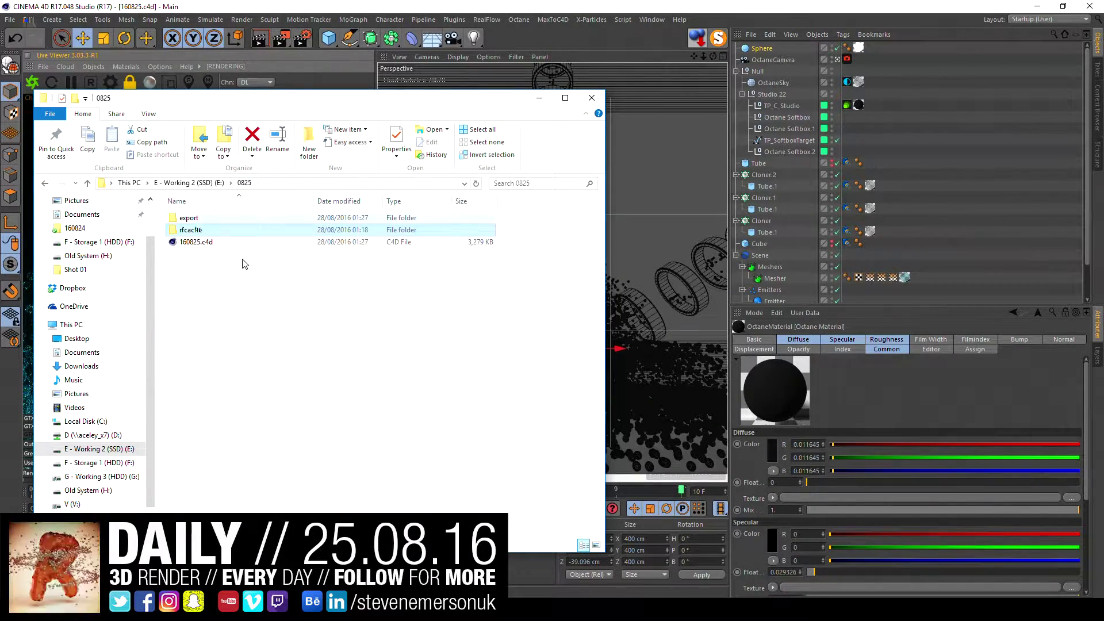
pyautogui.doubleClick(196, 220)
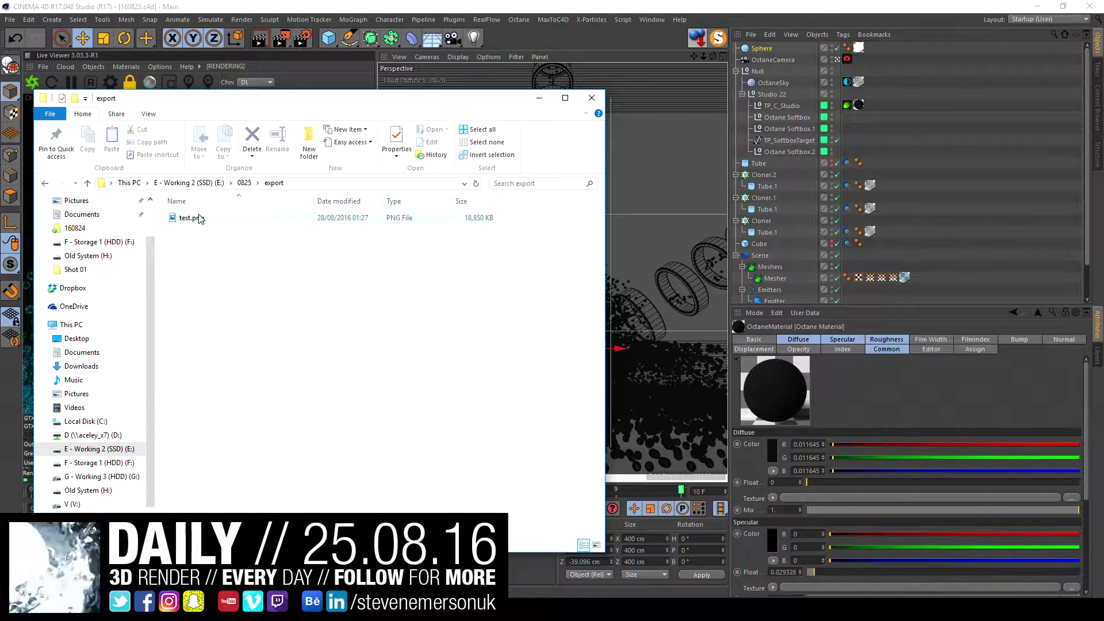
pyautogui.click(195, 219)
pyautogui.doubleClick(195, 219)
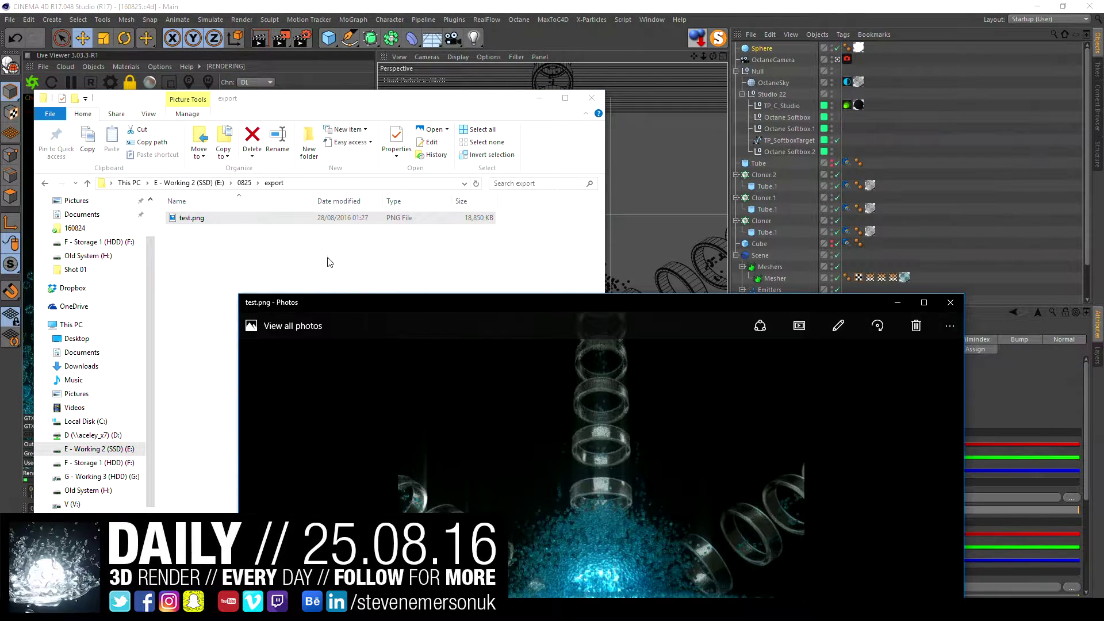
# Step: Move the Photos viewer showing test.png into view, then close it
pyautogui.moveTo(325, 300); pyautogui.dragTo(205, 64)
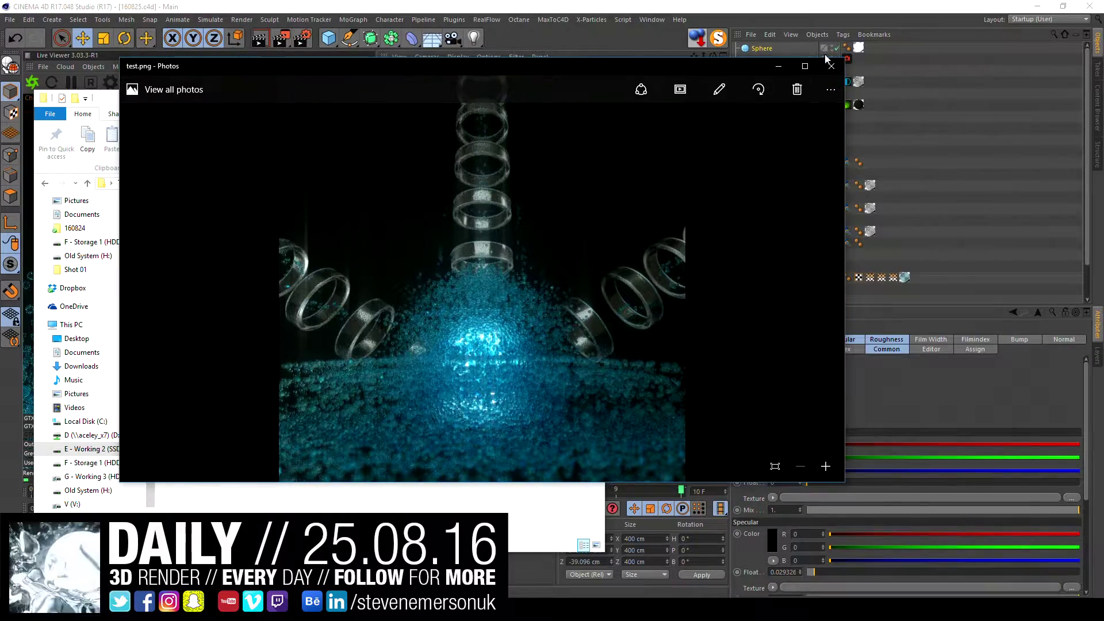
pyautogui.click(830, 67)
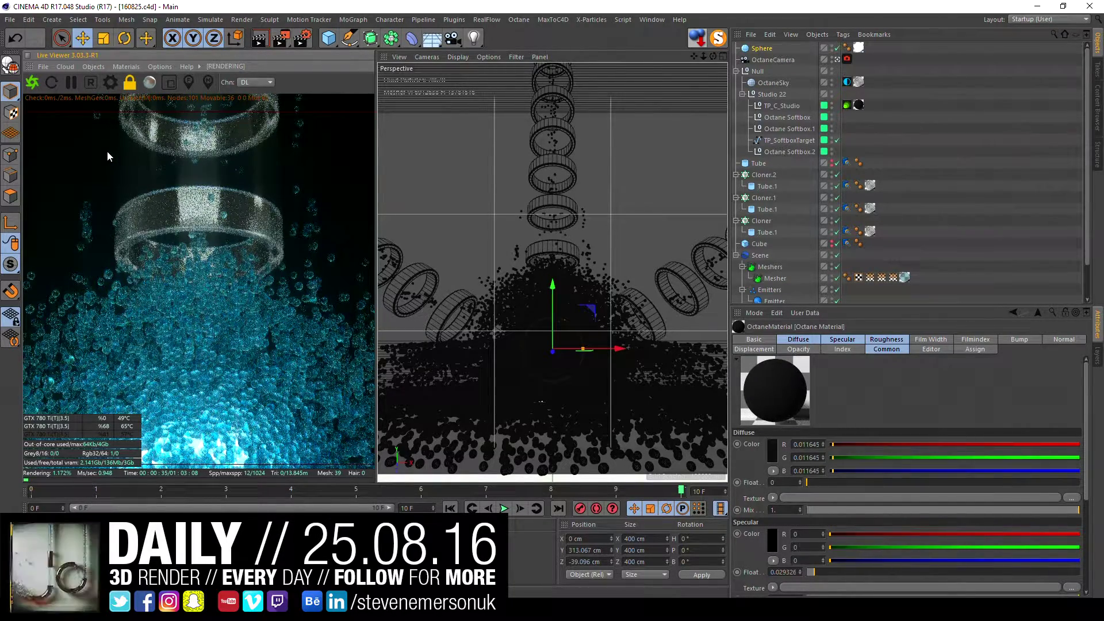
# Step: Set Octane's max samples to 768 and close the Octane Settings window
pyautogui.click(113, 89)
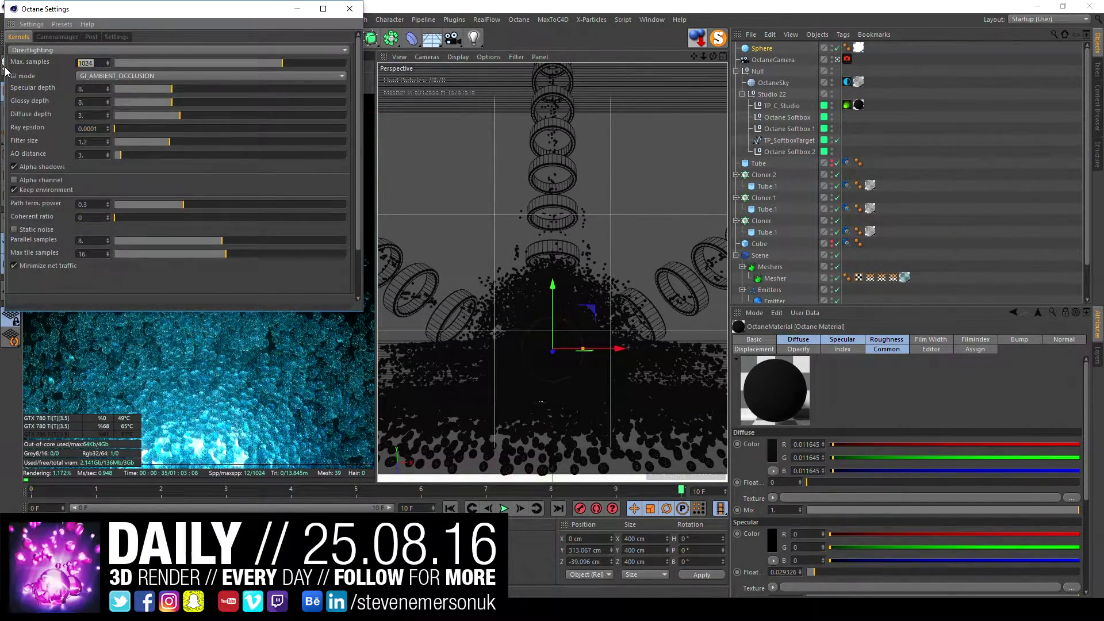
pyautogui.write('768.')
pyautogui.press('Return')
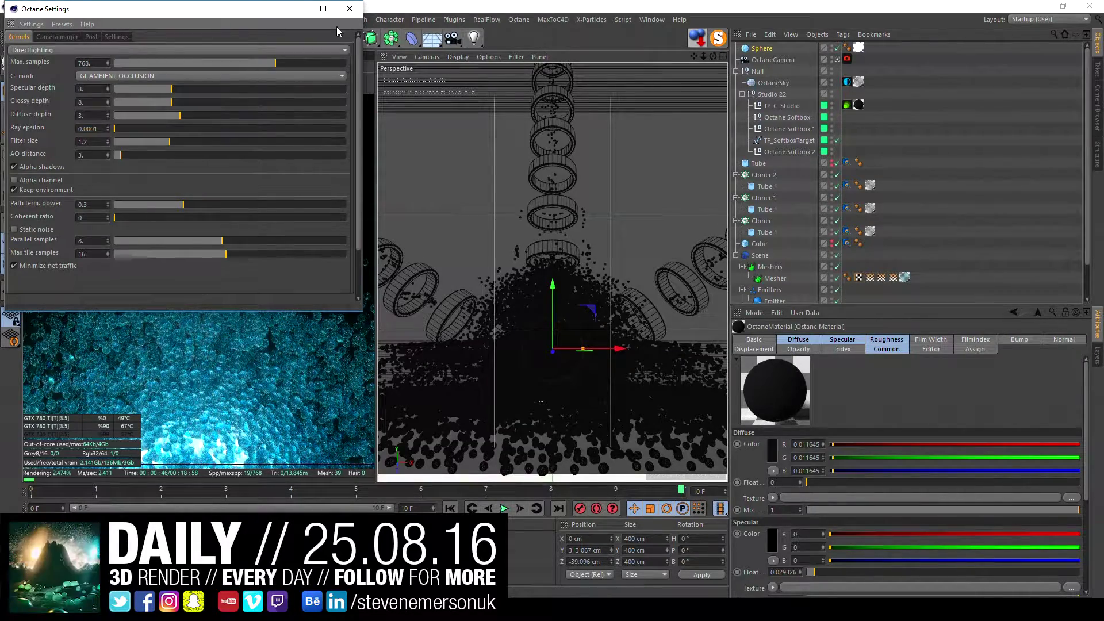
pyautogui.click(349, 9)
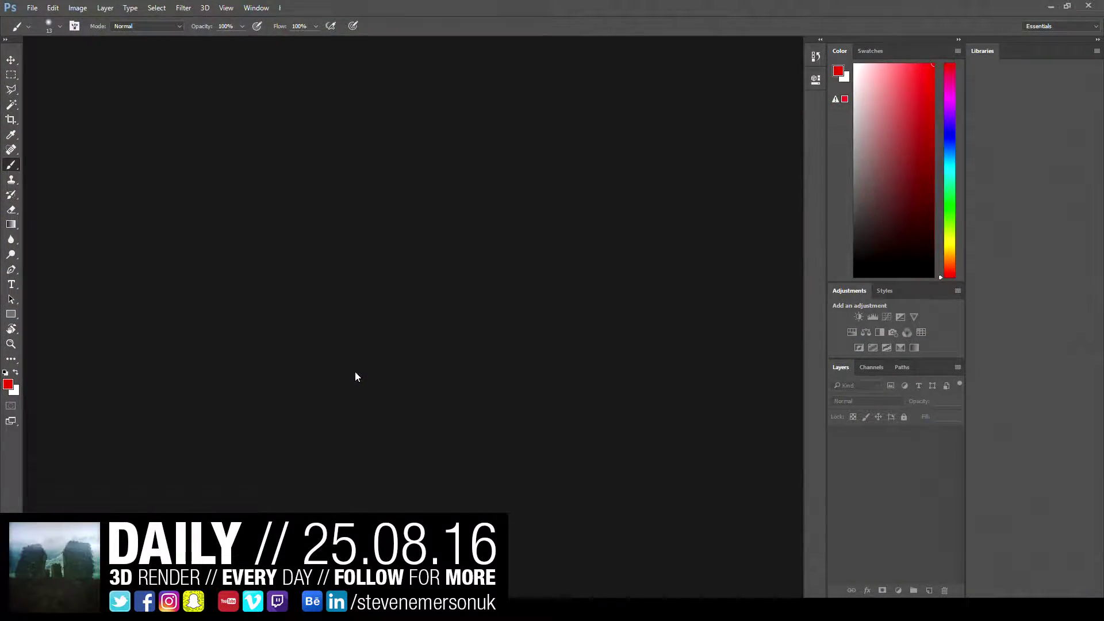
# Step: Browse to E: > 0825 > export and drag 160825.png into Photoshop
pyautogui.press('super+e')
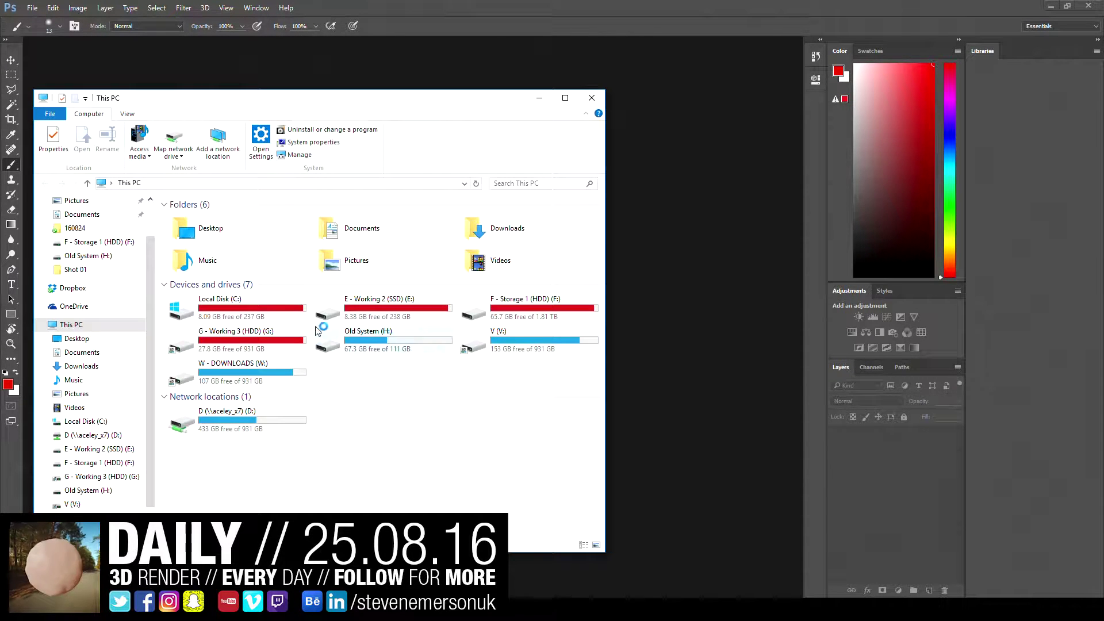
pyautogui.doubleClick(346, 322)
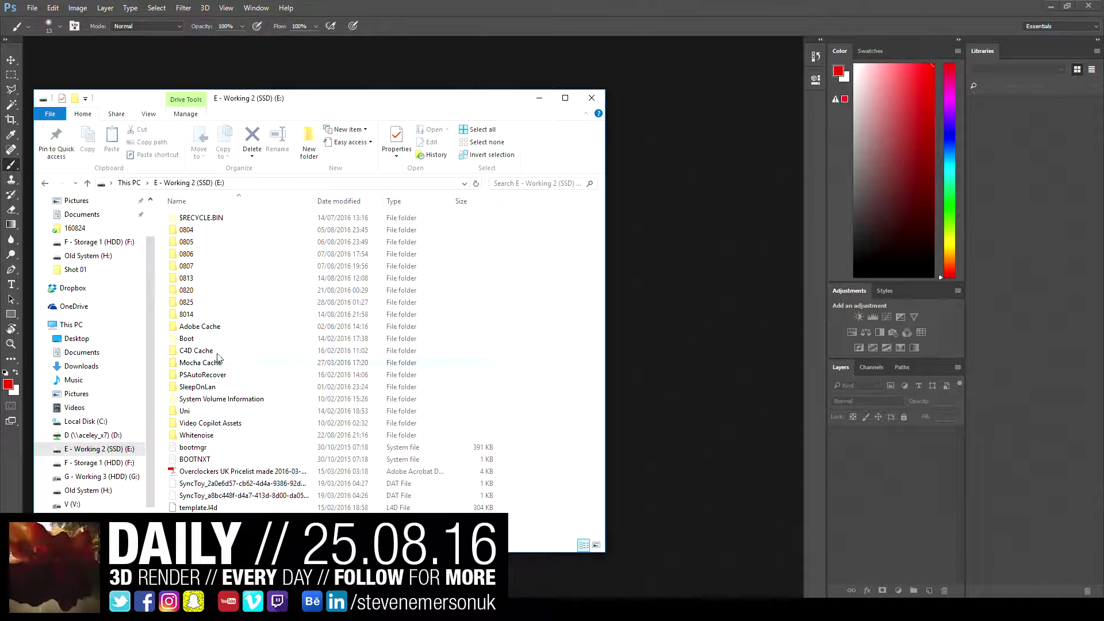
pyautogui.doubleClick(204, 308)
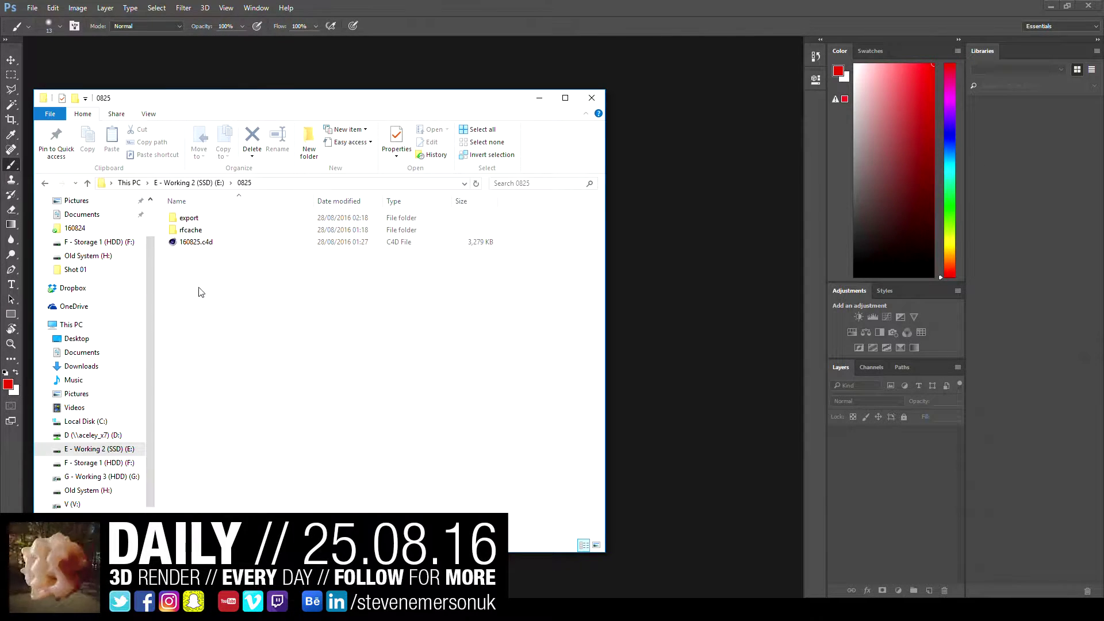
pyautogui.doubleClick(188, 218)
pyautogui.moveTo(260, 233); pyautogui.dragTo(300, 263)
pyautogui.moveTo(194, 225); pyautogui.dragTo(711, 323)
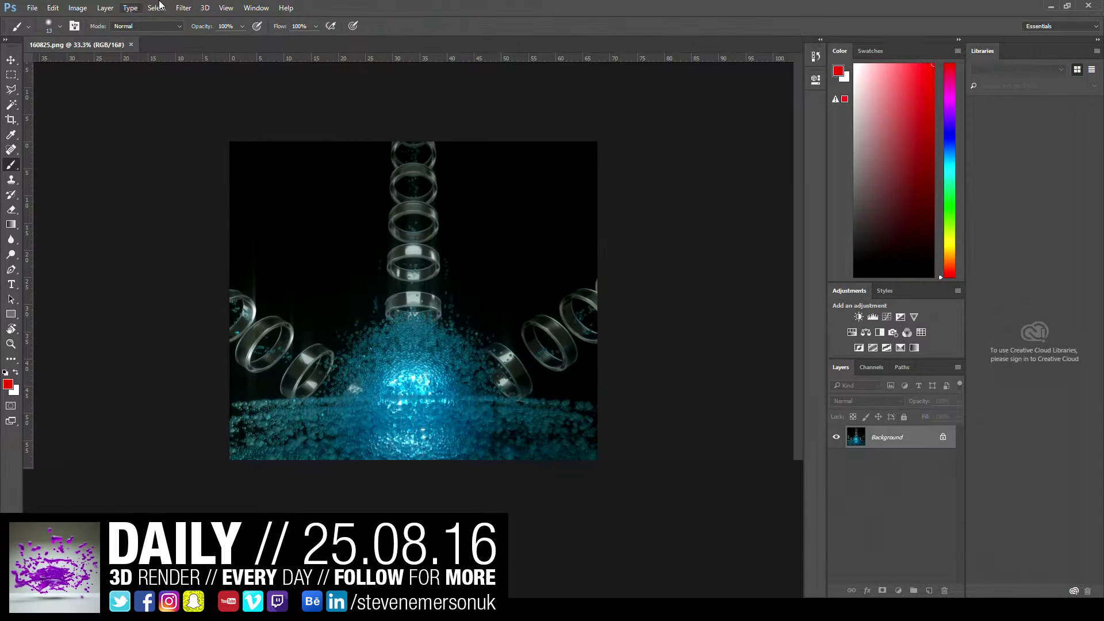
# Step: Launch Nik Collection's Analog Efex Pro 2 from the Filter menu
pyautogui.click(184, 7)
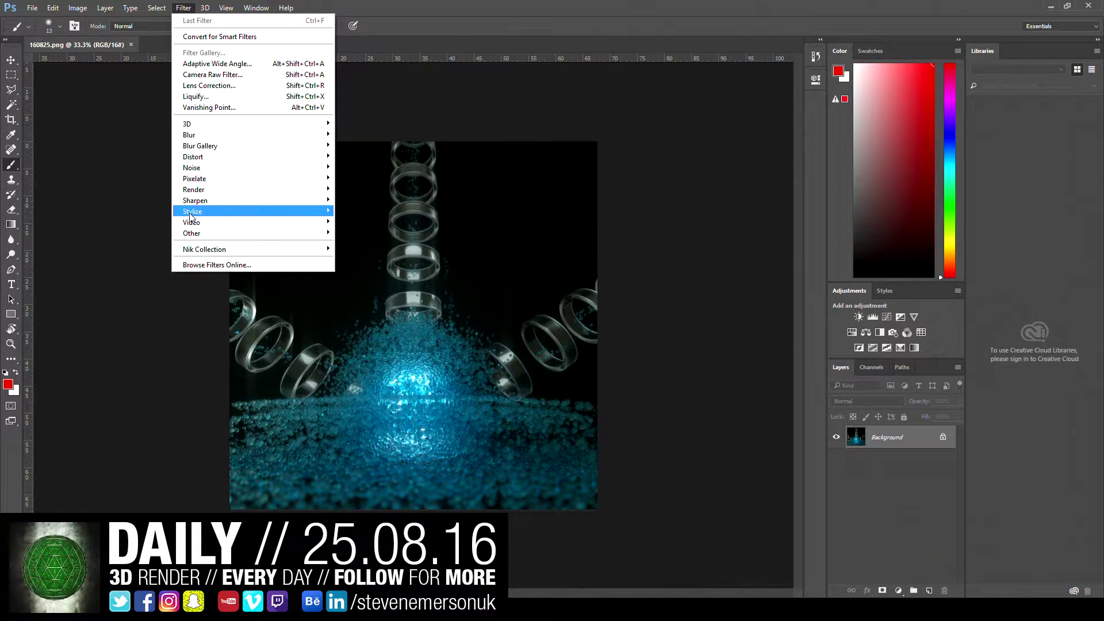
pyautogui.moveTo(204, 250)
pyautogui.click(390, 262)
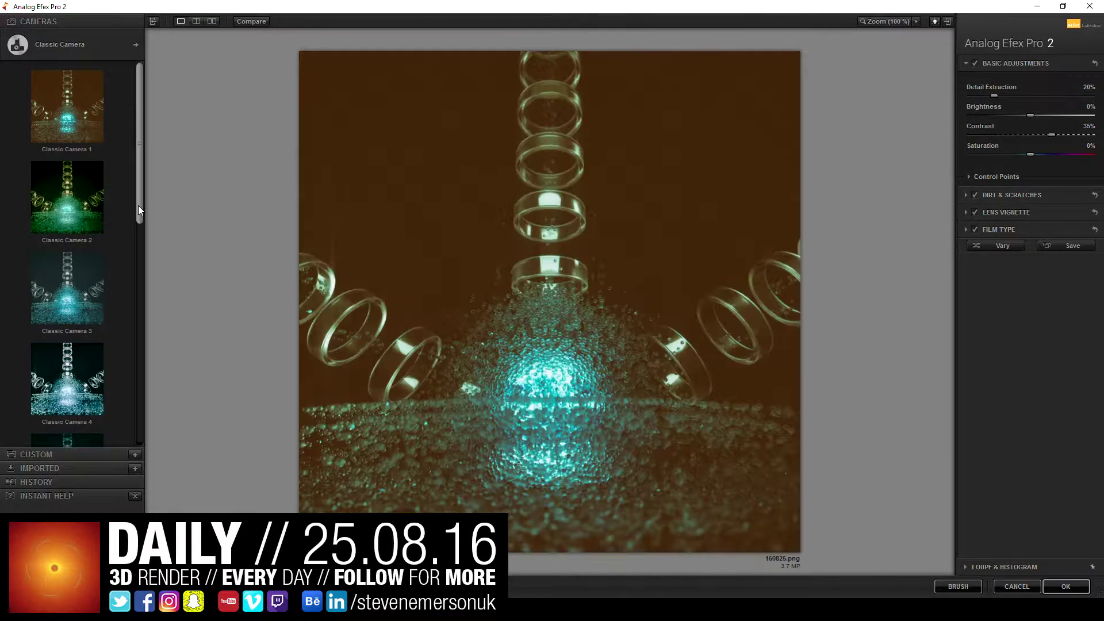
# Step: Compare Classic Camera recipes 2, 4 and 5, settling on Classic Camera 5
pyautogui.moveTo(138, 205); pyautogui.dragTo(146, 255)
pyautogui.click(81, 190)
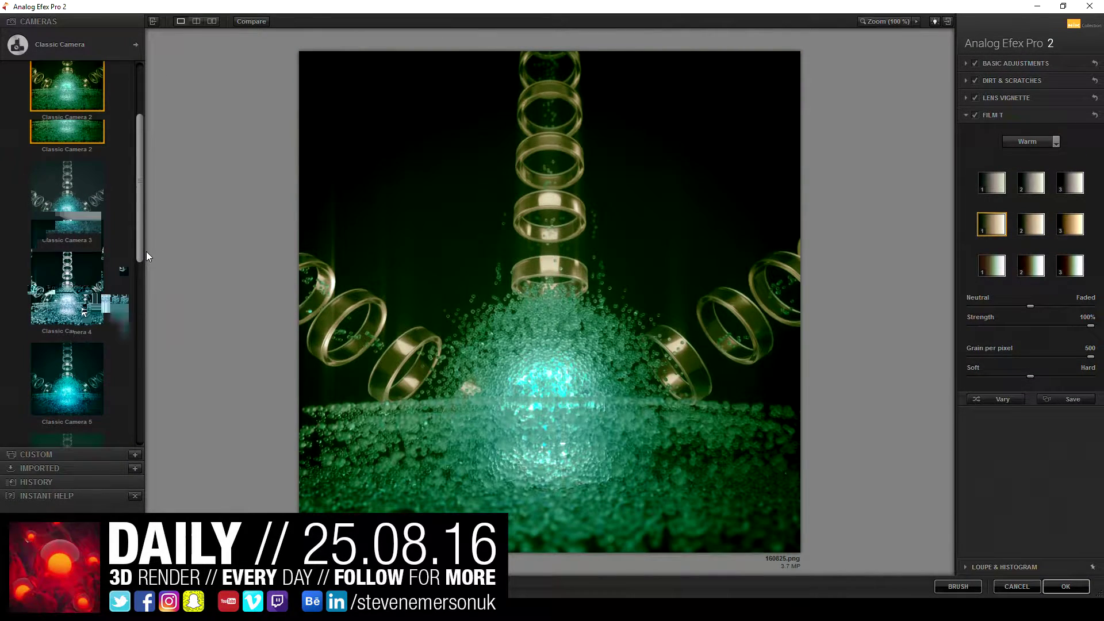
pyautogui.click(75, 328)
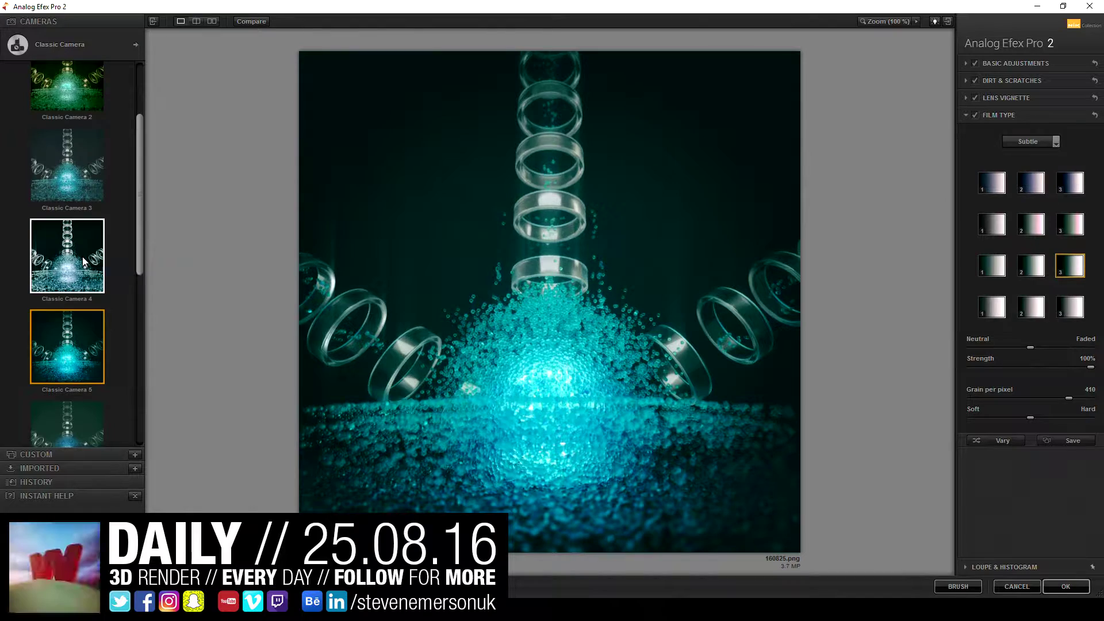
pyautogui.click(82, 259)
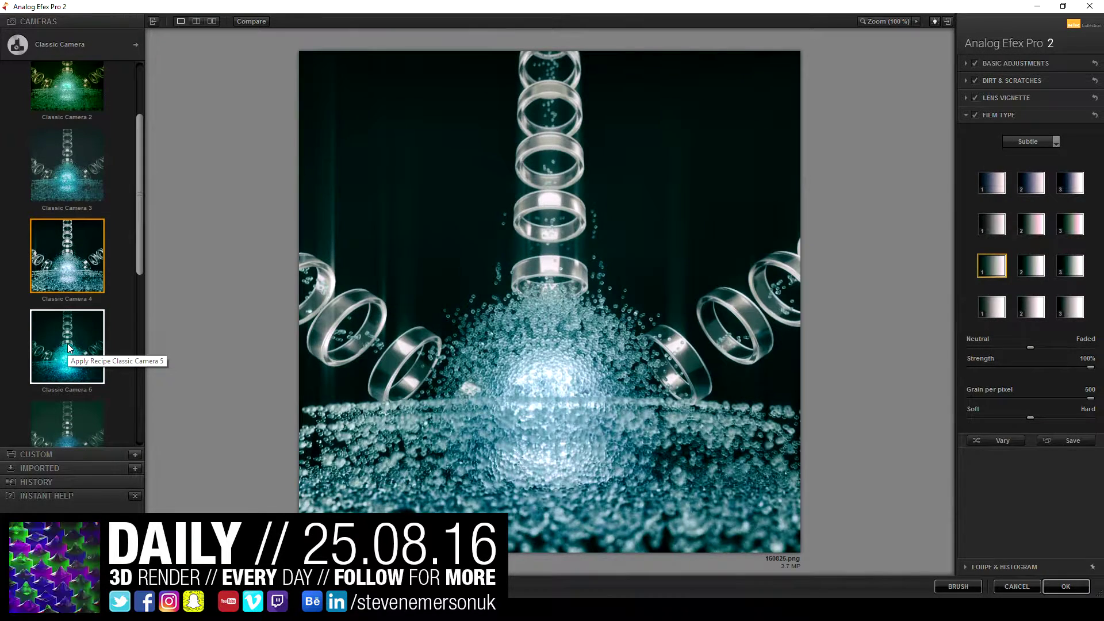
pyautogui.click(67, 345)
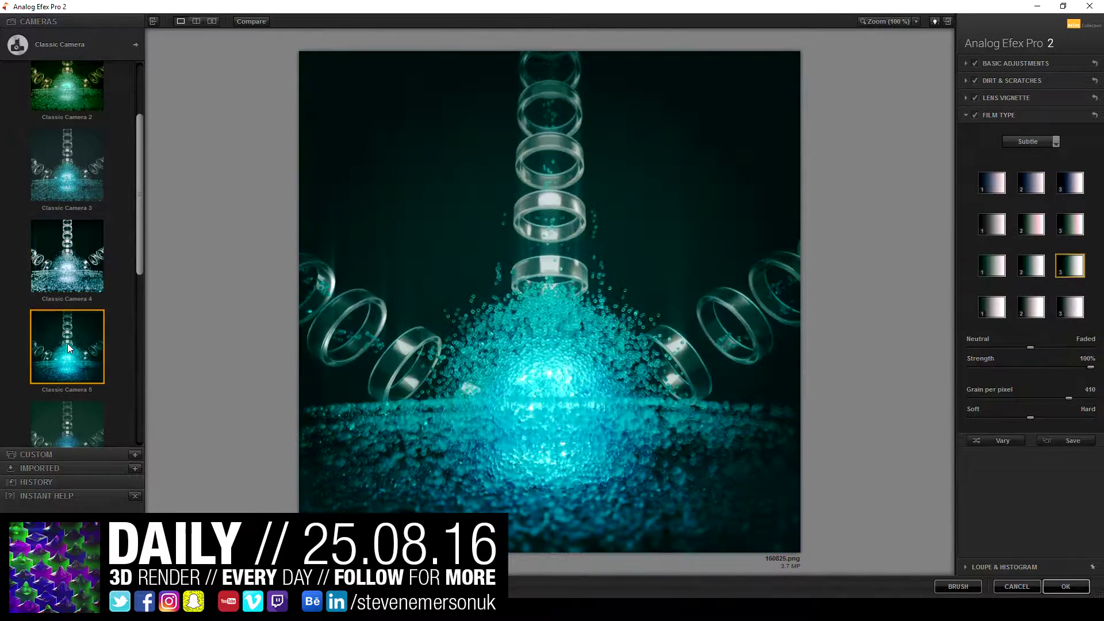
# Step: Set detail extraction to 44%, lens vignette to -45%, and switch to Camera Kit
pyautogui.click(1016, 63)
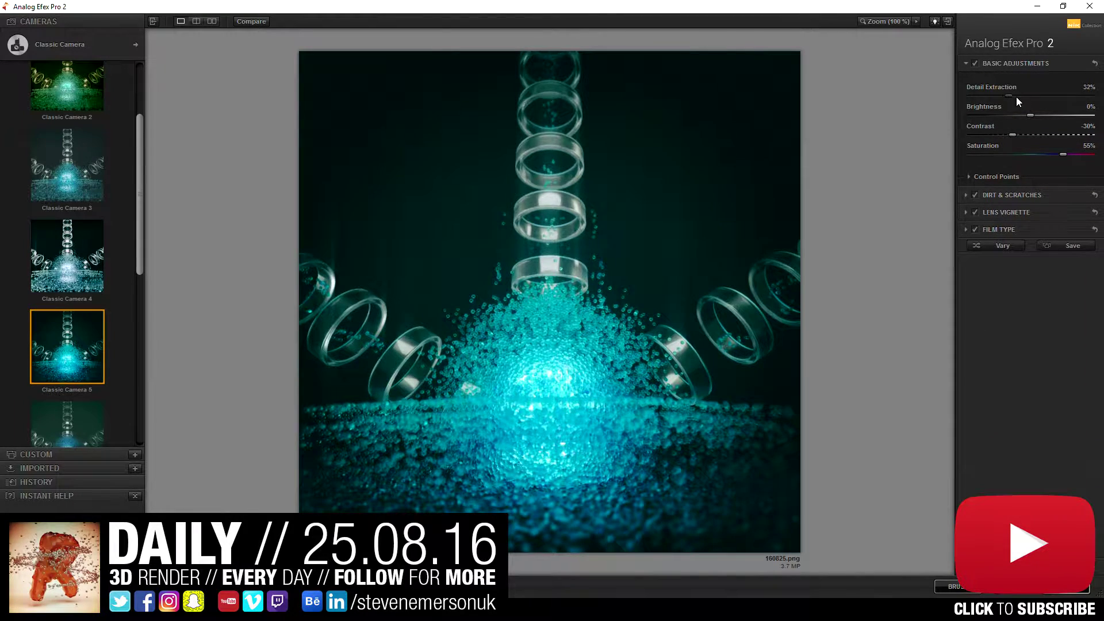
pyautogui.moveTo(1015, 96); pyautogui.dragTo(1025, 97)
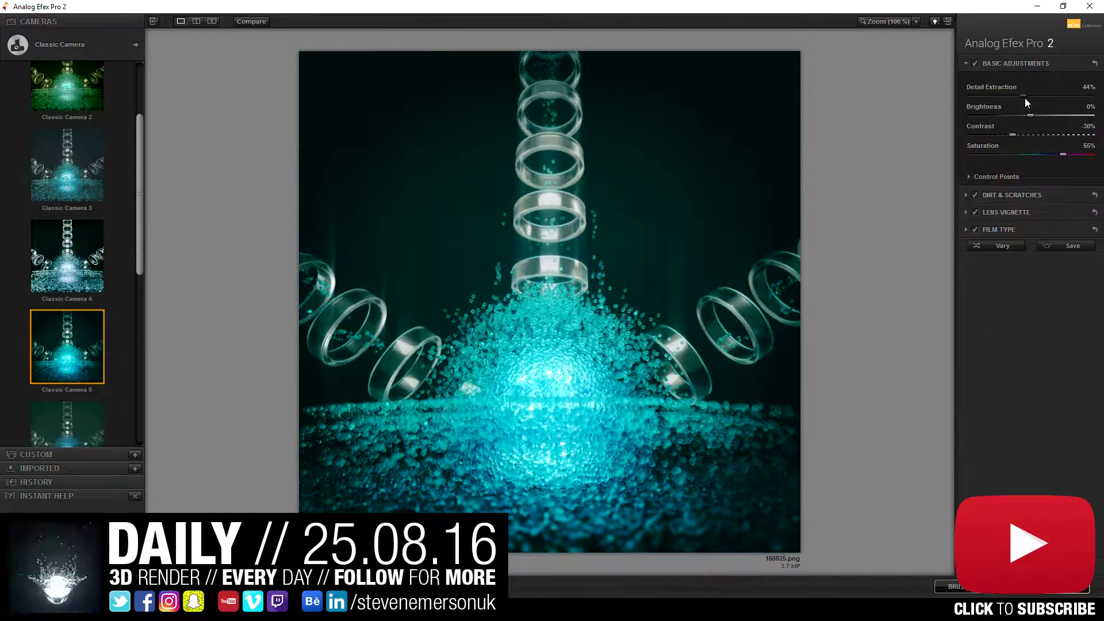
pyautogui.click(1018, 215)
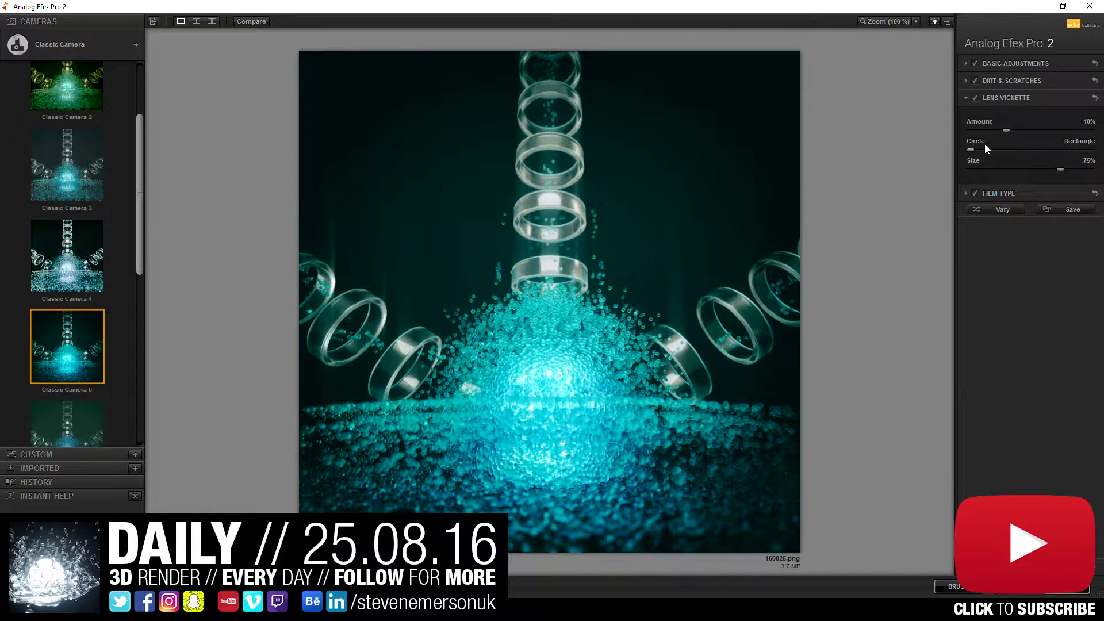
pyautogui.moveTo(1006, 130); pyautogui.dragTo(1001, 130)
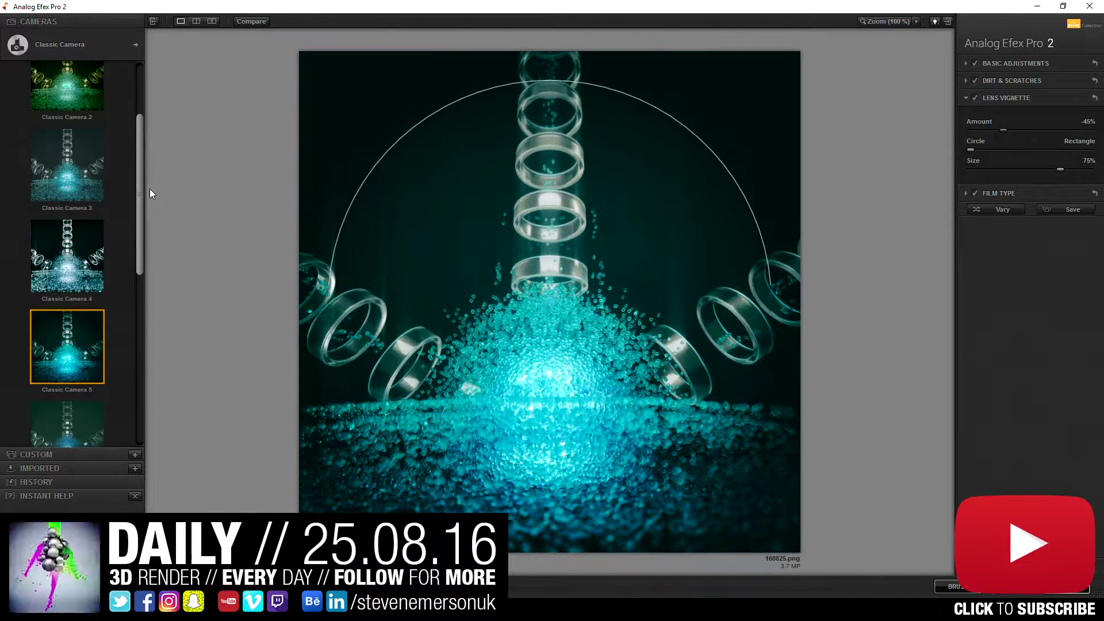
pyautogui.click(136, 43)
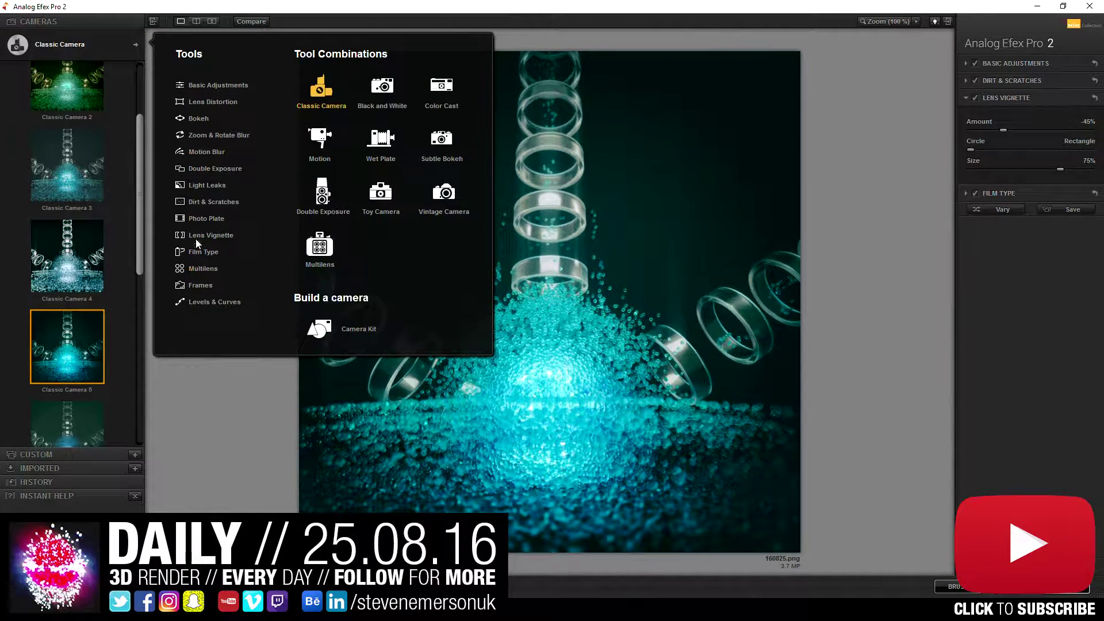
pyautogui.click(333, 327)
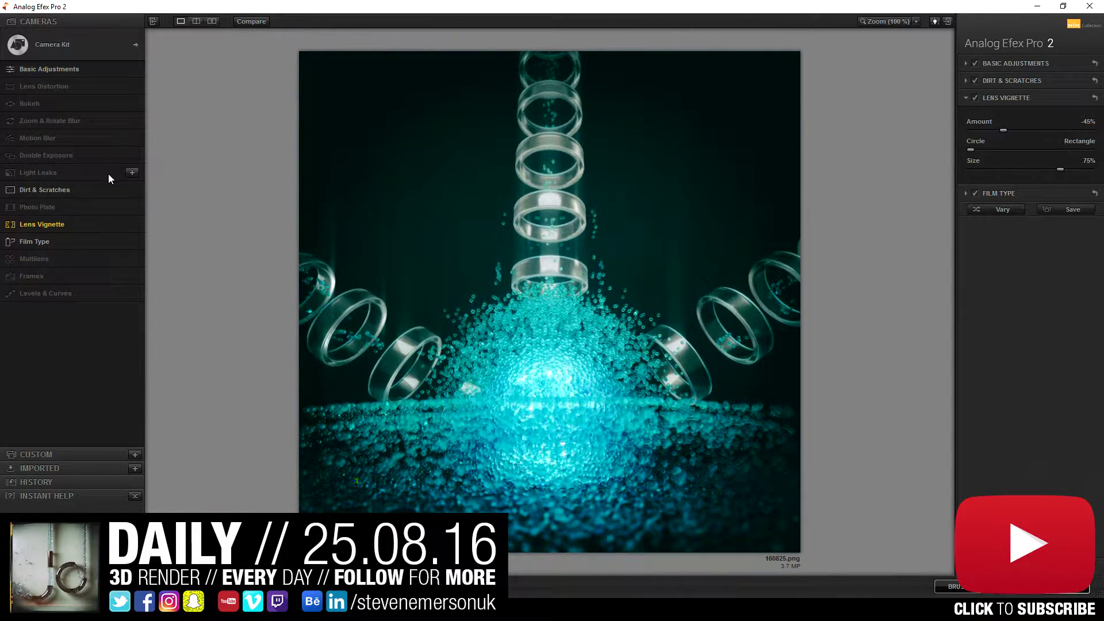
# Step: Add a dark-blue light leak and reposition its centre on the image
pyautogui.click(133, 172)
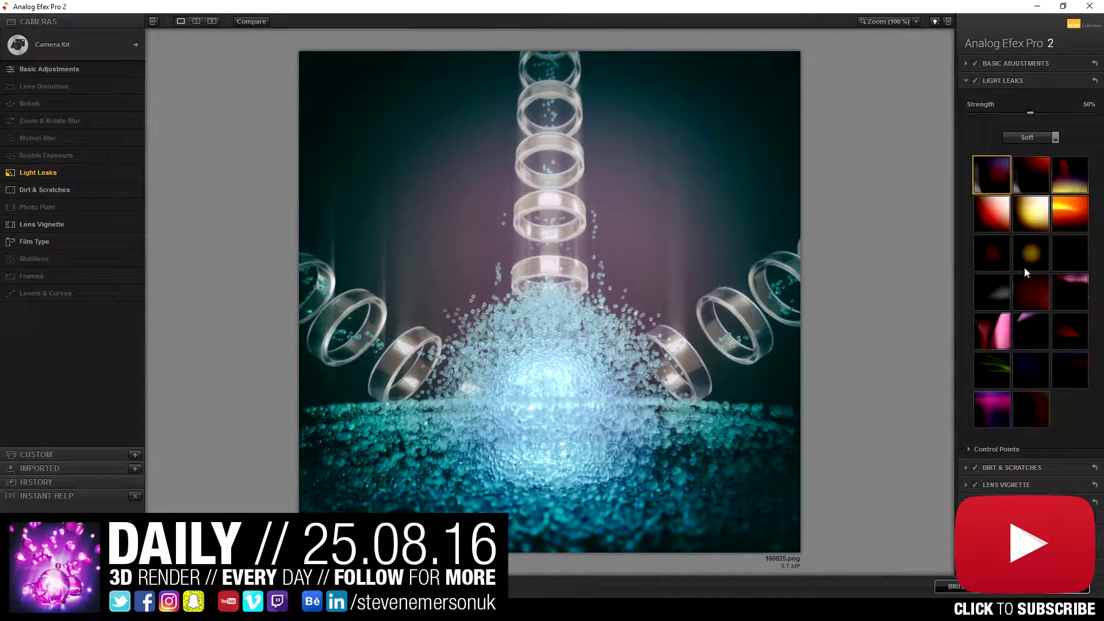
pyautogui.click(1029, 377)
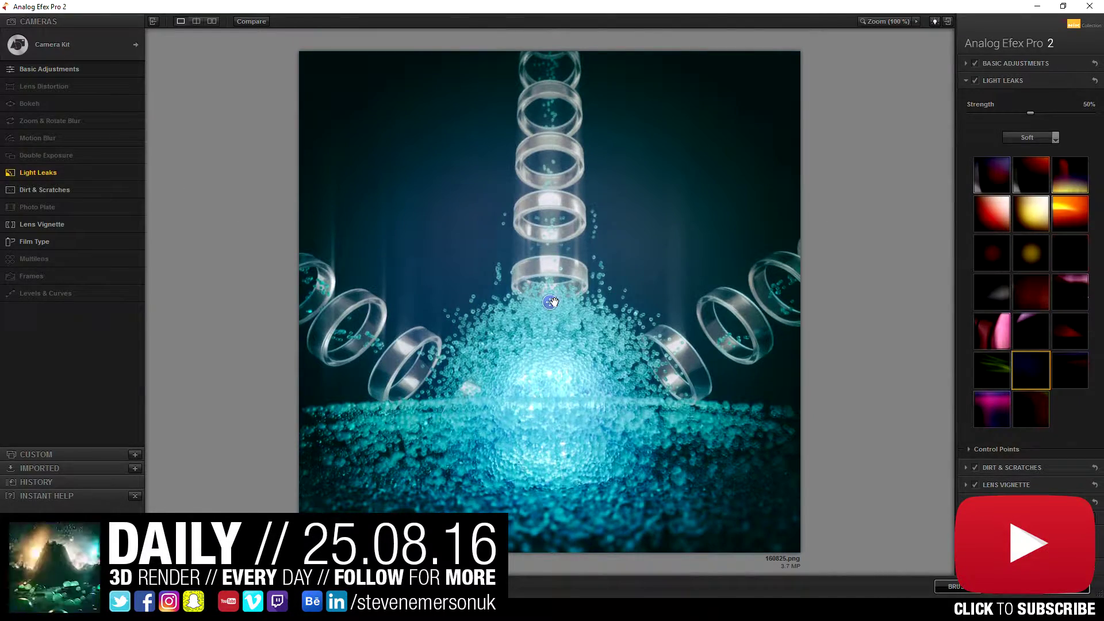
pyautogui.moveTo(550, 301)
pyautogui.mouseDown()
pyautogui.moveTo(468, 222)
pyautogui.moveTo(749, 442)
pyautogui.moveTo(552, 299)
pyautogui.moveTo(592, 385)
pyautogui.mouseUp()
# Step: Try Crisp light-leak overlays over the middle rings, then switch the style to Dynamic
pyautogui.click(1033, 138)
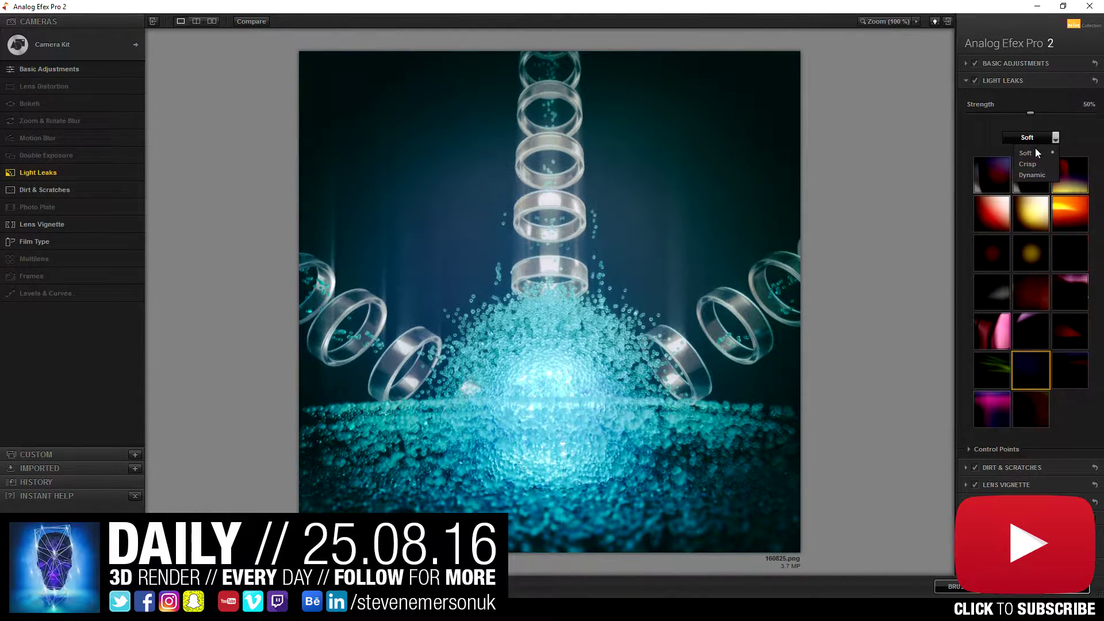
pyautogui.click(1029, 163)
pyautogui.click(1065, 205)
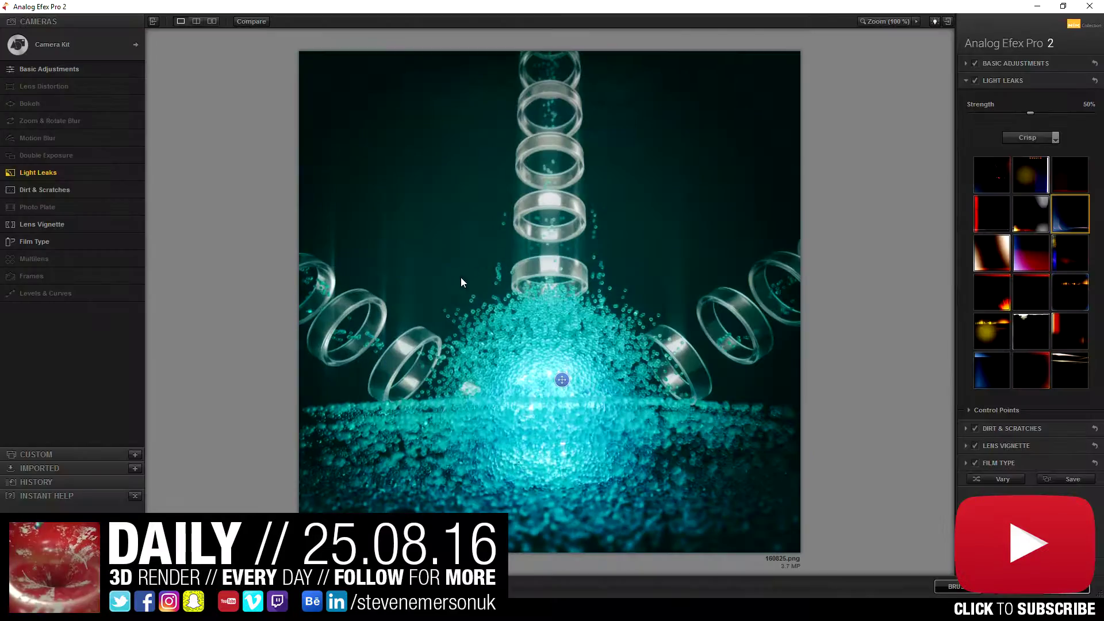
pyautogui.moveTo(563, 377)
pyautogui.mouseDown()
pyautogui.moveTo(424, 259)
pyautogui.moveTo(708, 288)
pyautogui.mouseUp()
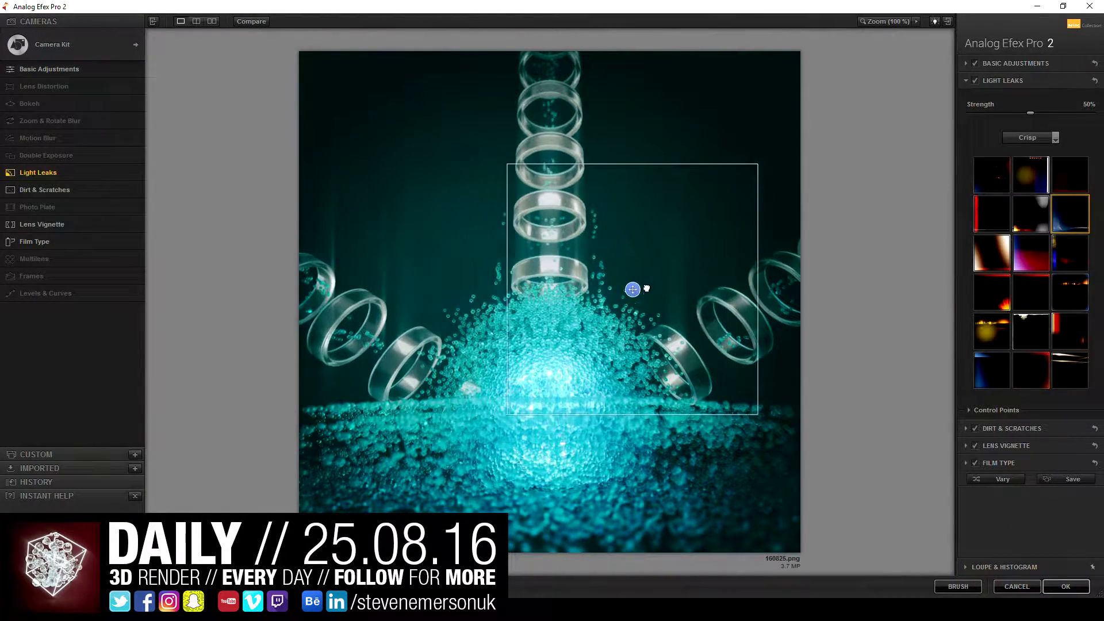
pyautogui.click(997, 365)
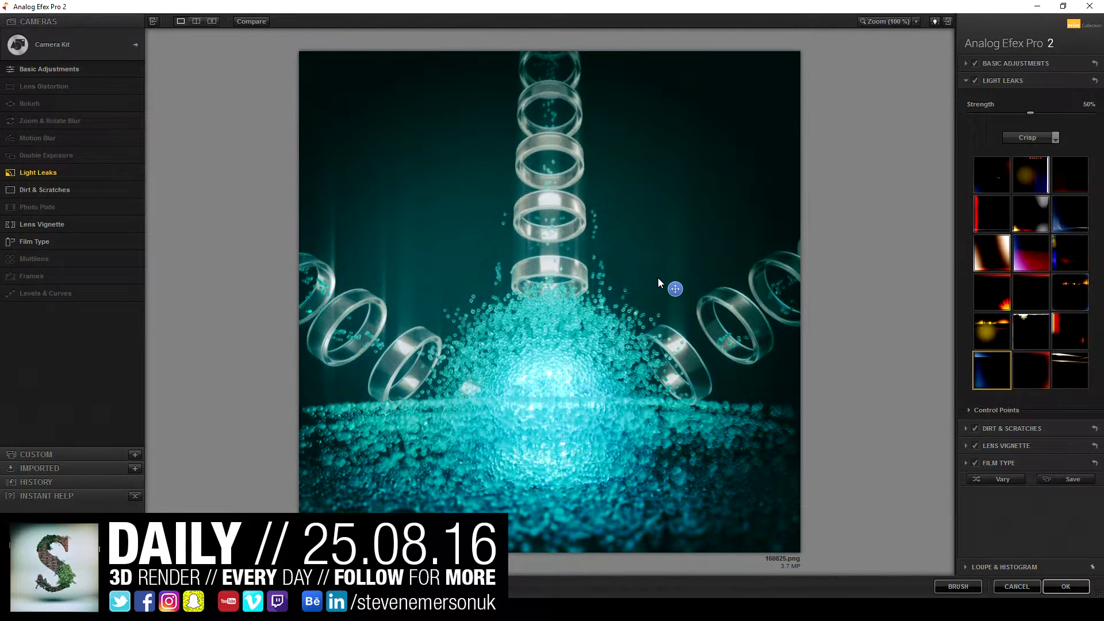
pyautogui.moveTo(667, 293)
pyautogui.mouseDown()
pyautogui.moveTo(463, 229)
pyautogui.moveTo(794, 447)
pyautogui.moveTo(774, 414)
pyautogui.mouseUp()
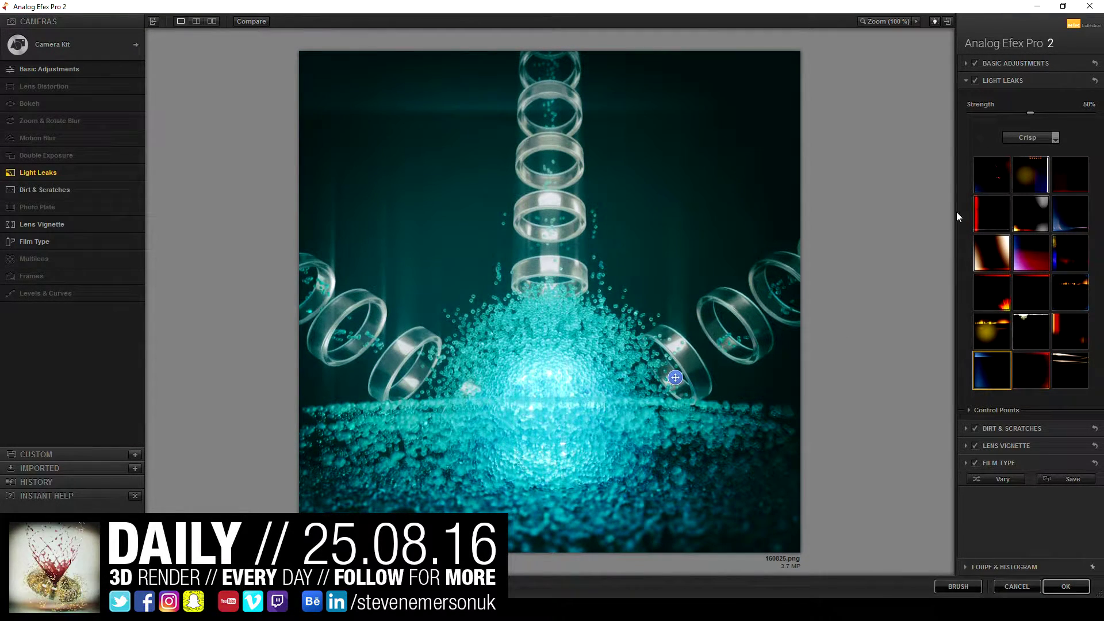
pyautogui.click(1029, 142)
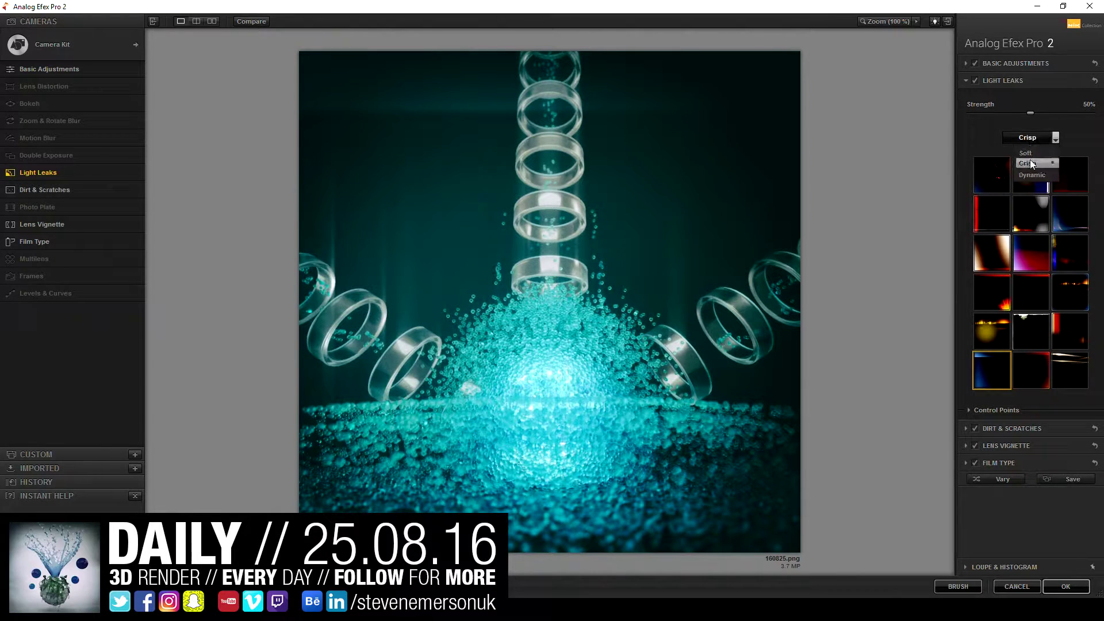
pyautogui.click(1031, 174)
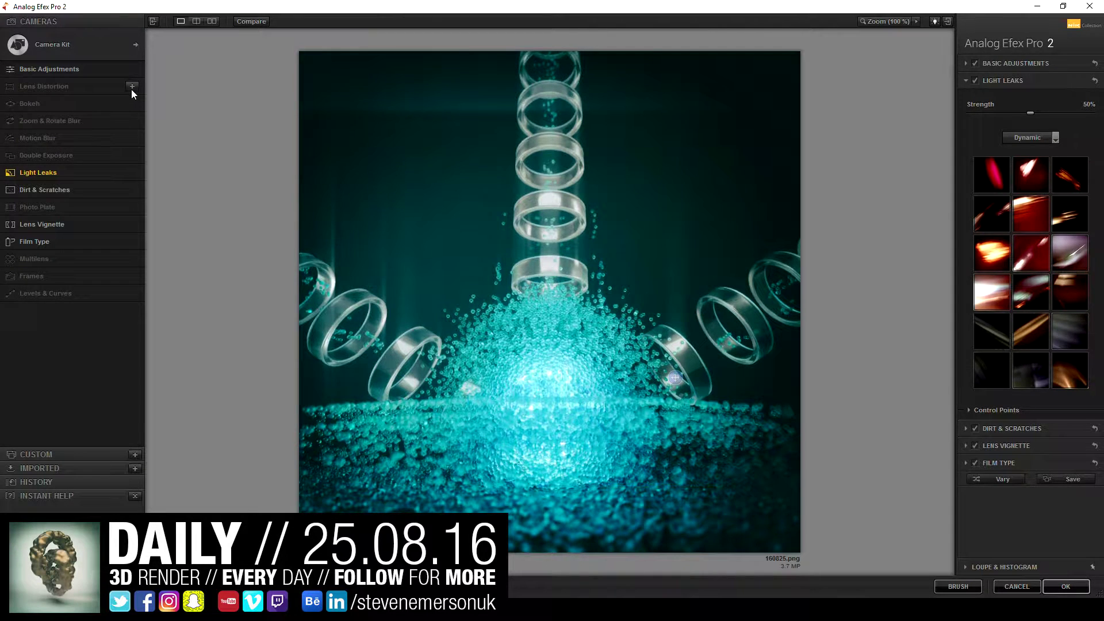
# Step: Add pincushion lens distortion with chromatic shift at 94% and apply the effects as a layer
pyautogui.click(133, 87)
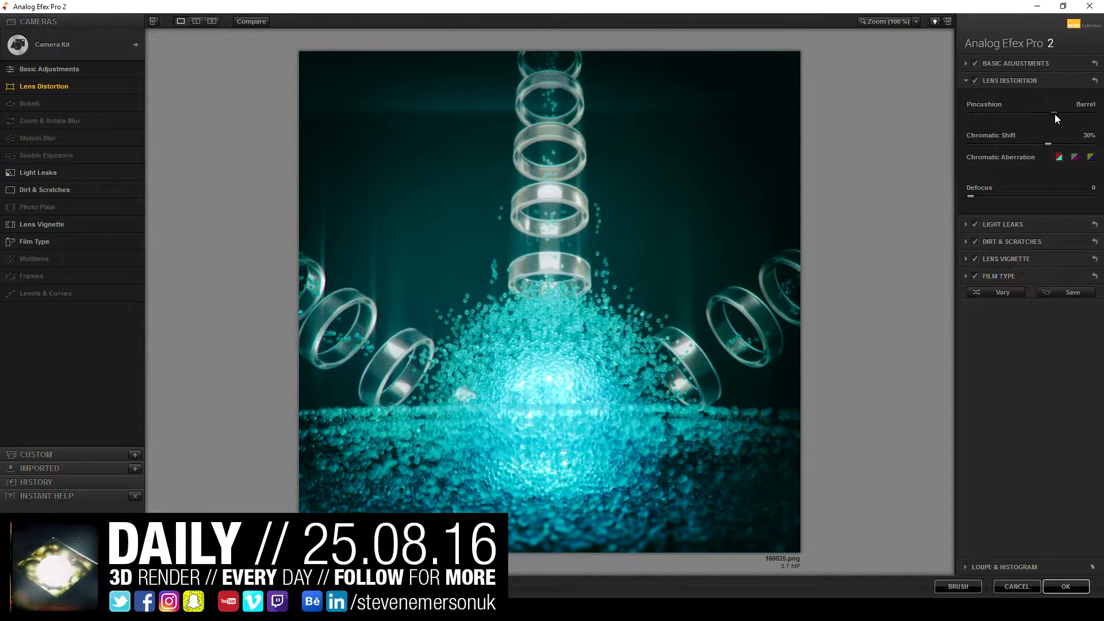
pyautogui.moveTo(1054, 114); pyautogui.dragTo(1019, 115)
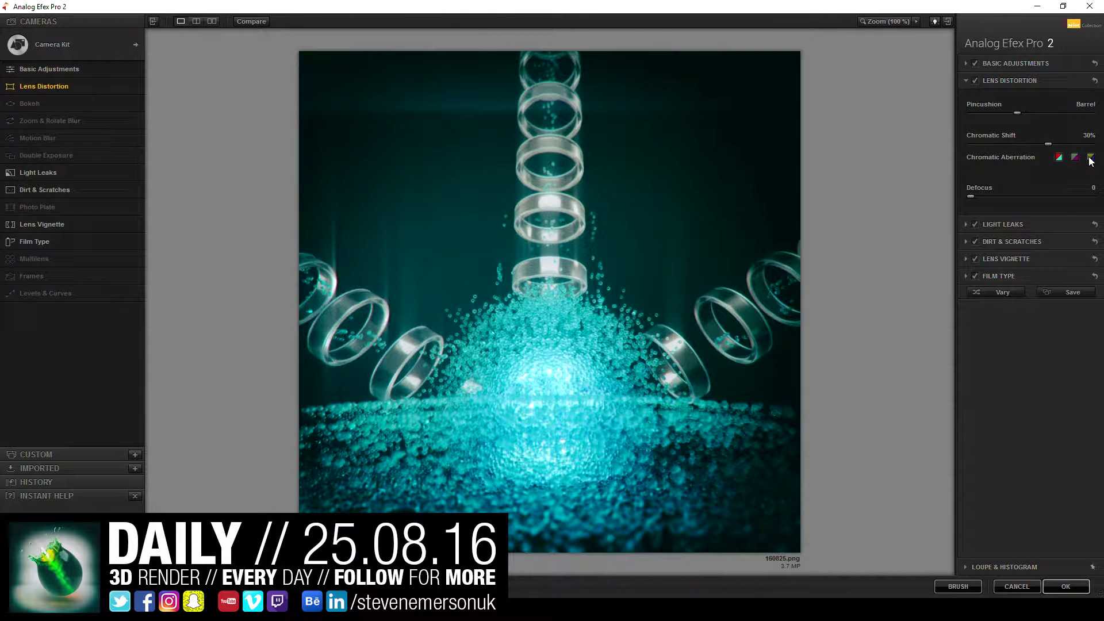
pyautogui.moveTo(1048, 144)
pyautogui.mouseDown()
pyautogui.moveTo(1096, 149)
pyautogui.moveTo(1088, 150)
pyautogui.mouseUp()
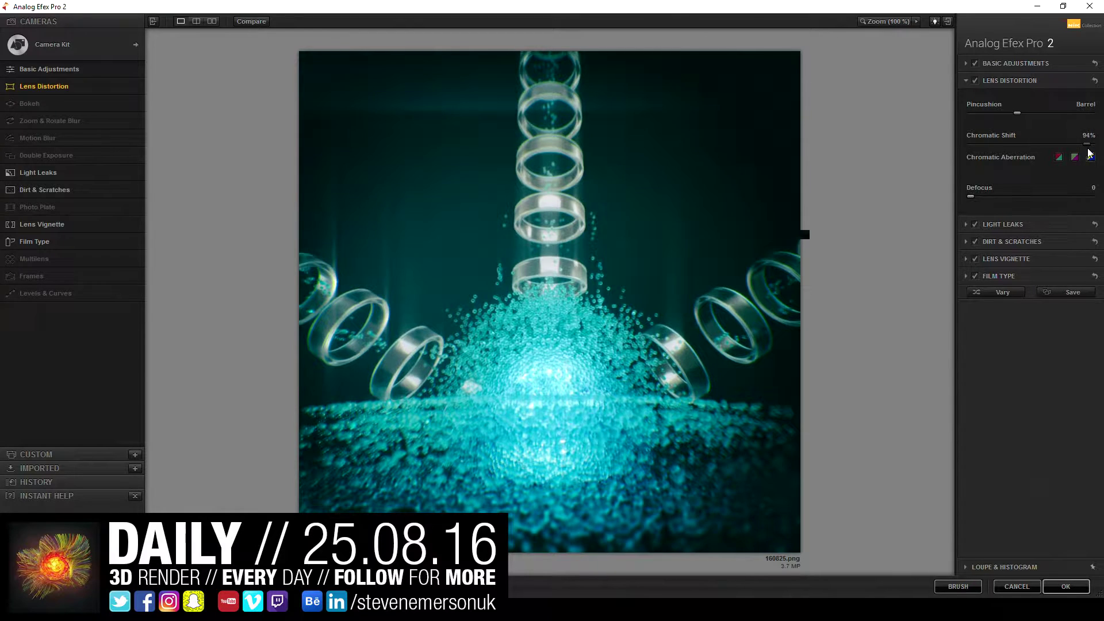
pyautogui.click(1060, 585)
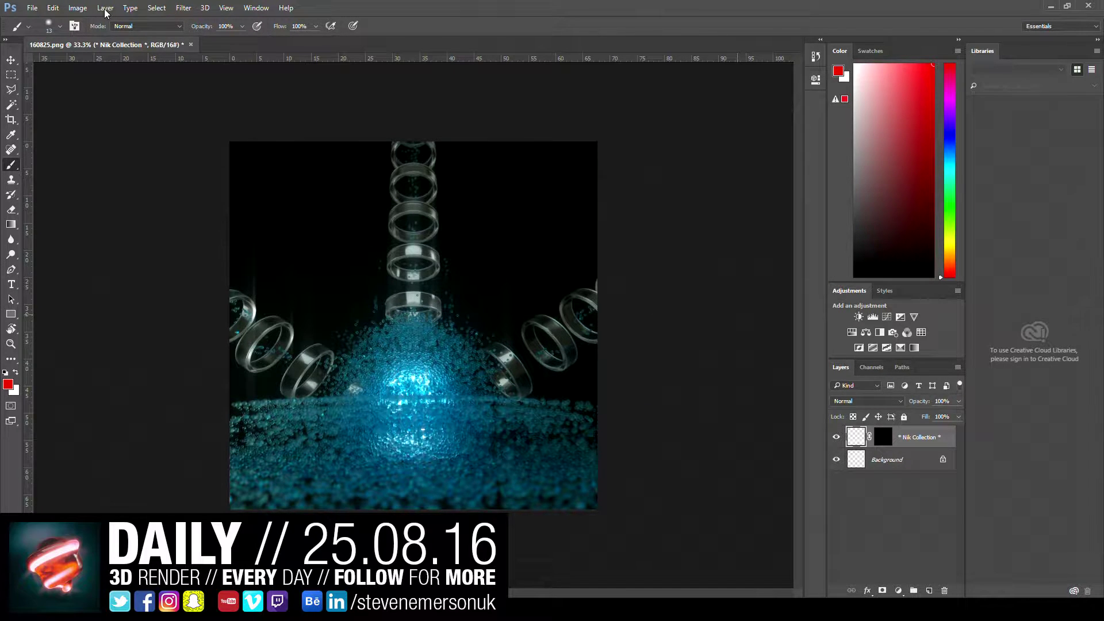
# Step: Add a Levels 1 adjustment layer at 6, 1.09, 223 and begin saving as 160825.psd
pyautogui.click(105, 9)
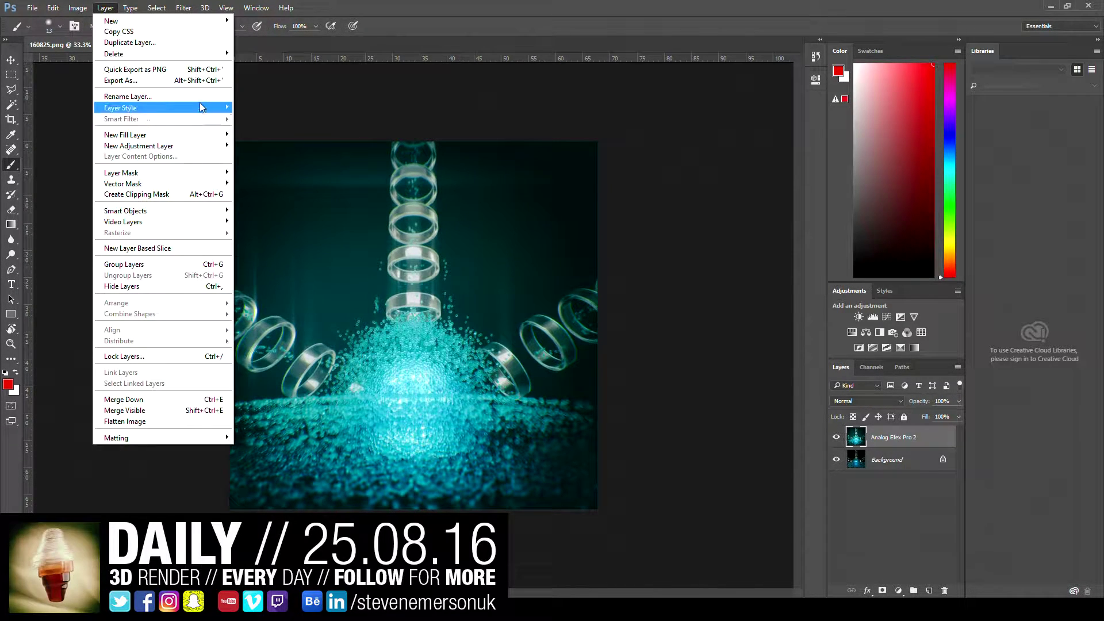
pyautogui.moveTo(138, 146)
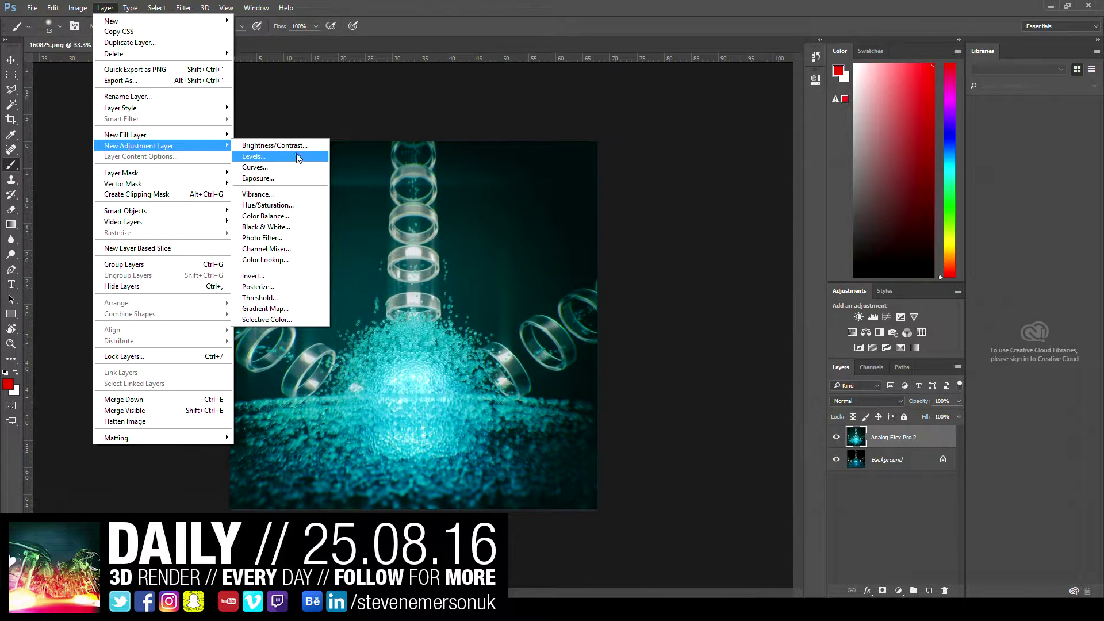
pyautogui.click(296, 156)
pyautogui.click(647, 199)
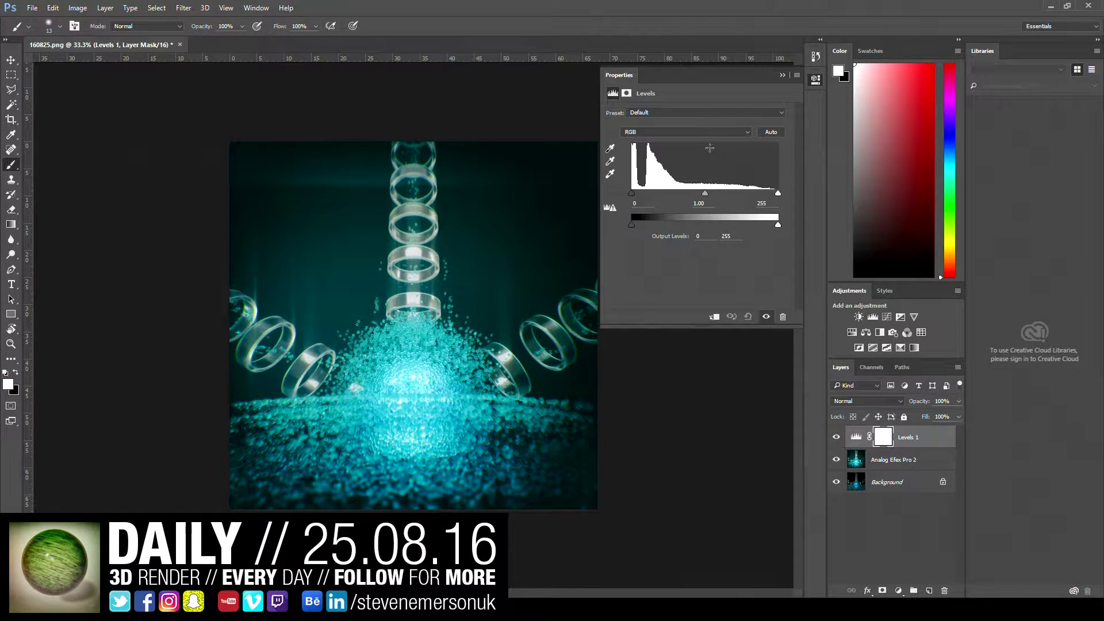
pyautogui.moveTo(778, 194); pyautogui.dragTo(691, 195)
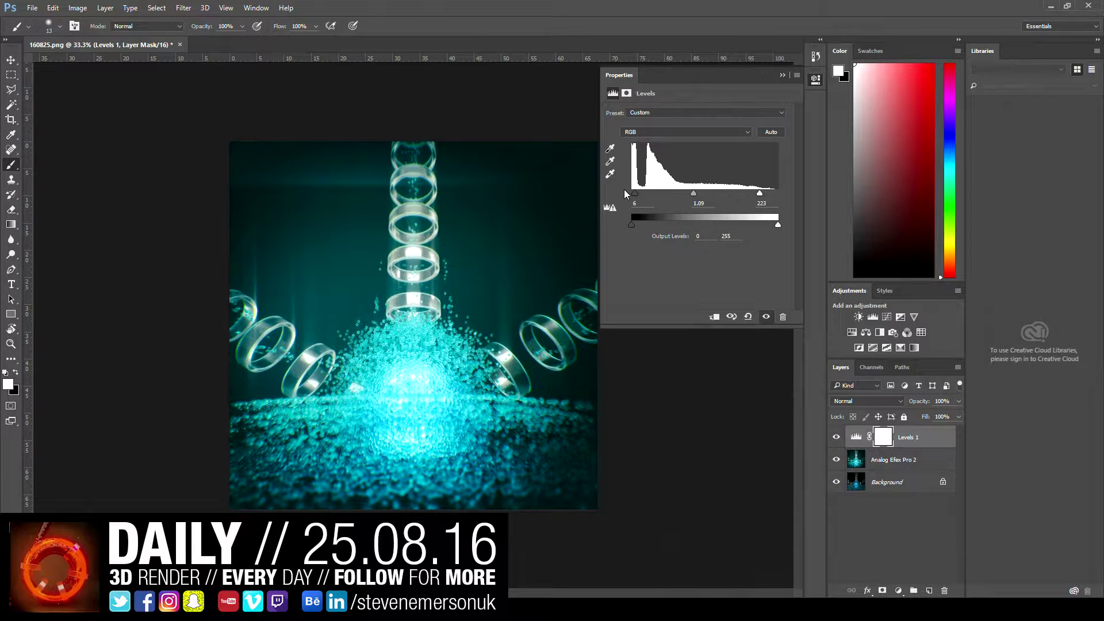
pyautogui.hotkey('ctrl', 'shift', 's')
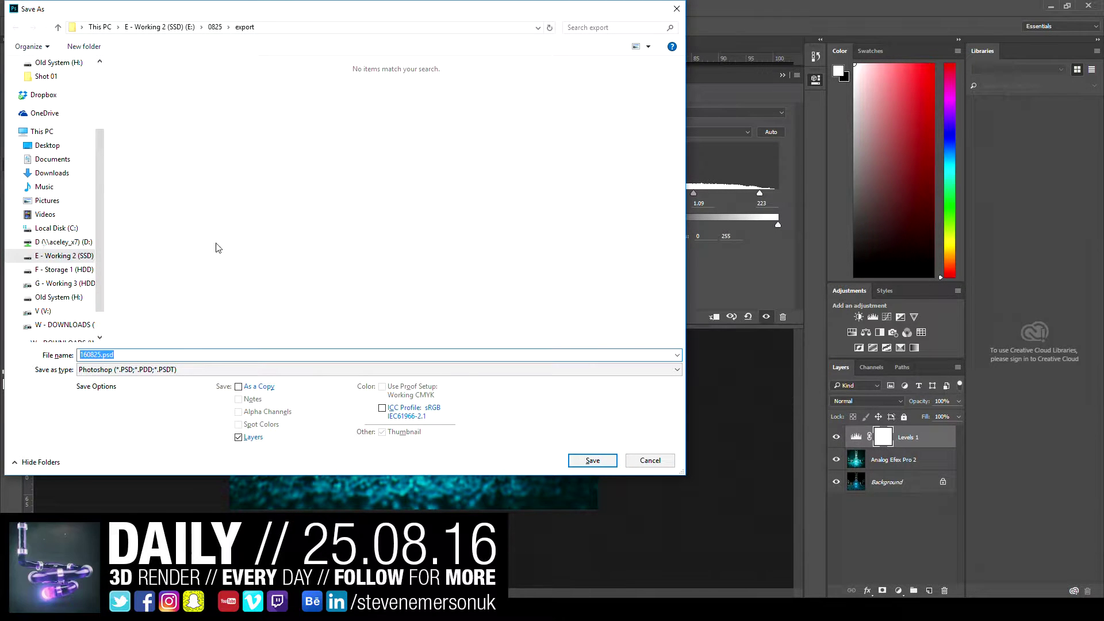
# Step: Save the layered 160825.psd and export a PNG-24 with Transparency turned off via Save for Web
pyautogui.click(592, 460)
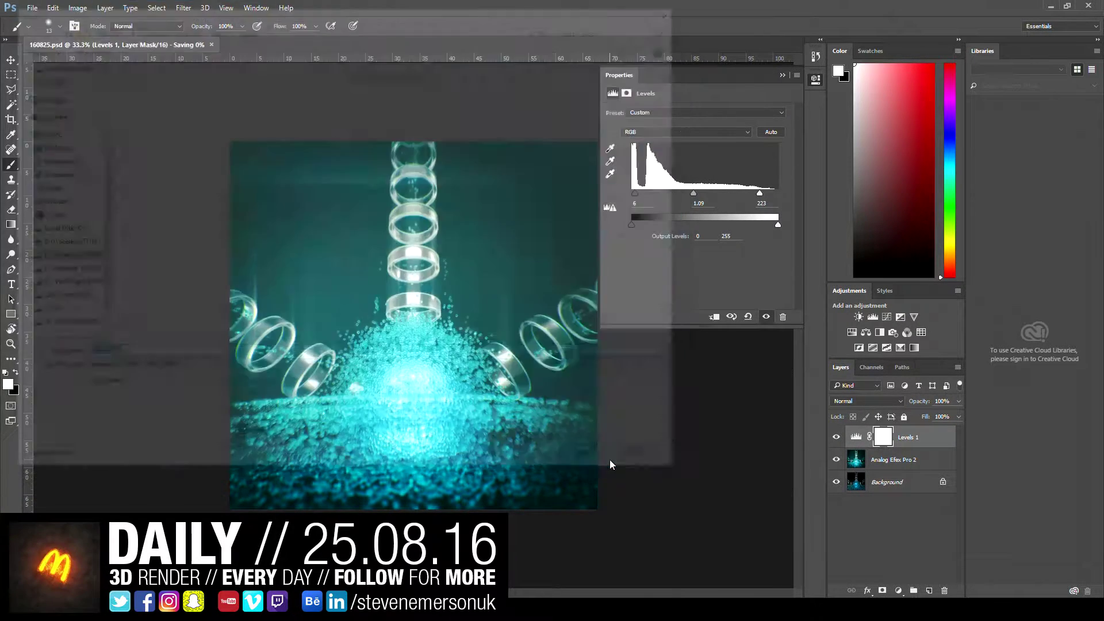
pyautogui.hotkey('ctrl', 'alt', 'shift', 's')
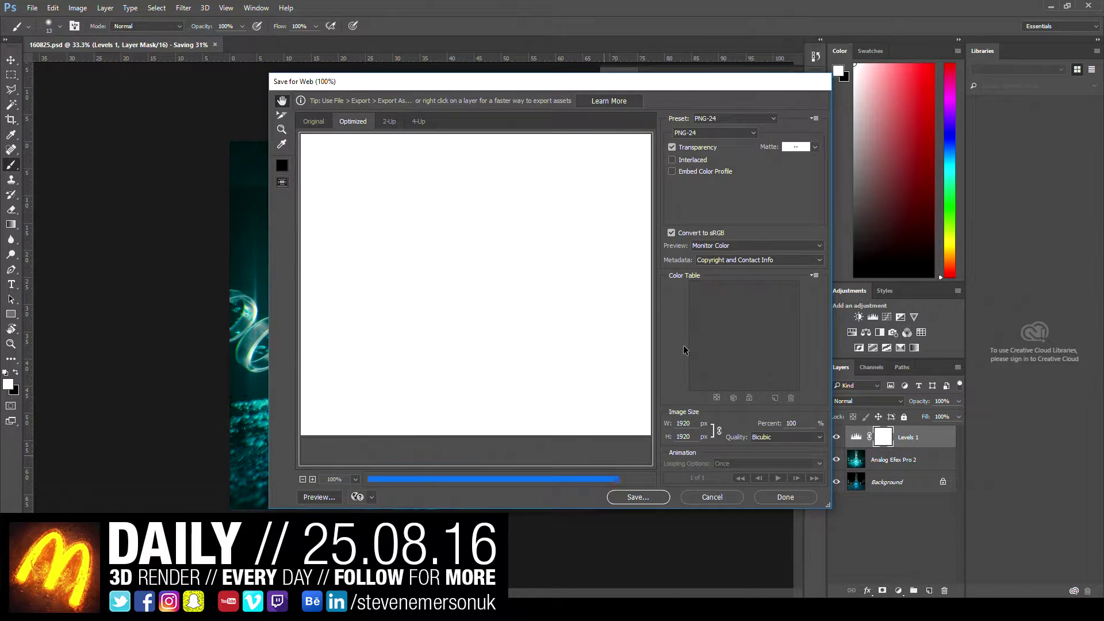
pyautogui.click(672, 147)
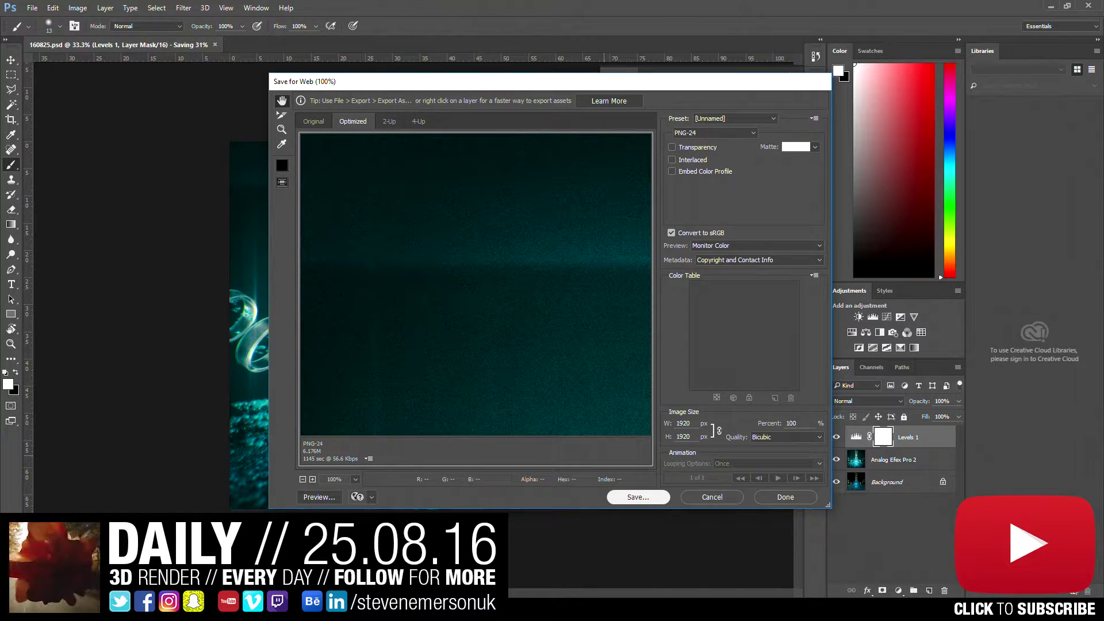
pyautogui.press('Return')
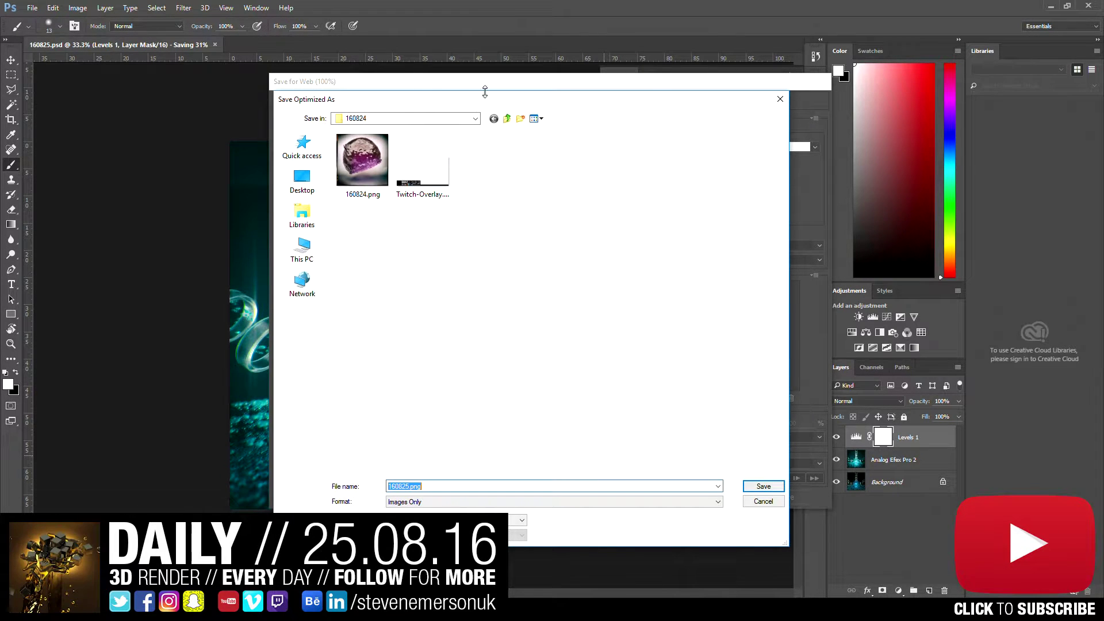
# Step: Save 160825.png into a newly created 160825 folder under Dropbox > Daily > 08
pyautogui.click(471, 120)
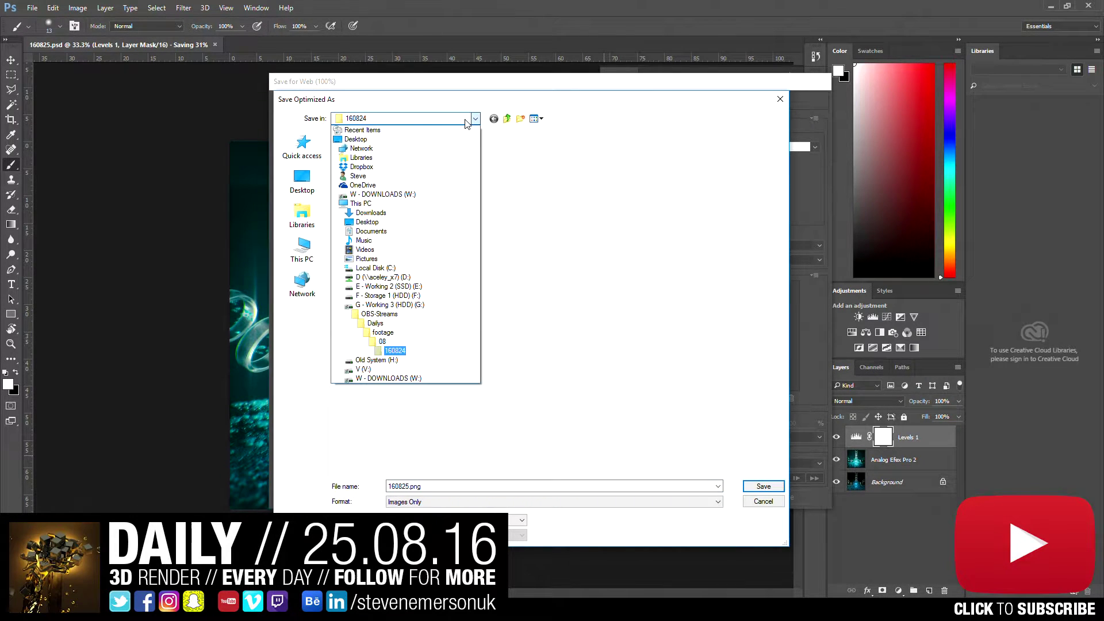
pyautogui.click(395, 167)
pyautogui.doubleClick(359, 183)
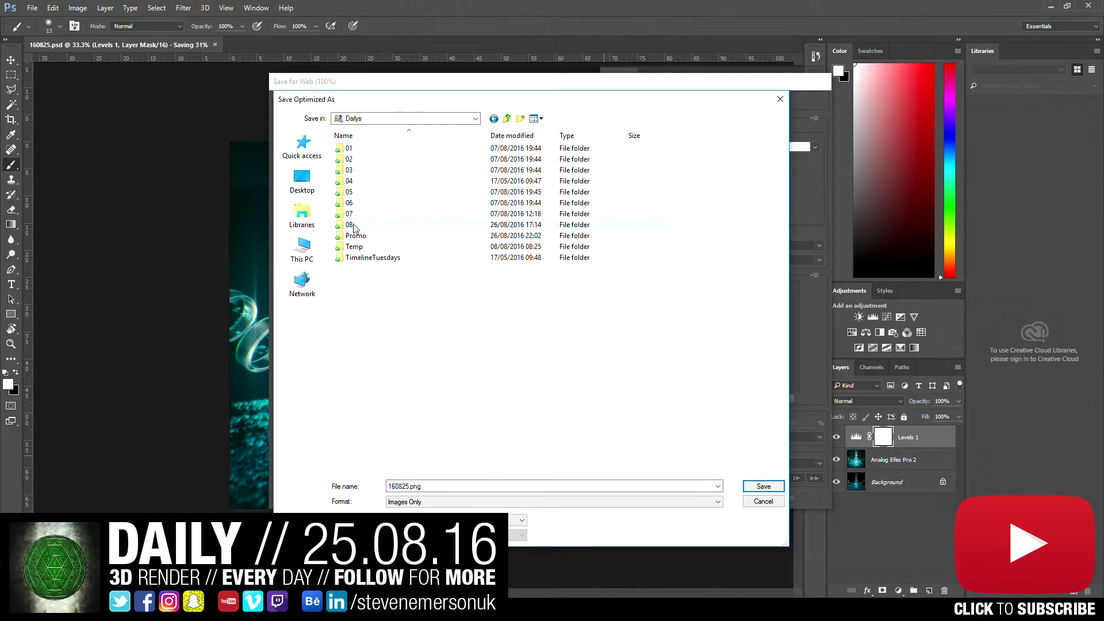
pyautogui.doubleClick(354, 225)
pyautogui.click(520, 119)
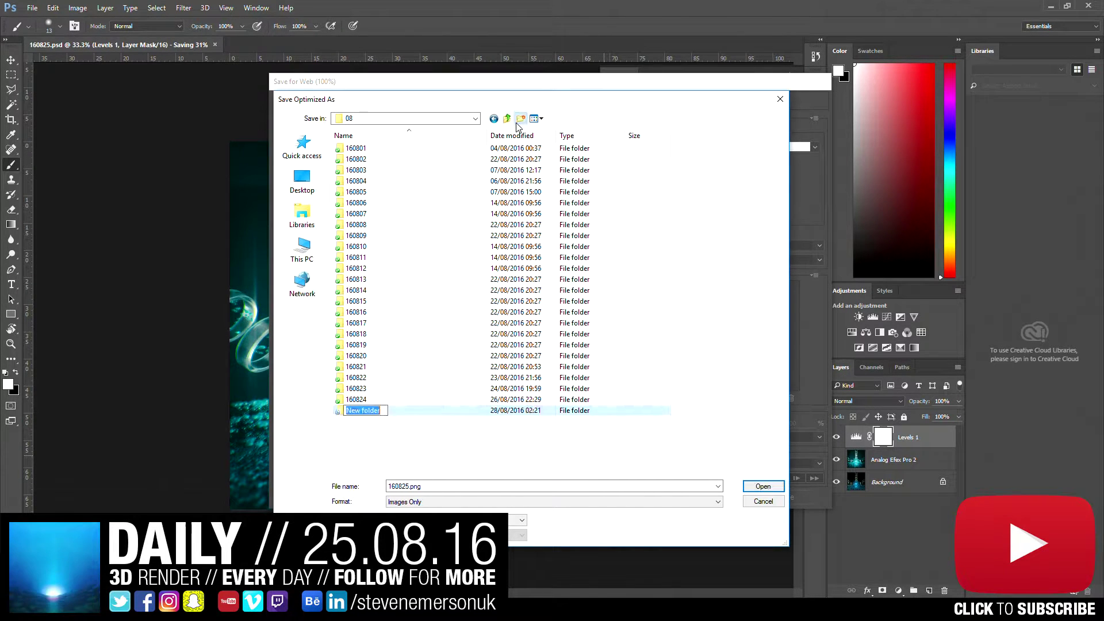
pyautogui.write('160')
pyautogui.press('Return')
pyautogui.press('Return')
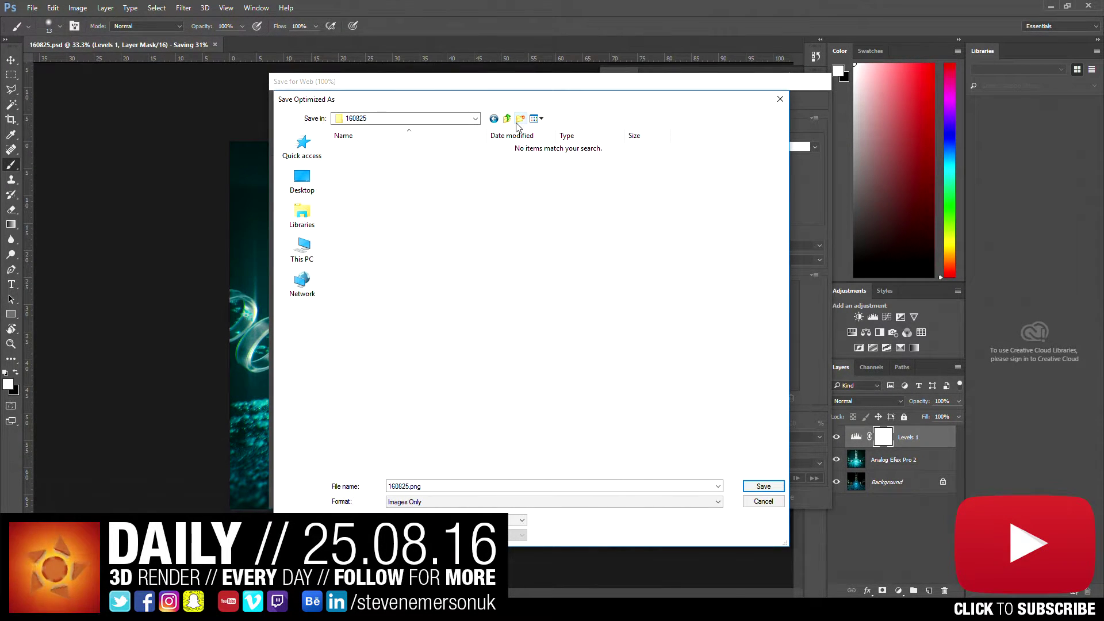
pyautogui.click(764, 488)
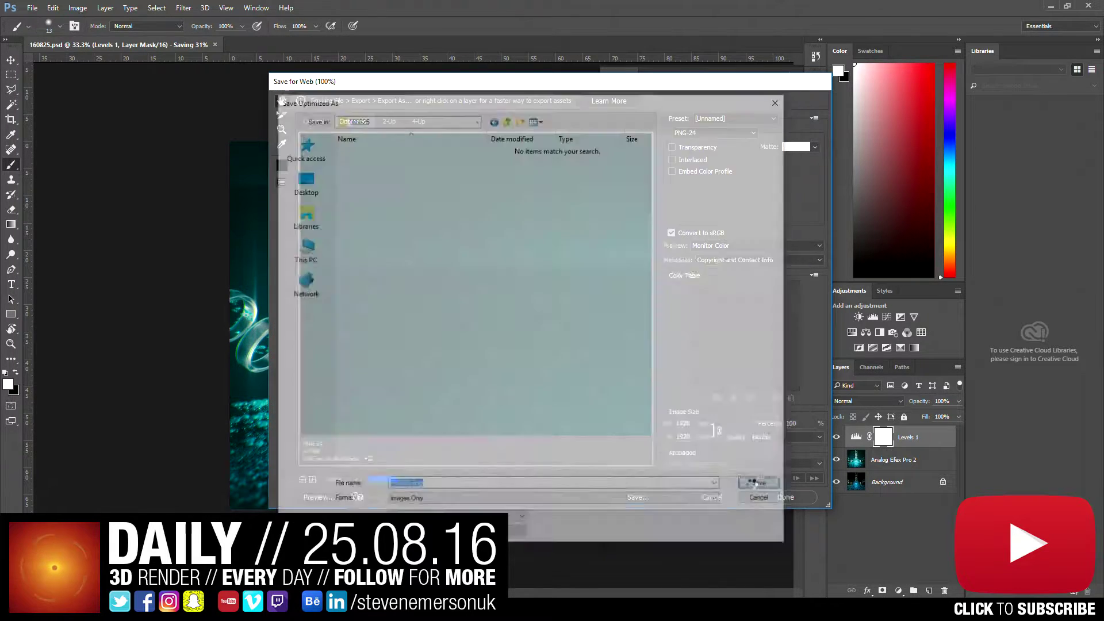